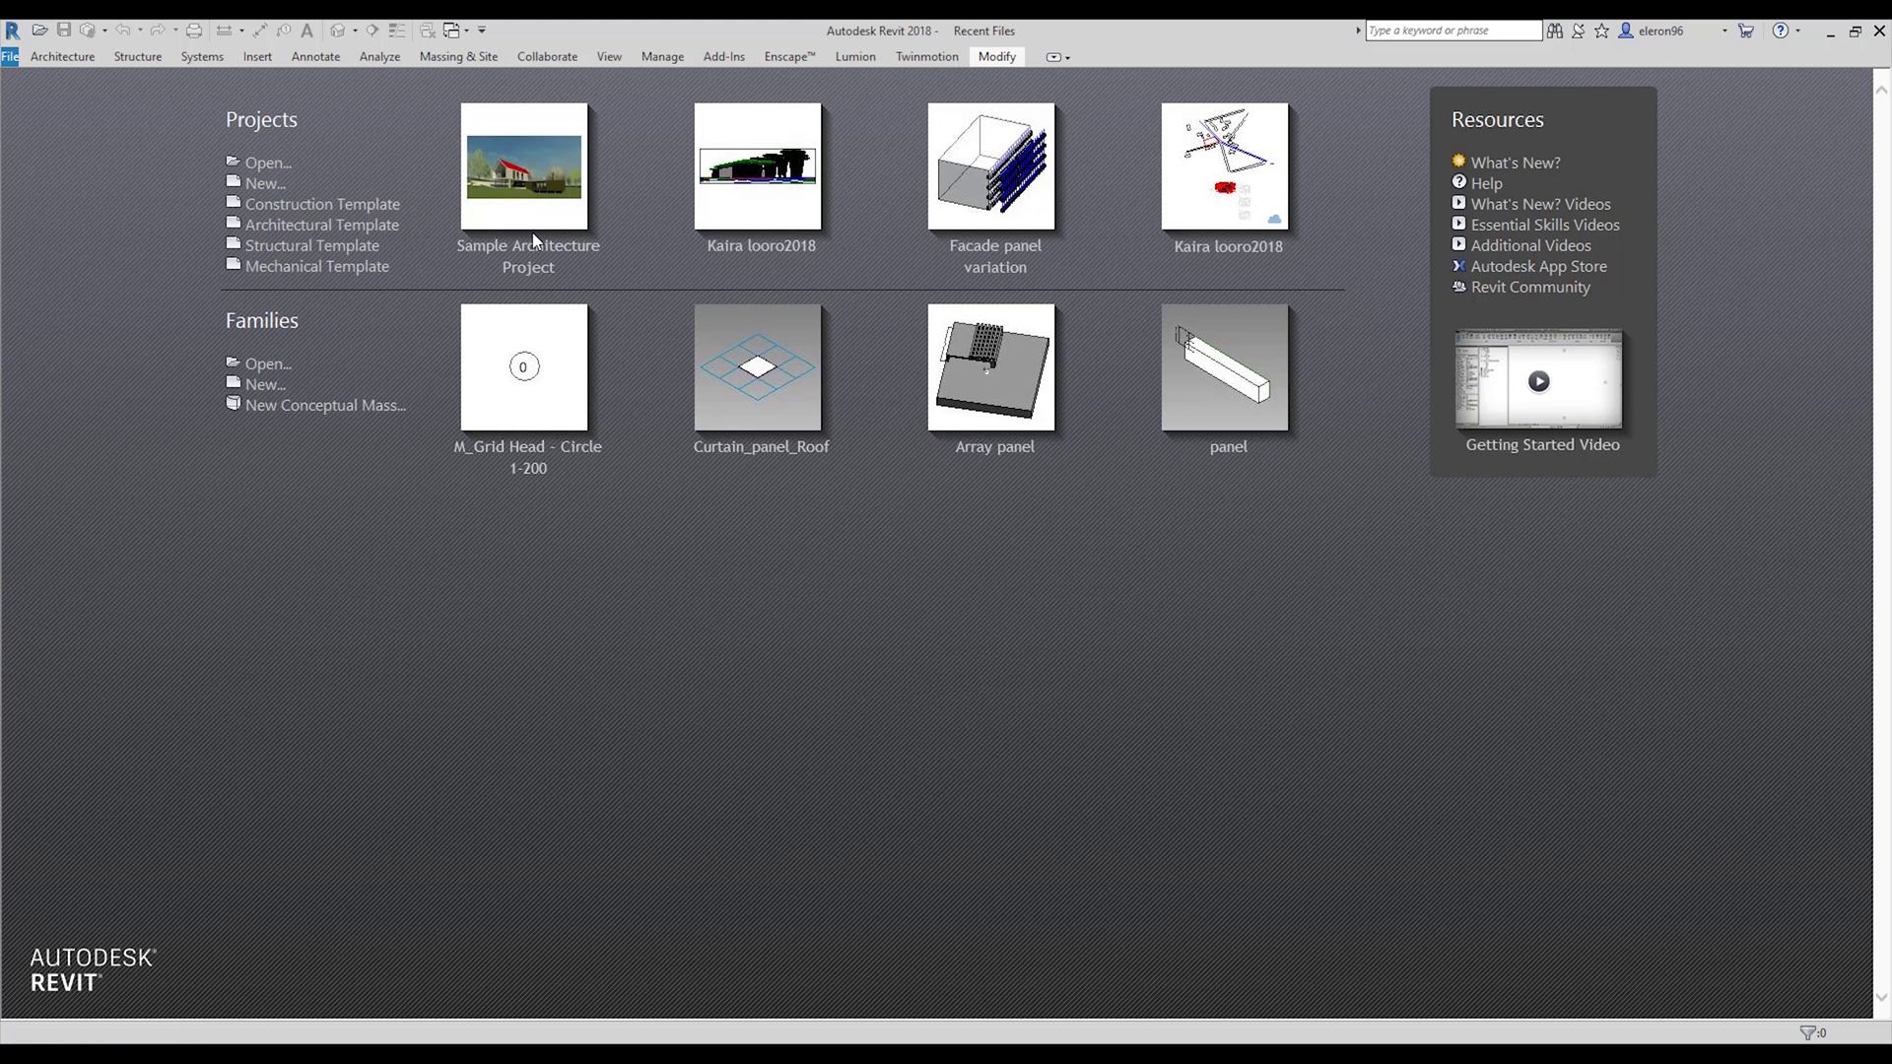
Reopen Revit's Sample Architecture Project from its Recent Files thumbnail, landing on the A001 Title Sheet.
click(543, 266)
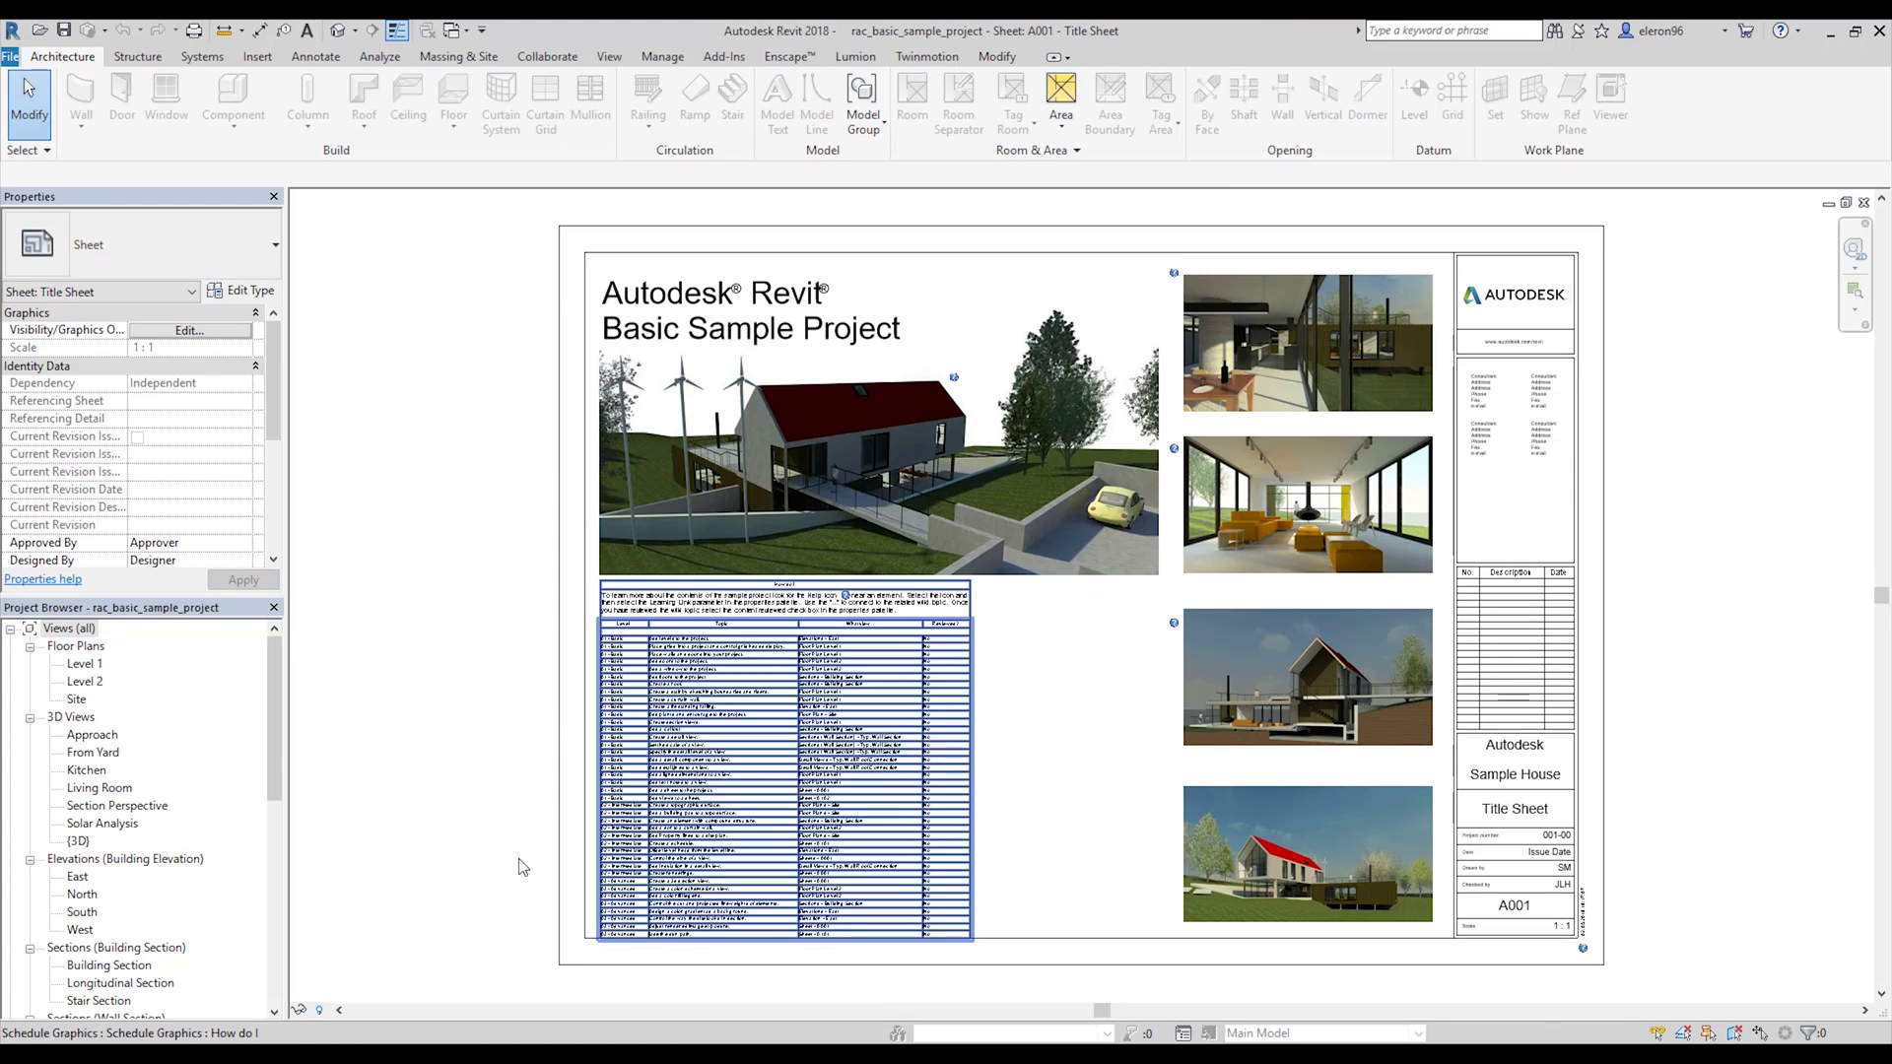
Scroll the Project Browser down to Sheets and open A102 - Plans.
drag(274, 718, 275, 915)
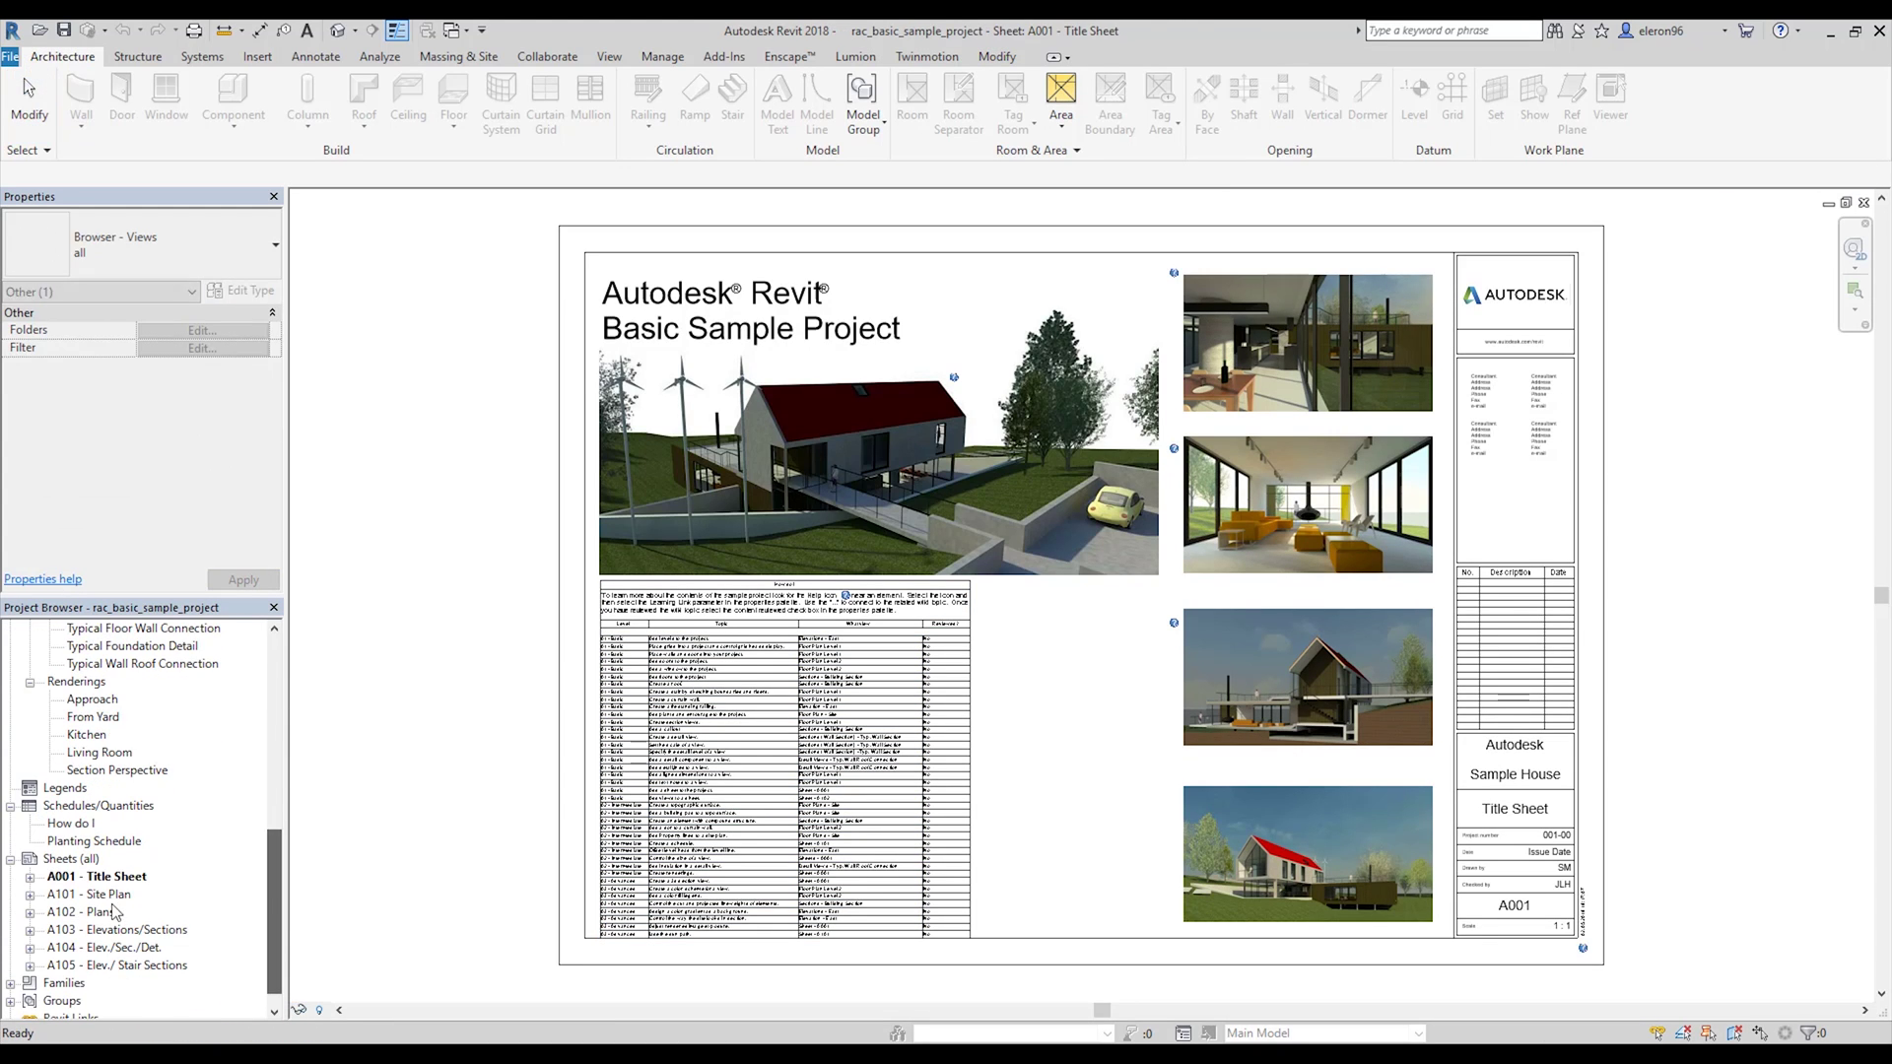
click(106, 914)
double_click(106, 913)
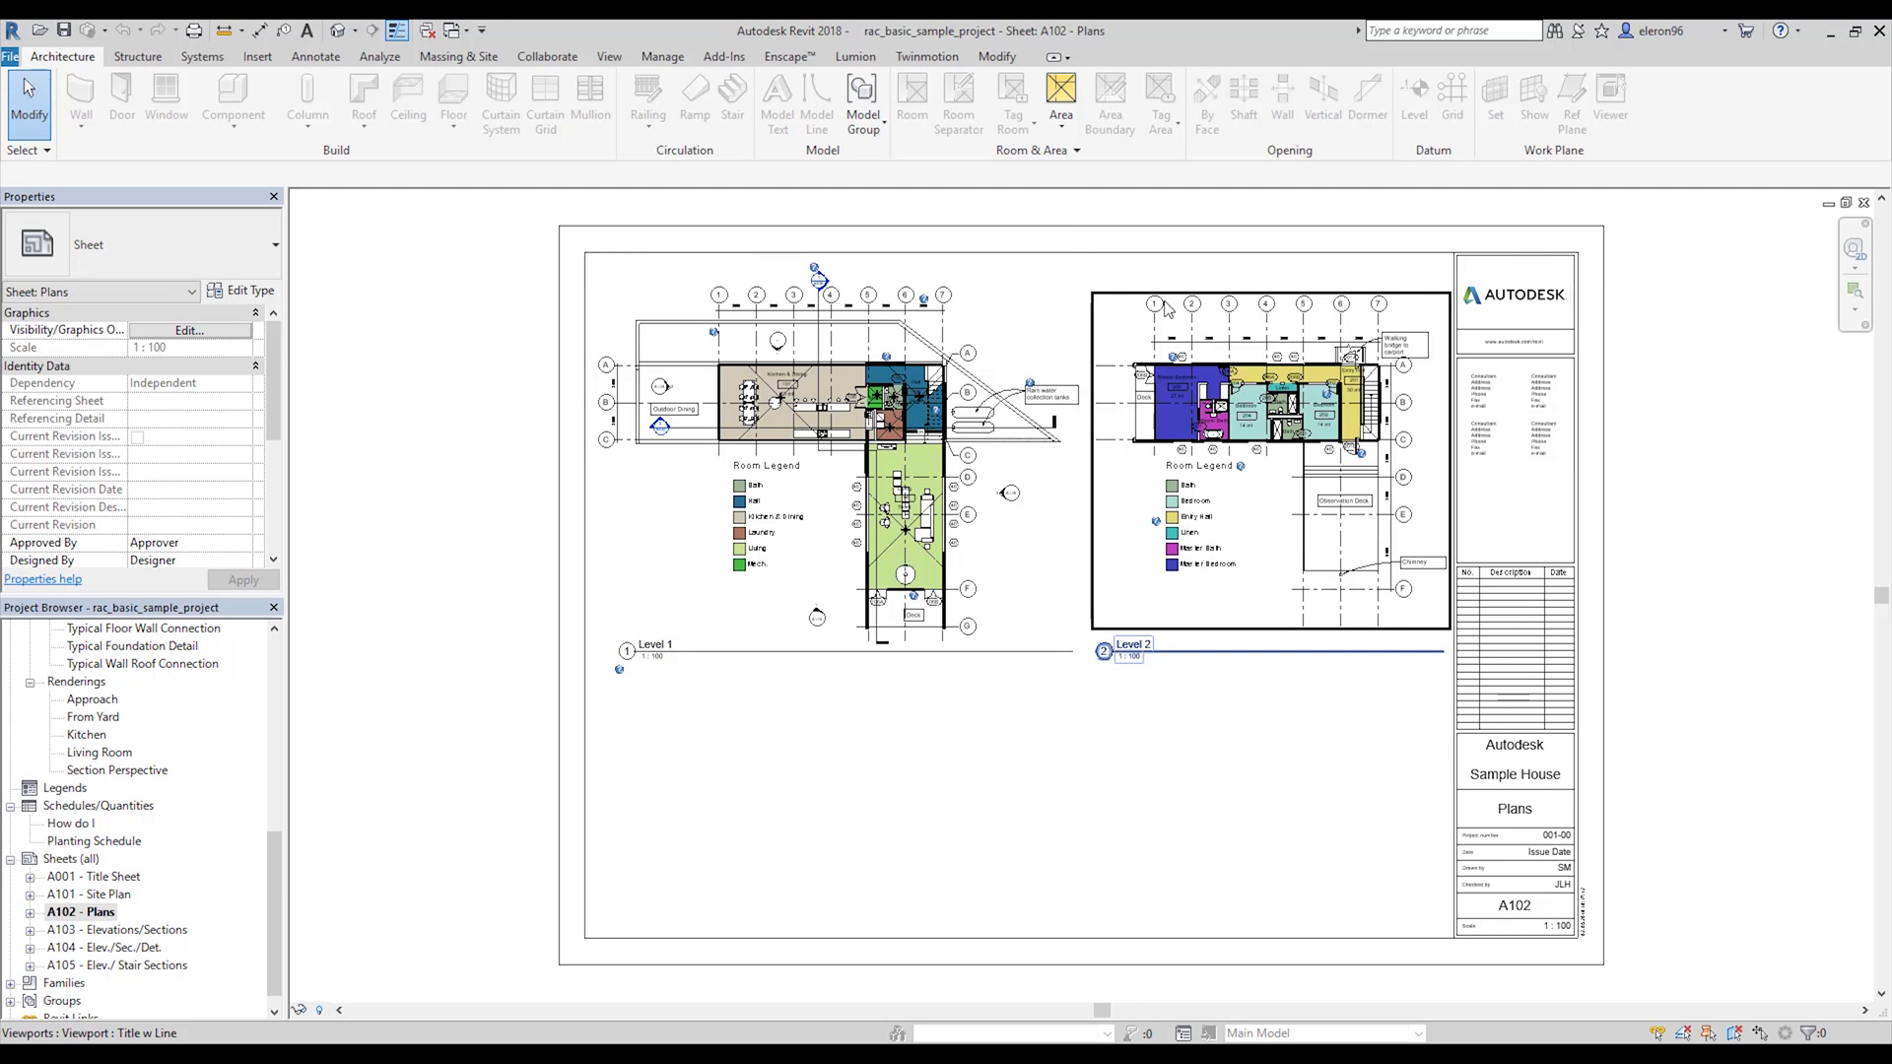
Change the Level 1 viewport's View Scale to 1:200, then deselect it.
click(981, 345)
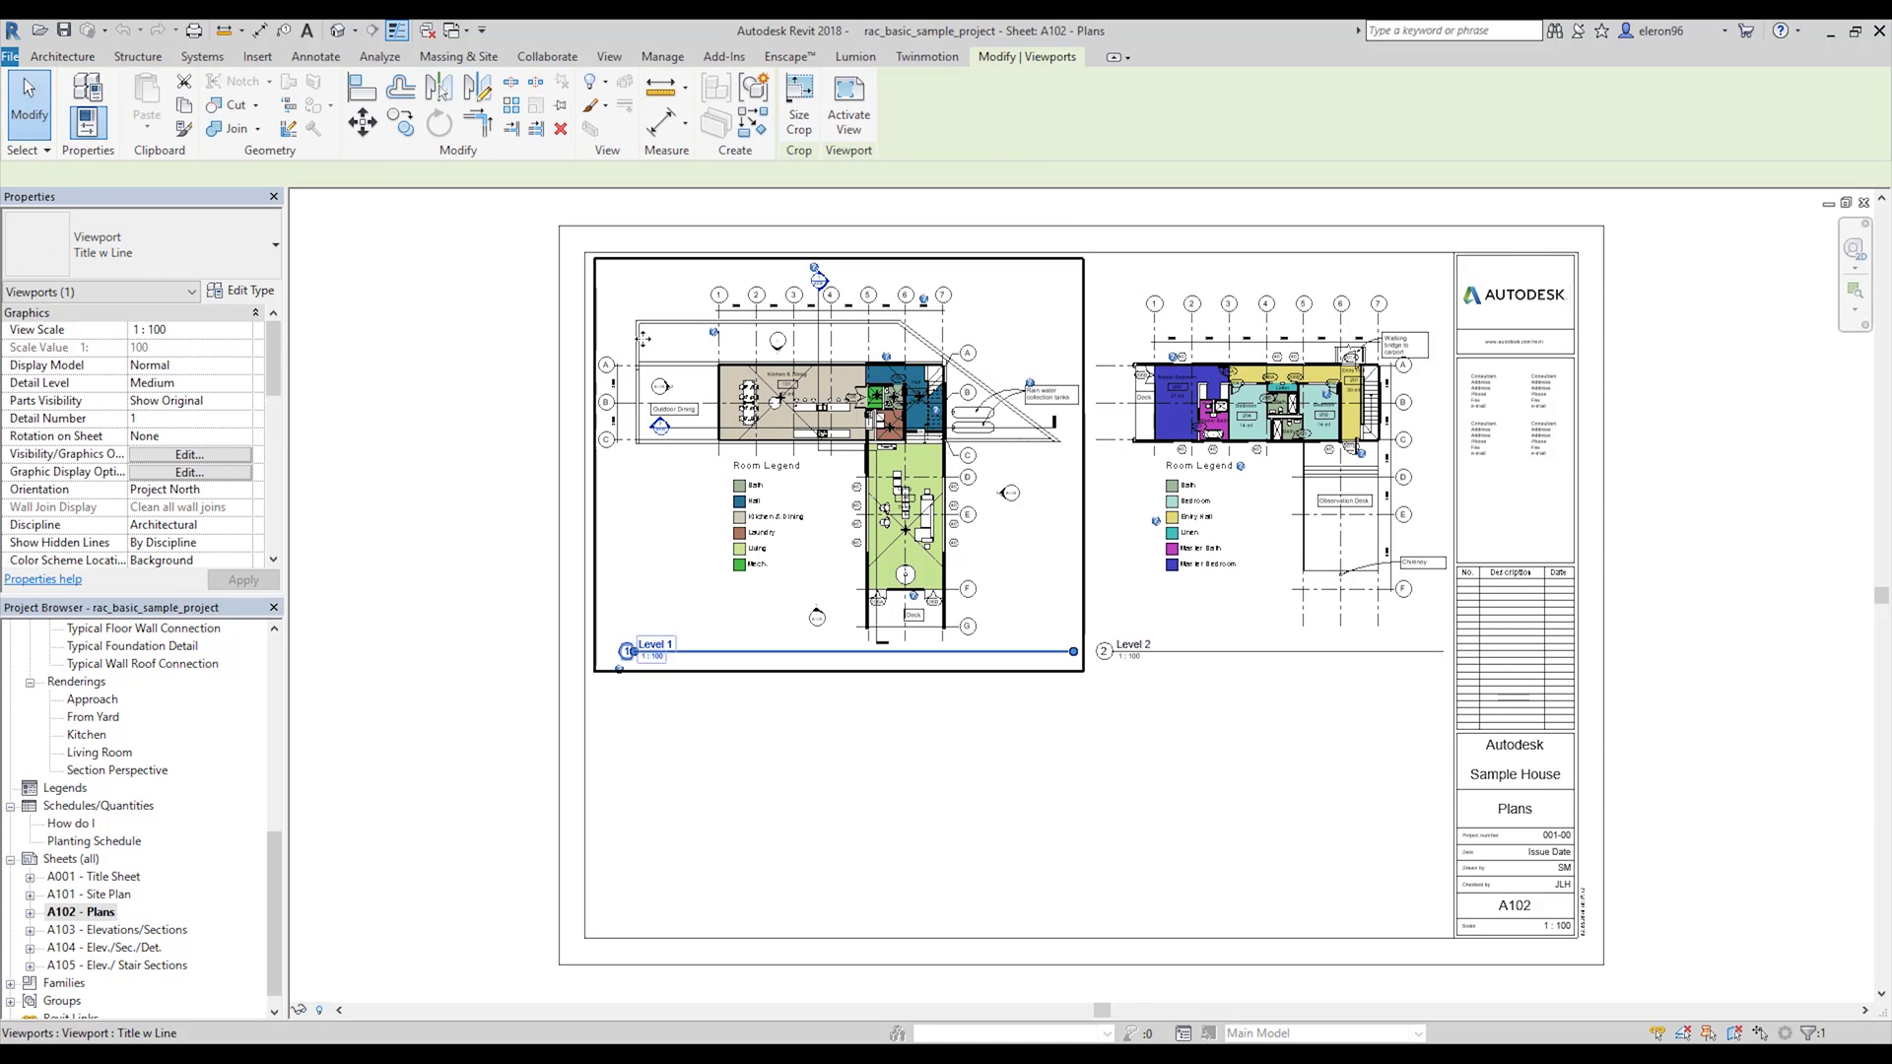
click(243, 330)
click(177, 376)
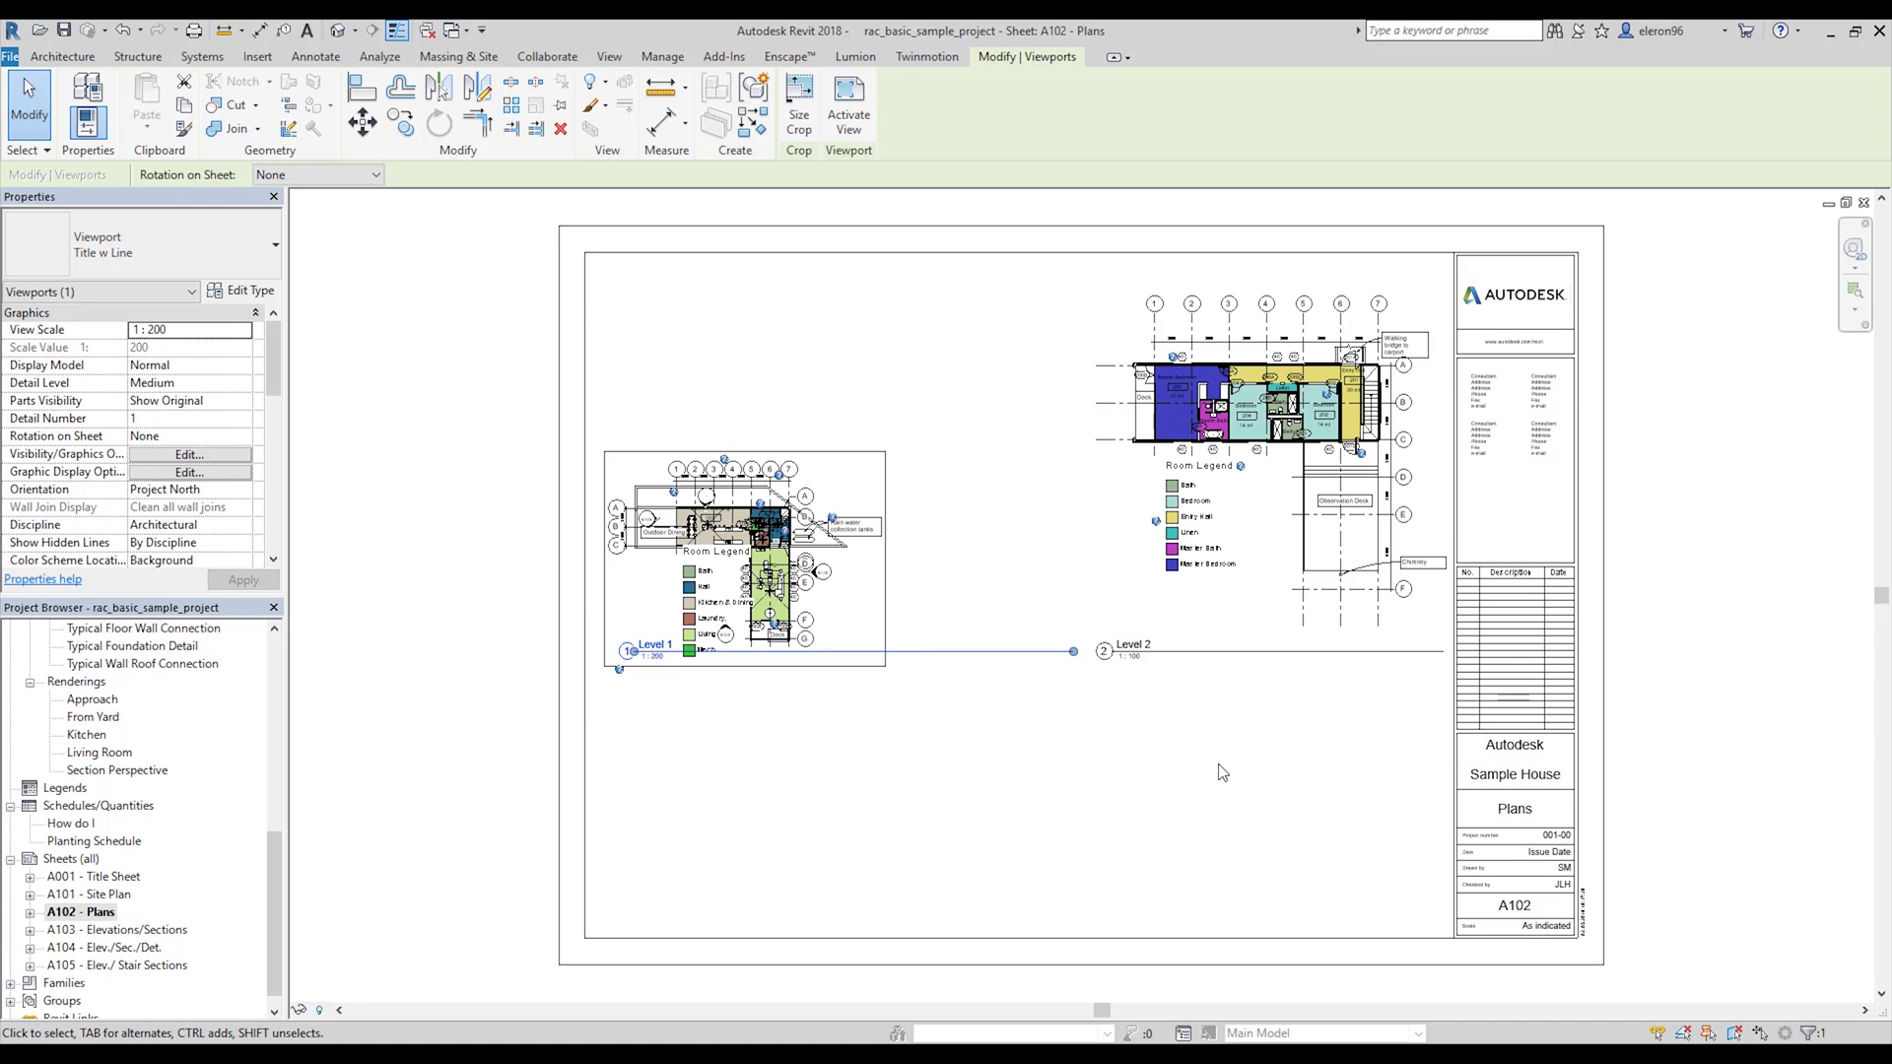
click(1161, 796)
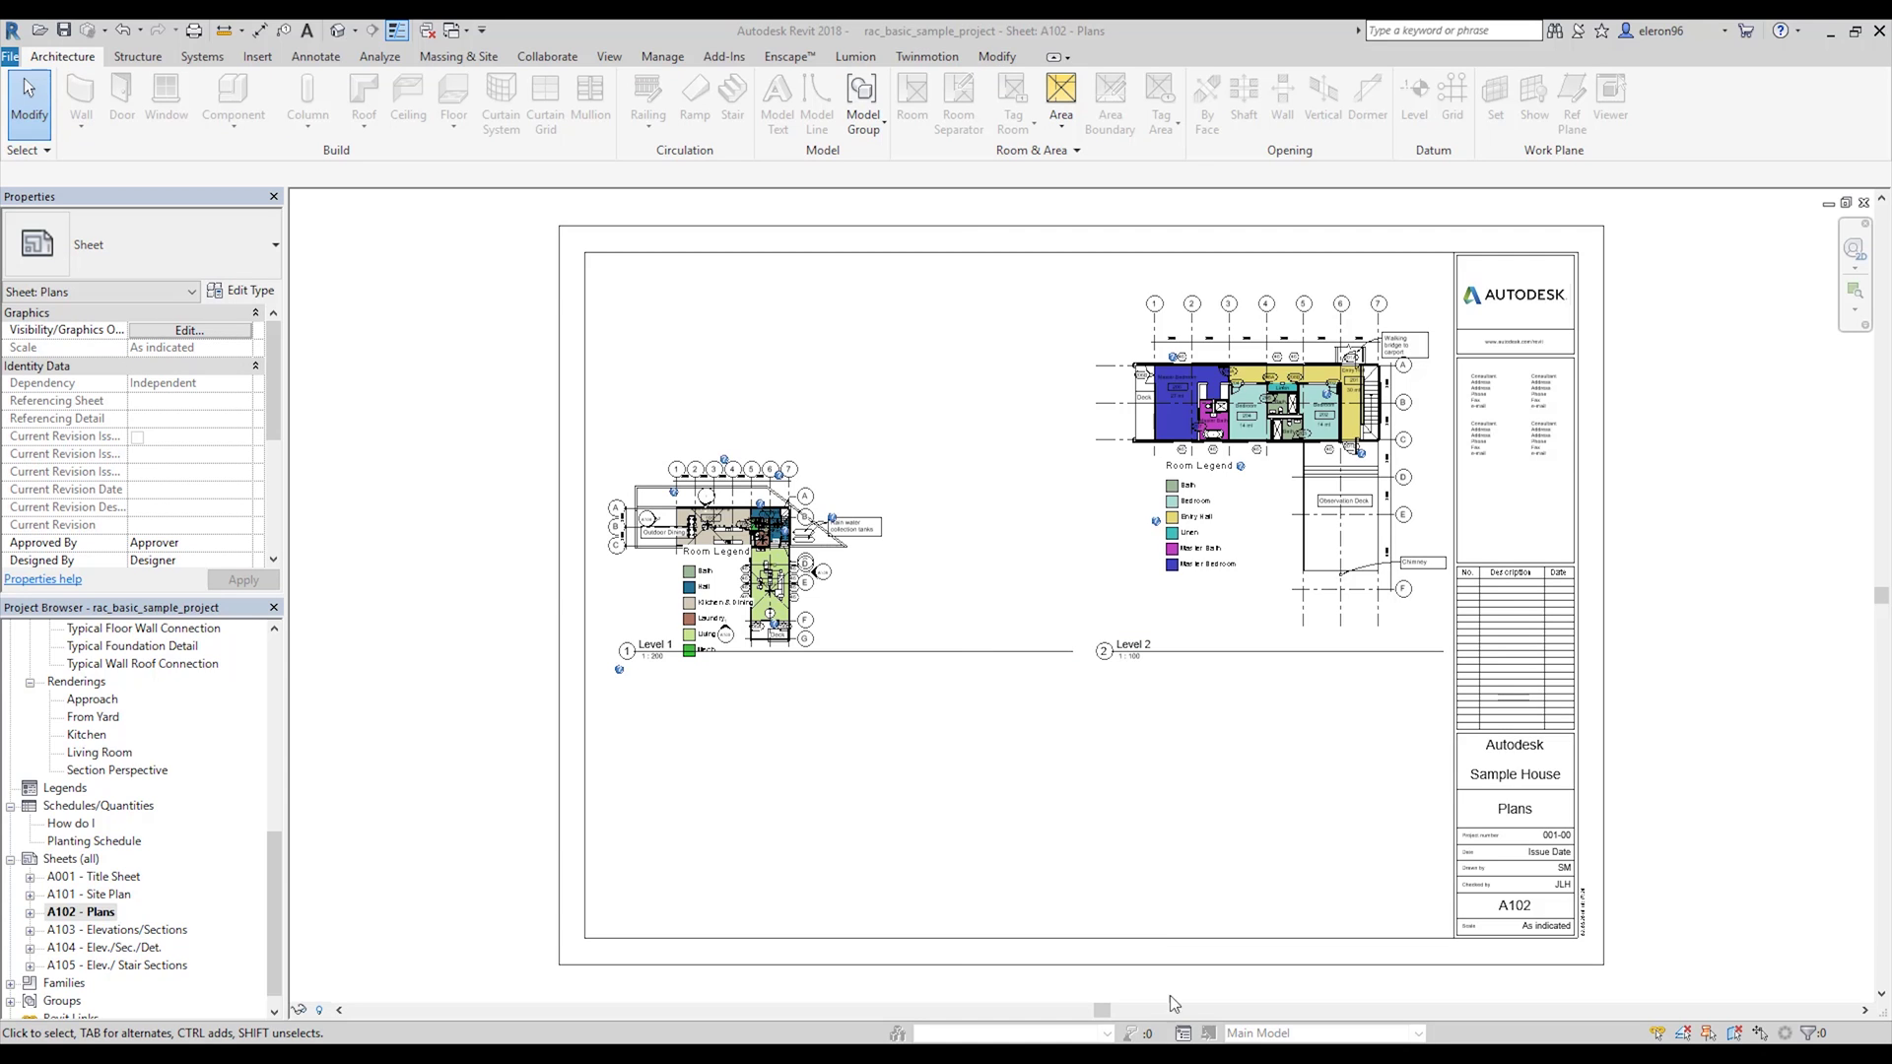
click(1185, 1033)
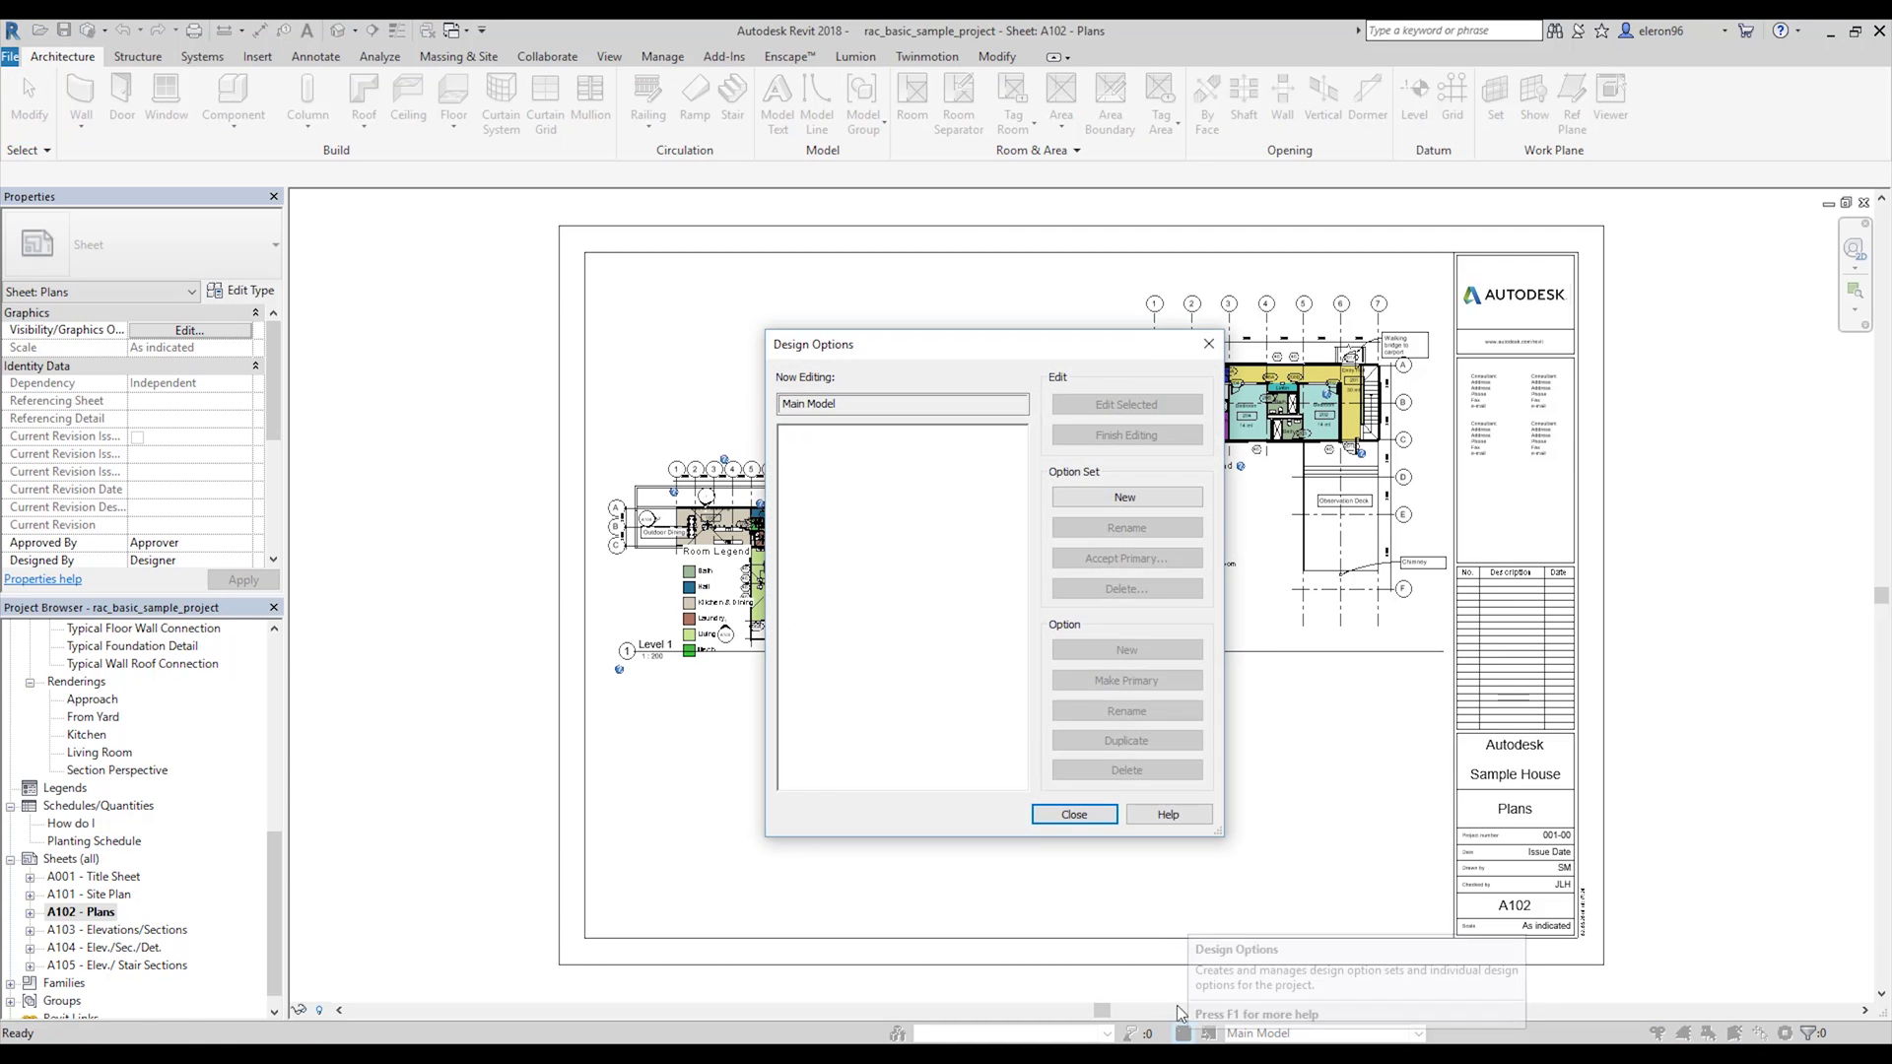
Create a new design option set named Grids and add a second option to it.
click(1090, 496)
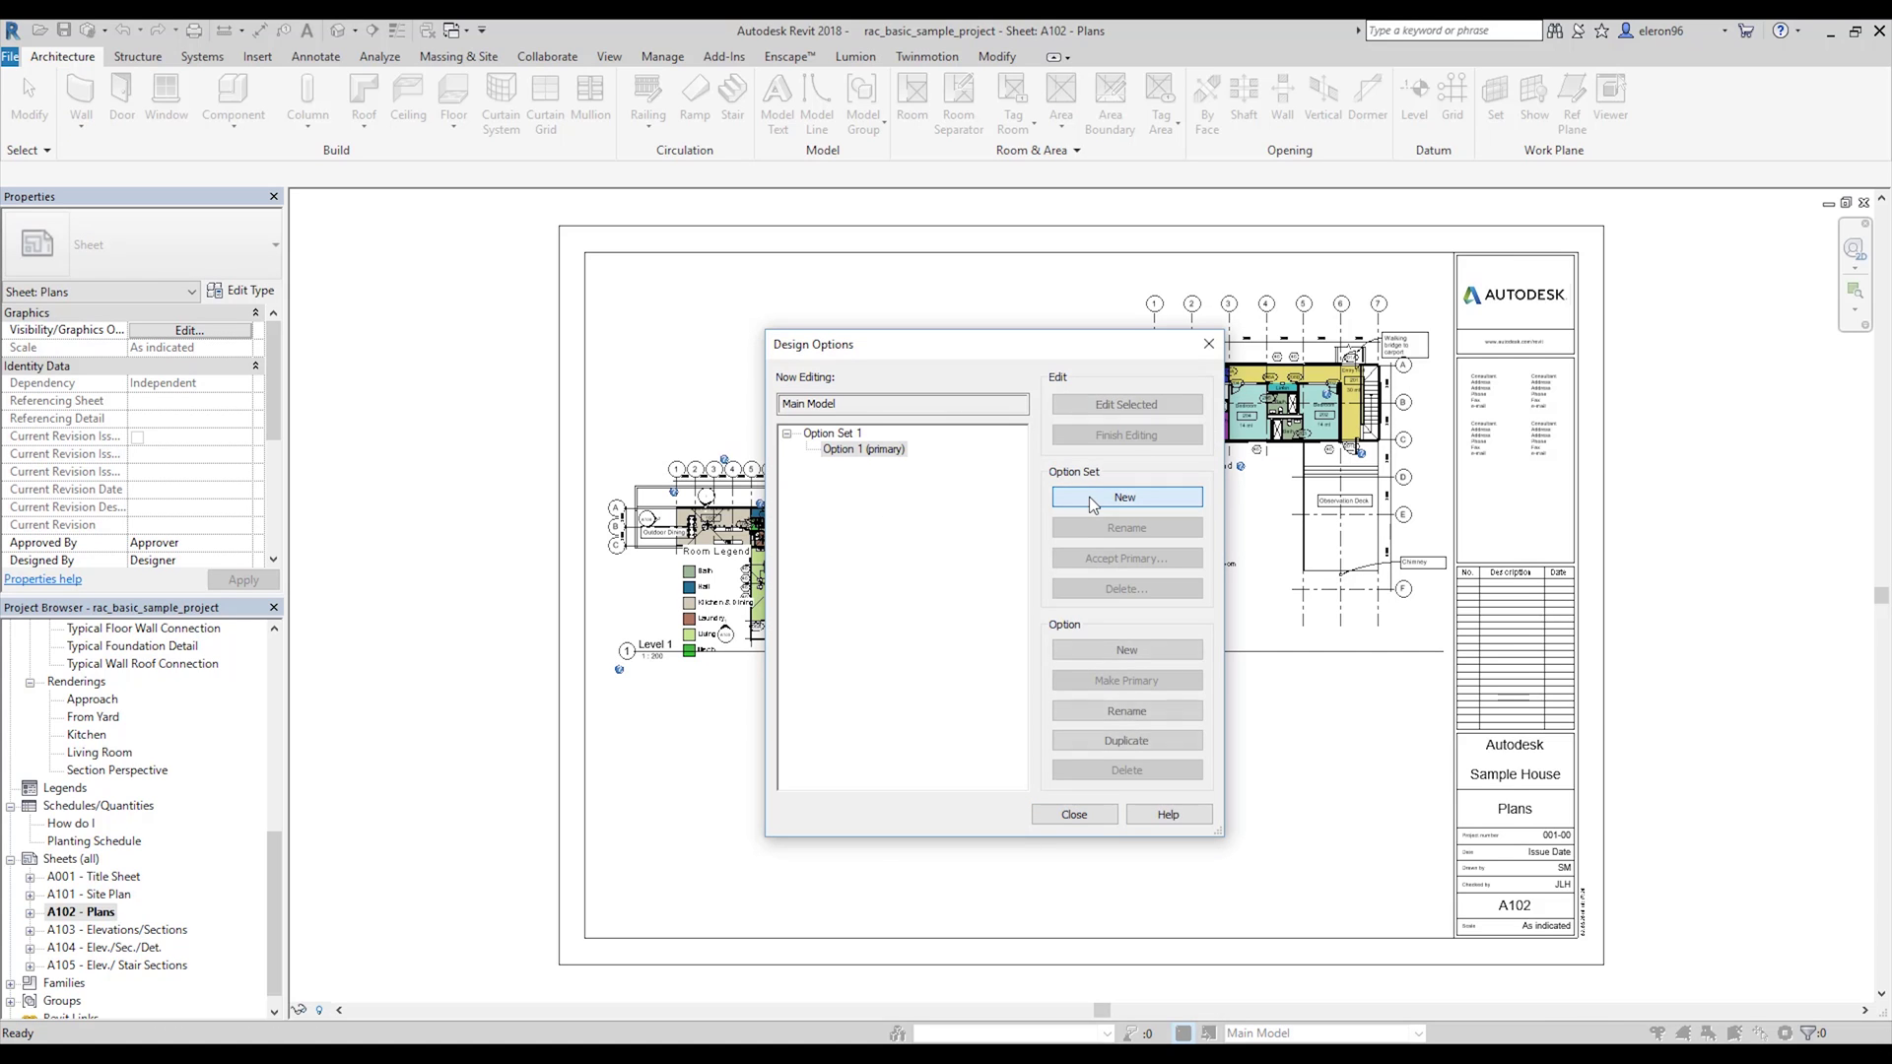
click(834, 434)
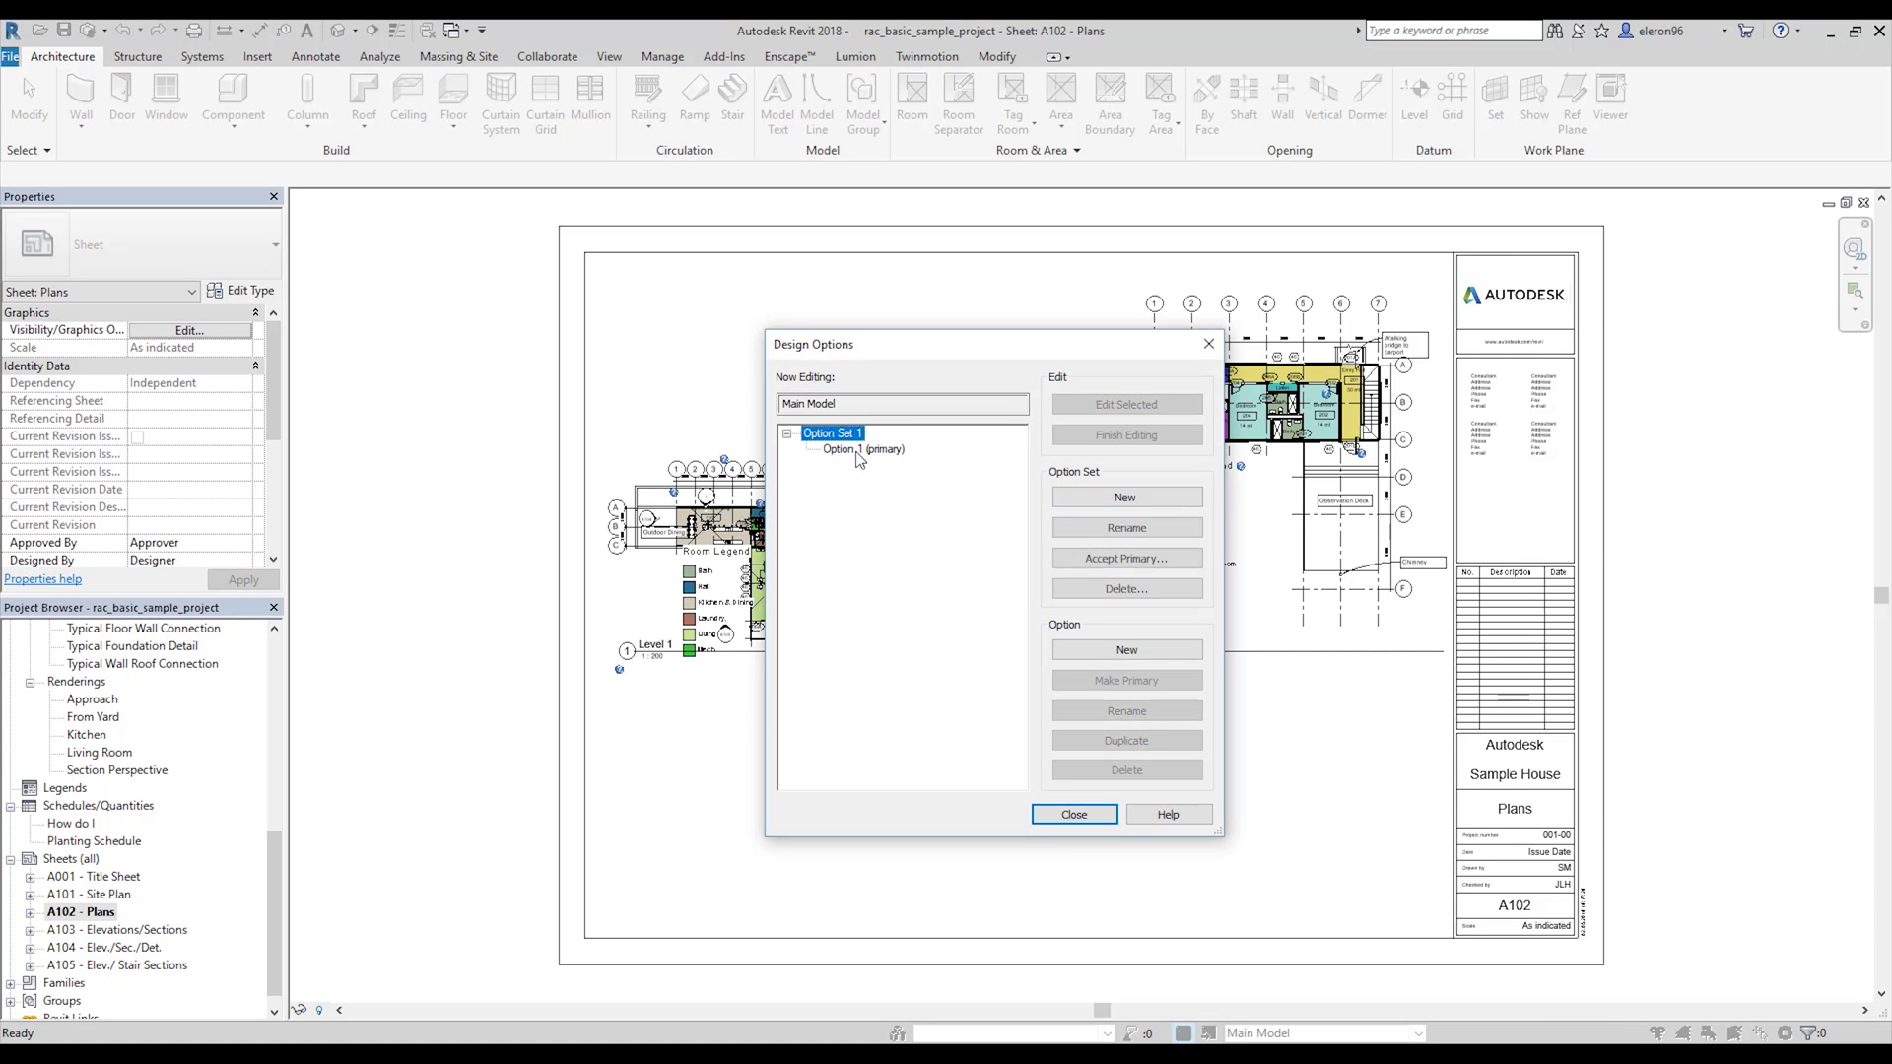
click(1138, 530)
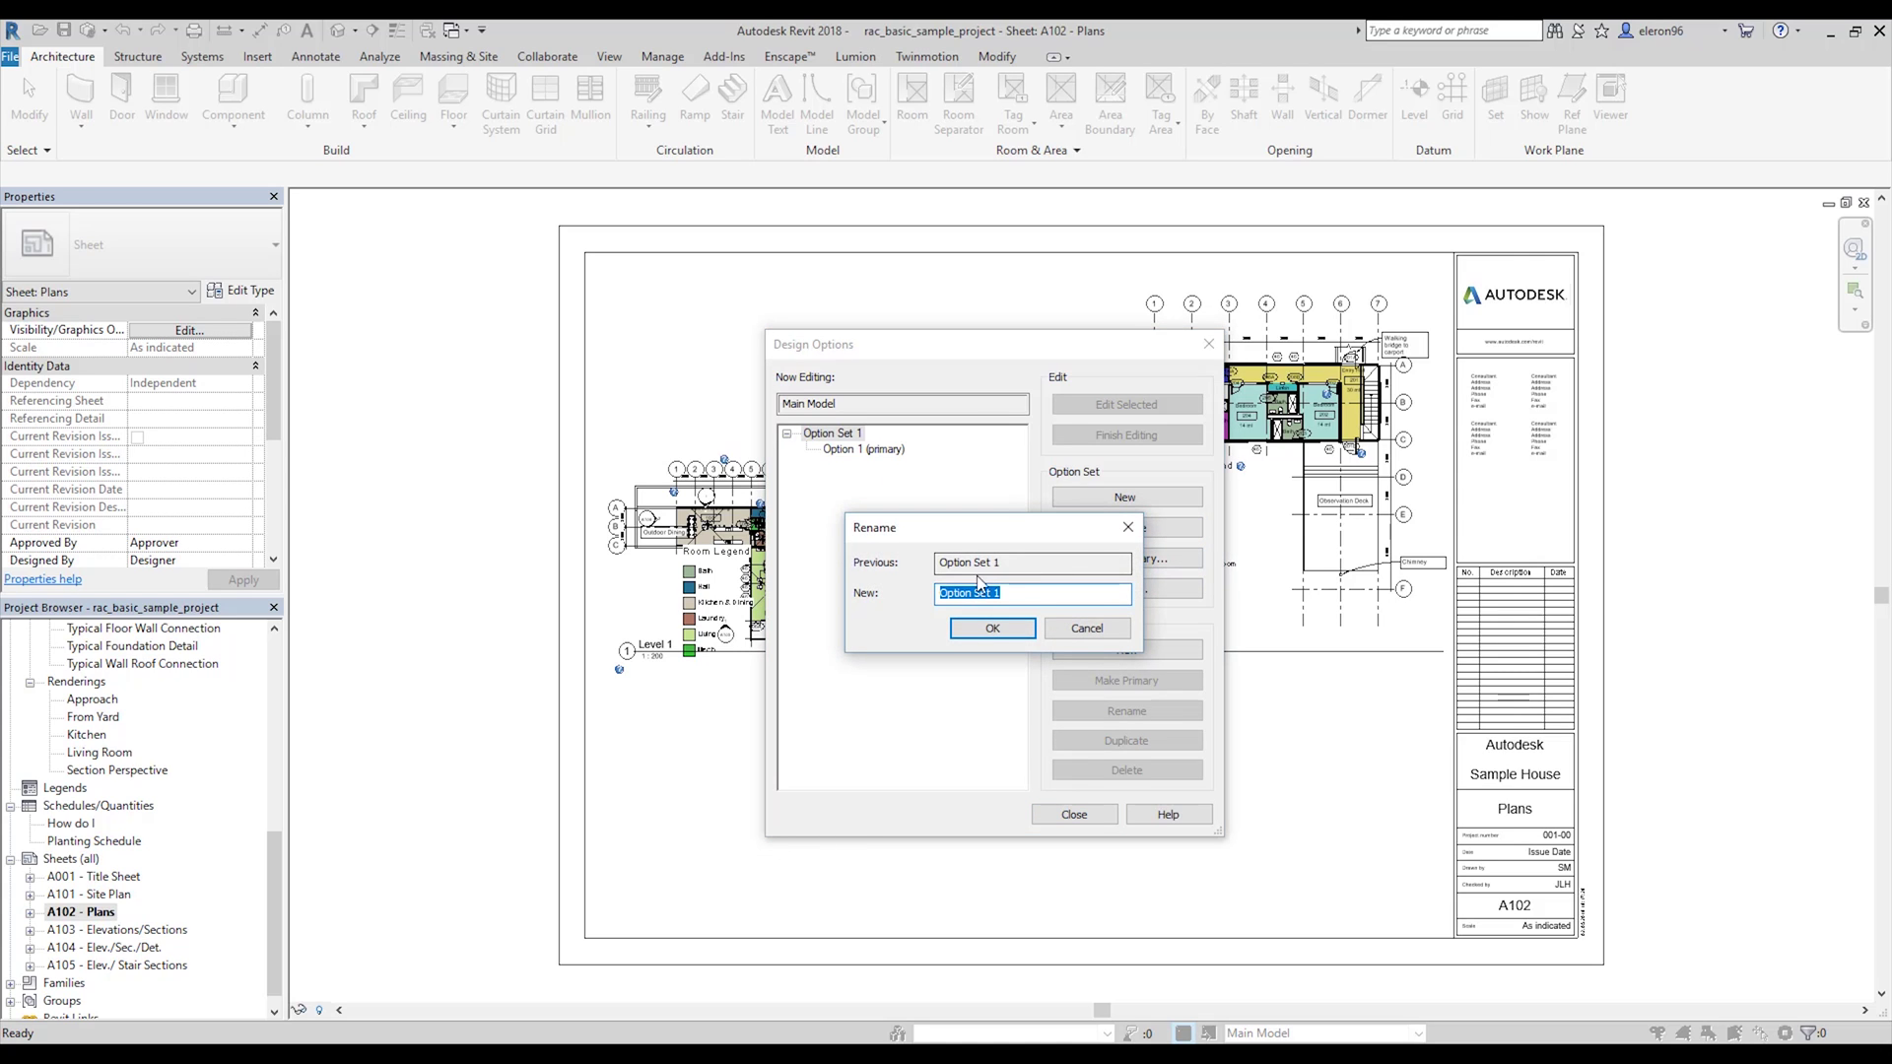
key(BackSpace)
click(993, 628)
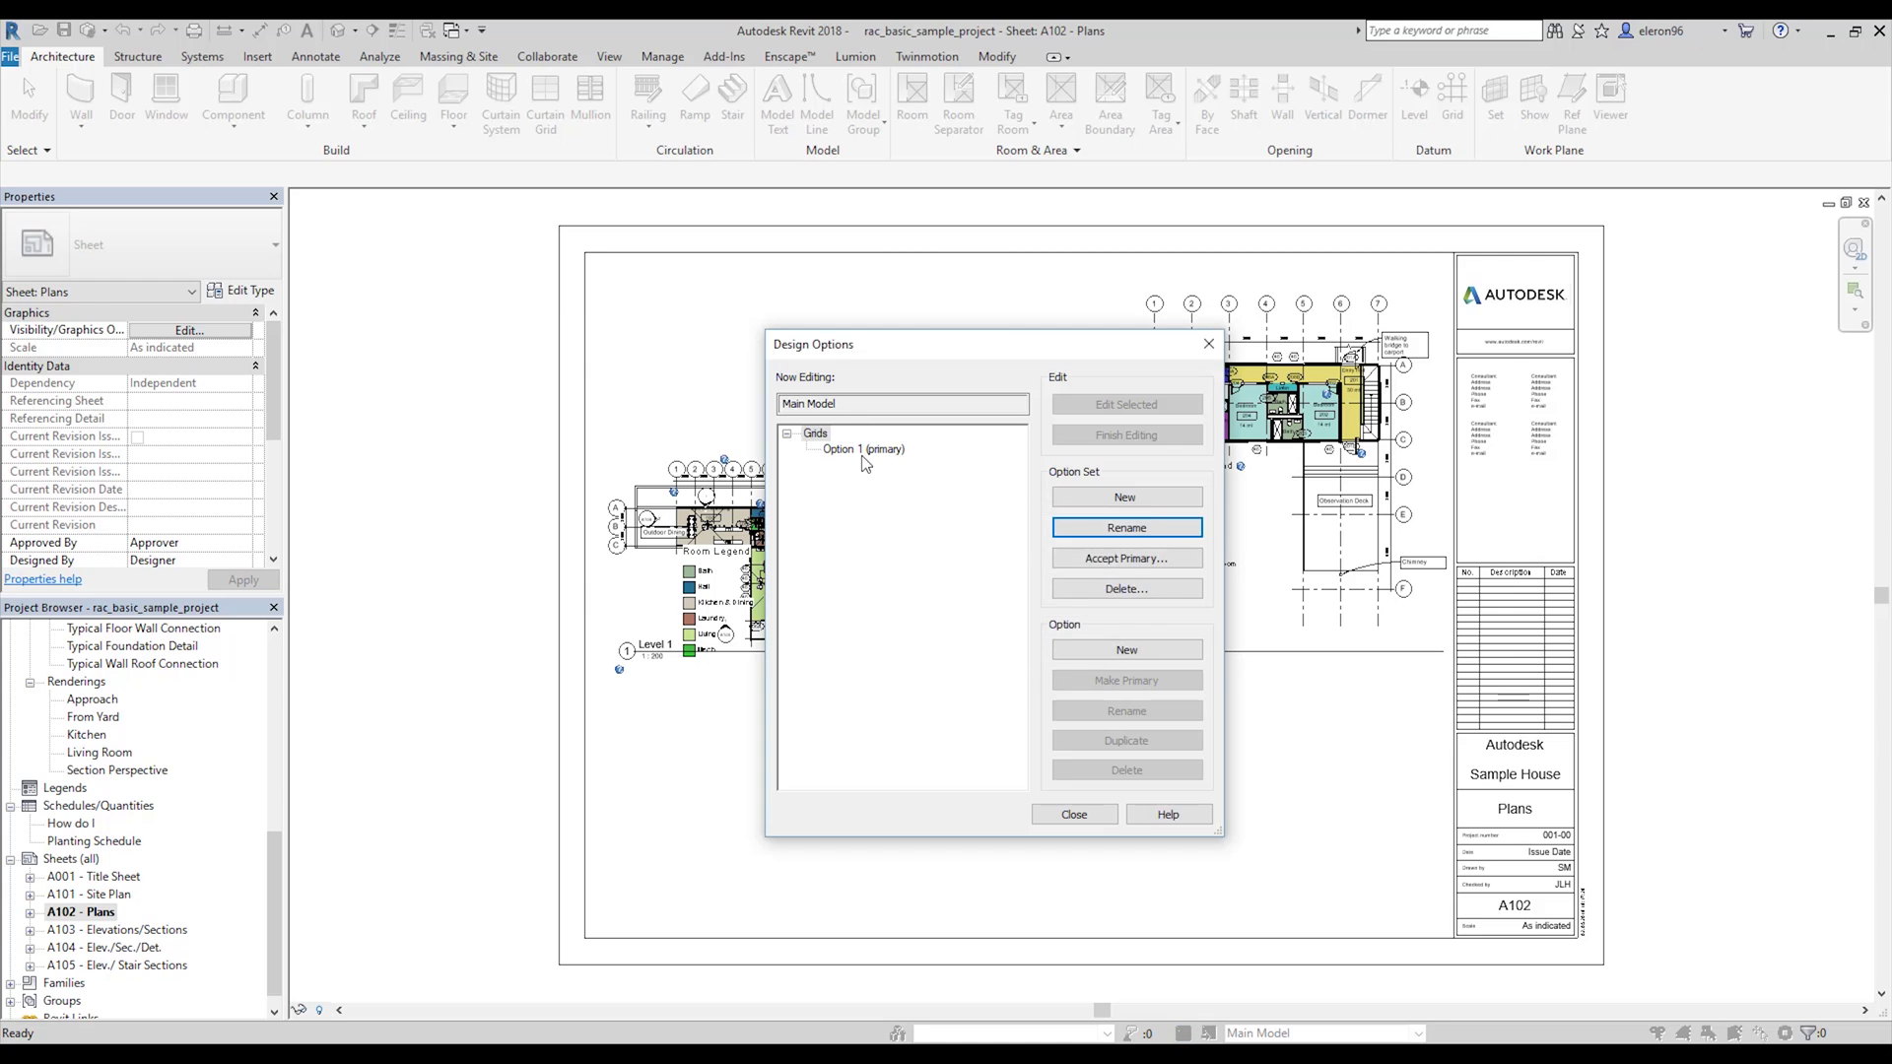
click(864, 449)
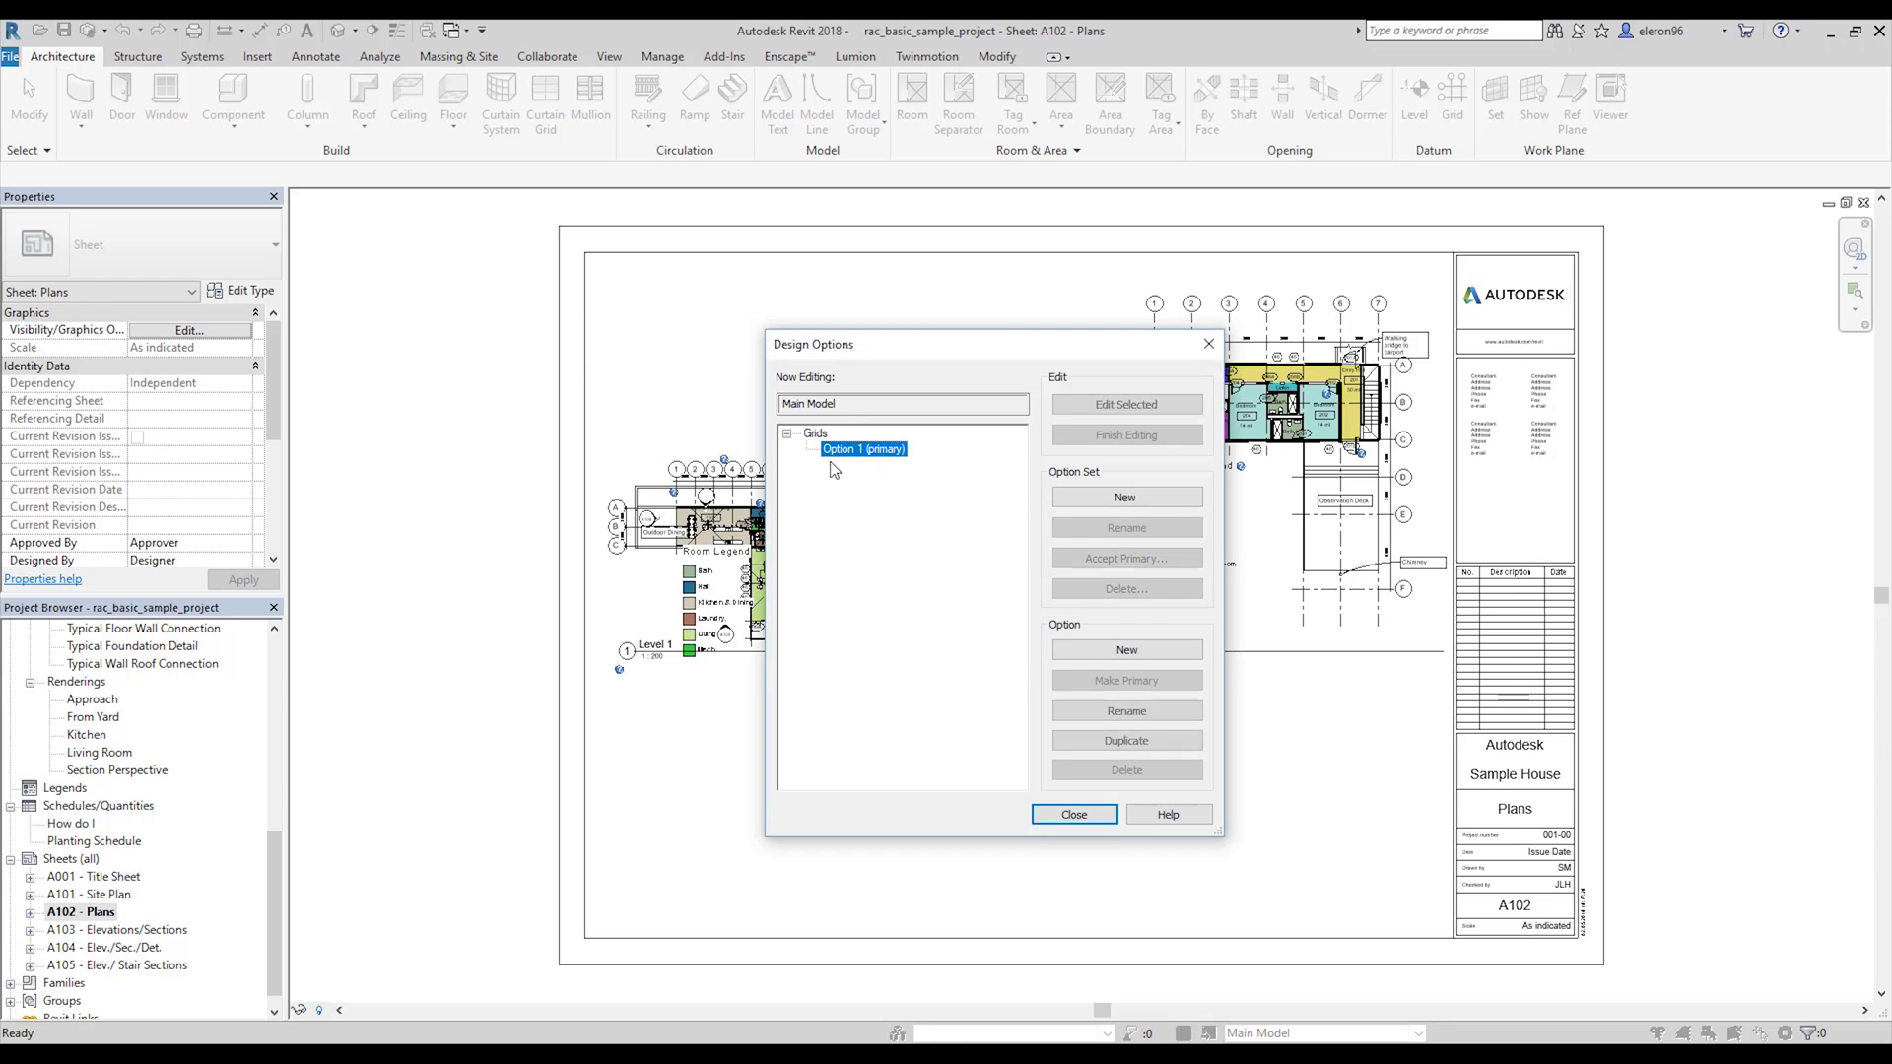
click(1153, 649)
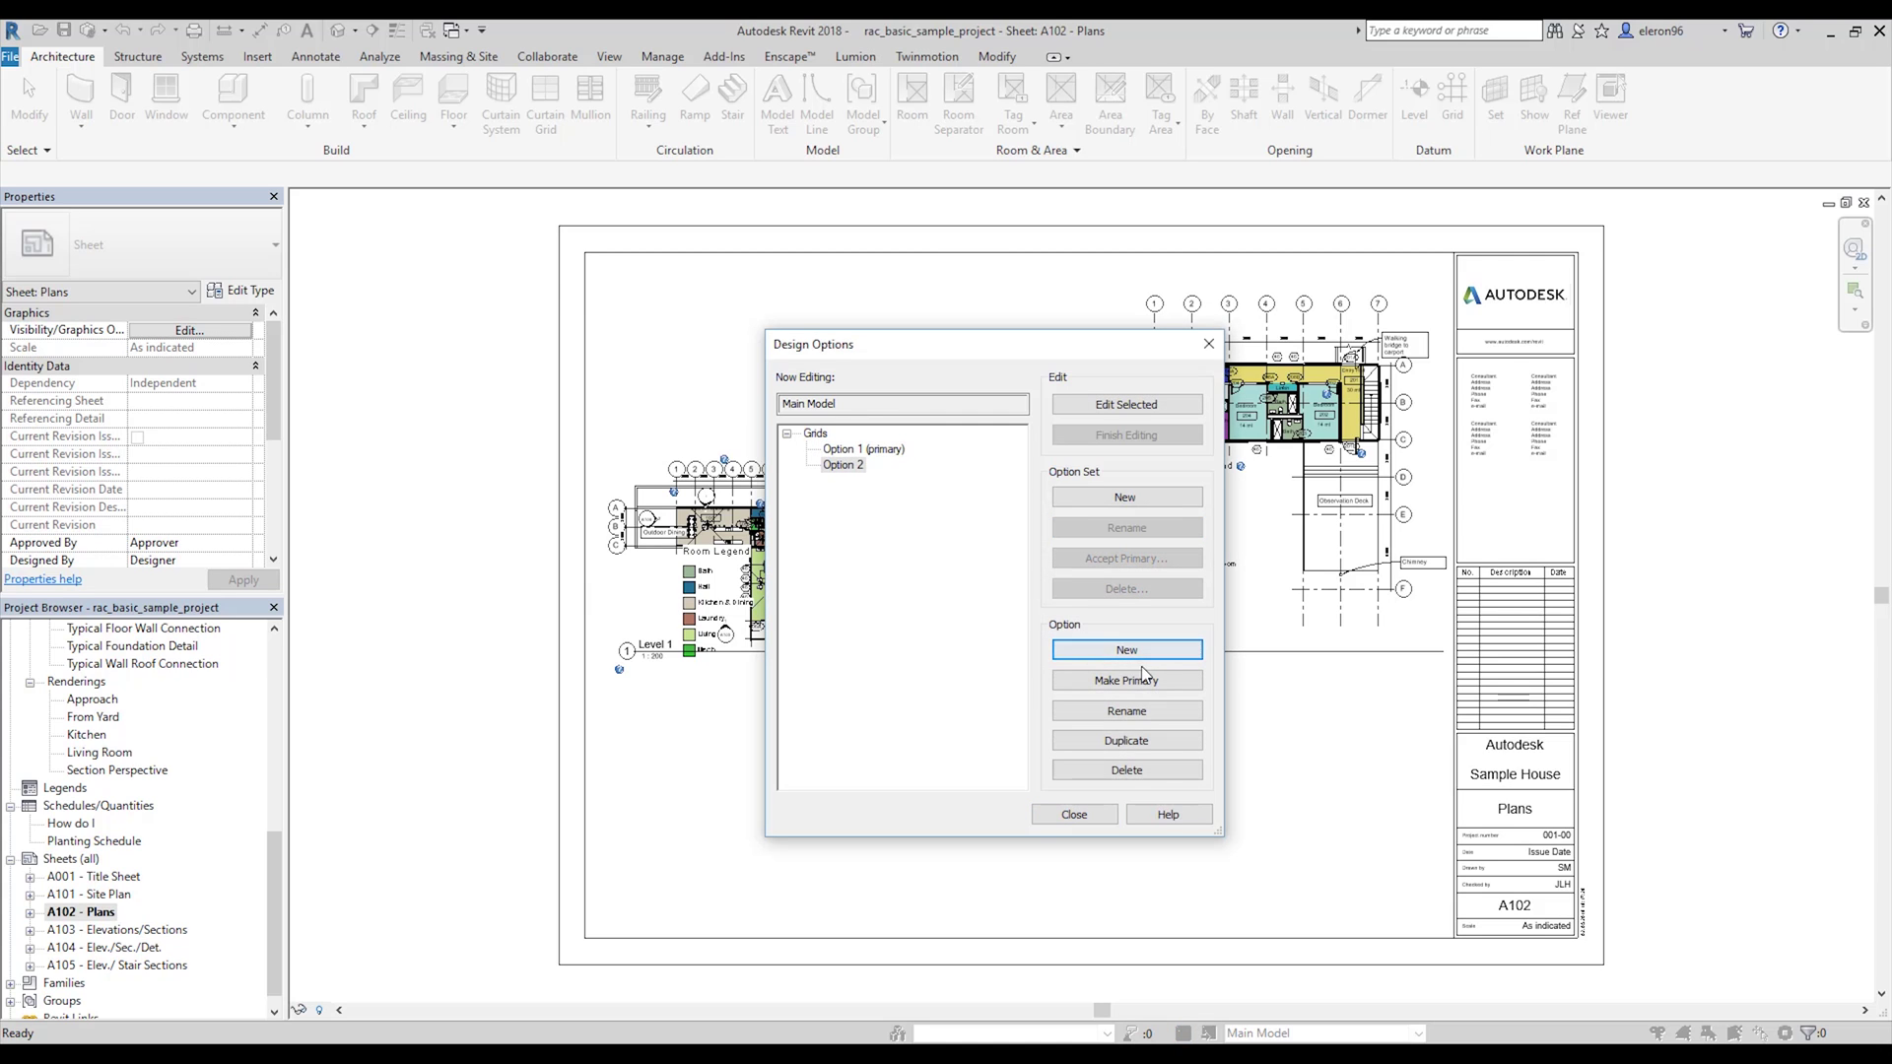
Rename the Grids options to 1-100 (primary) and 1-200, then close Design Options.
click(856, 451)
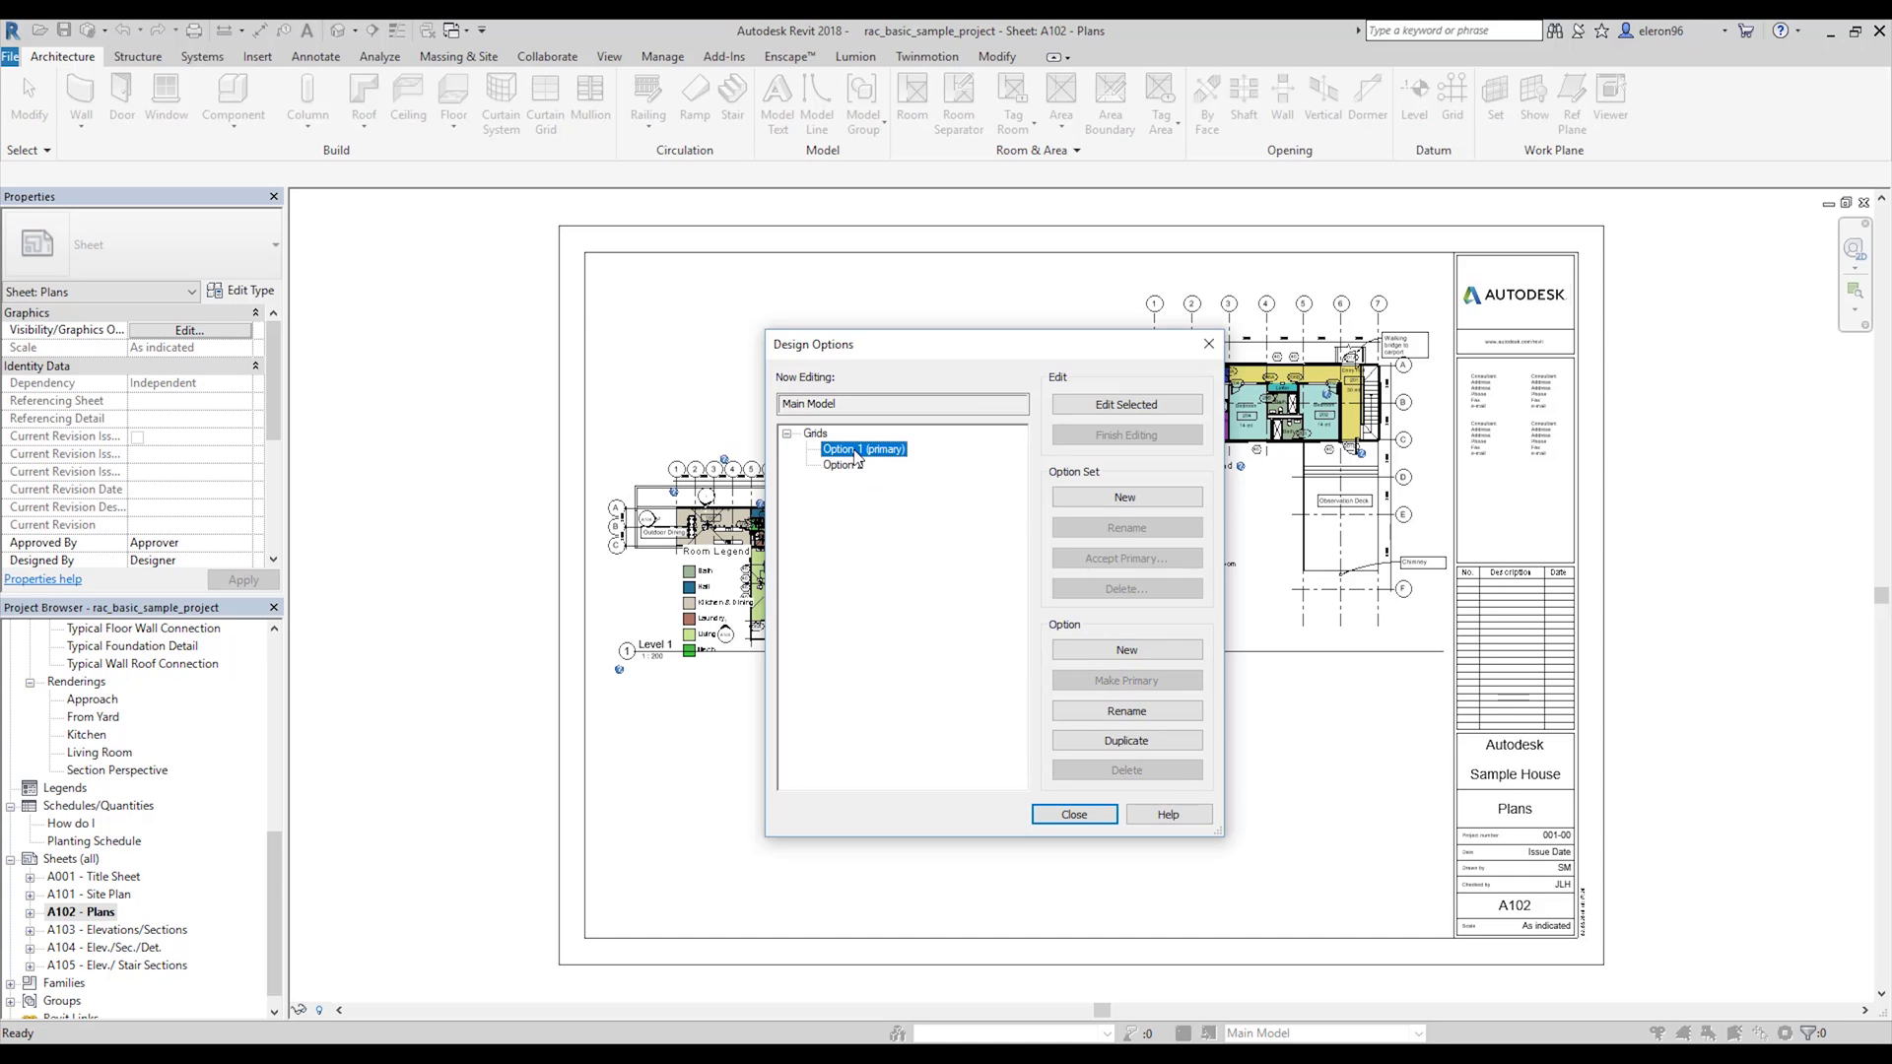
click(1118, 710)
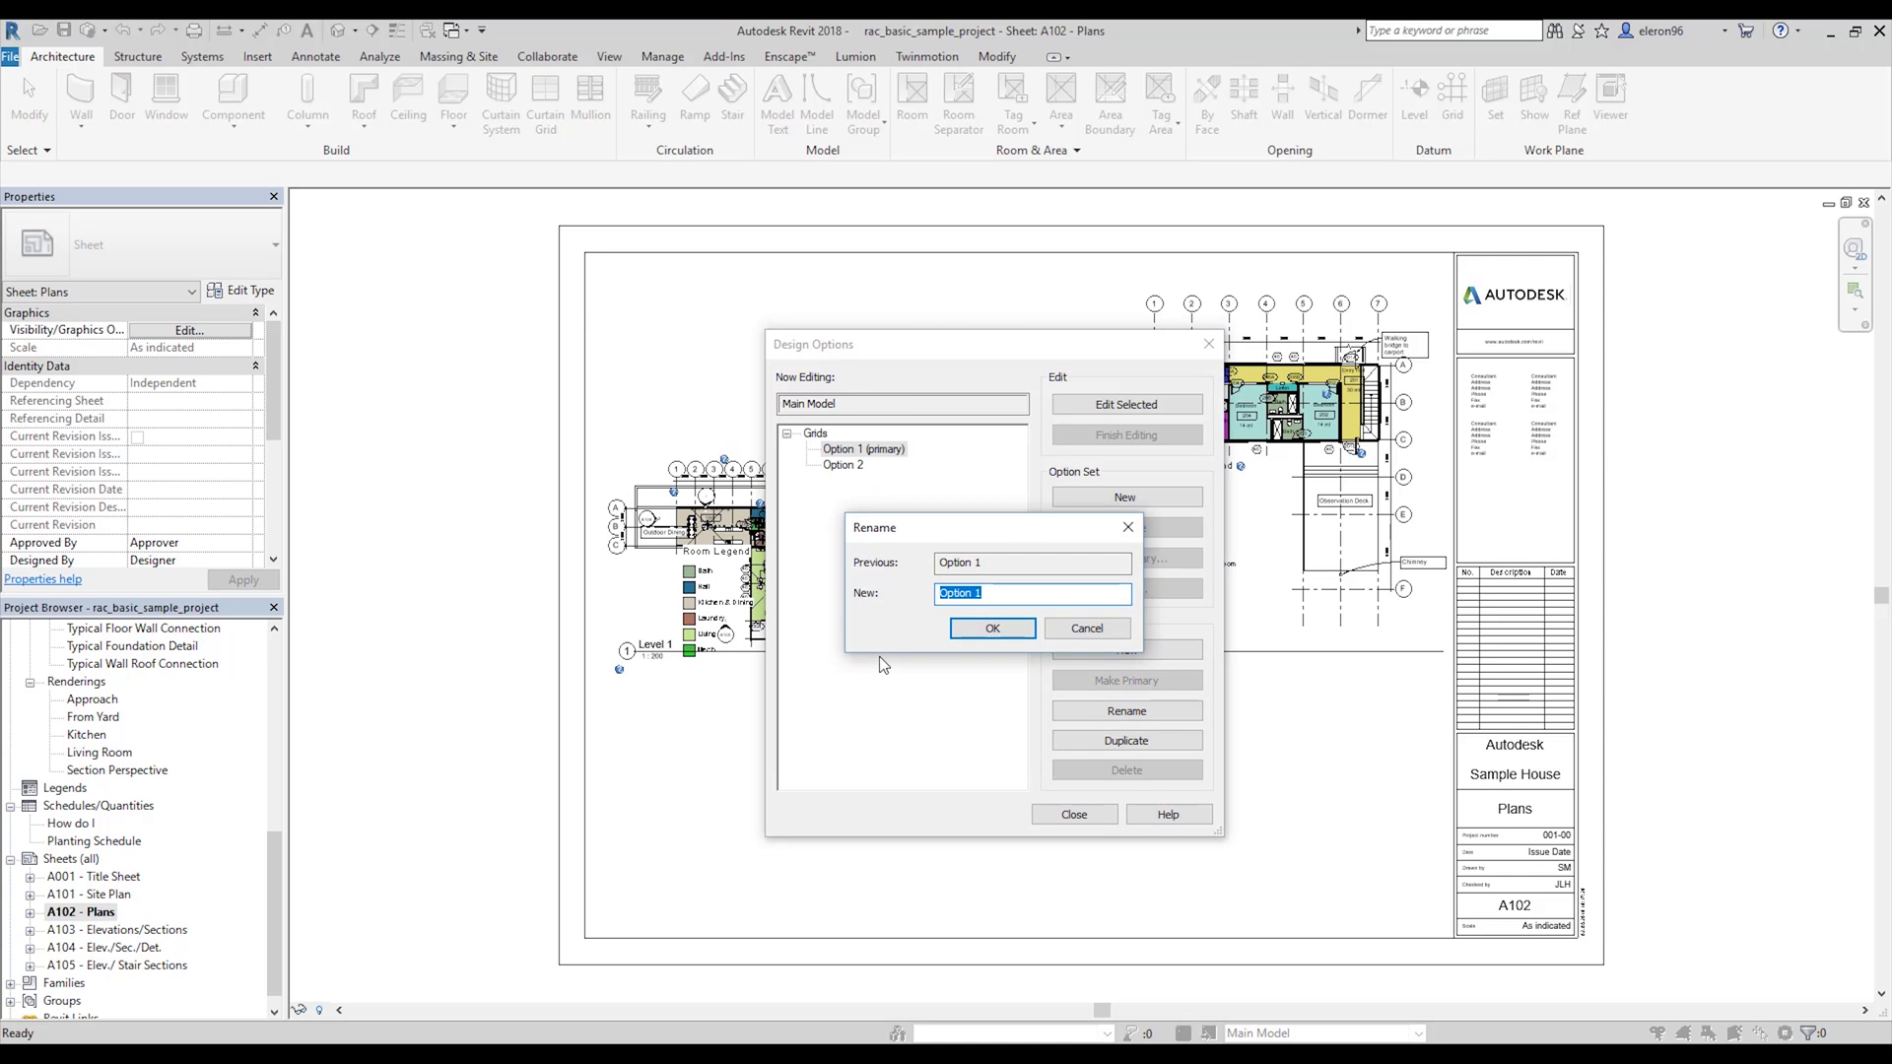
text(1-100)
click(975, 632)
click(835, 465)
click(1126, 711)
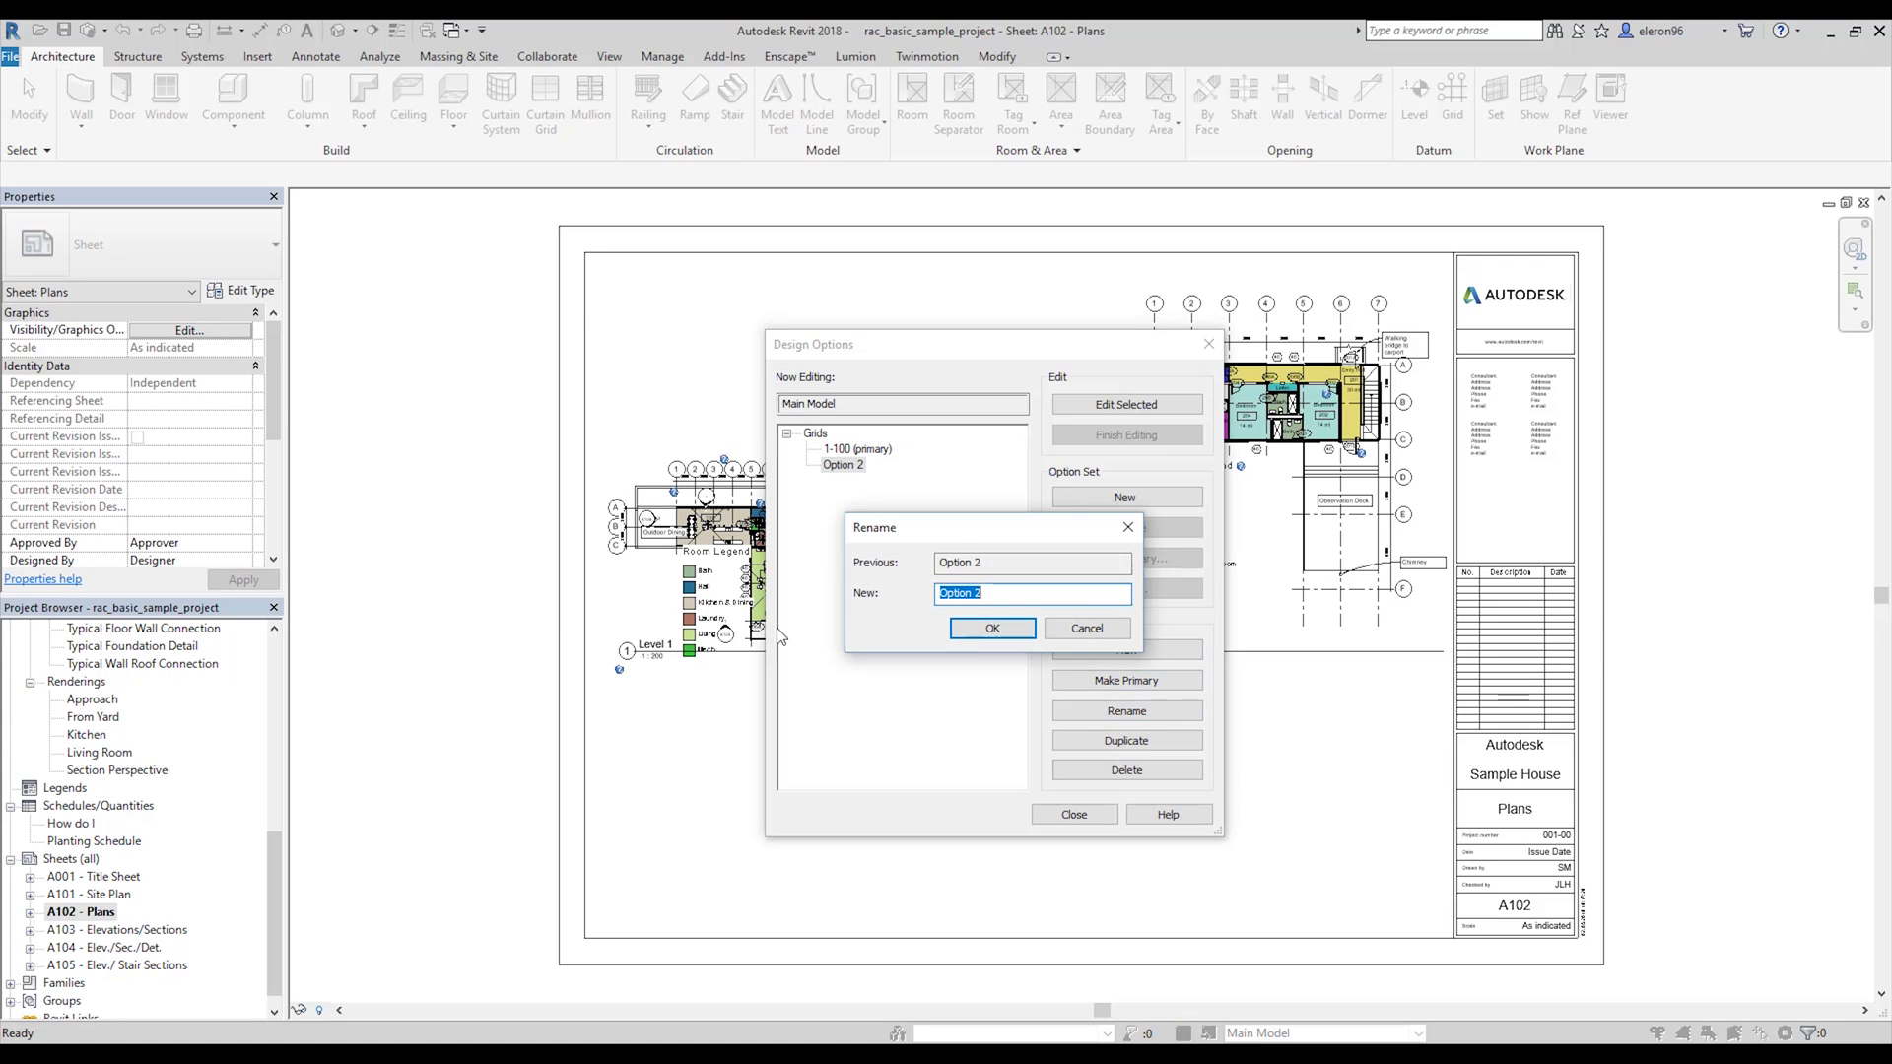
text(1-200)
click(964, 633)
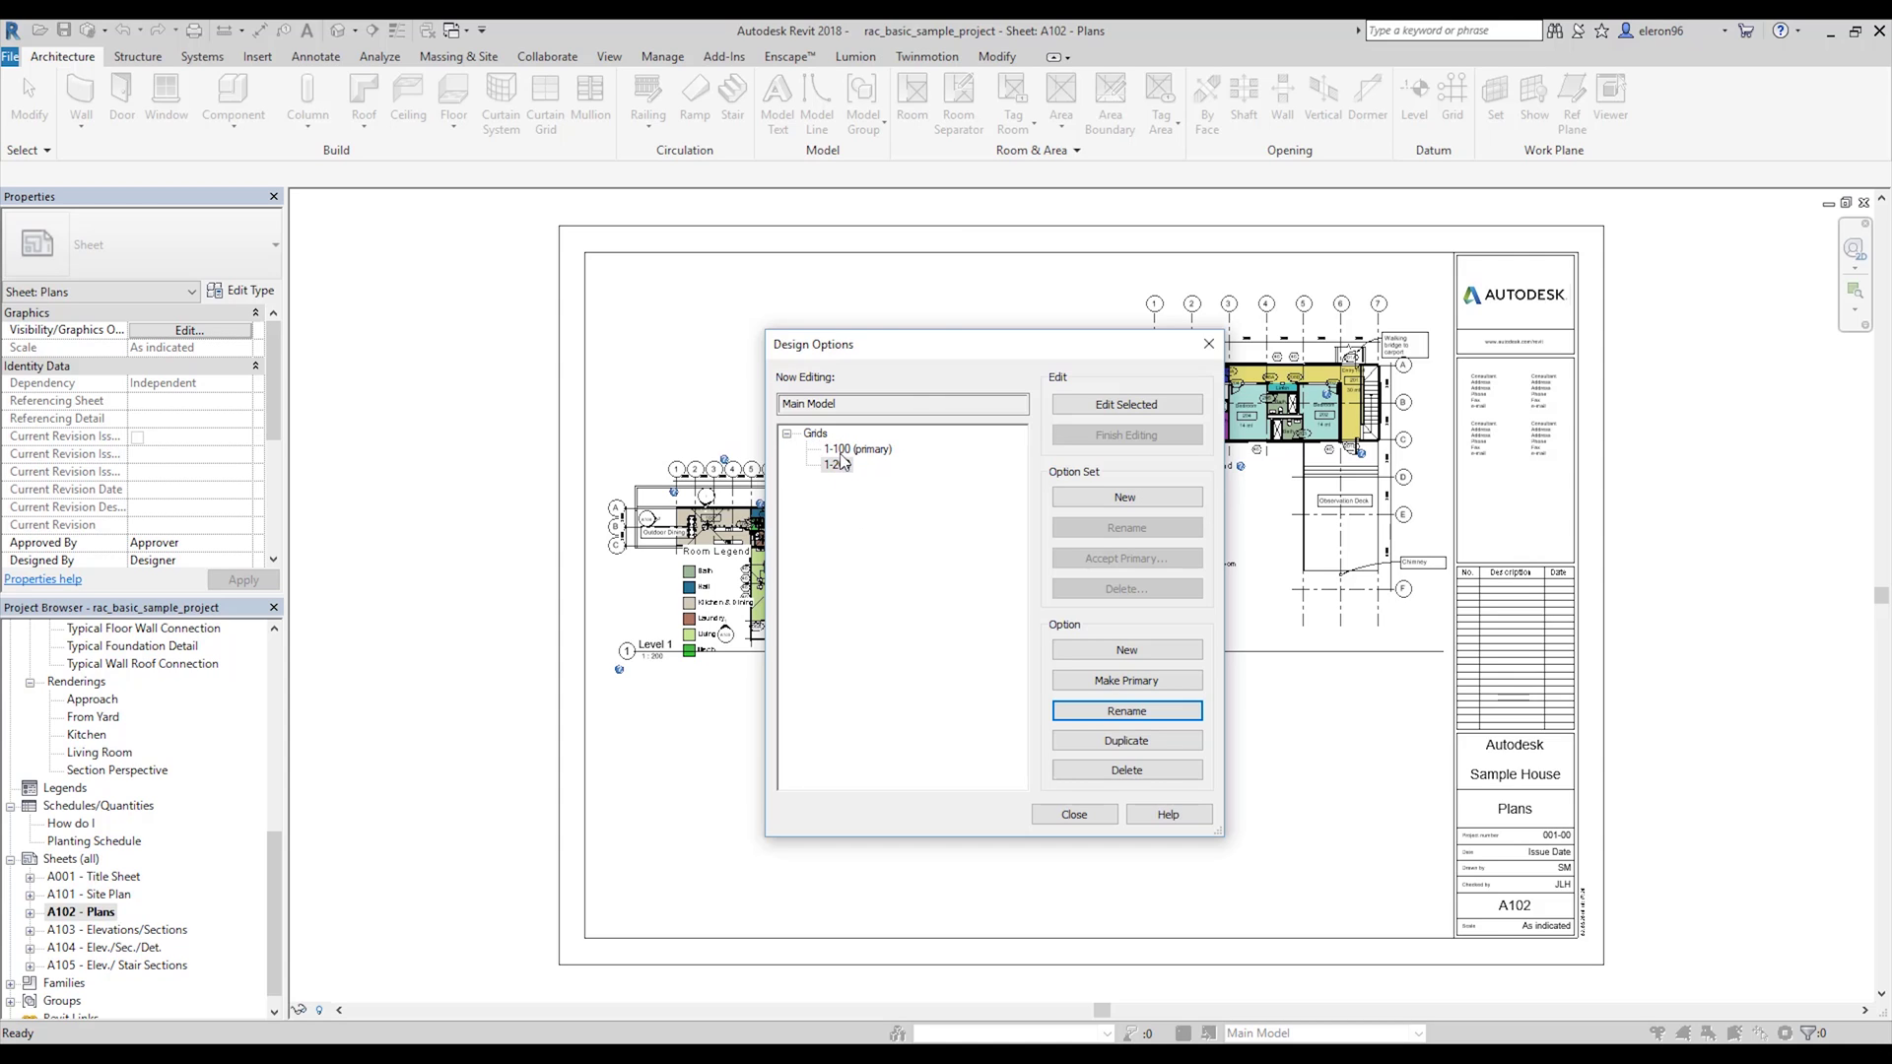
click(1070, 815)
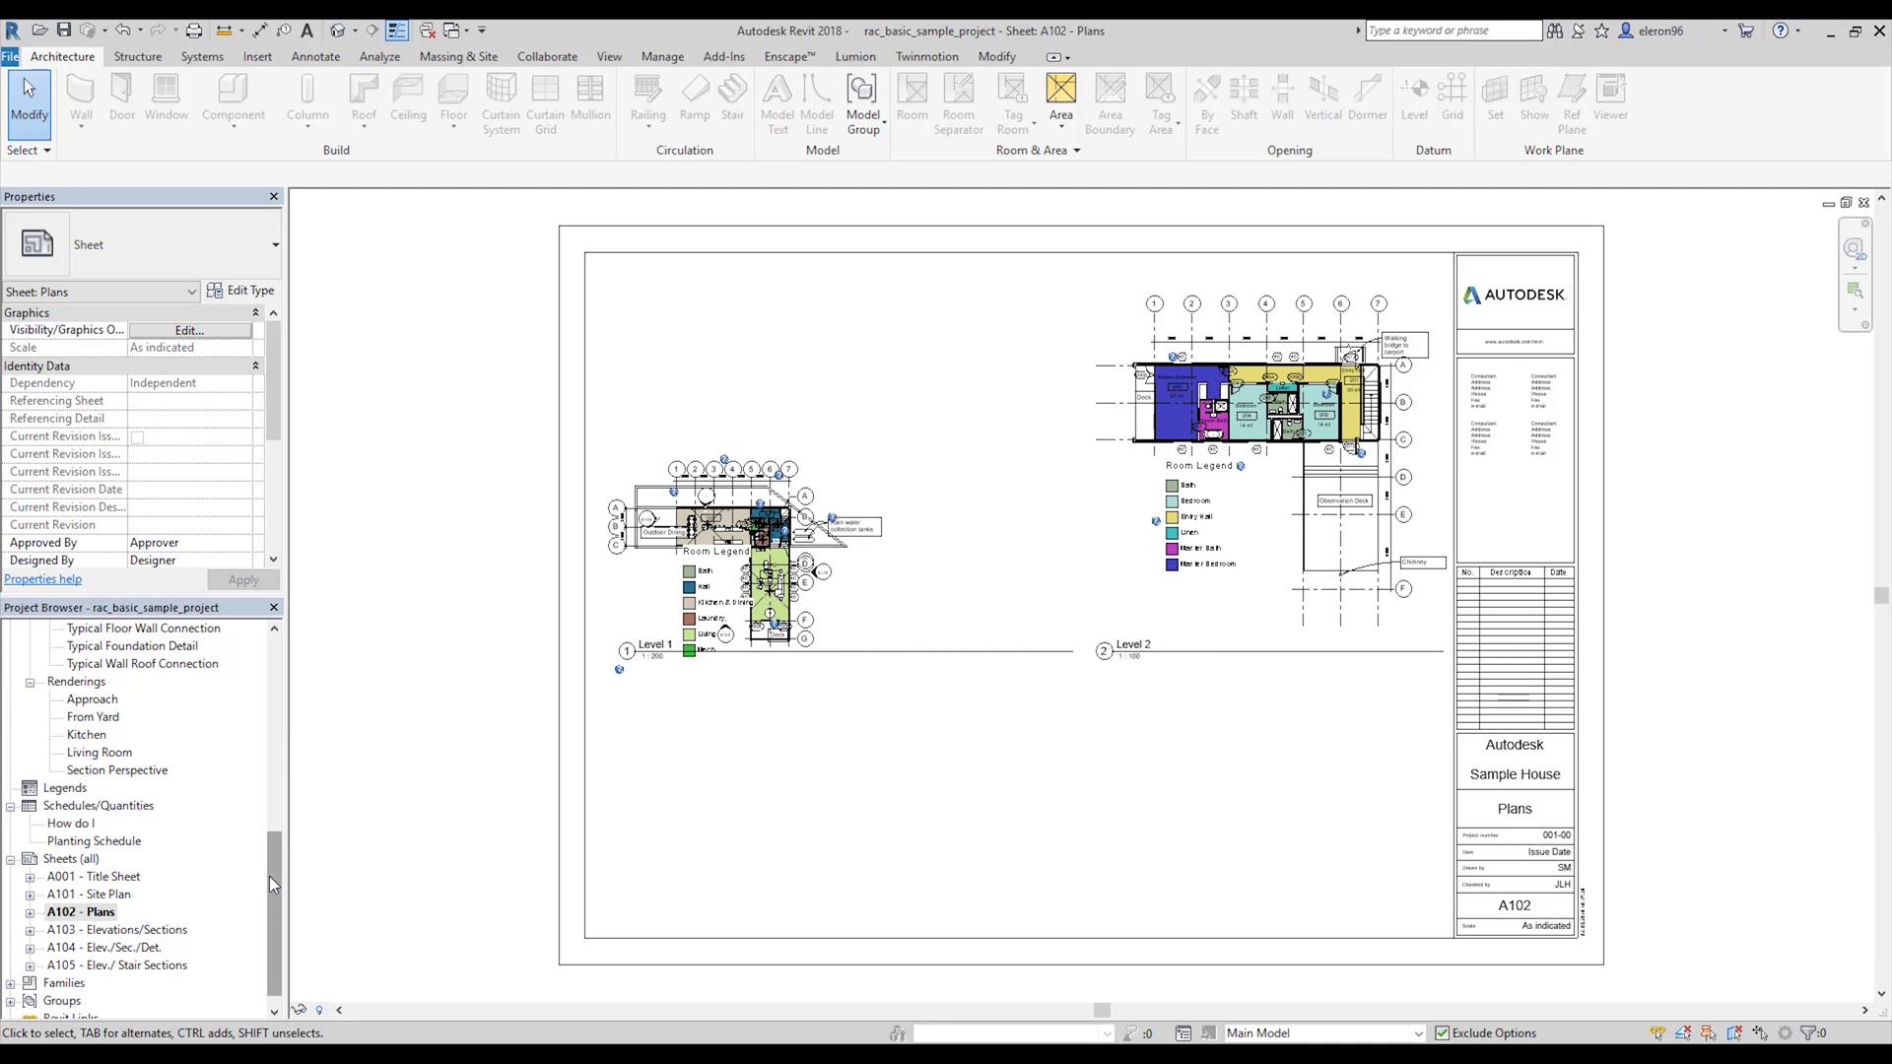
Scroll the Project Browser to Floor Plans and open the Level 1 plan.
drag(269, 877, 259, 400)
scroll(259, 400, down, 5)
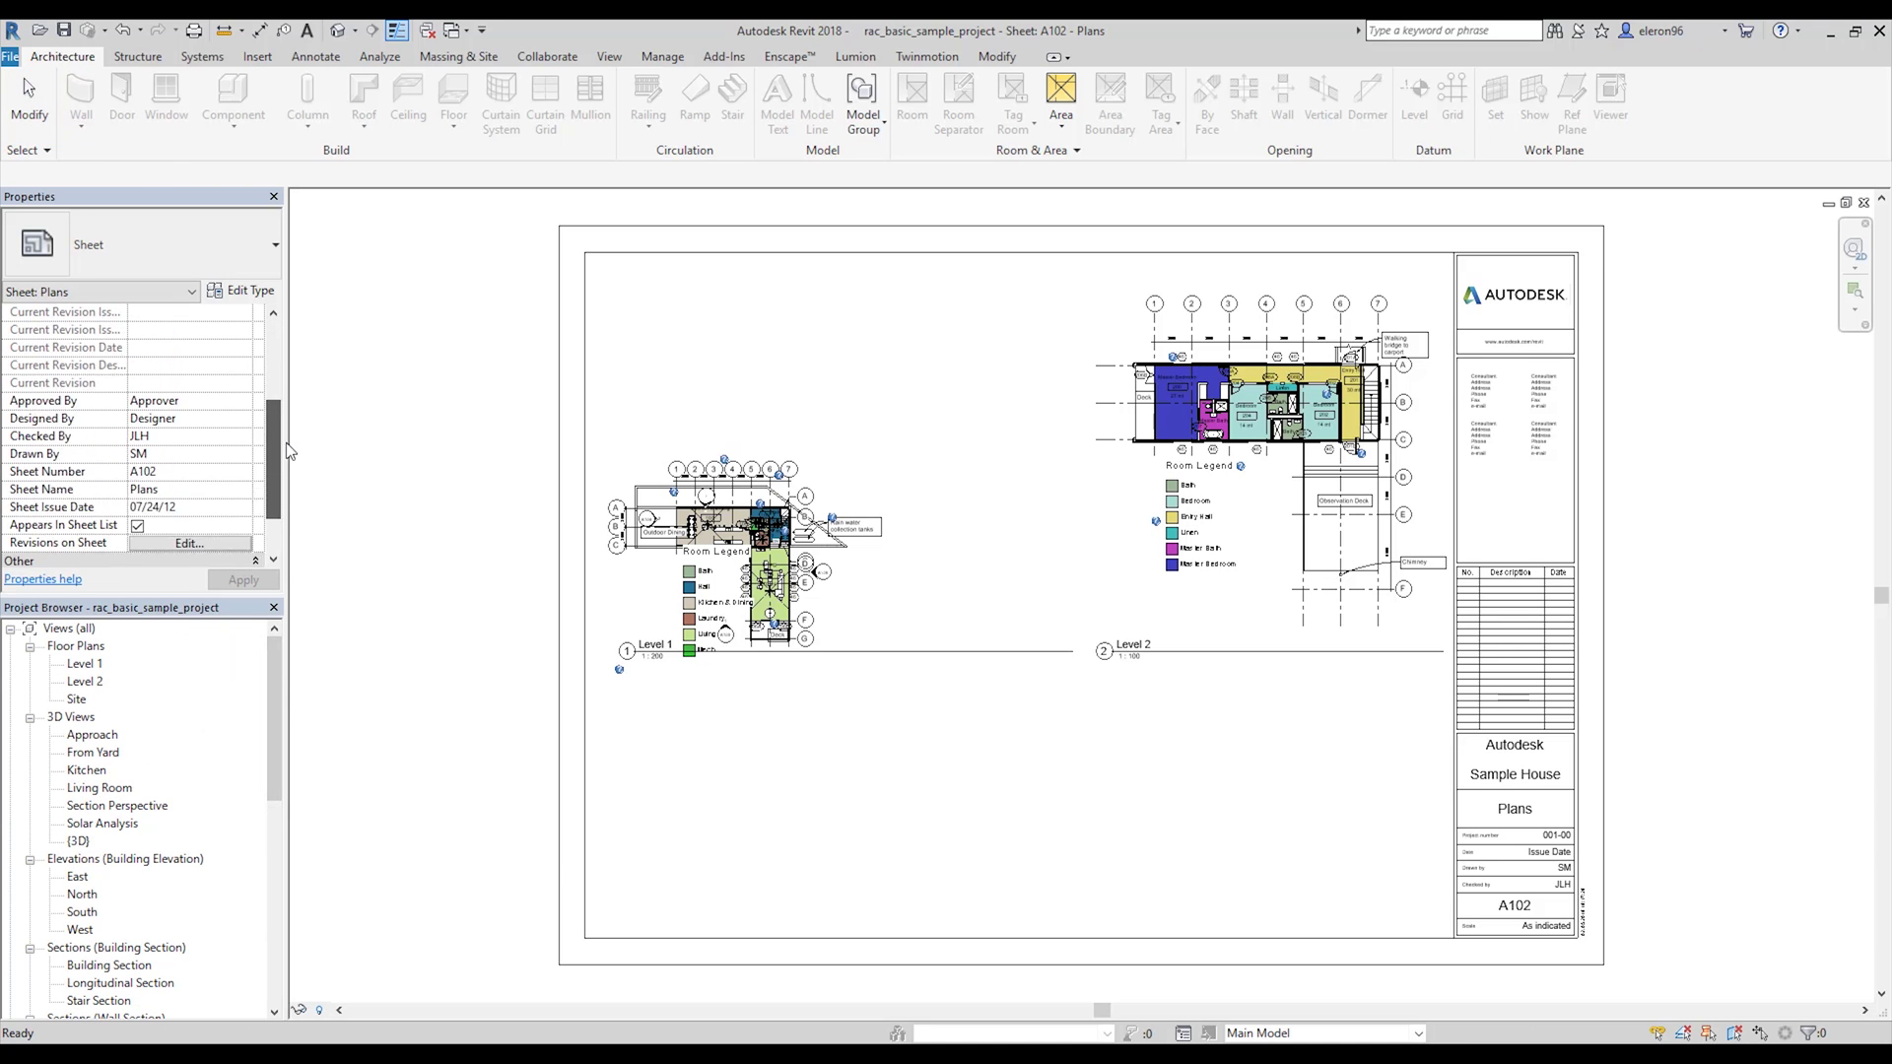
scroll(266, 414, up, 5)
double_click(95, 665)
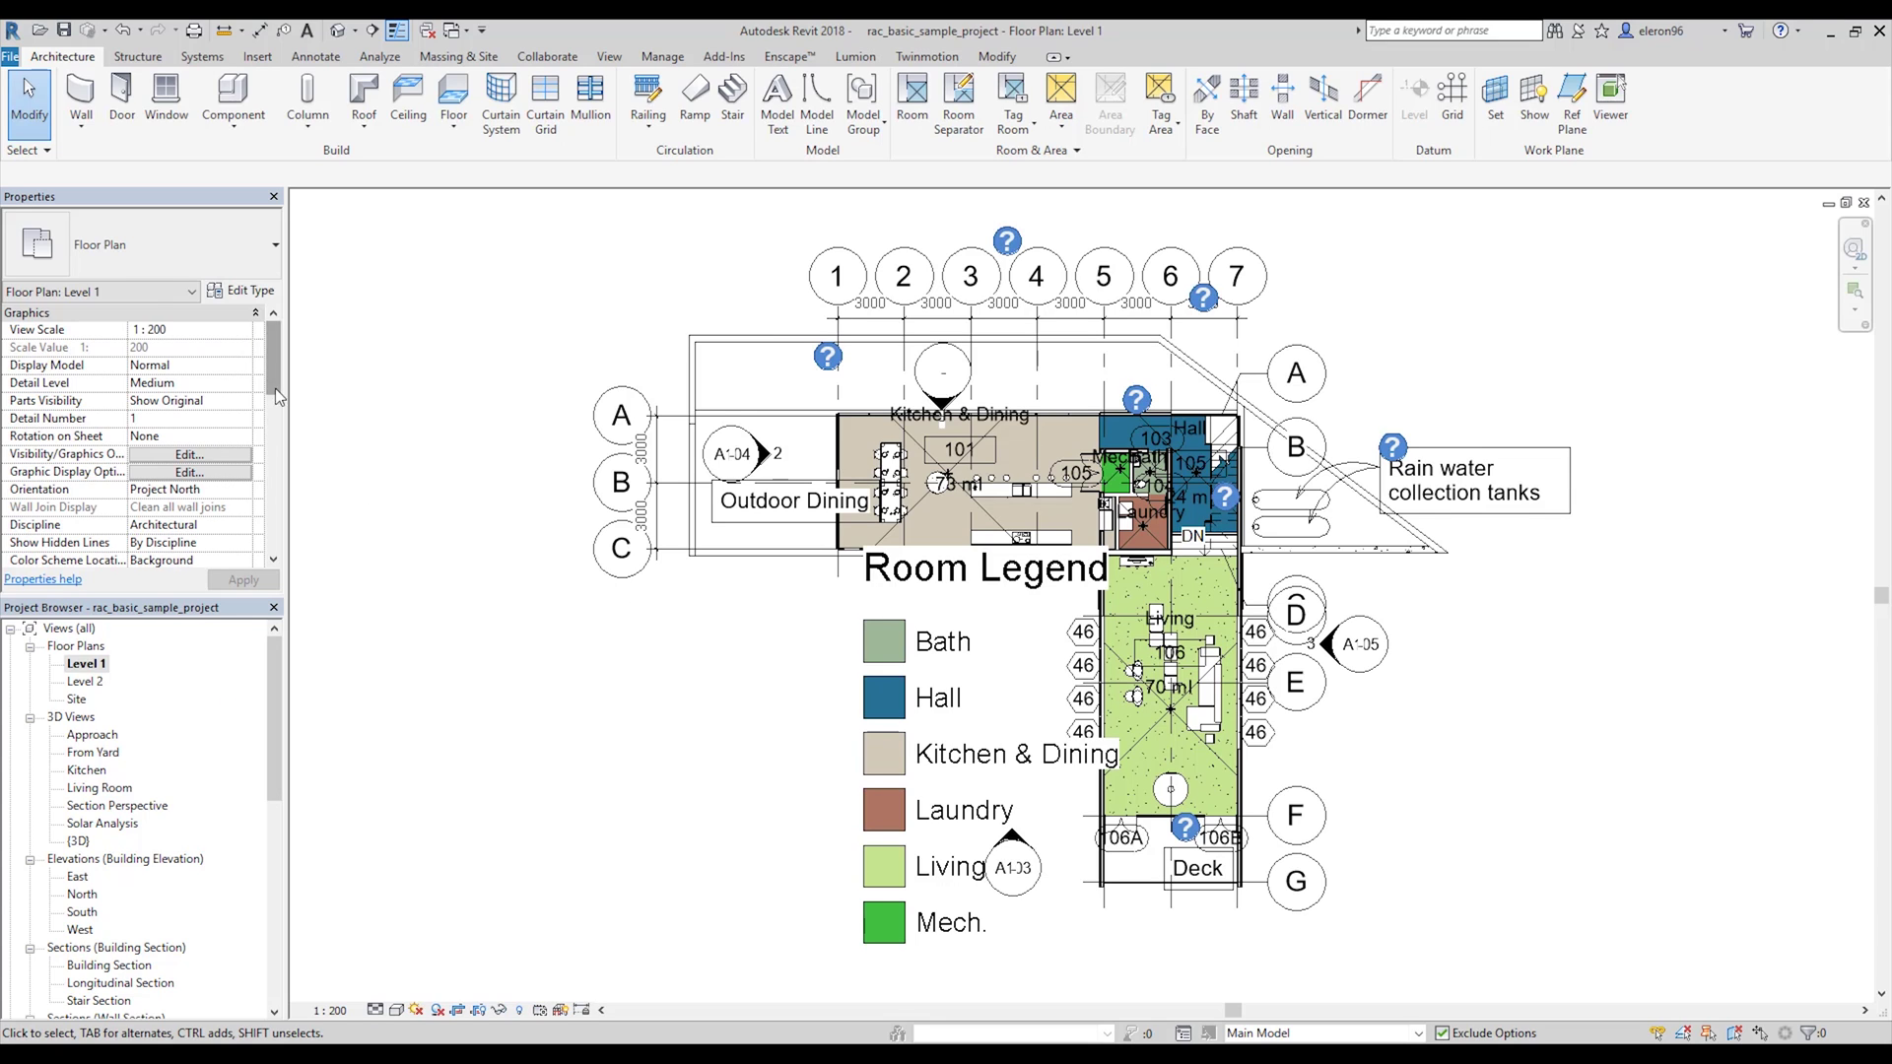
scroll(277, 395, down, 6)
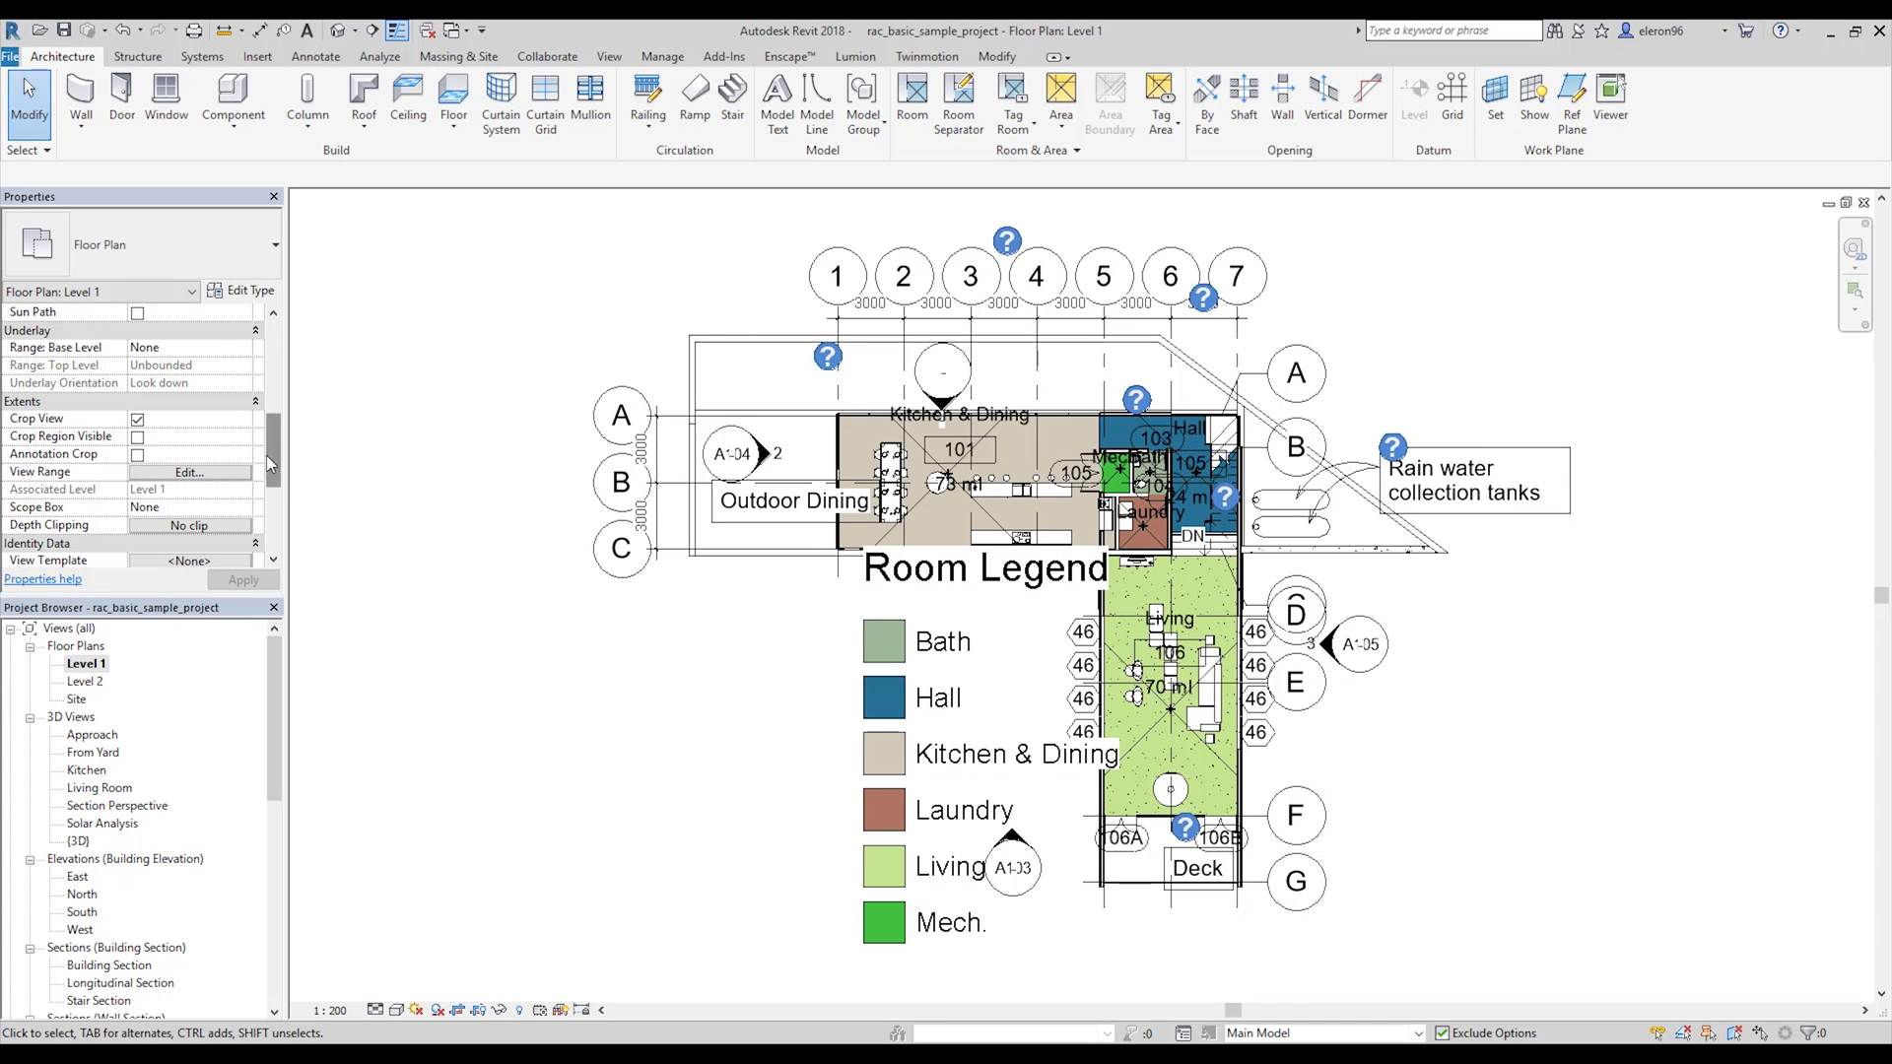
scroll(271, 463, down, 1)
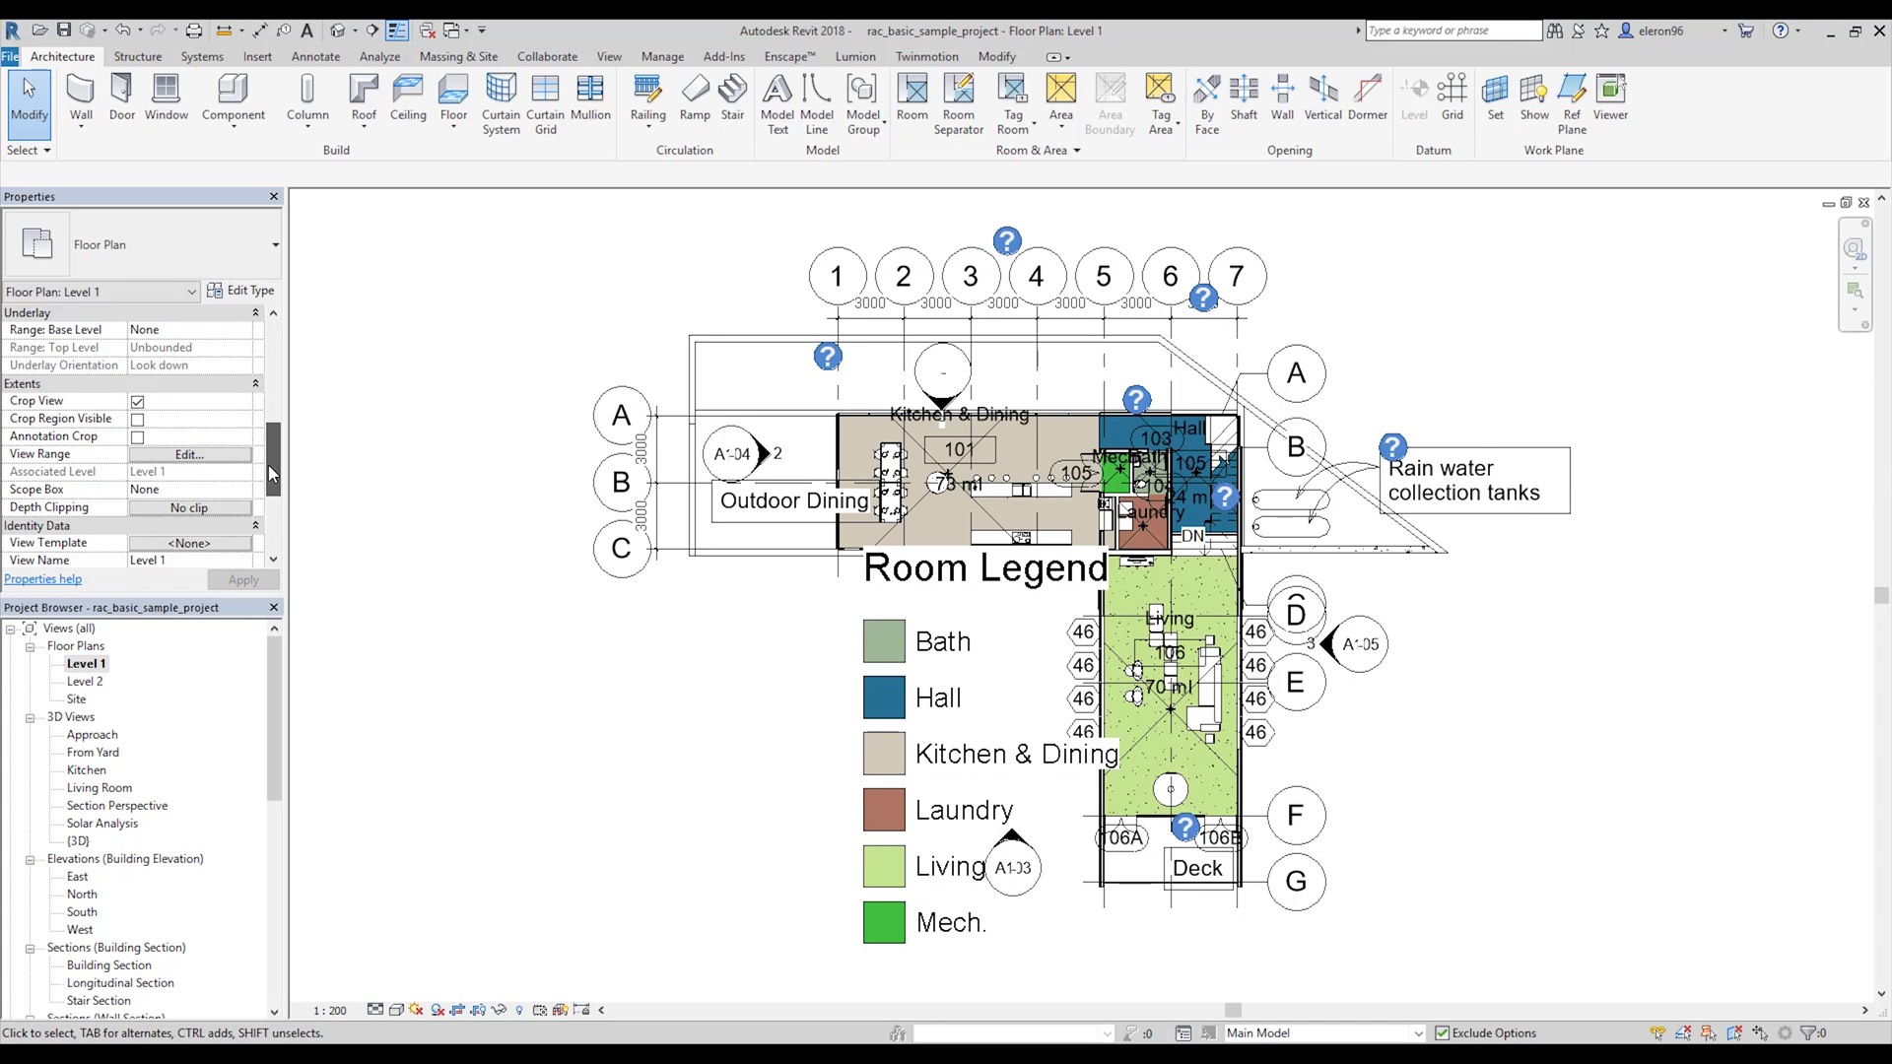
Duplicate the Architectural Plan view template as Architectural Plan 1-200.
click(195, 547)
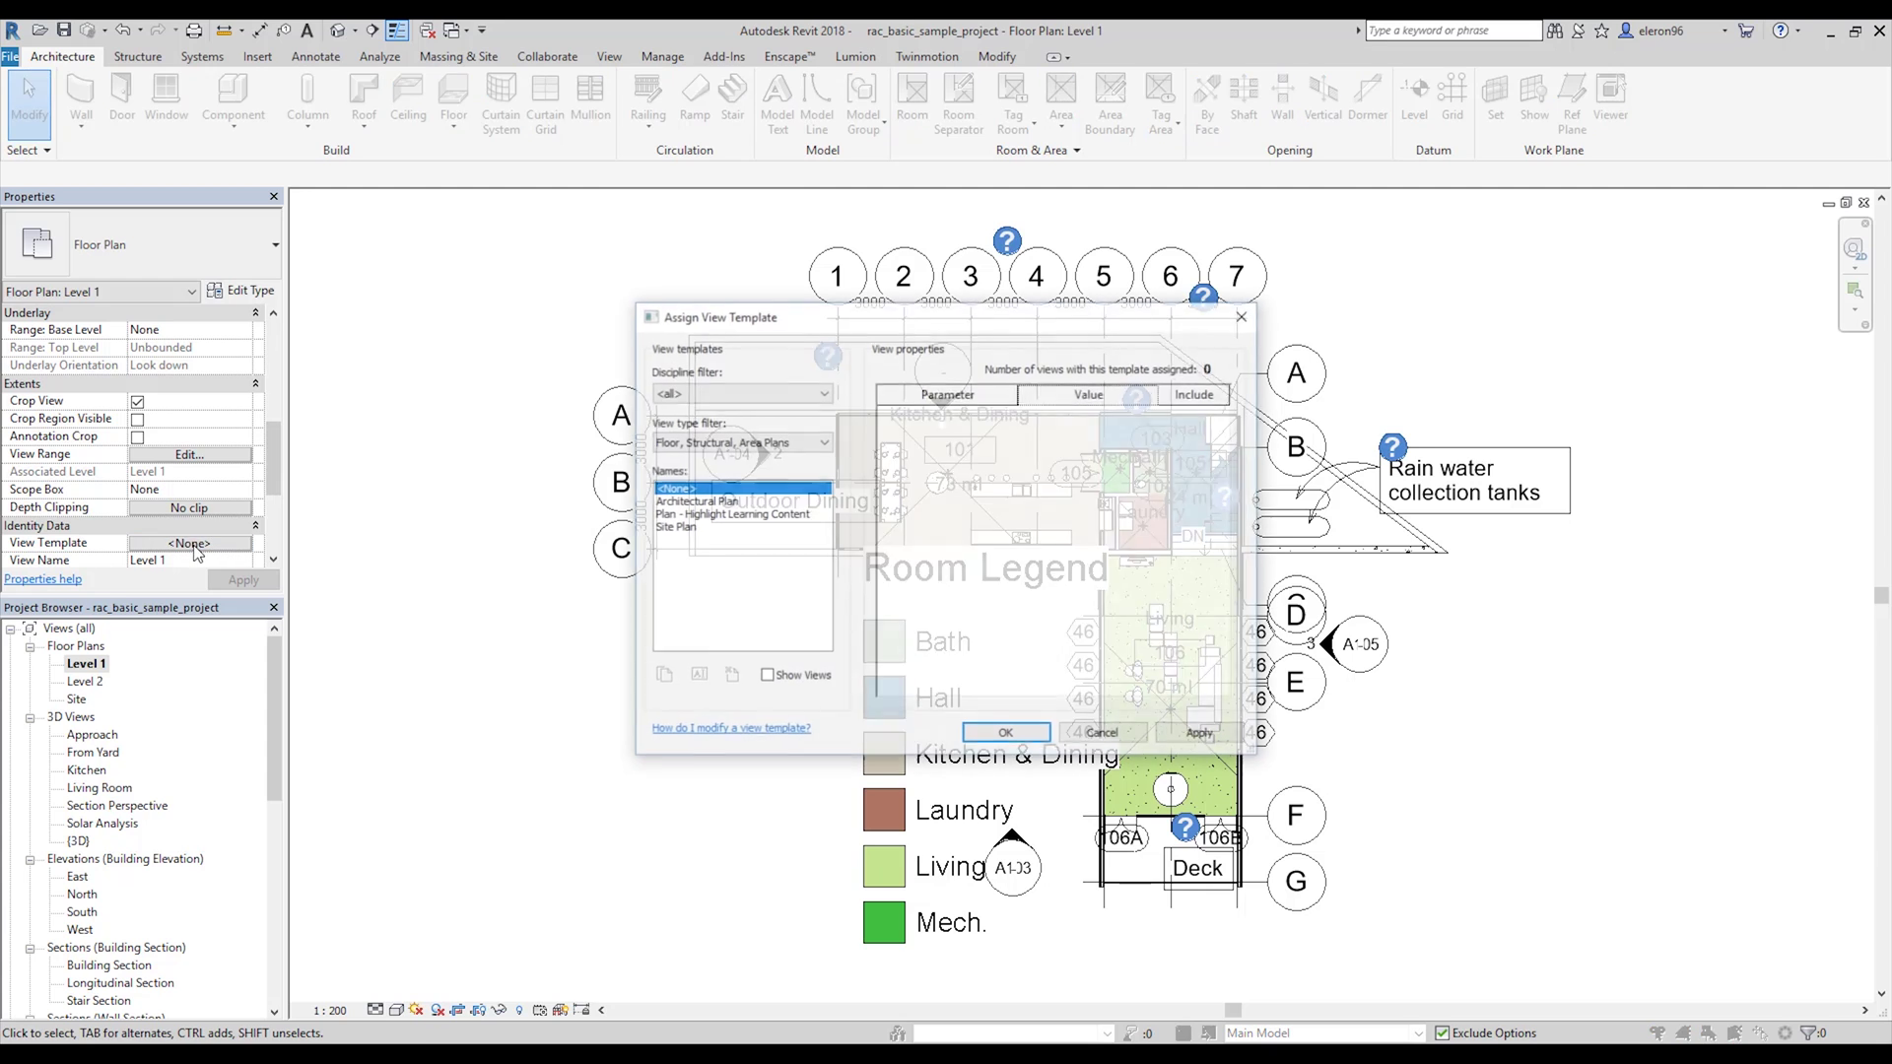
click(689, 502)
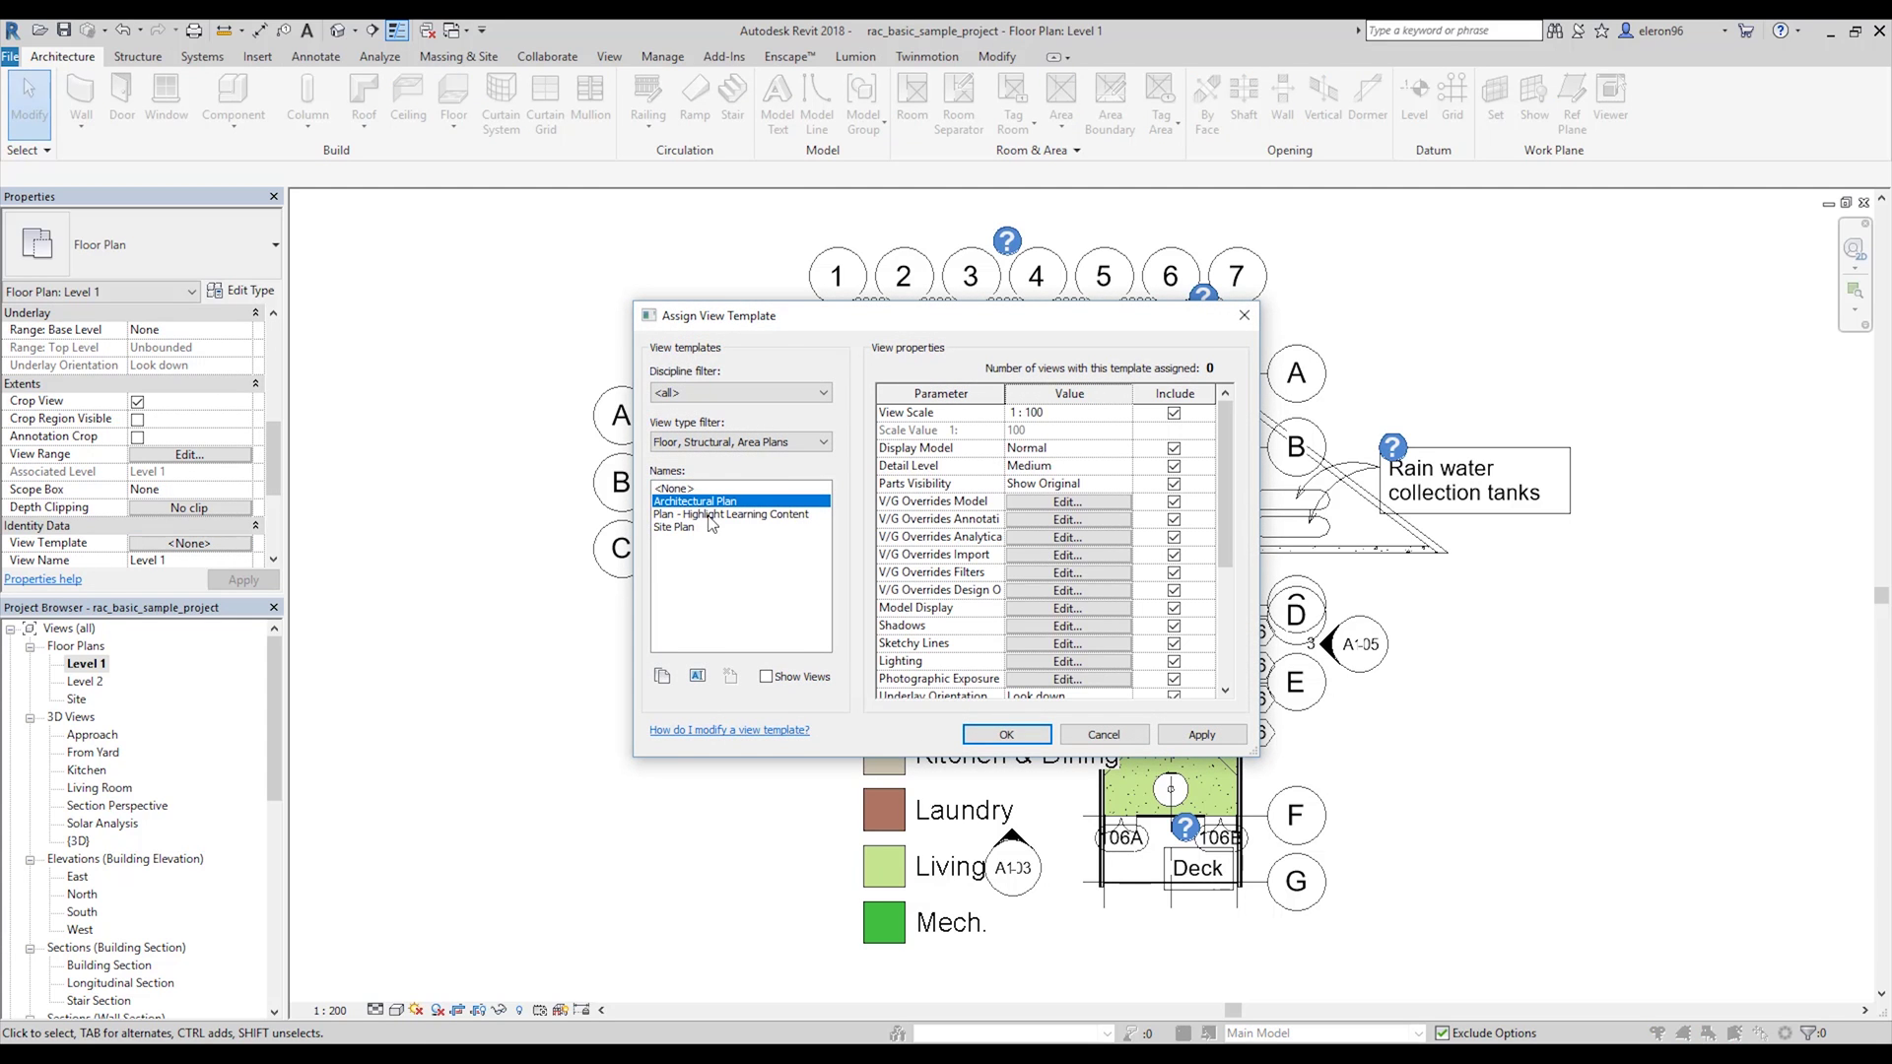
click(697, 676)
key(ctrl+c)
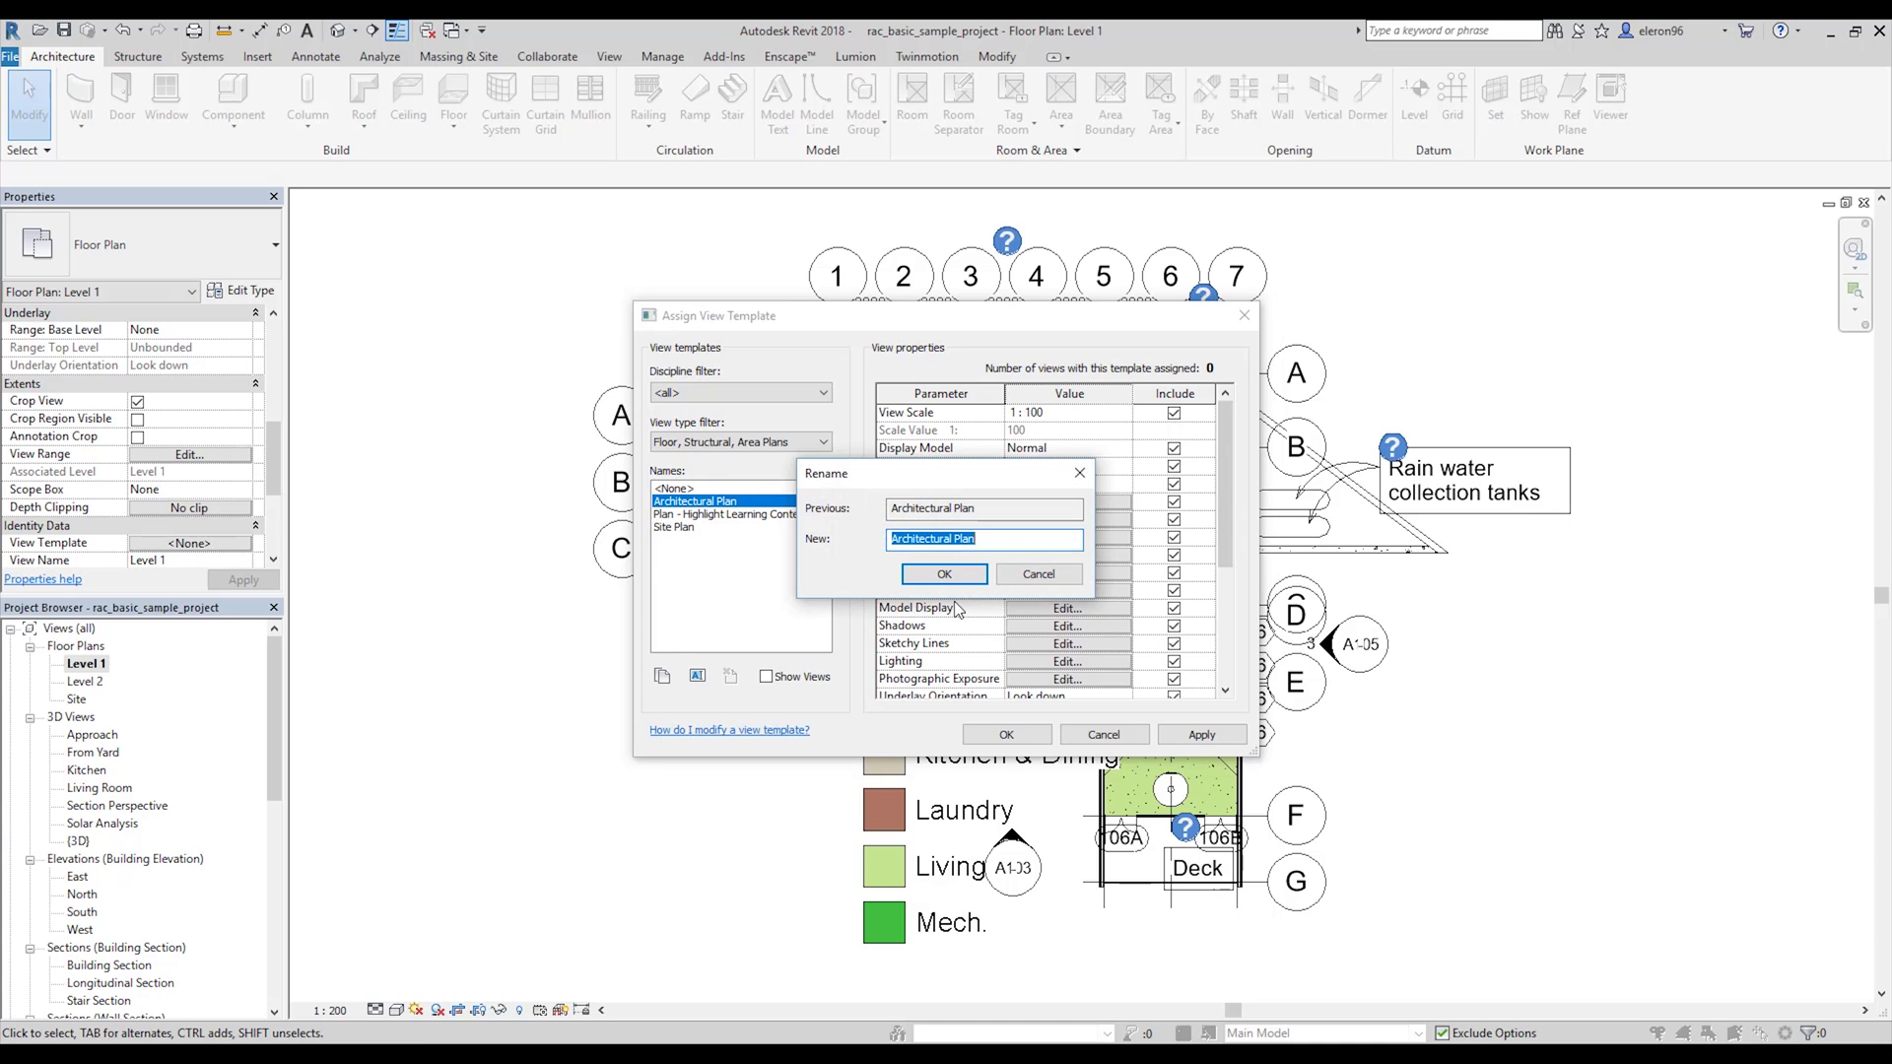
click(944, 574)
click(663, 676)
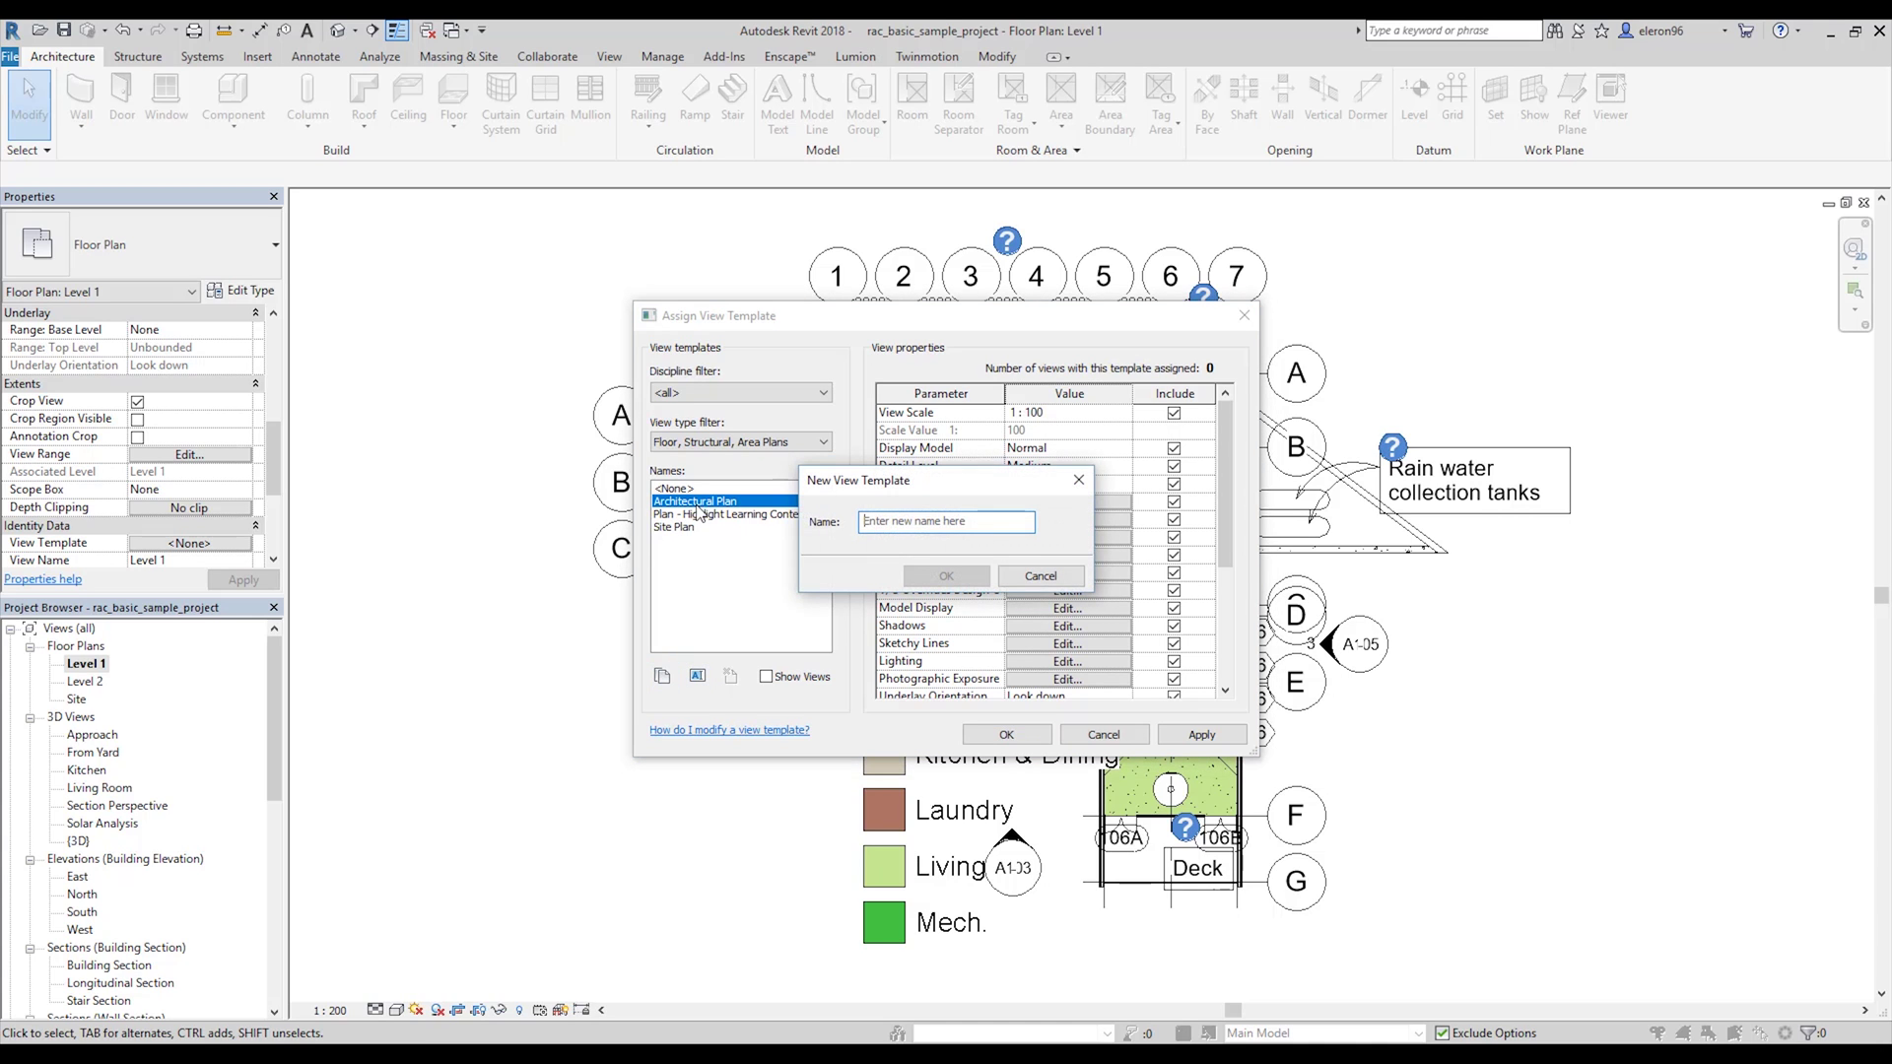
key(ctrl+v)
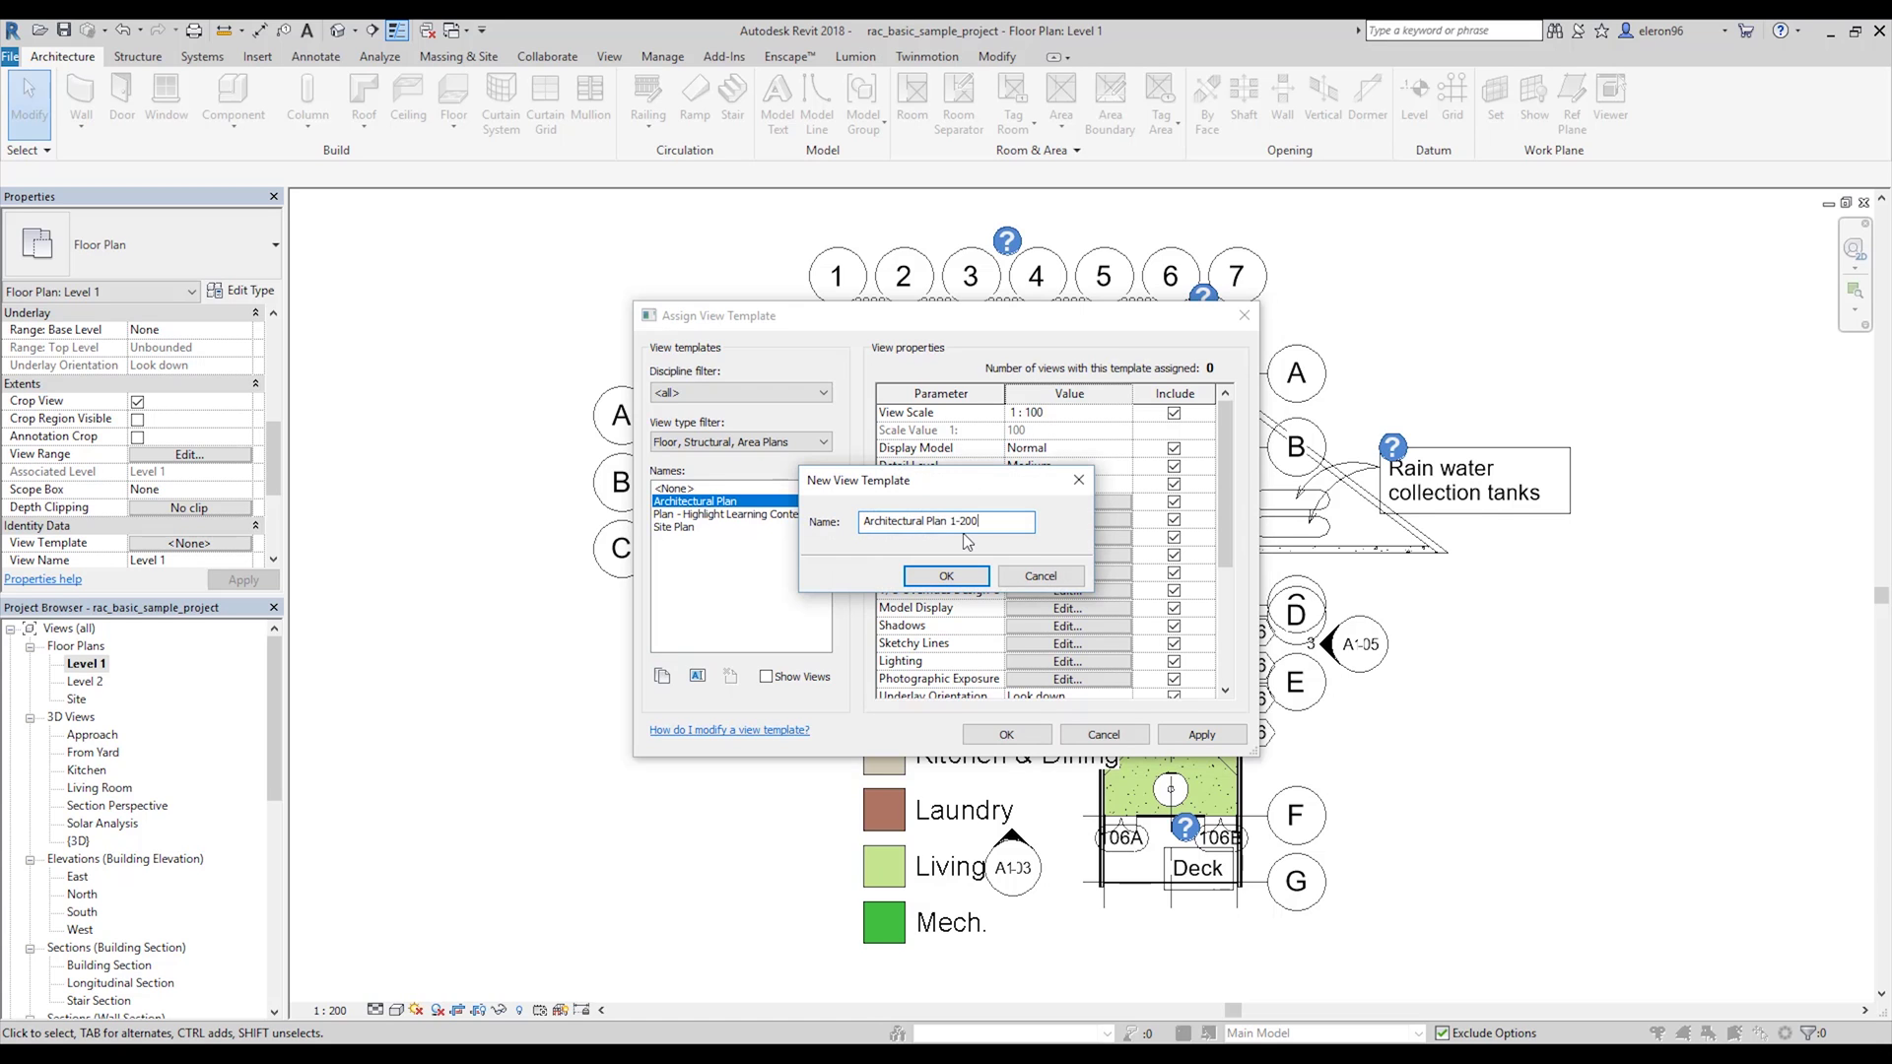
text(1-200)
click(983, 581)
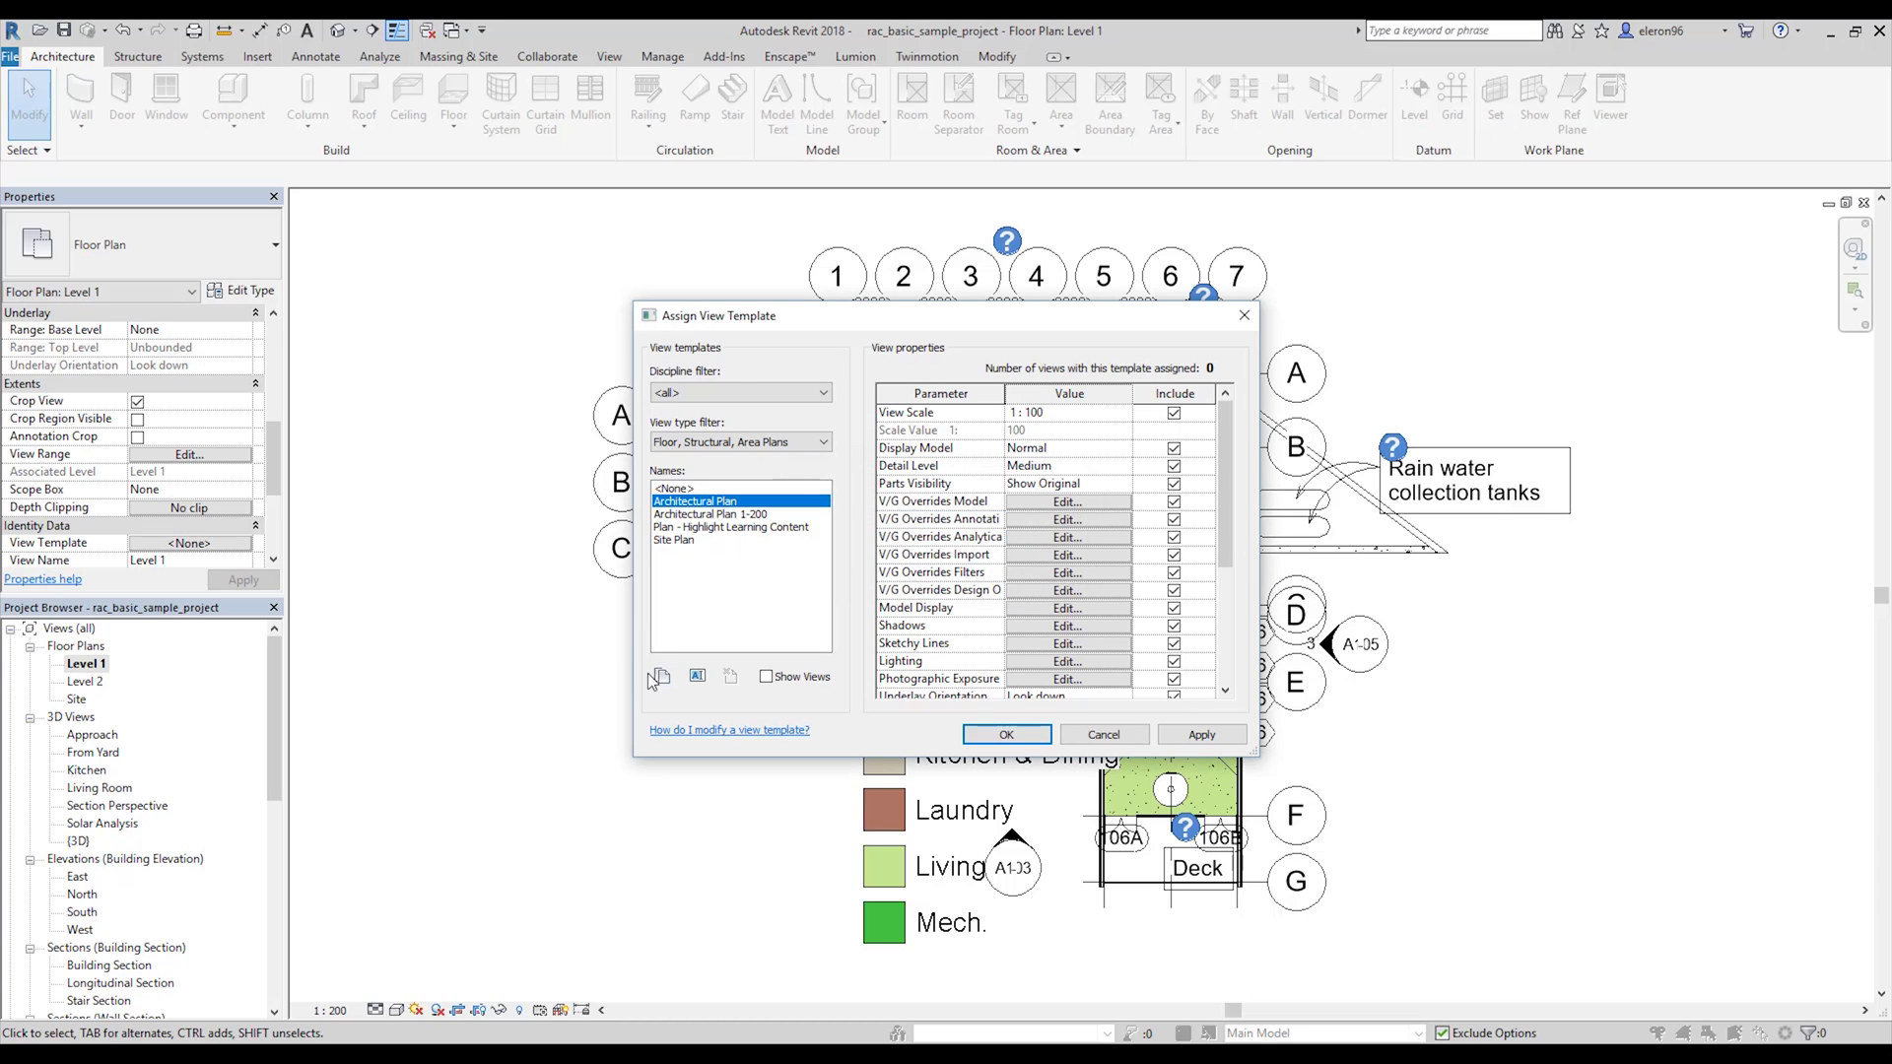
Rename the original Architectural Plan template to Architectural Plan 1-100.
click(697, 676)
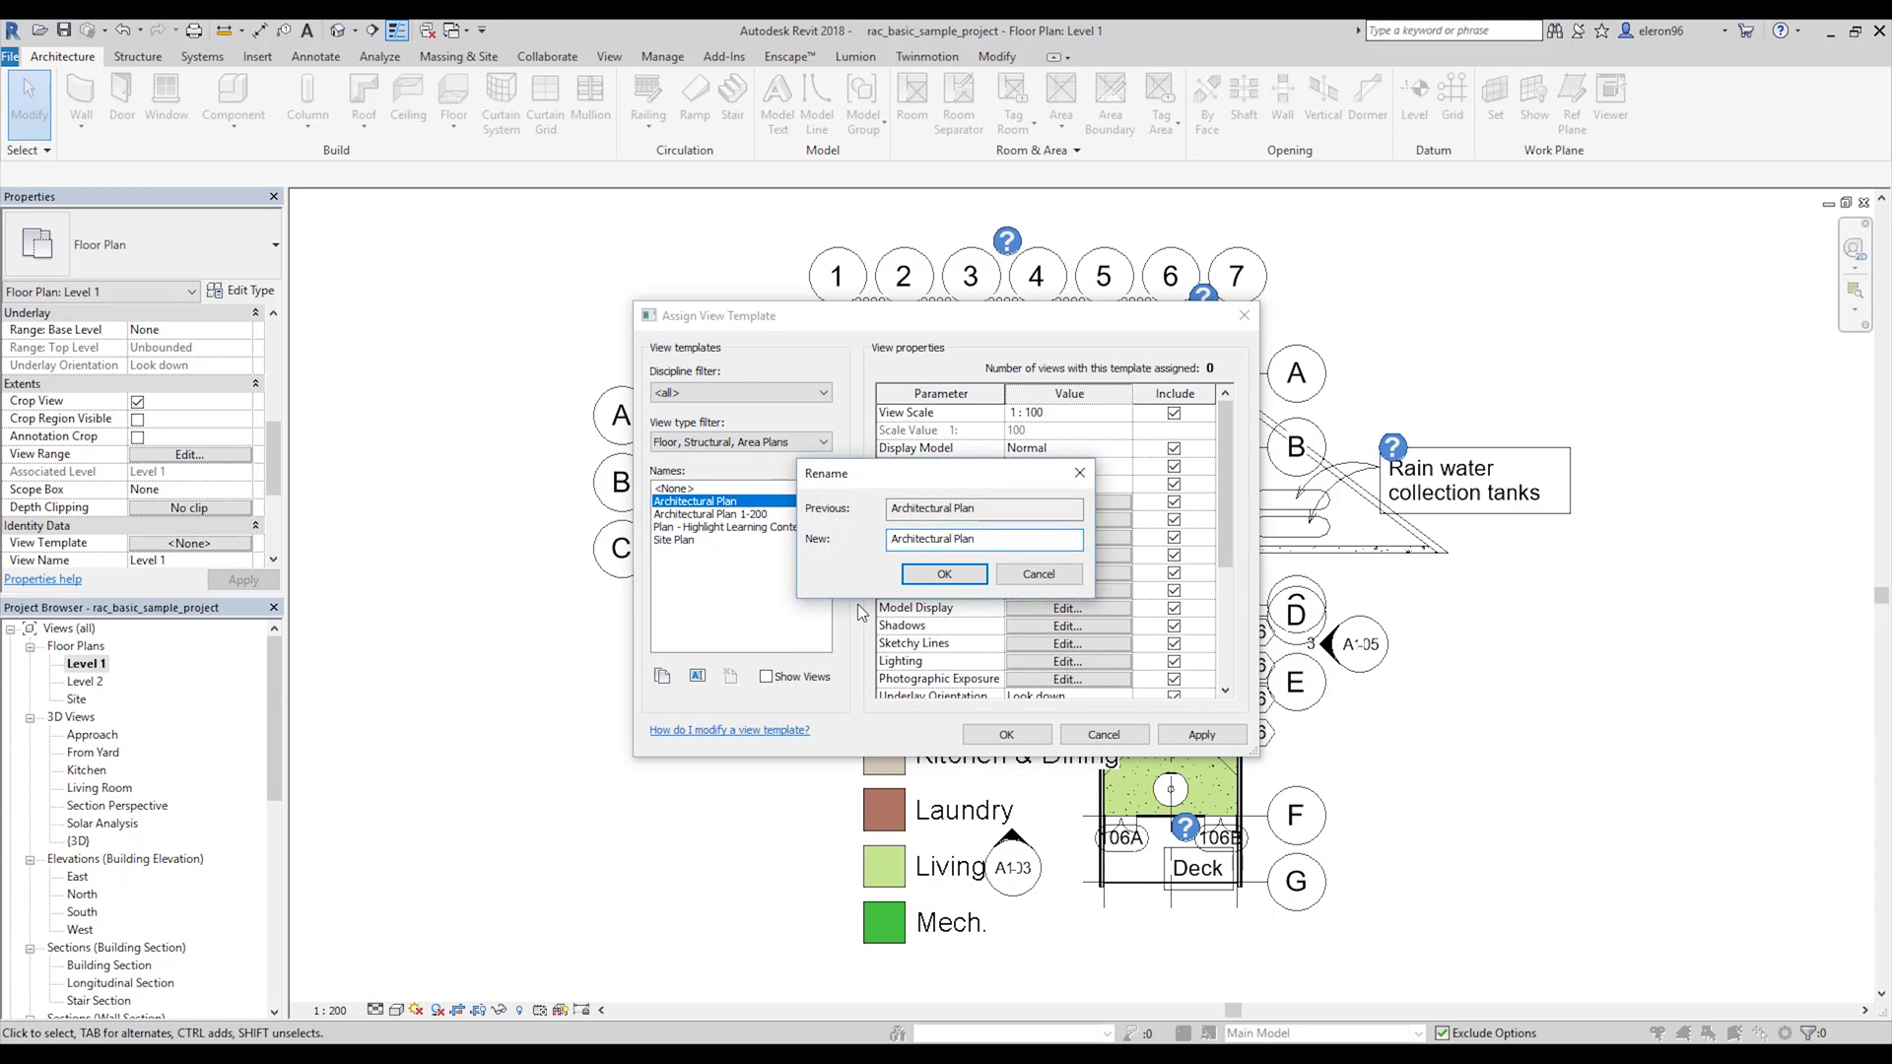
text(1-200)
key(BackSpace)
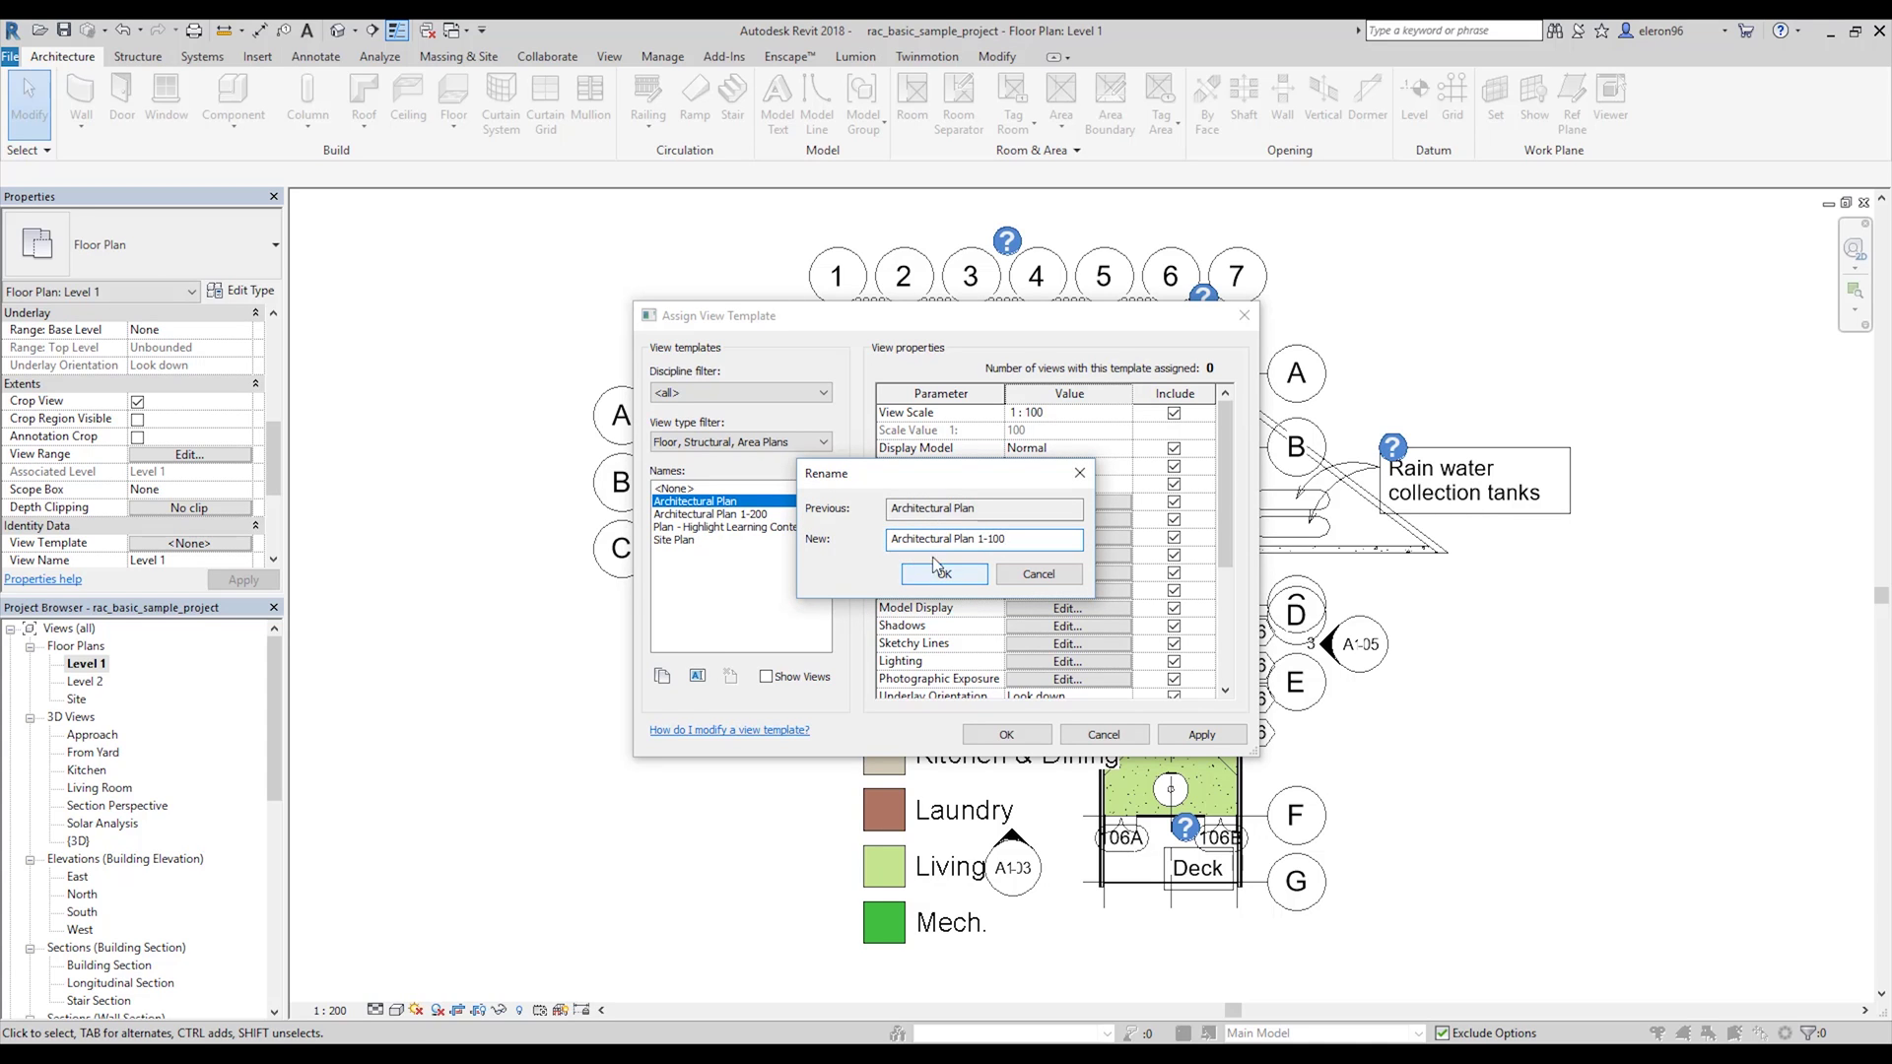
click(907, 576)
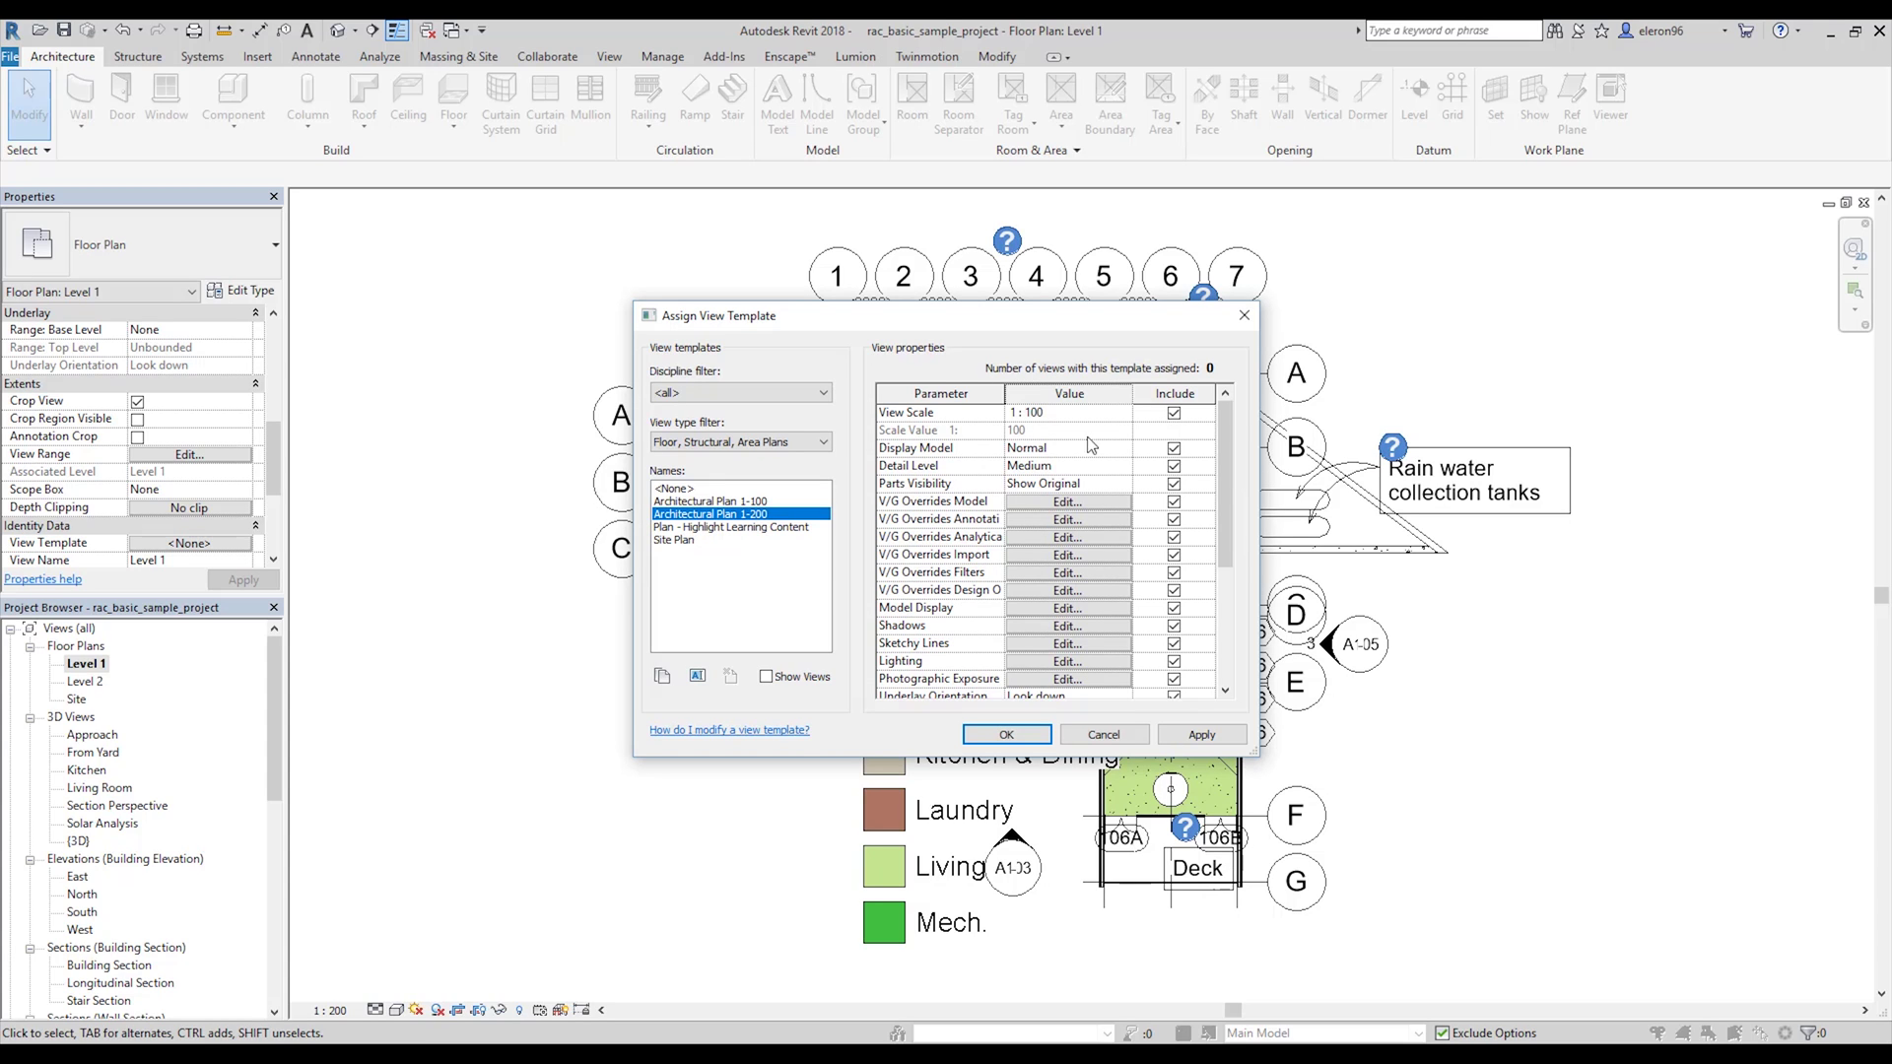
Set the Architectural Plan 1-200 template's View Scale to 1:200.
click(1025, 413)
click(1024, 459)
click(743, 502)
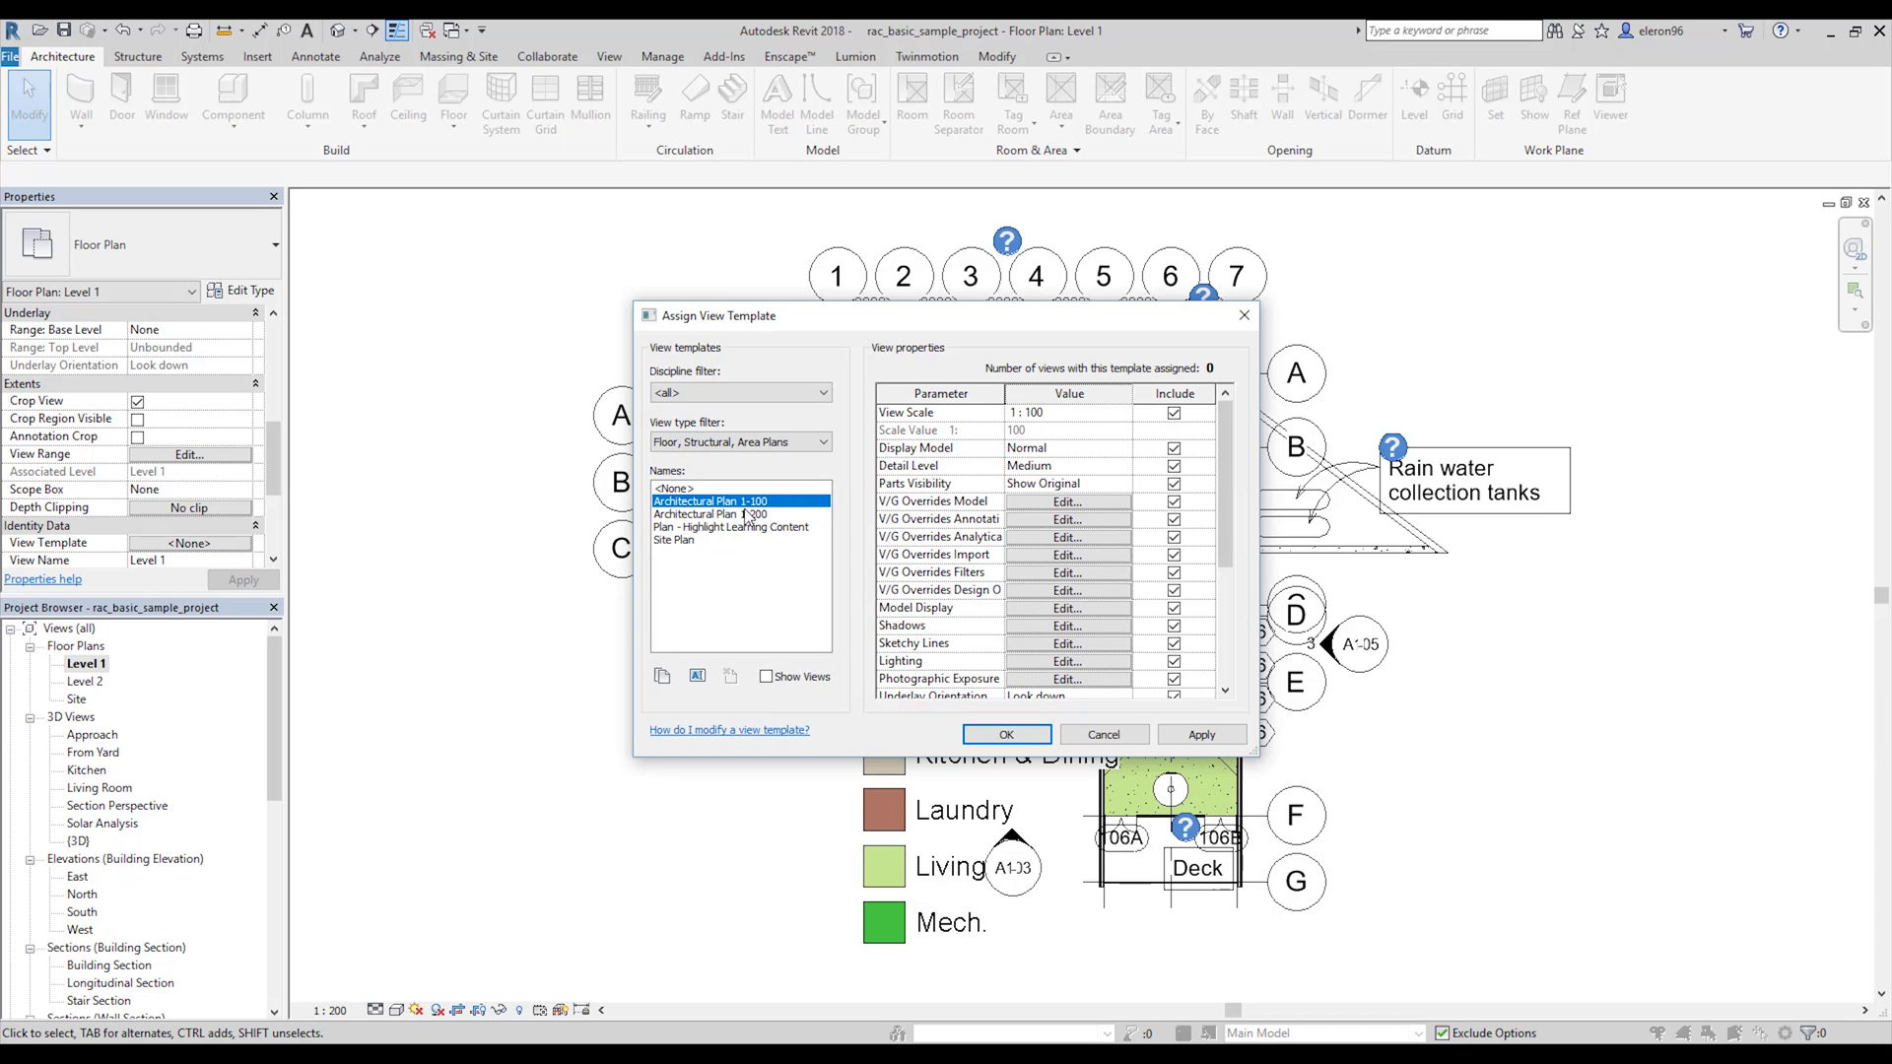
mouse_move(1226, 458)
mouse_down()
mouse_move(1216, 527)
mouse_move(1220, 481)
mouse_up()
In the 1-100 template's V/G Overrides, set the Grids design option to 1-100 (primary).
click(1046, 449)
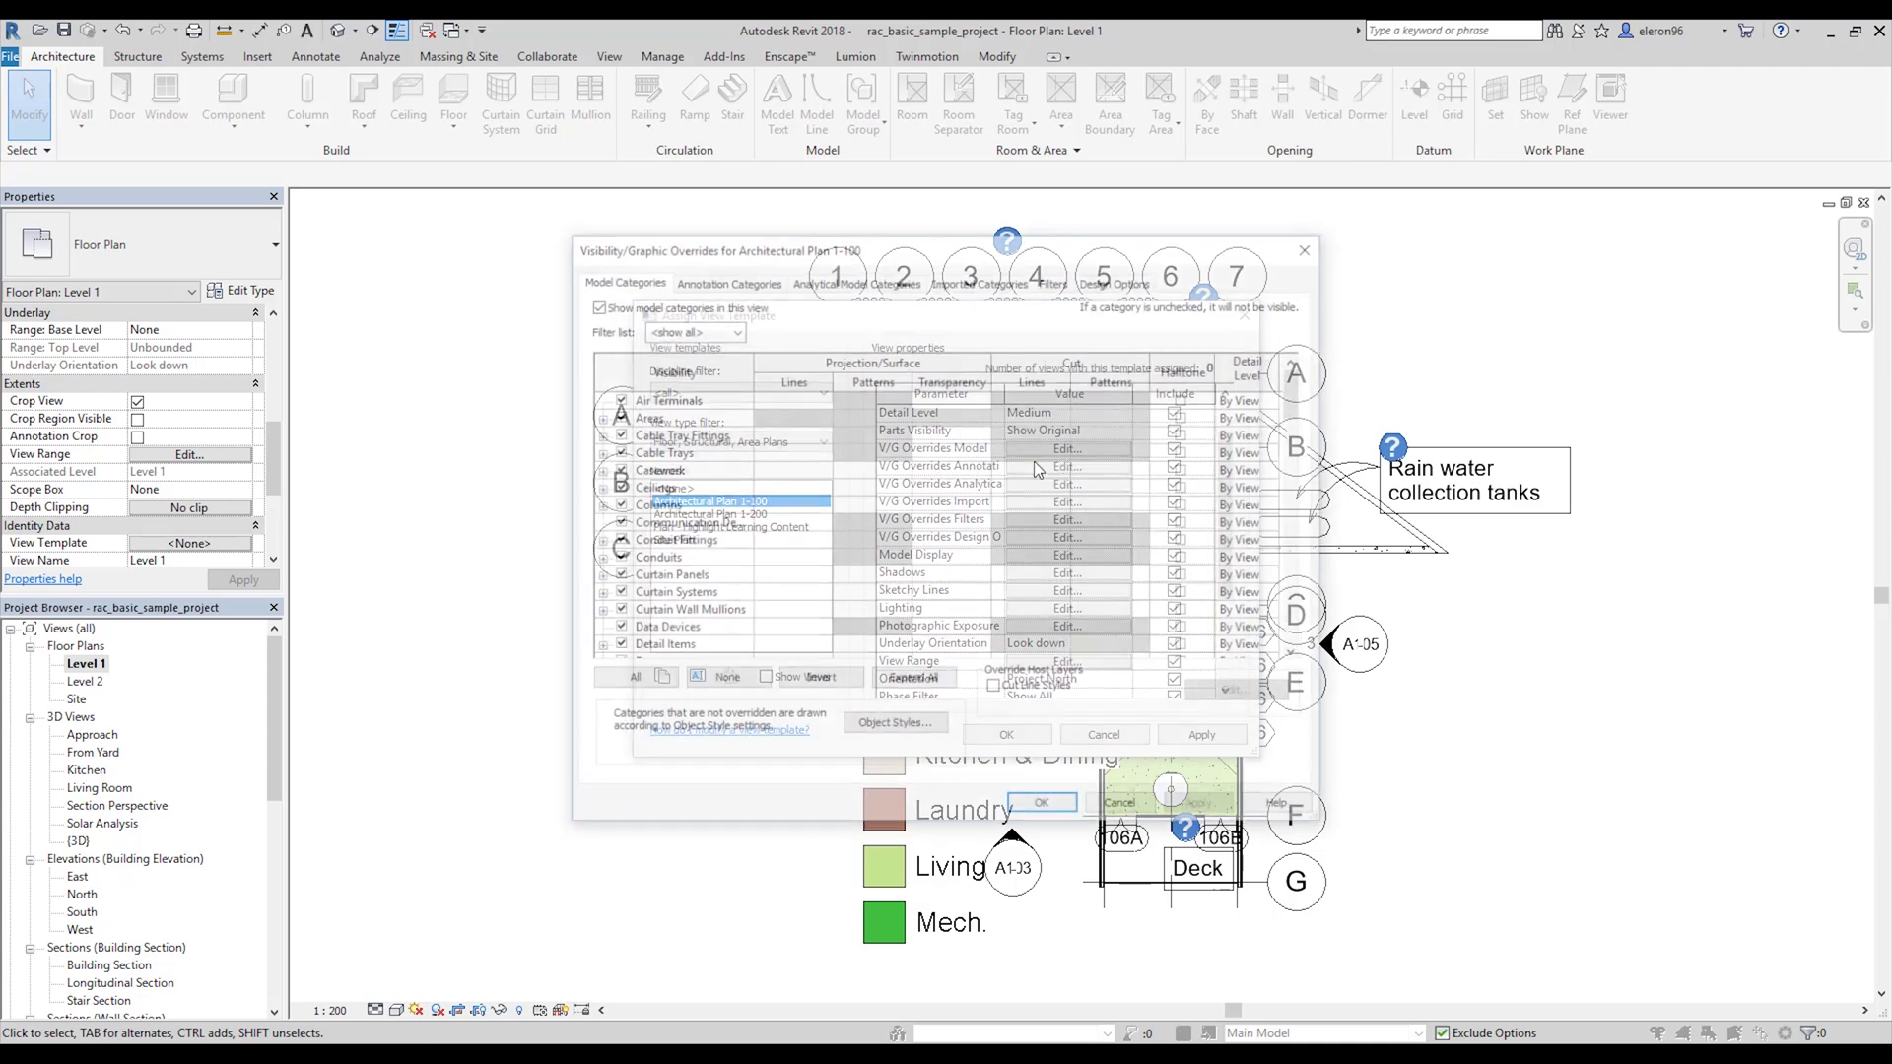
click(1127, 284)
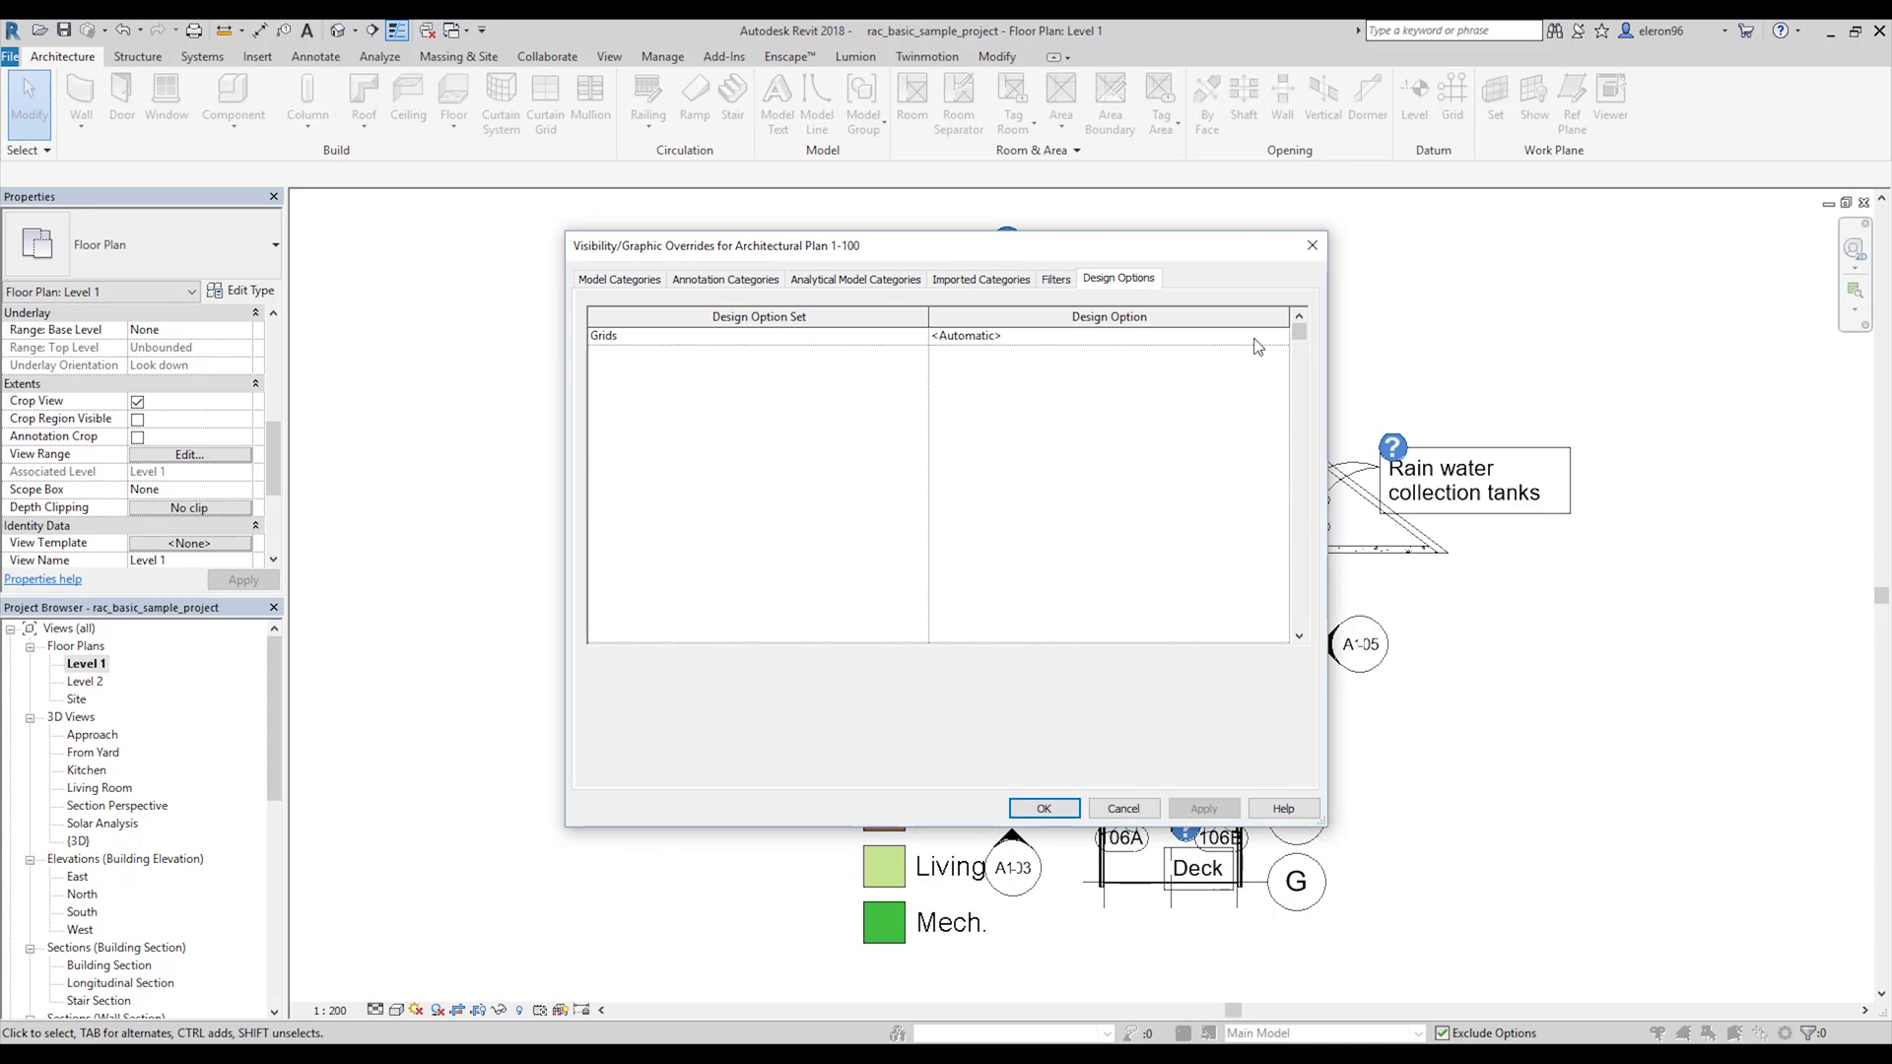
click(1279, 336)
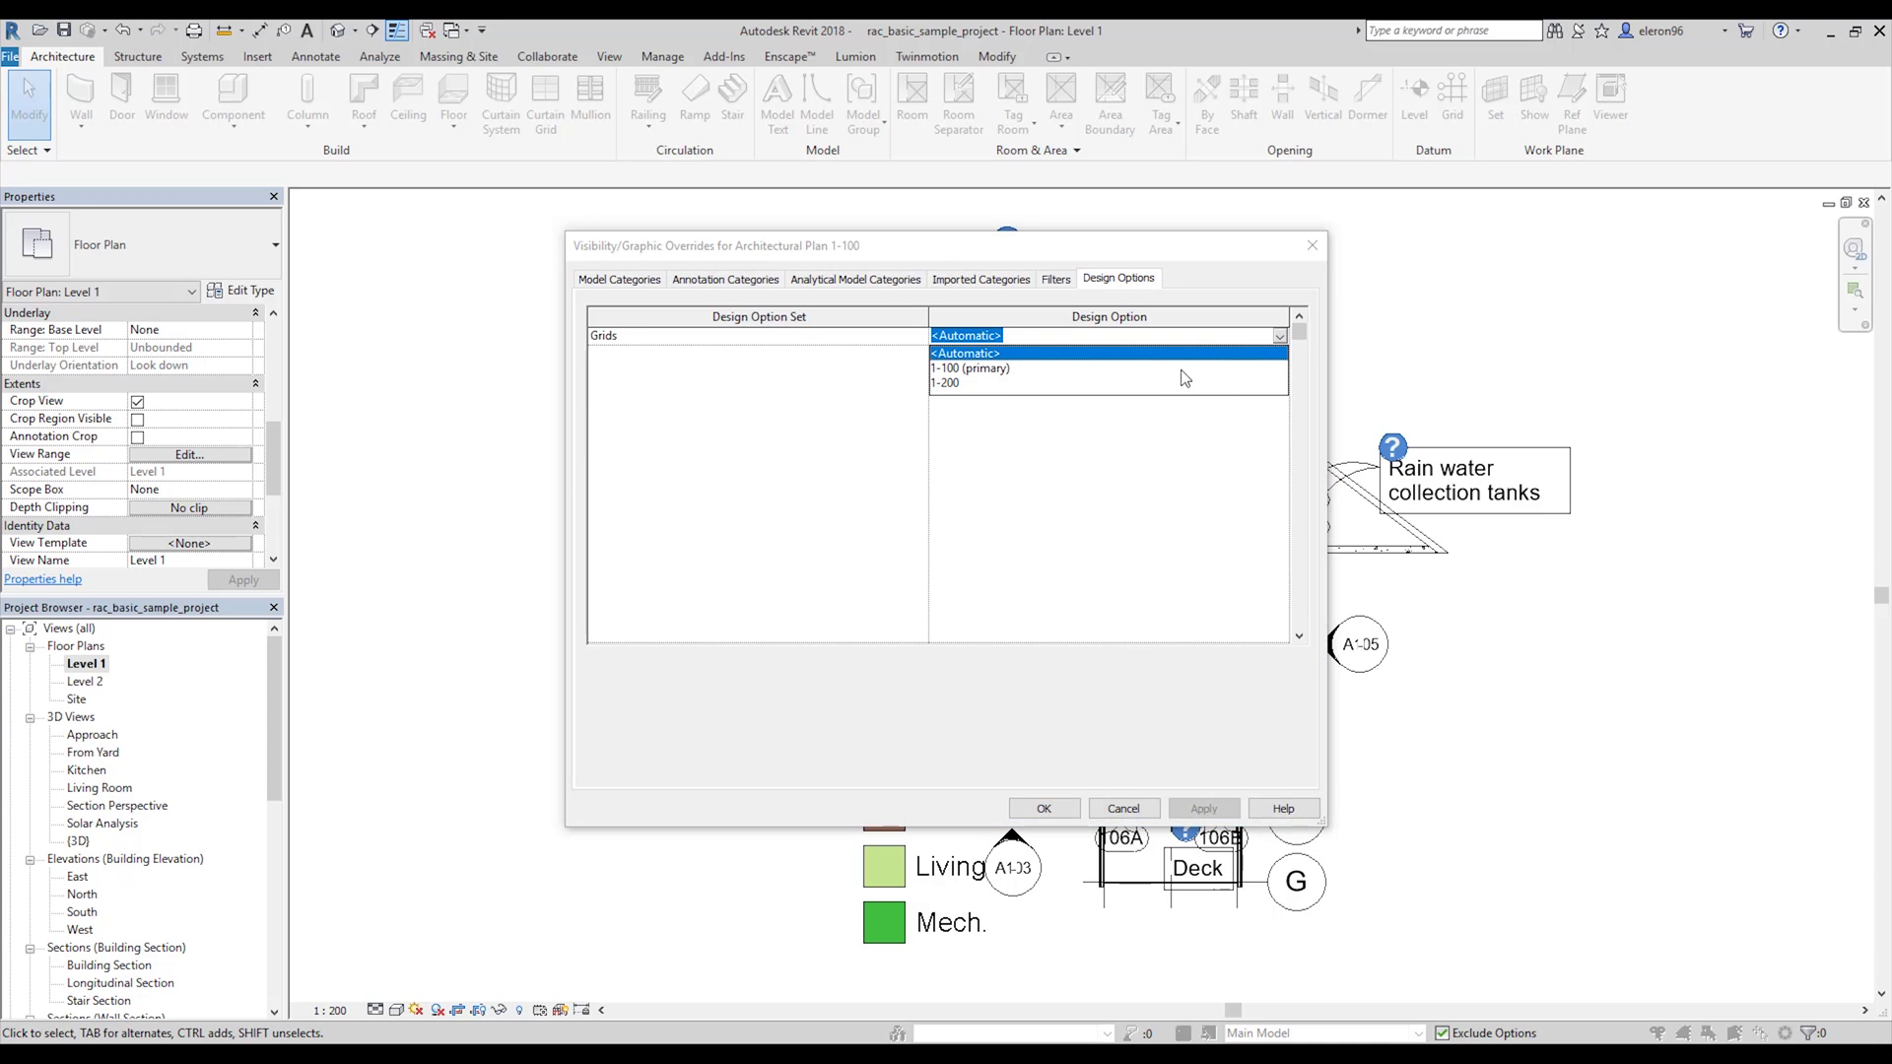
click(953, 370)
click(1042, 809)
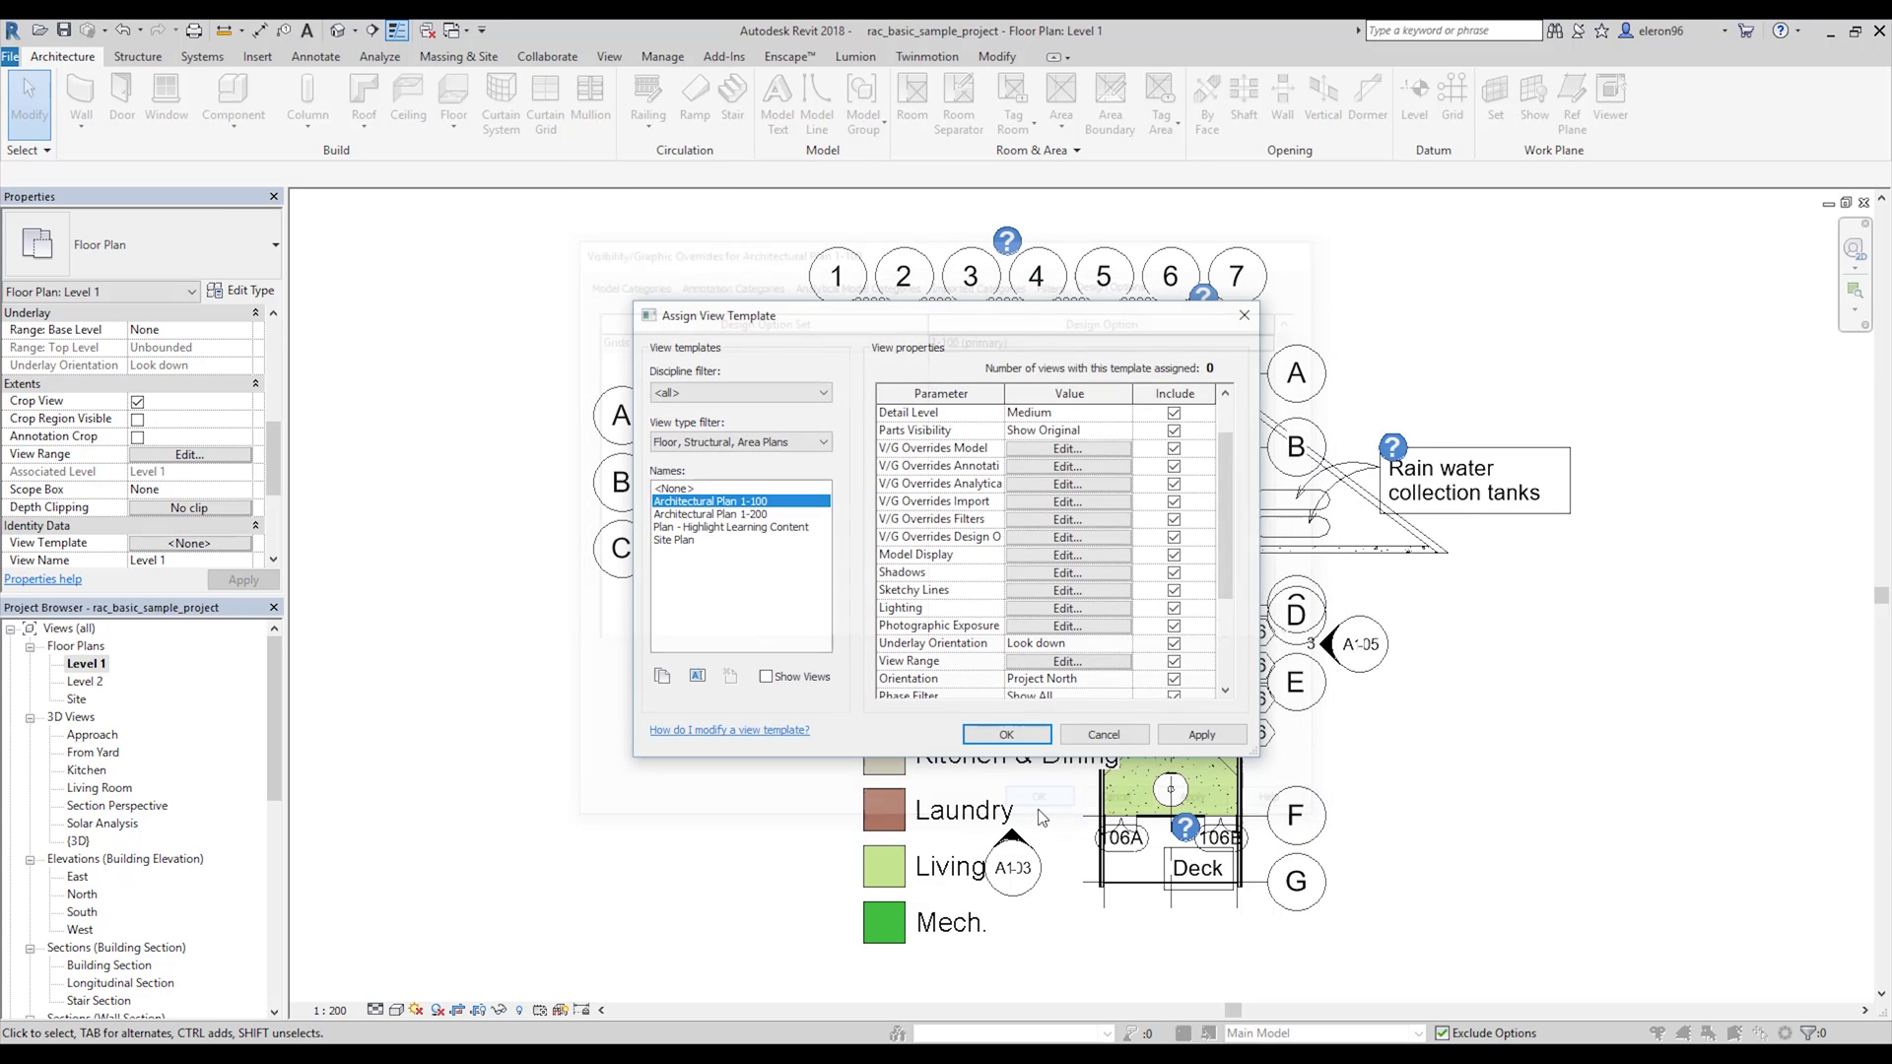
In the 1-200 template's V/G Overrides, set the Grids design option to 1-200.
click(744, 515)
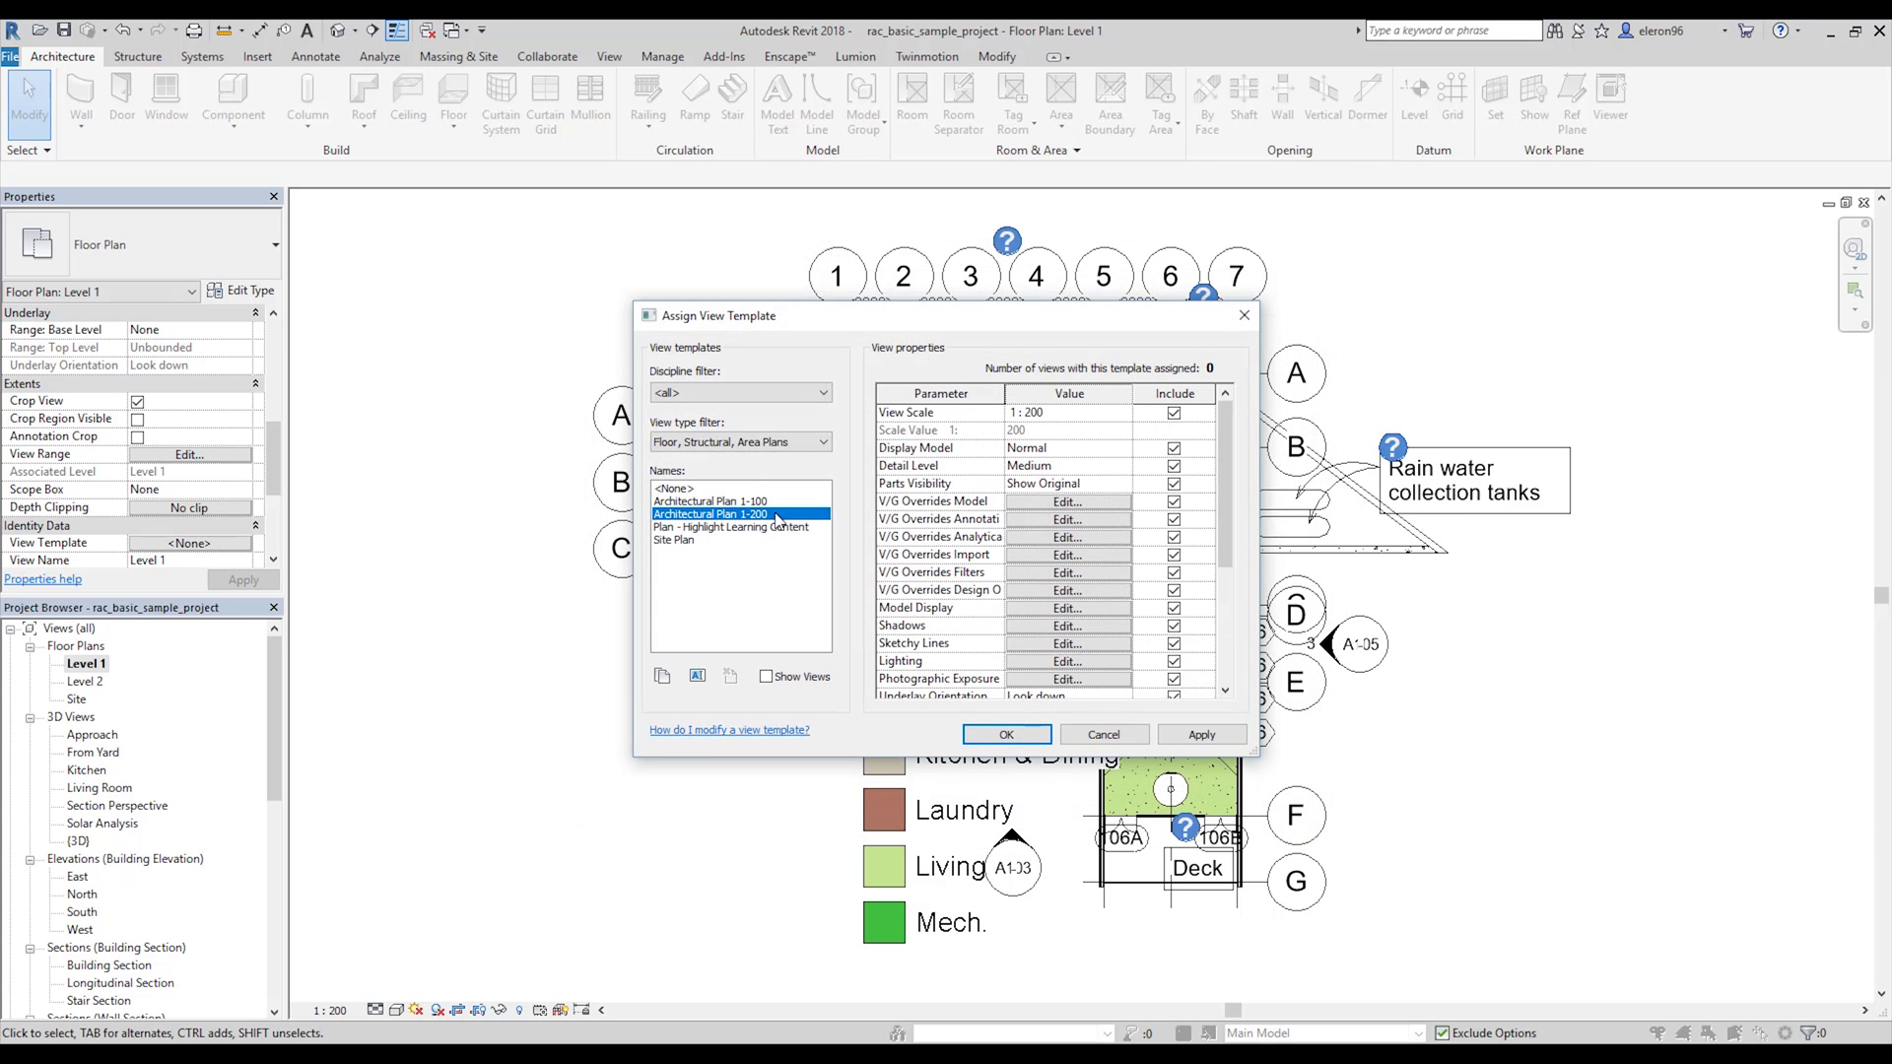
click(1067, 502)
click(1118, 279)
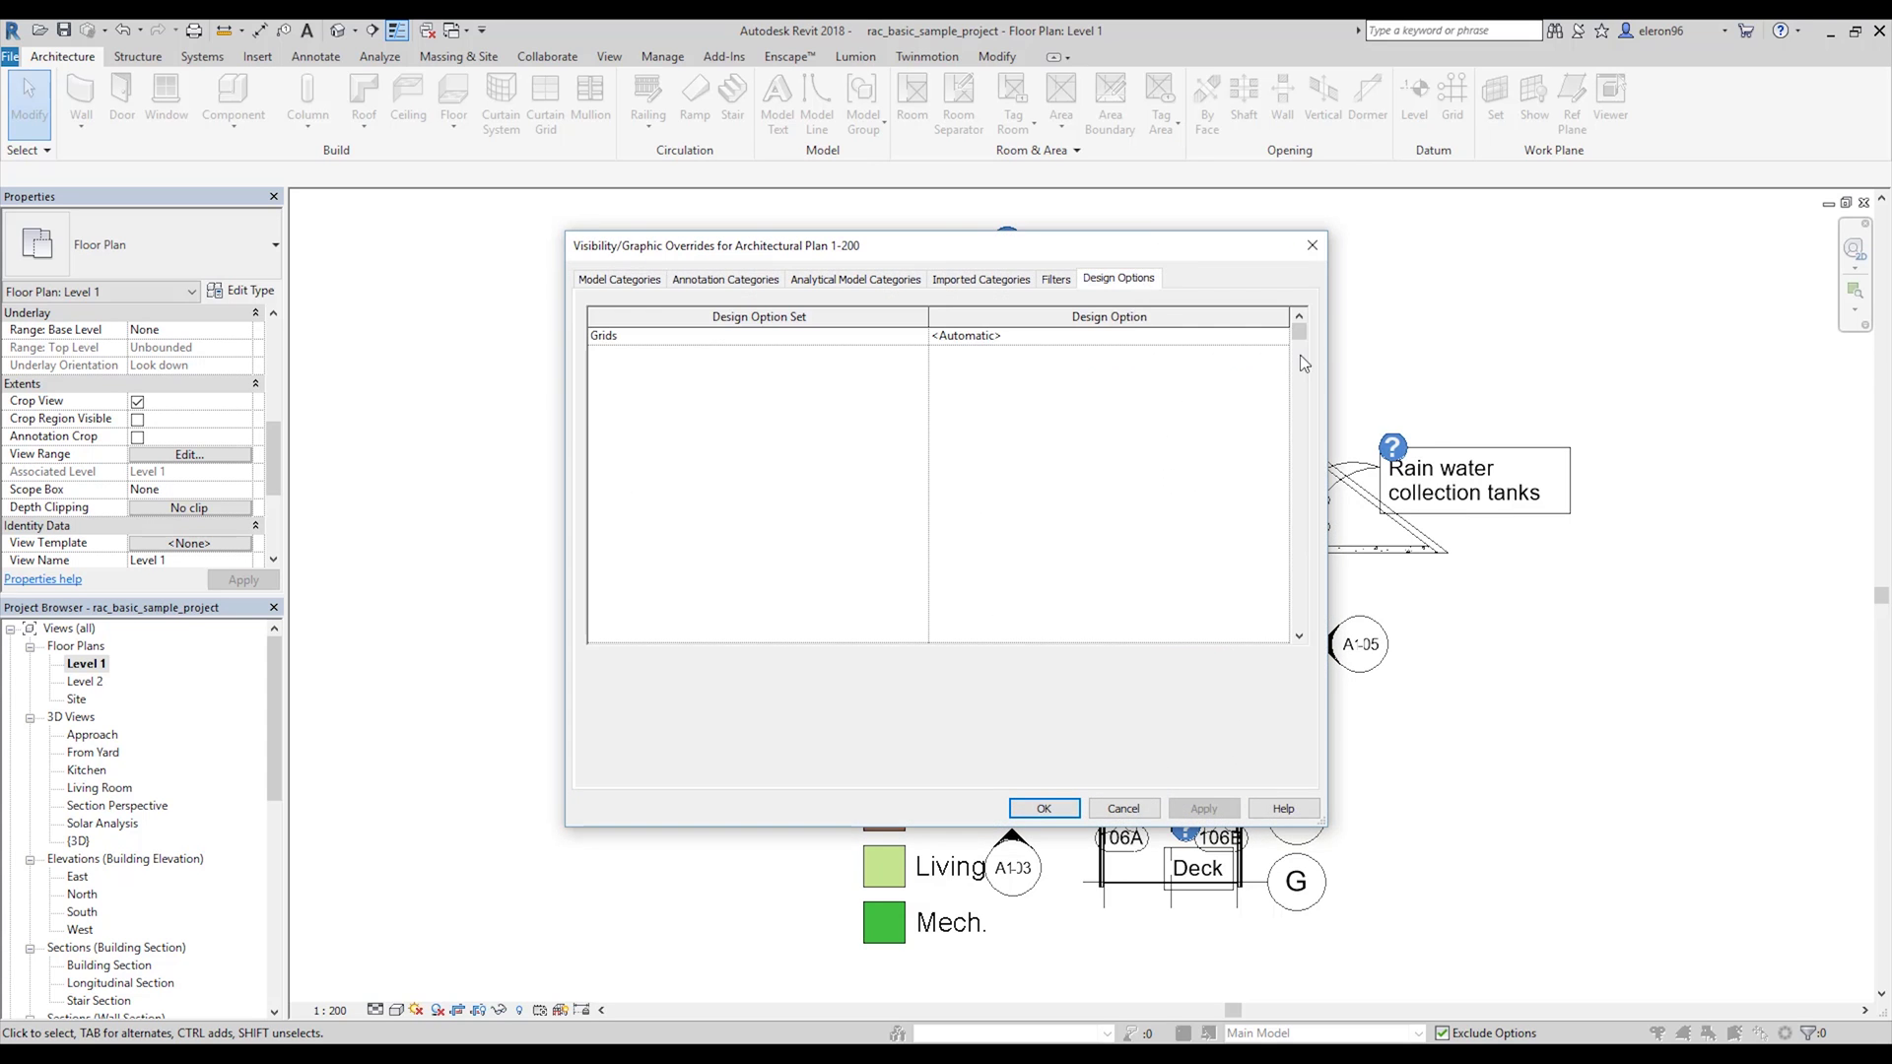
click(1279, 336)
click(958, 387)
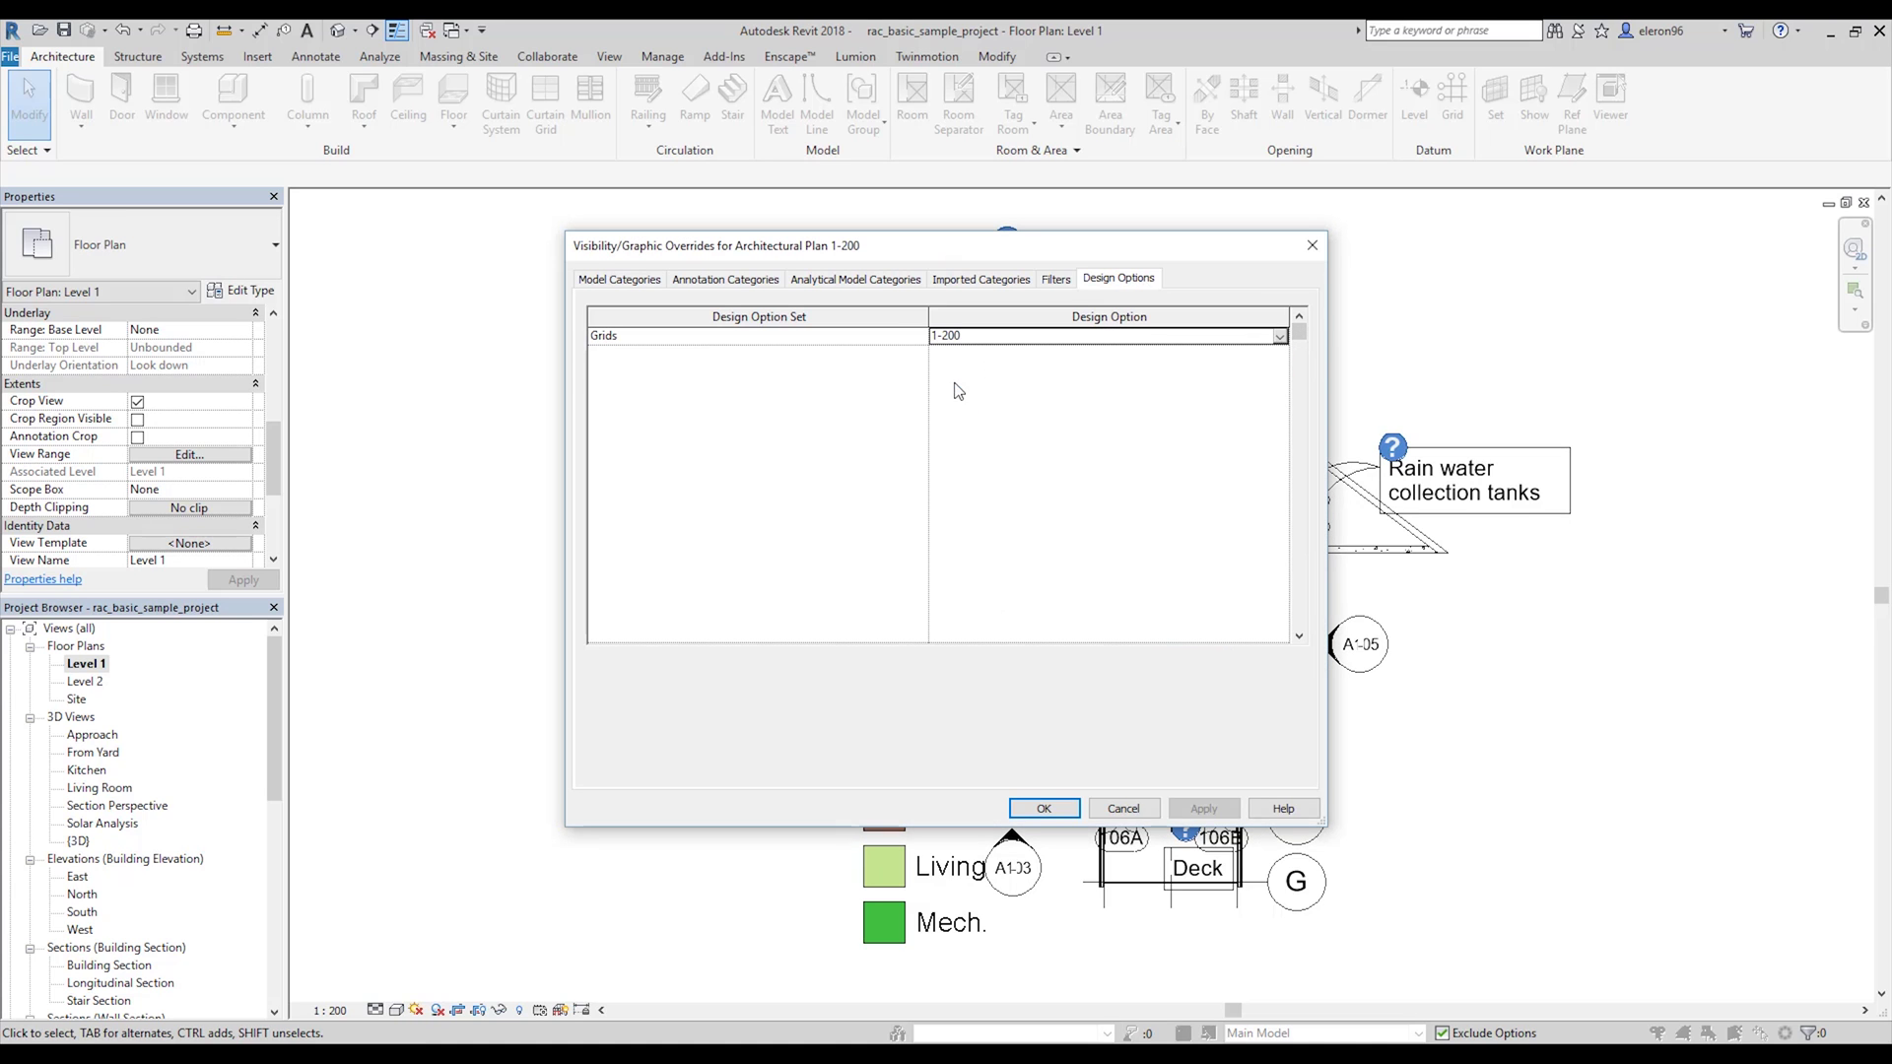
click(1045, 810)
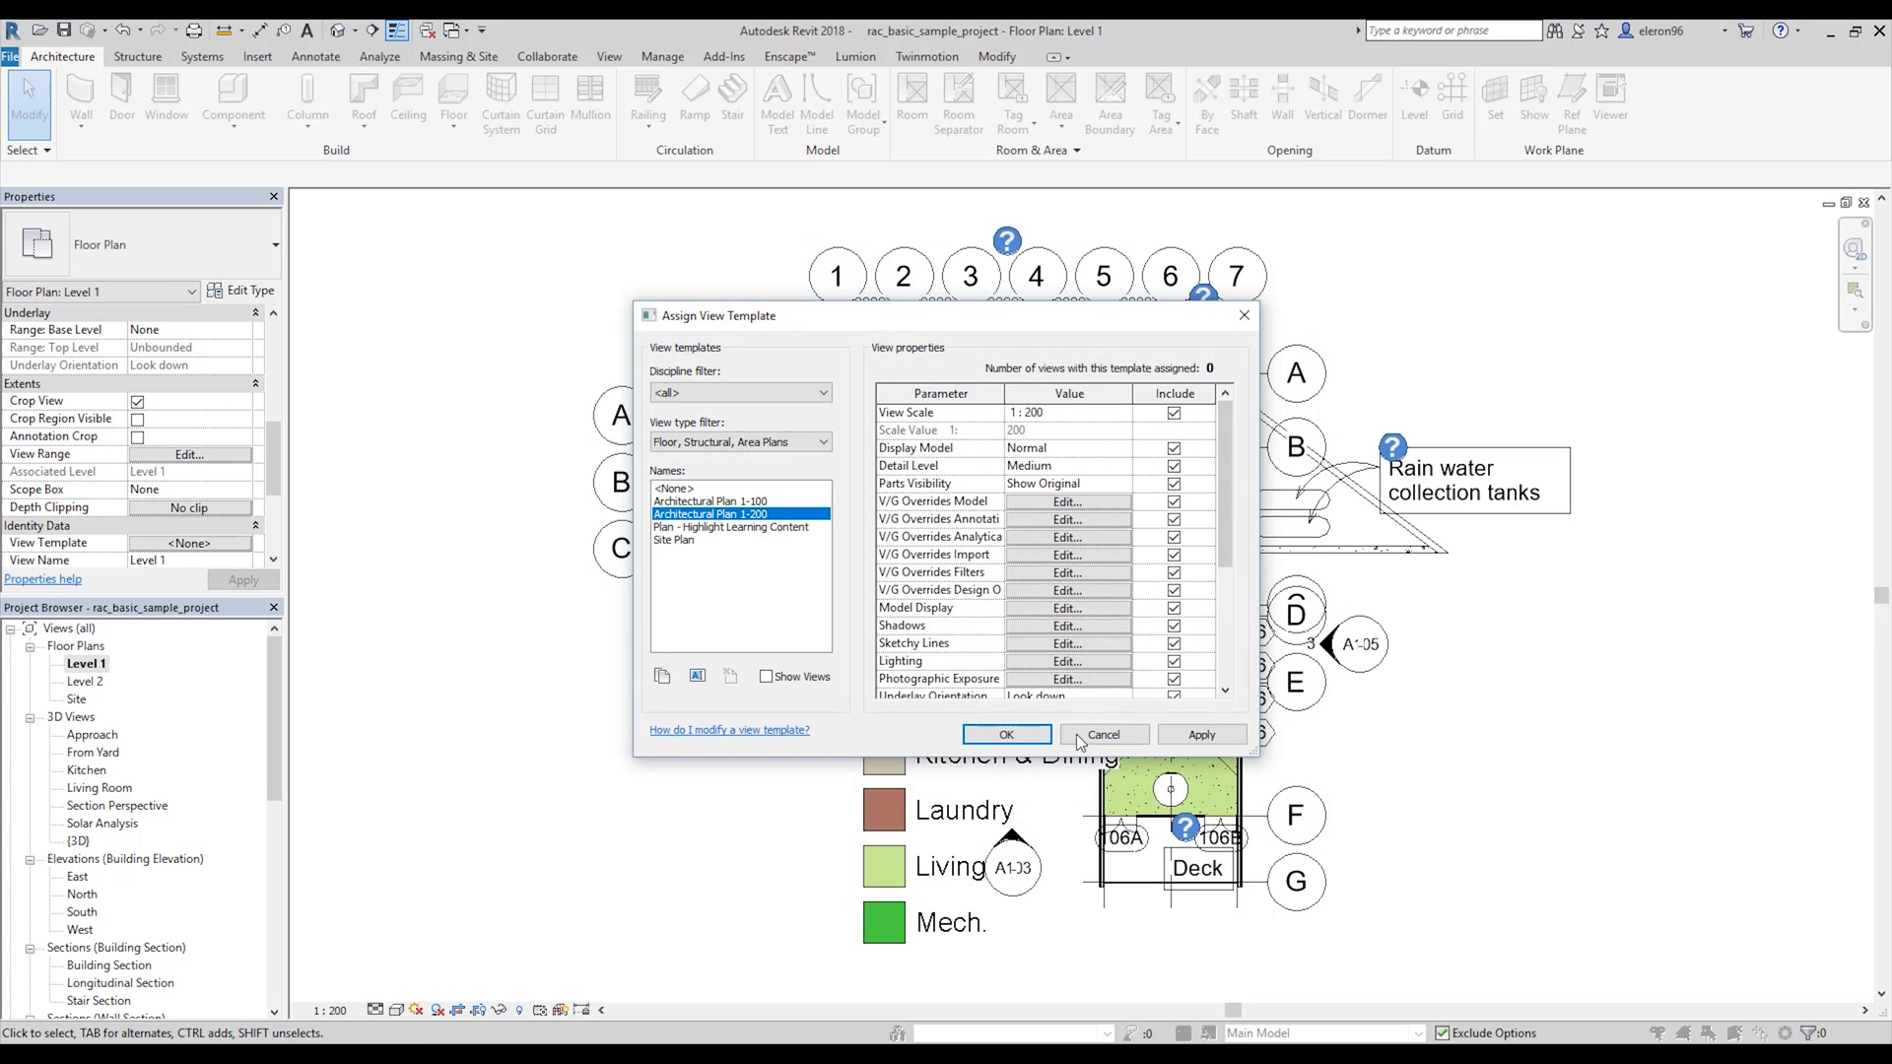
Duplicate Level 1 with detailing and assign Architectural Plan 1-200 to the copy.
click(1022, 744)
click(86, 663)
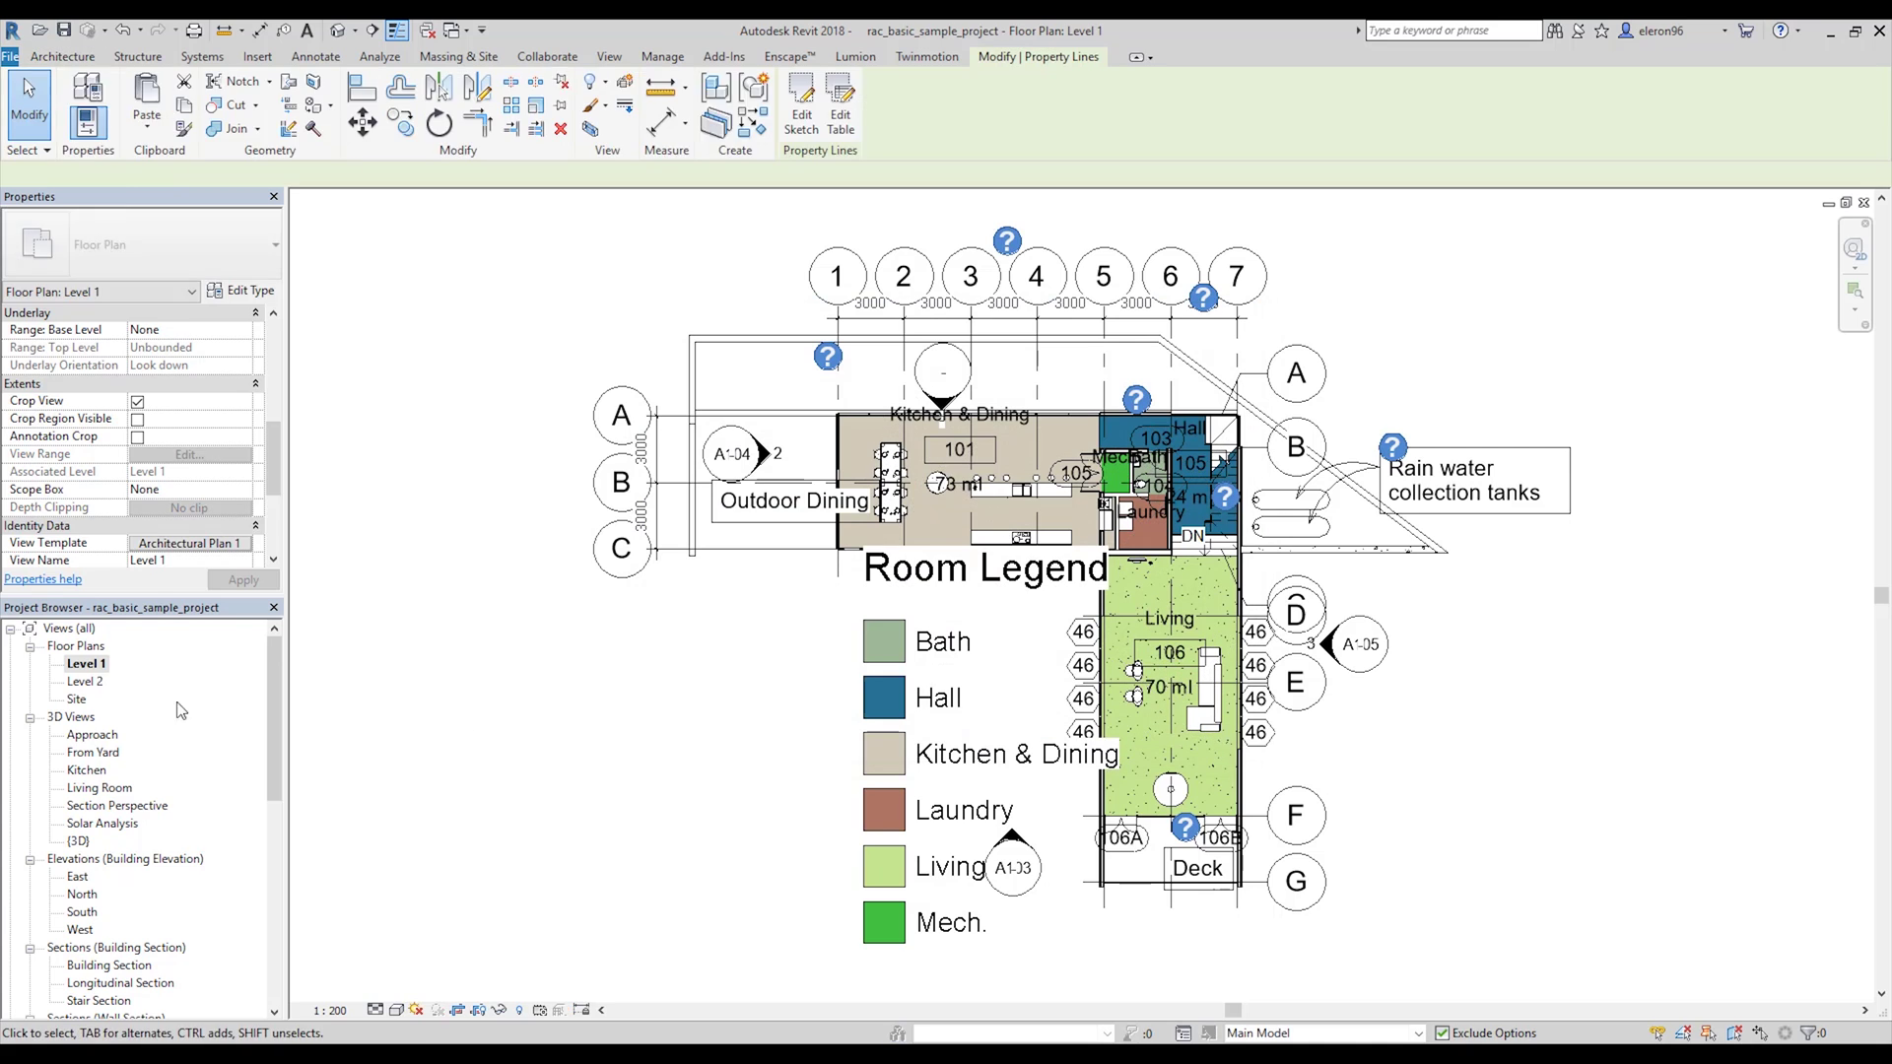
right_click(87, 664)
mouse_move(224, 414)
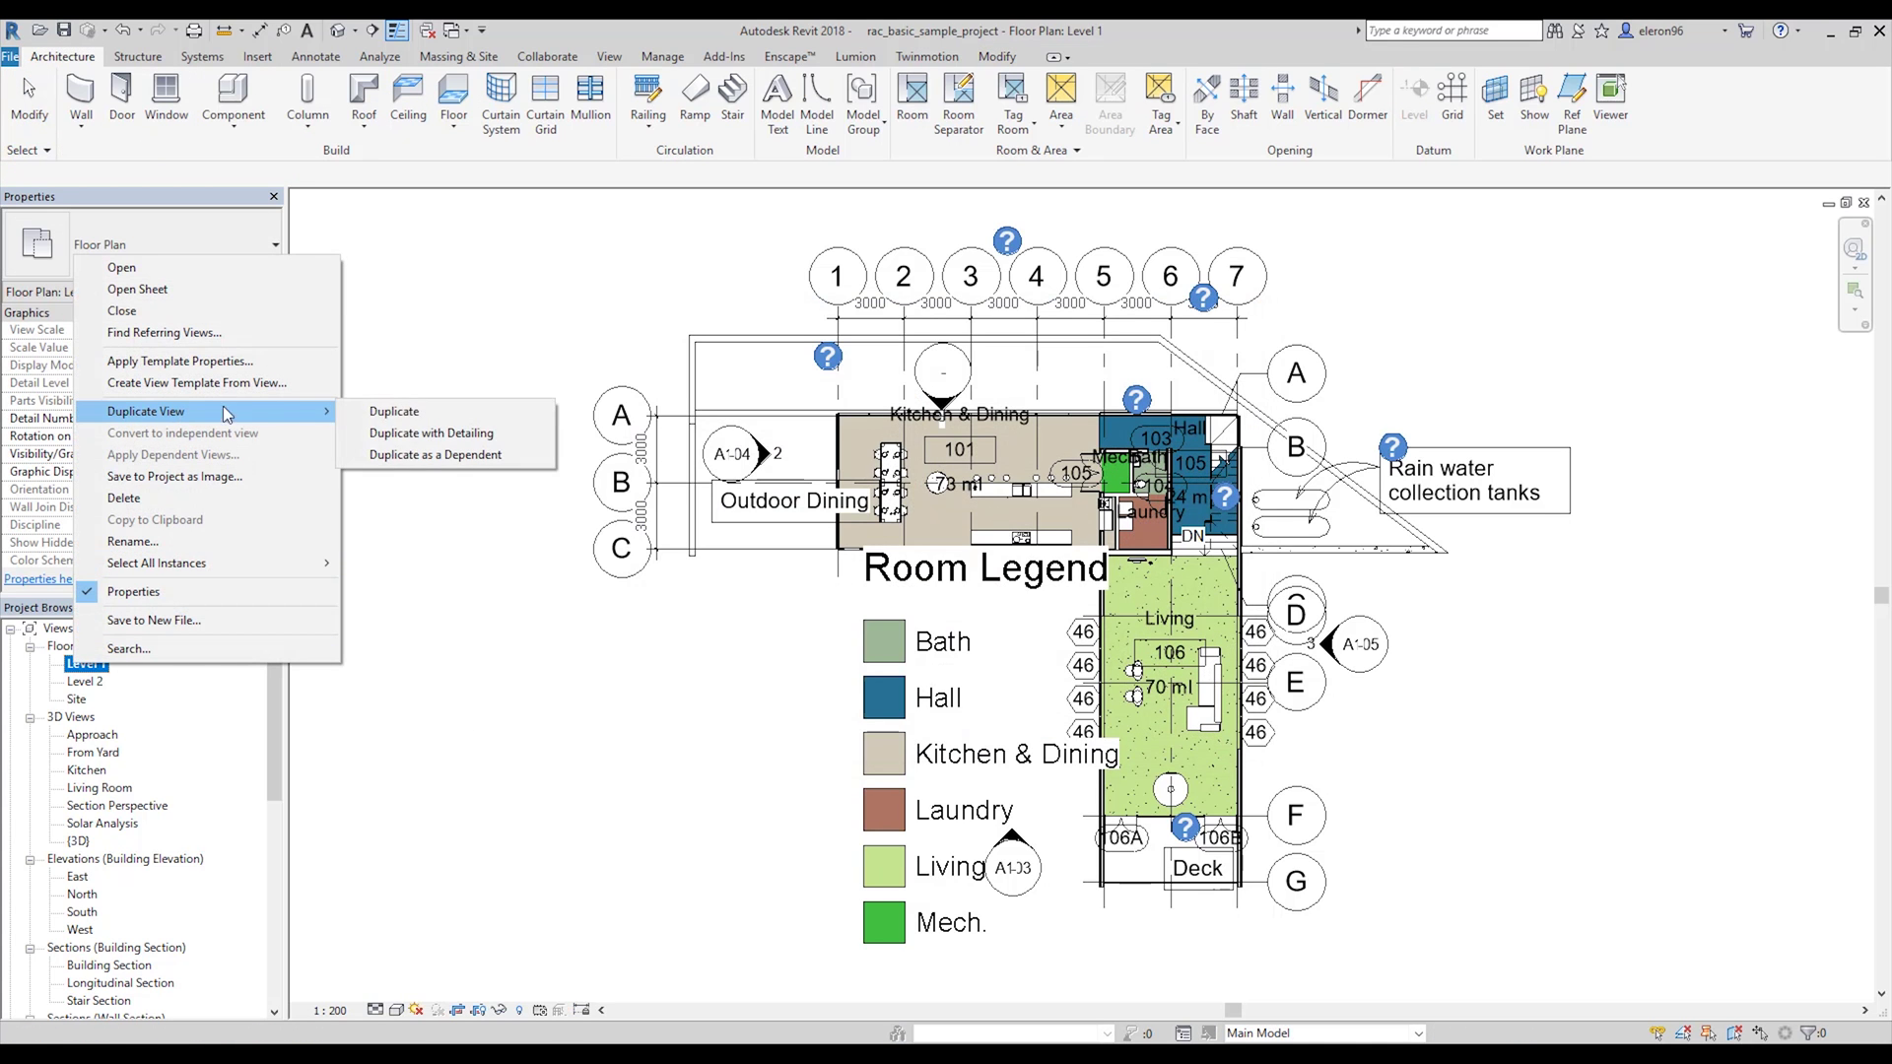
click(455, 433)
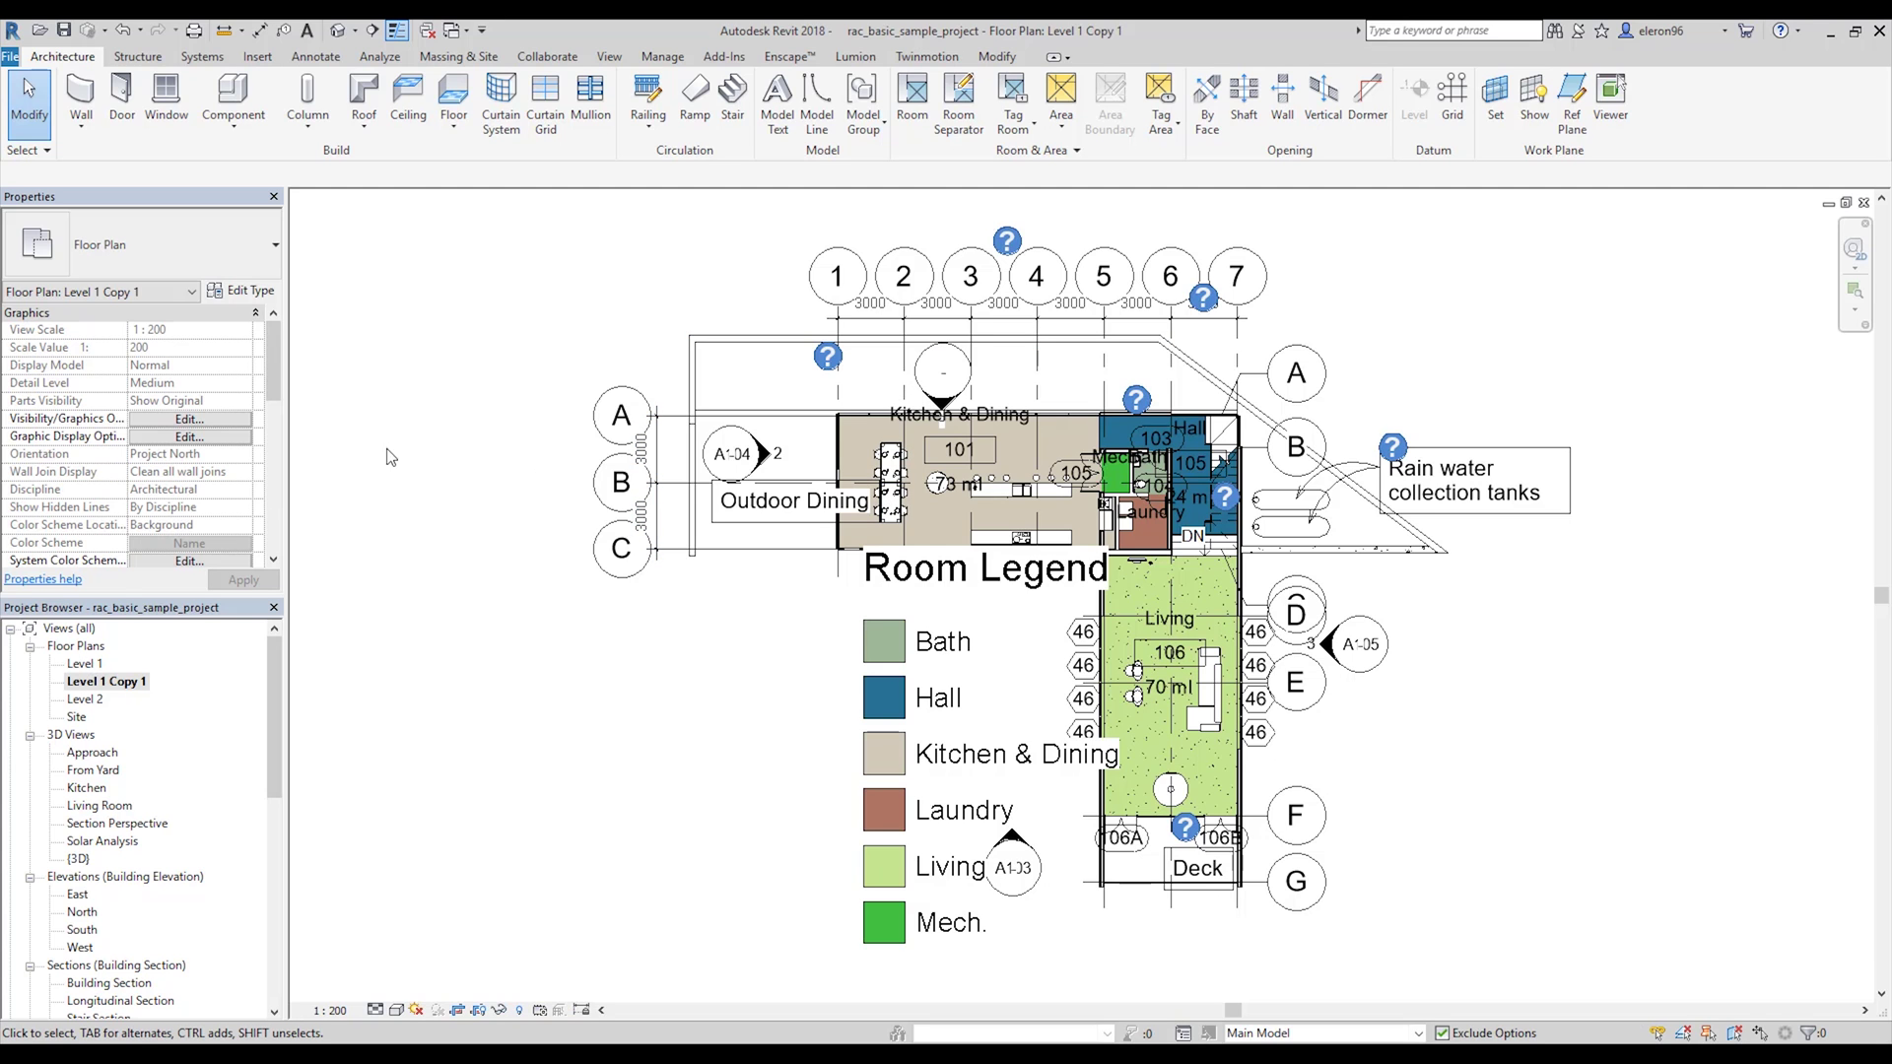
scroll(276, 385, down, 5)
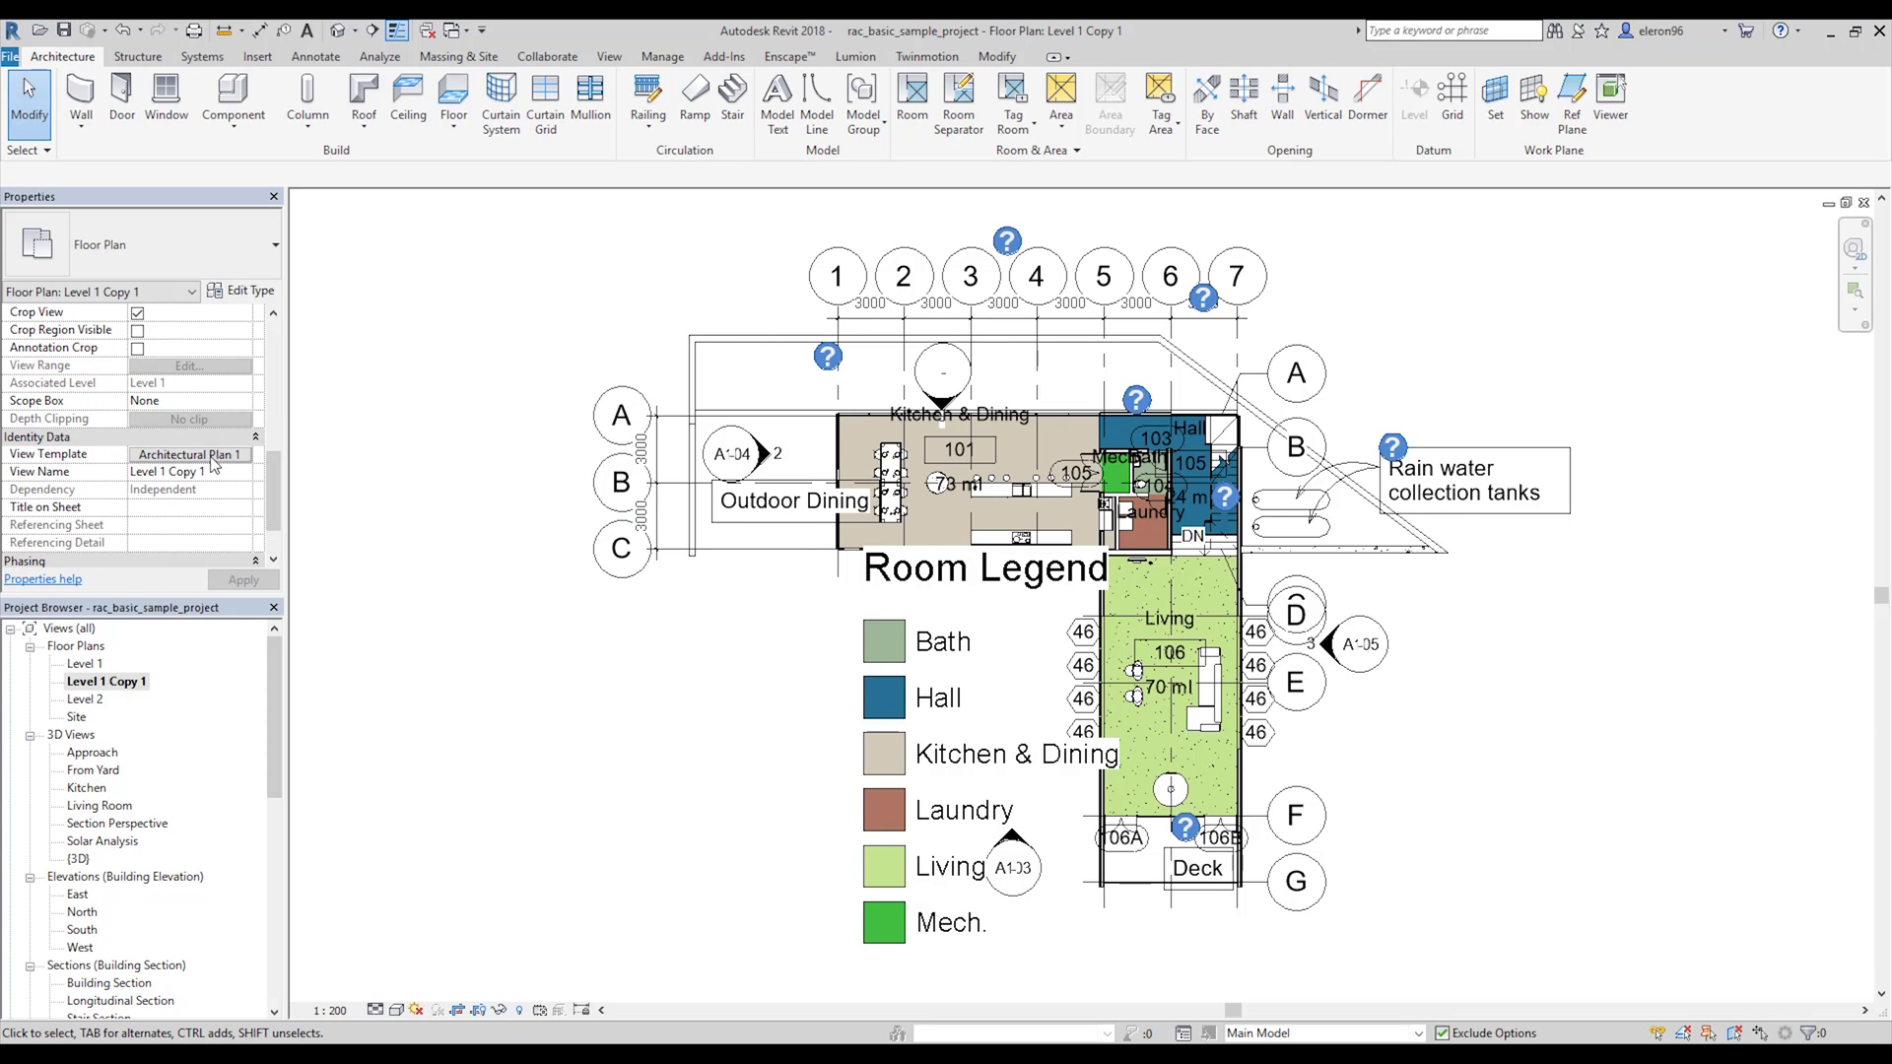
click(202, 454)
click(995, 734)
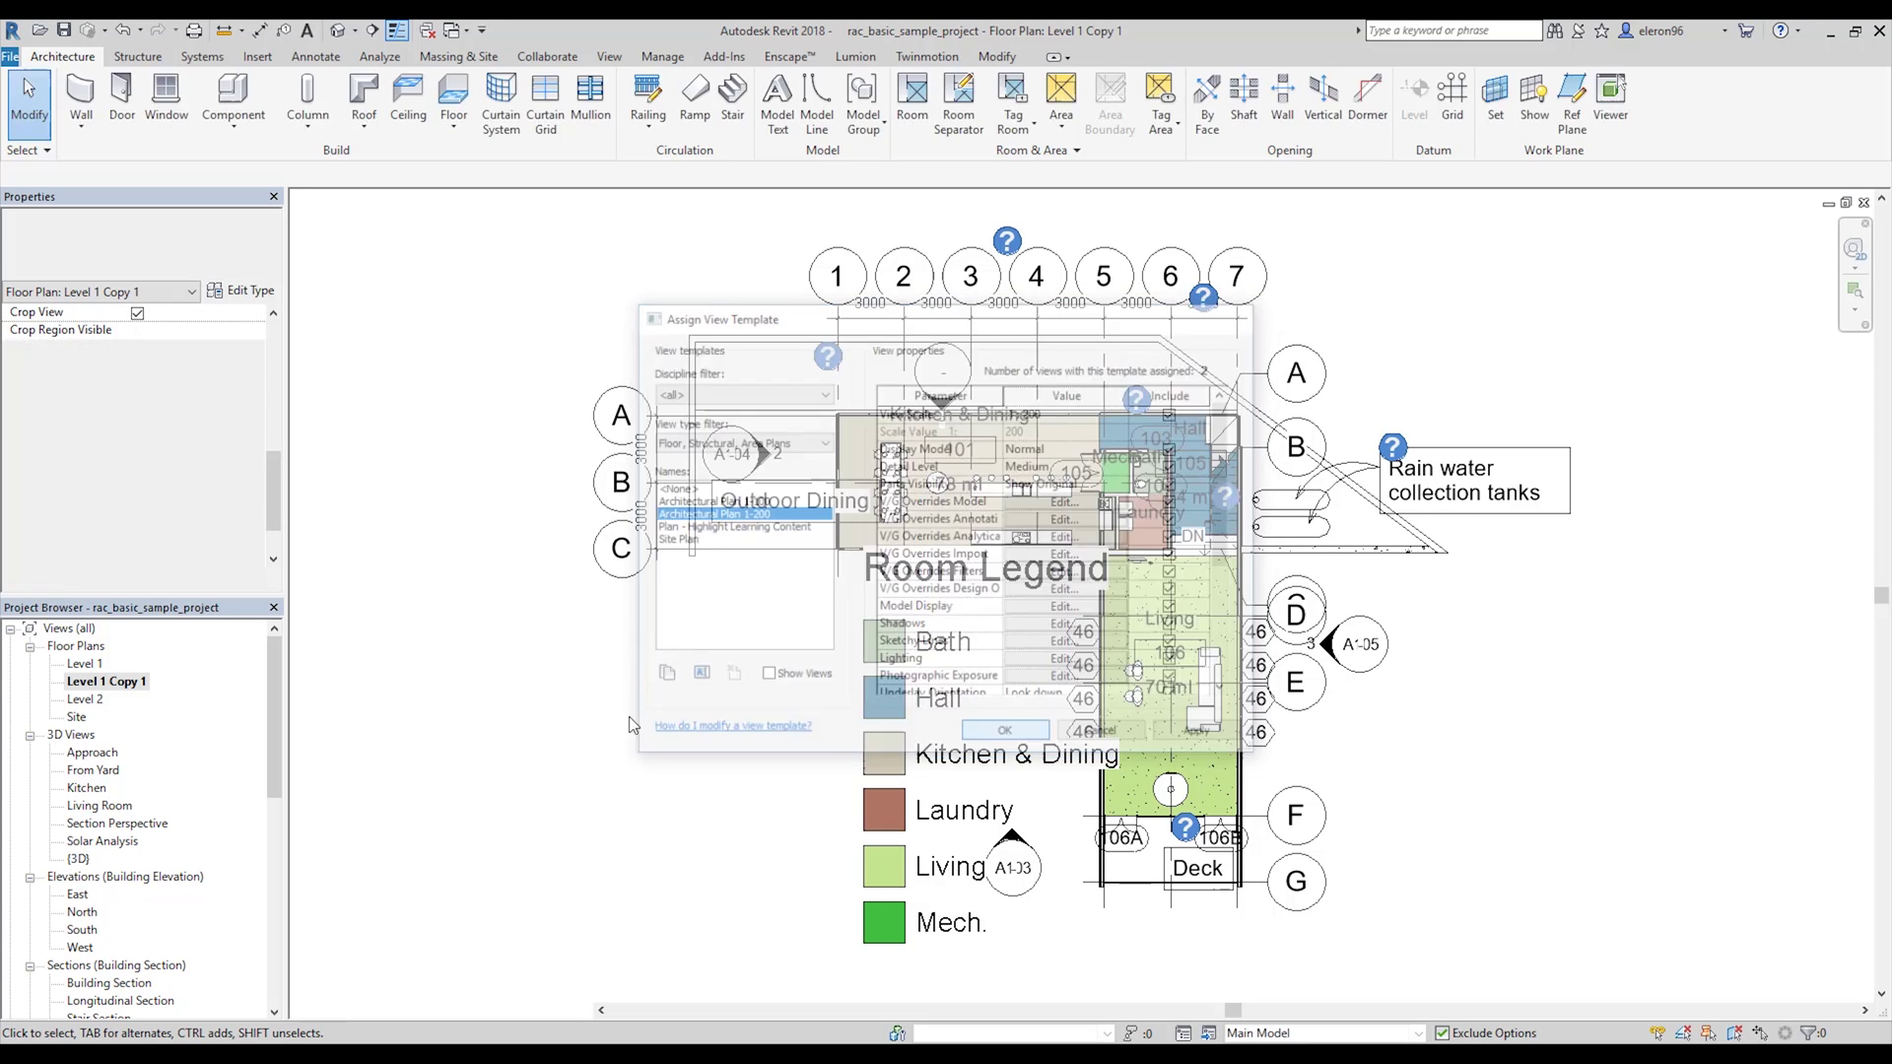
Assign the Architectural Plan 1-100 view template to the Level 1 plan.
click(85, 665)
click(212, 473)
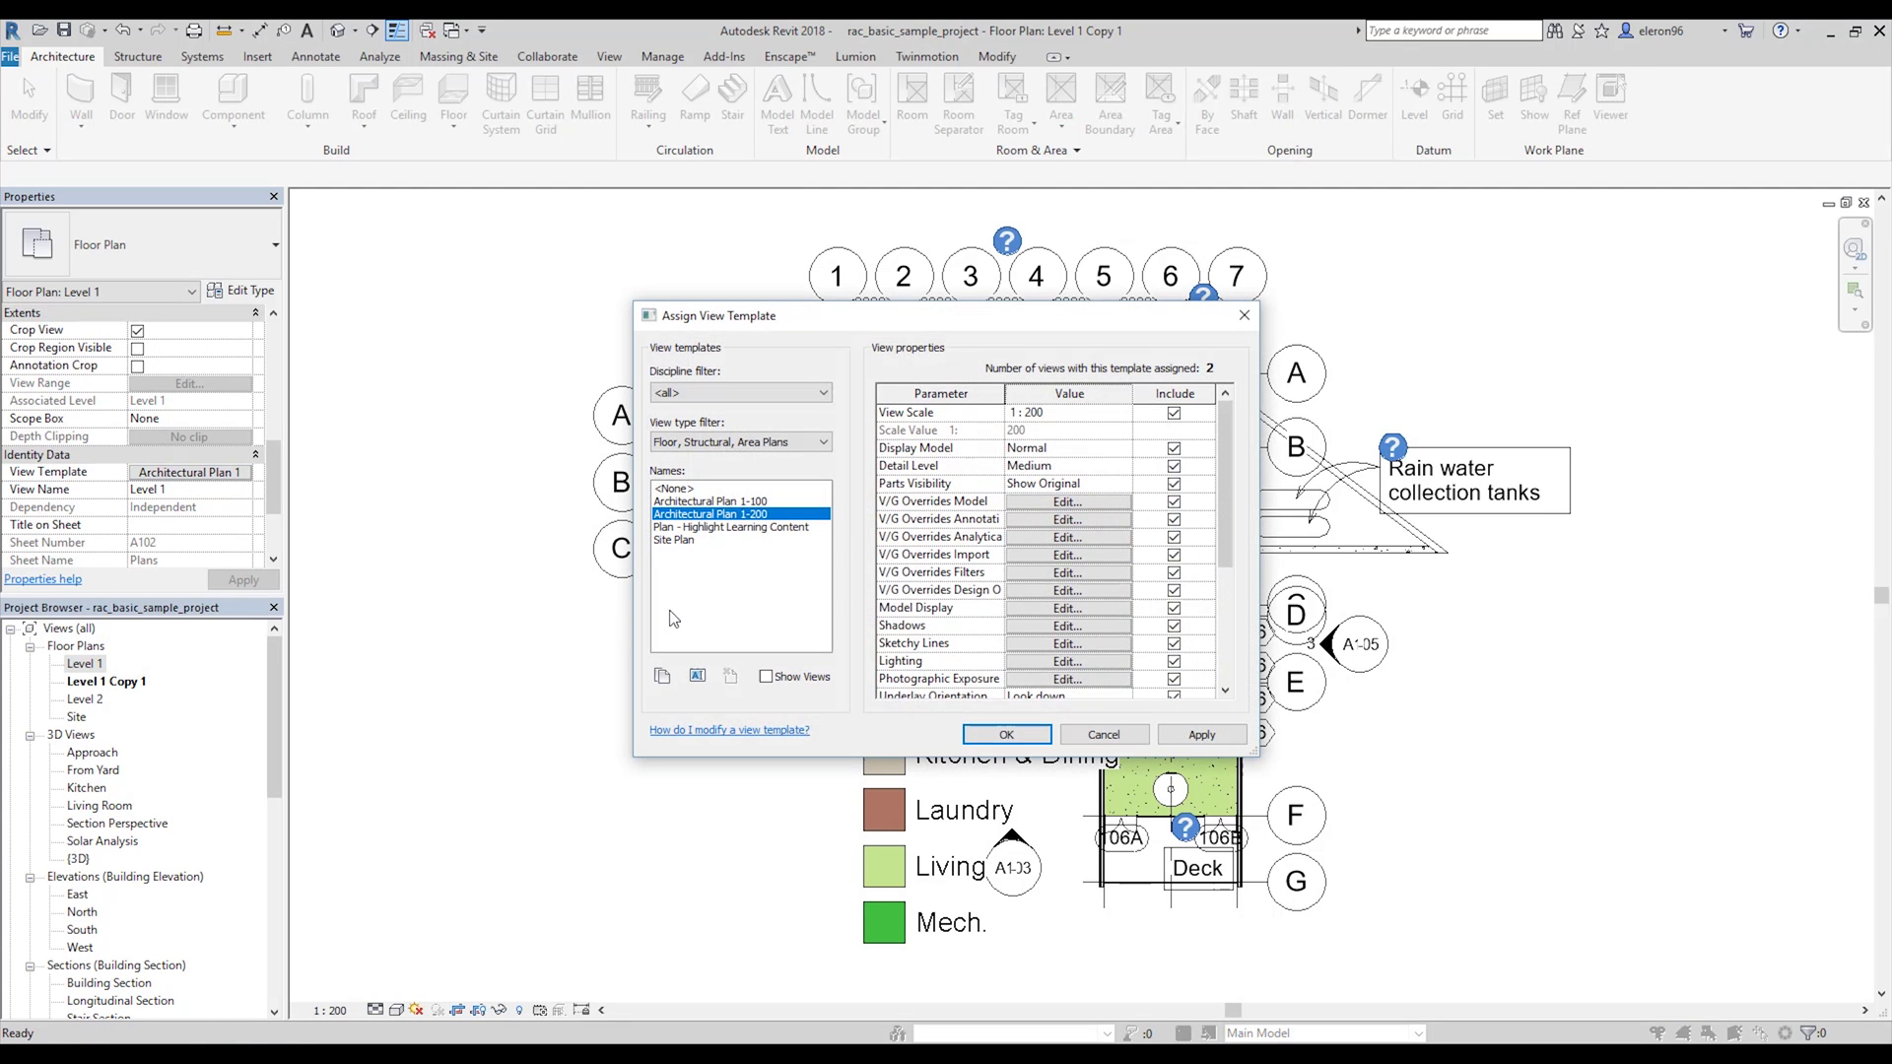
click(711, 503)
click(1007, 735)
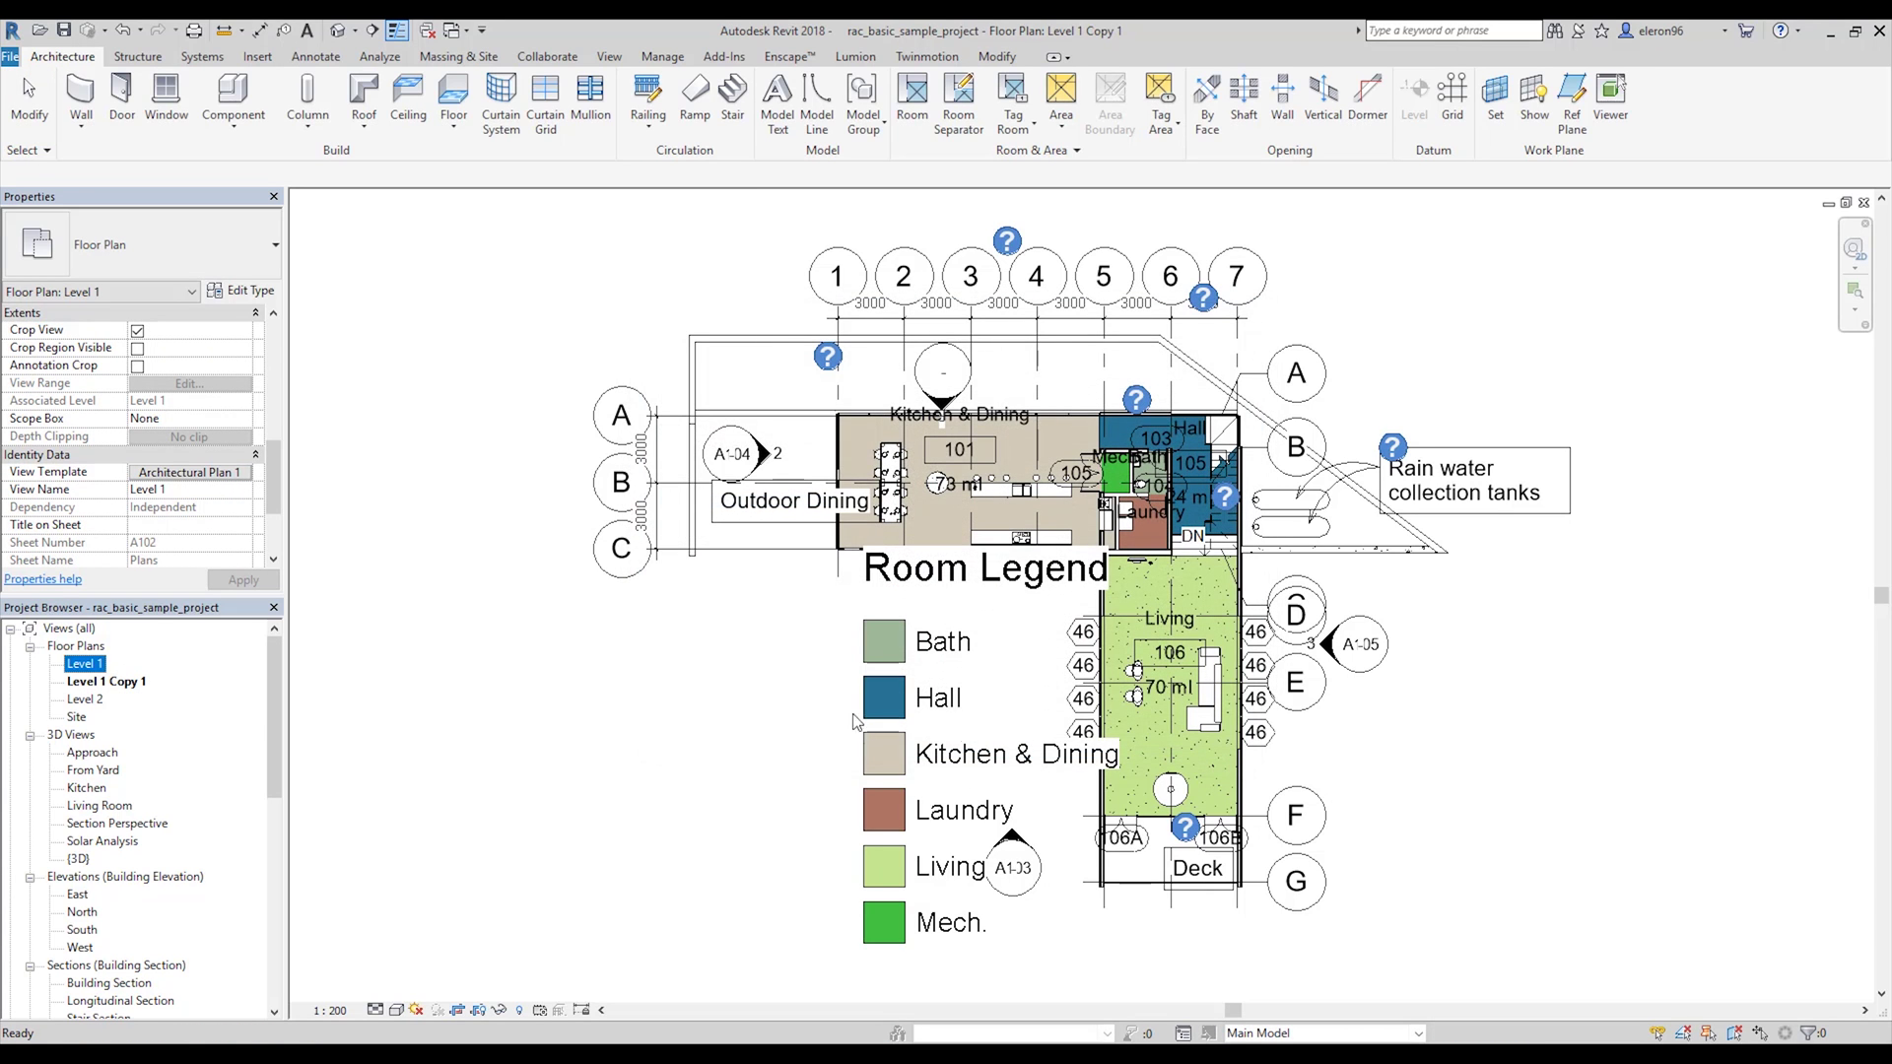
click(80, 665)
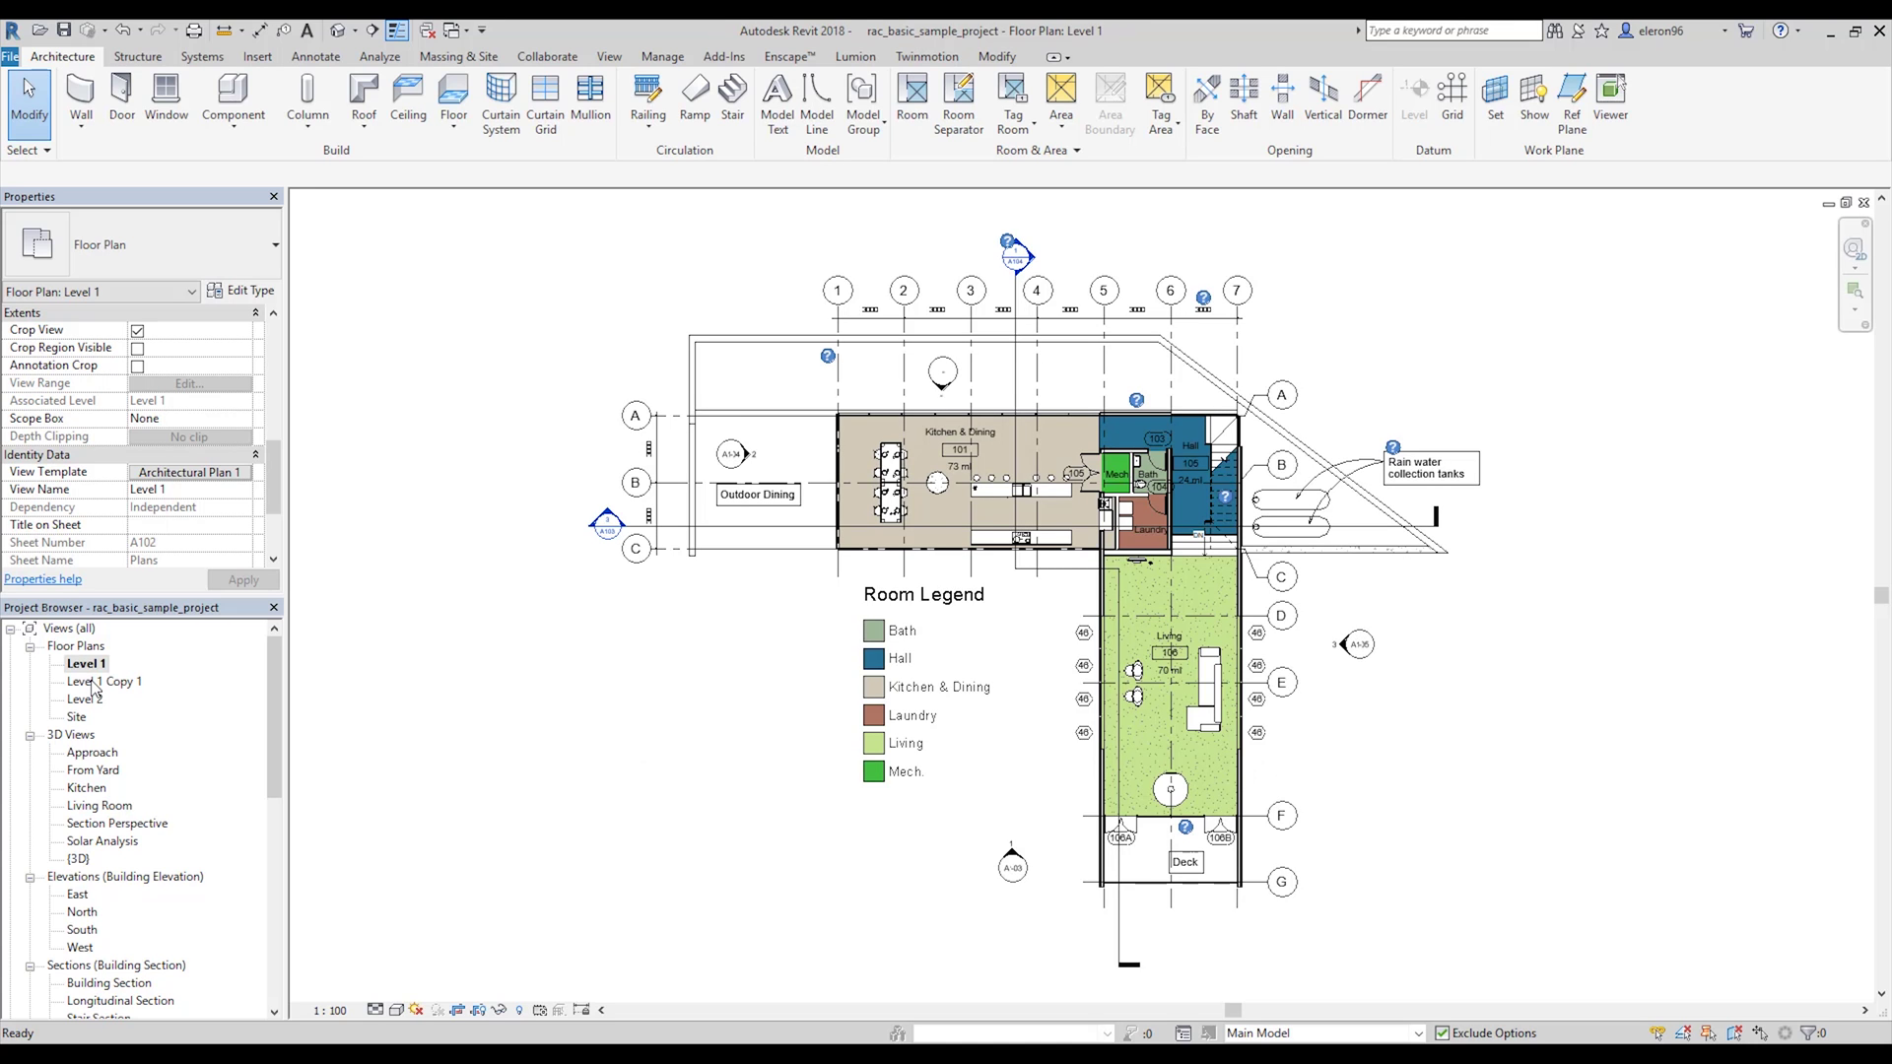
Check the Level 1 Copy 1 plan, then return to Level 1 at 1:100.
double_click(94, 682)
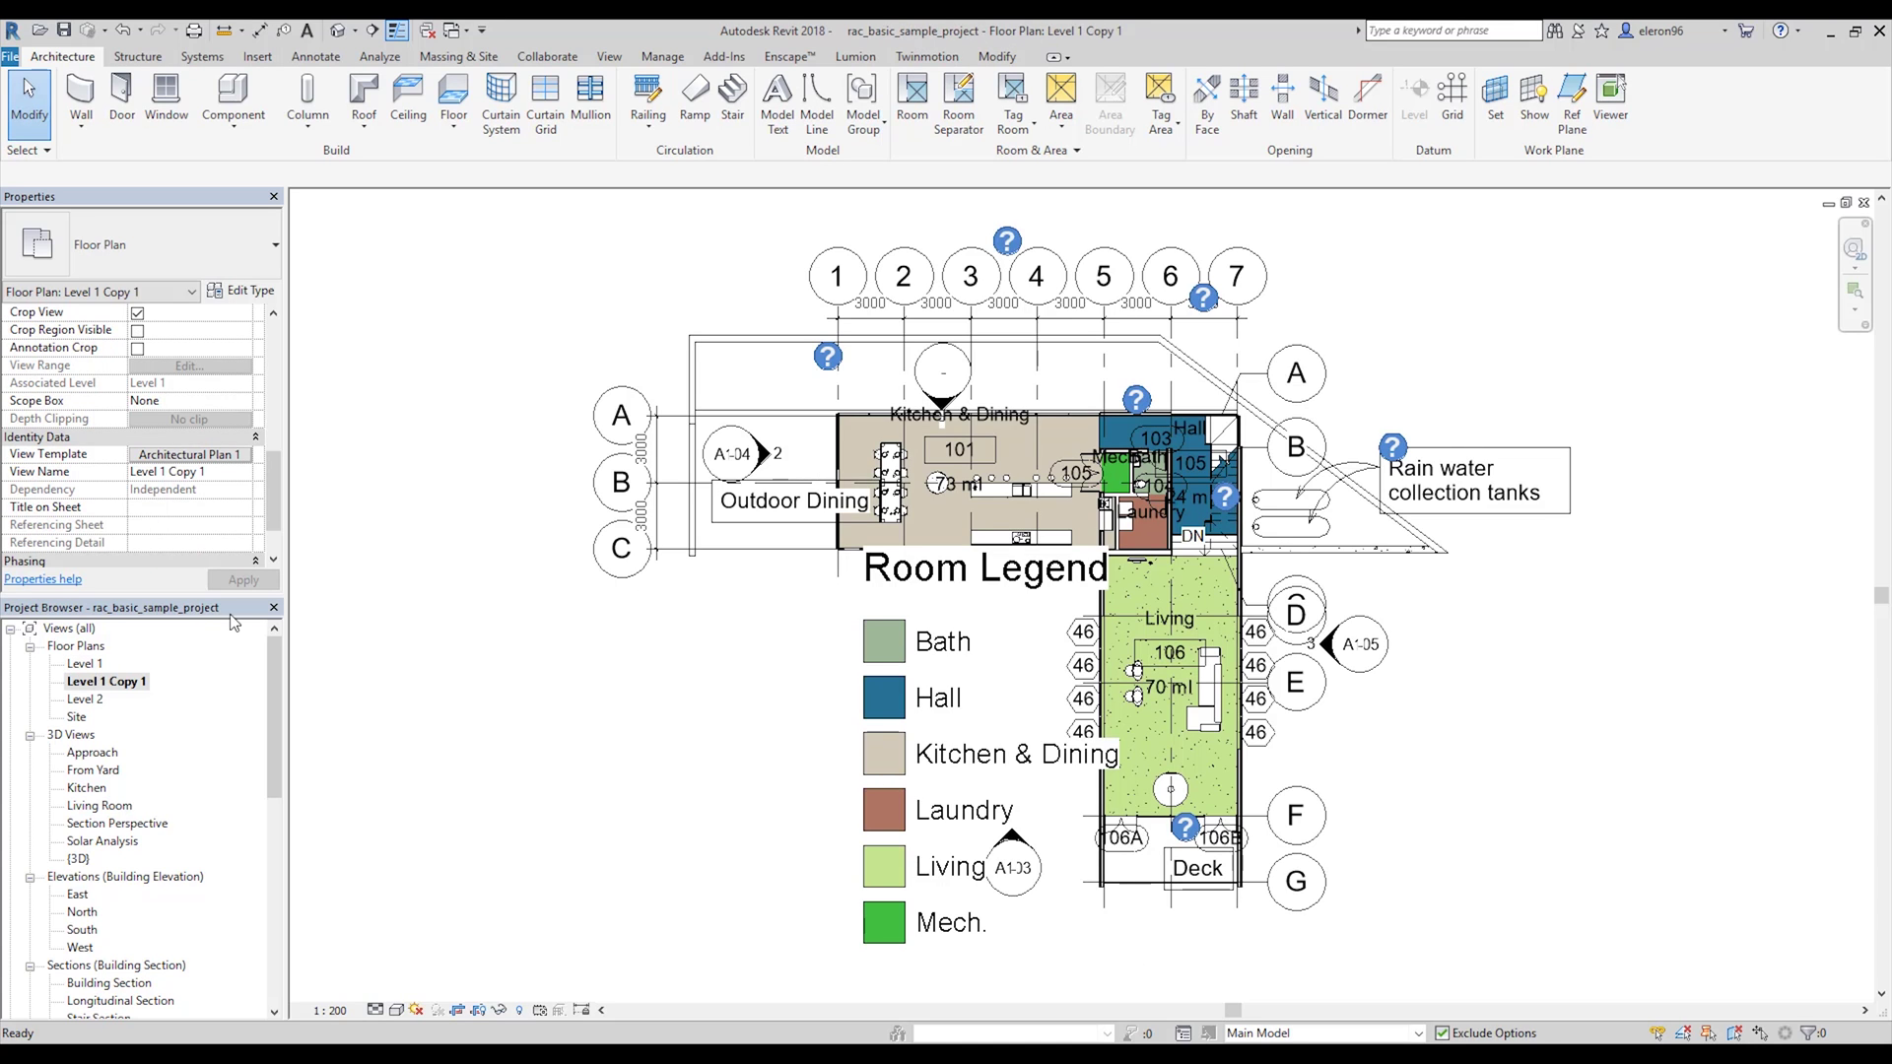
double_click(87, 664)
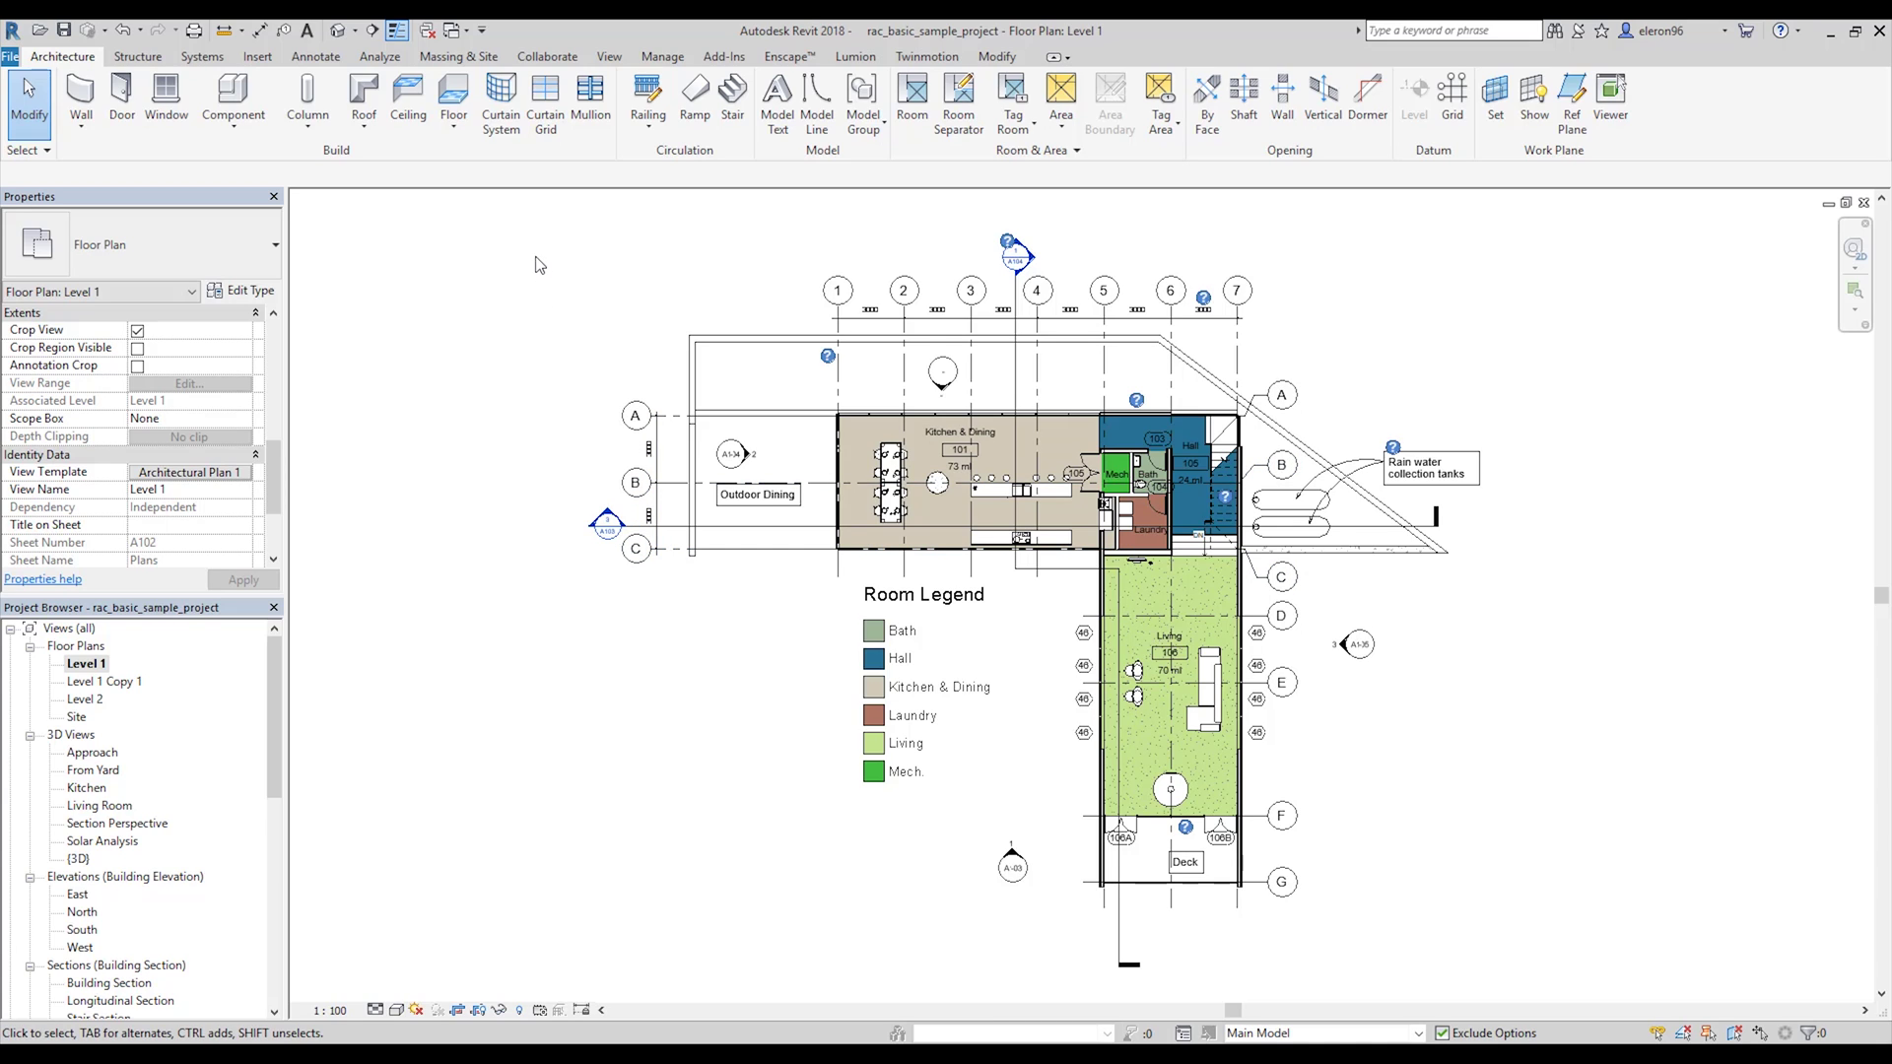
Window-select the Level 1 plan, filter to the 14 grids, and copy them to the clipboard.
drag(522, 233, 1470, 999)
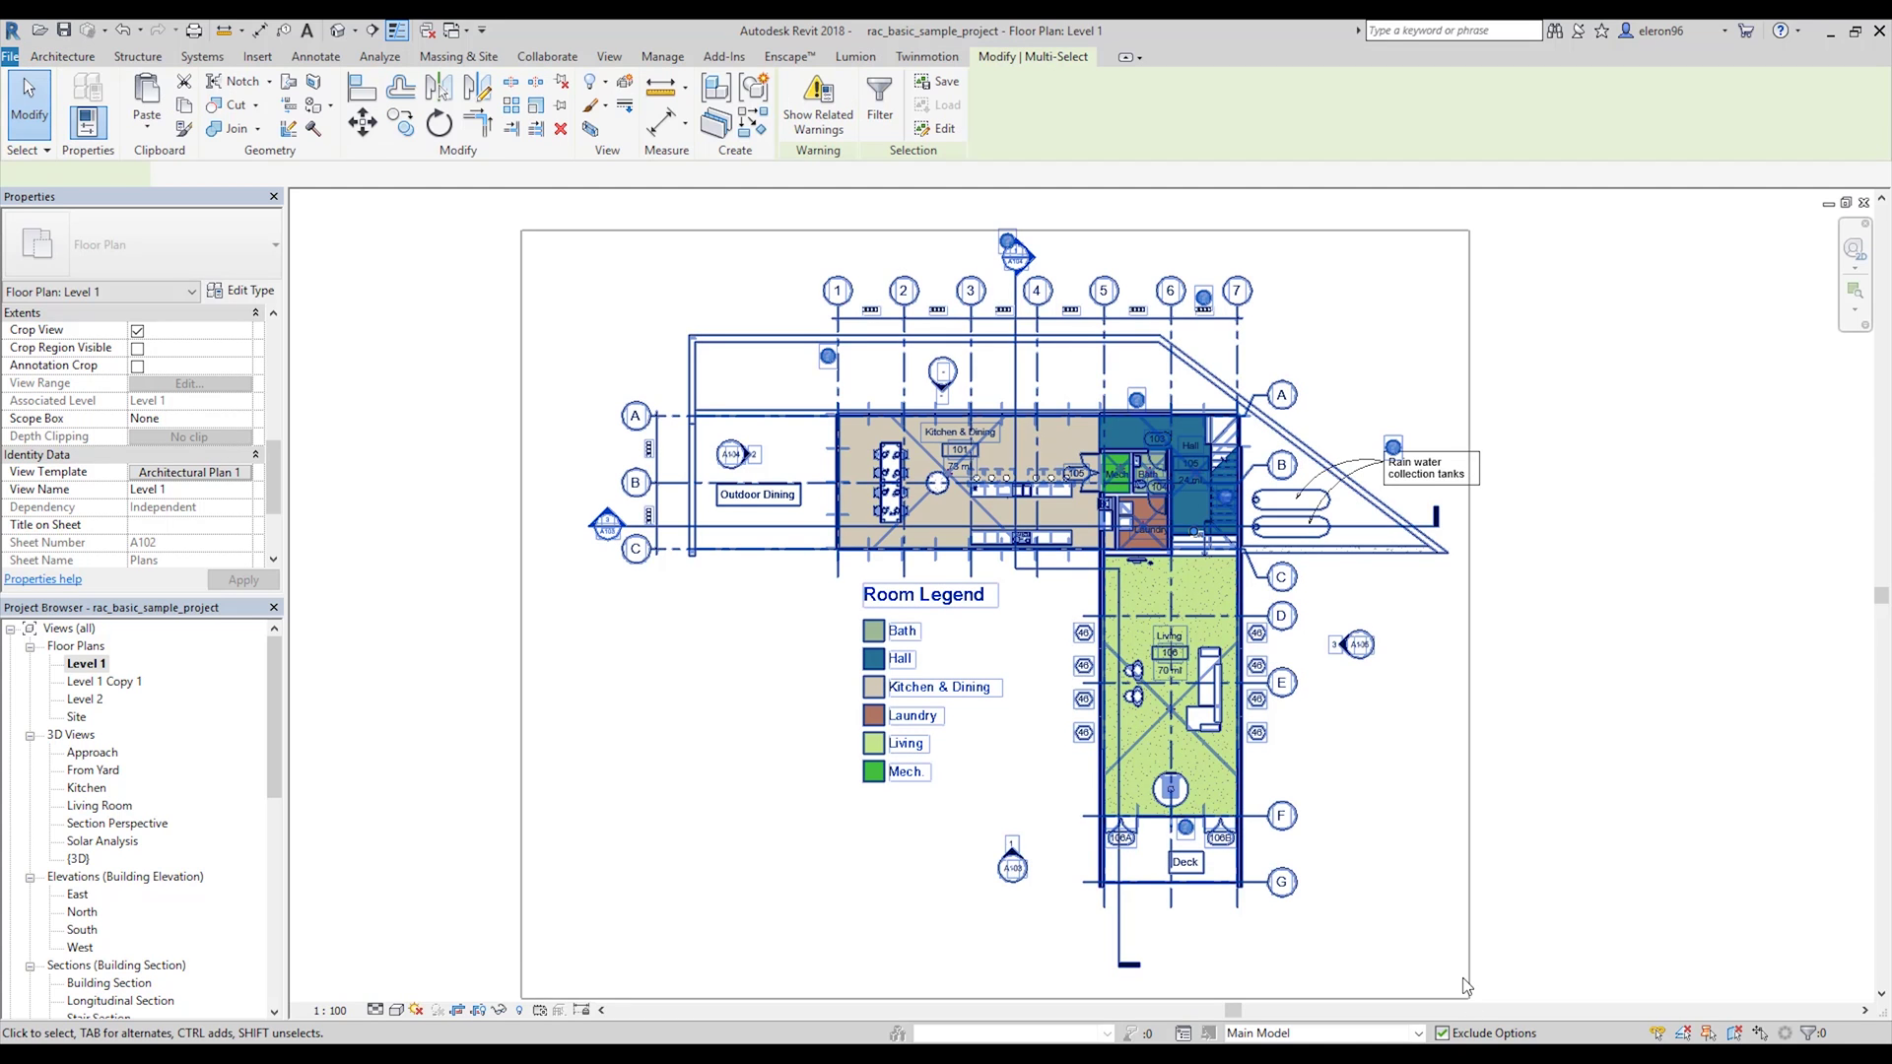
click(880, 94)
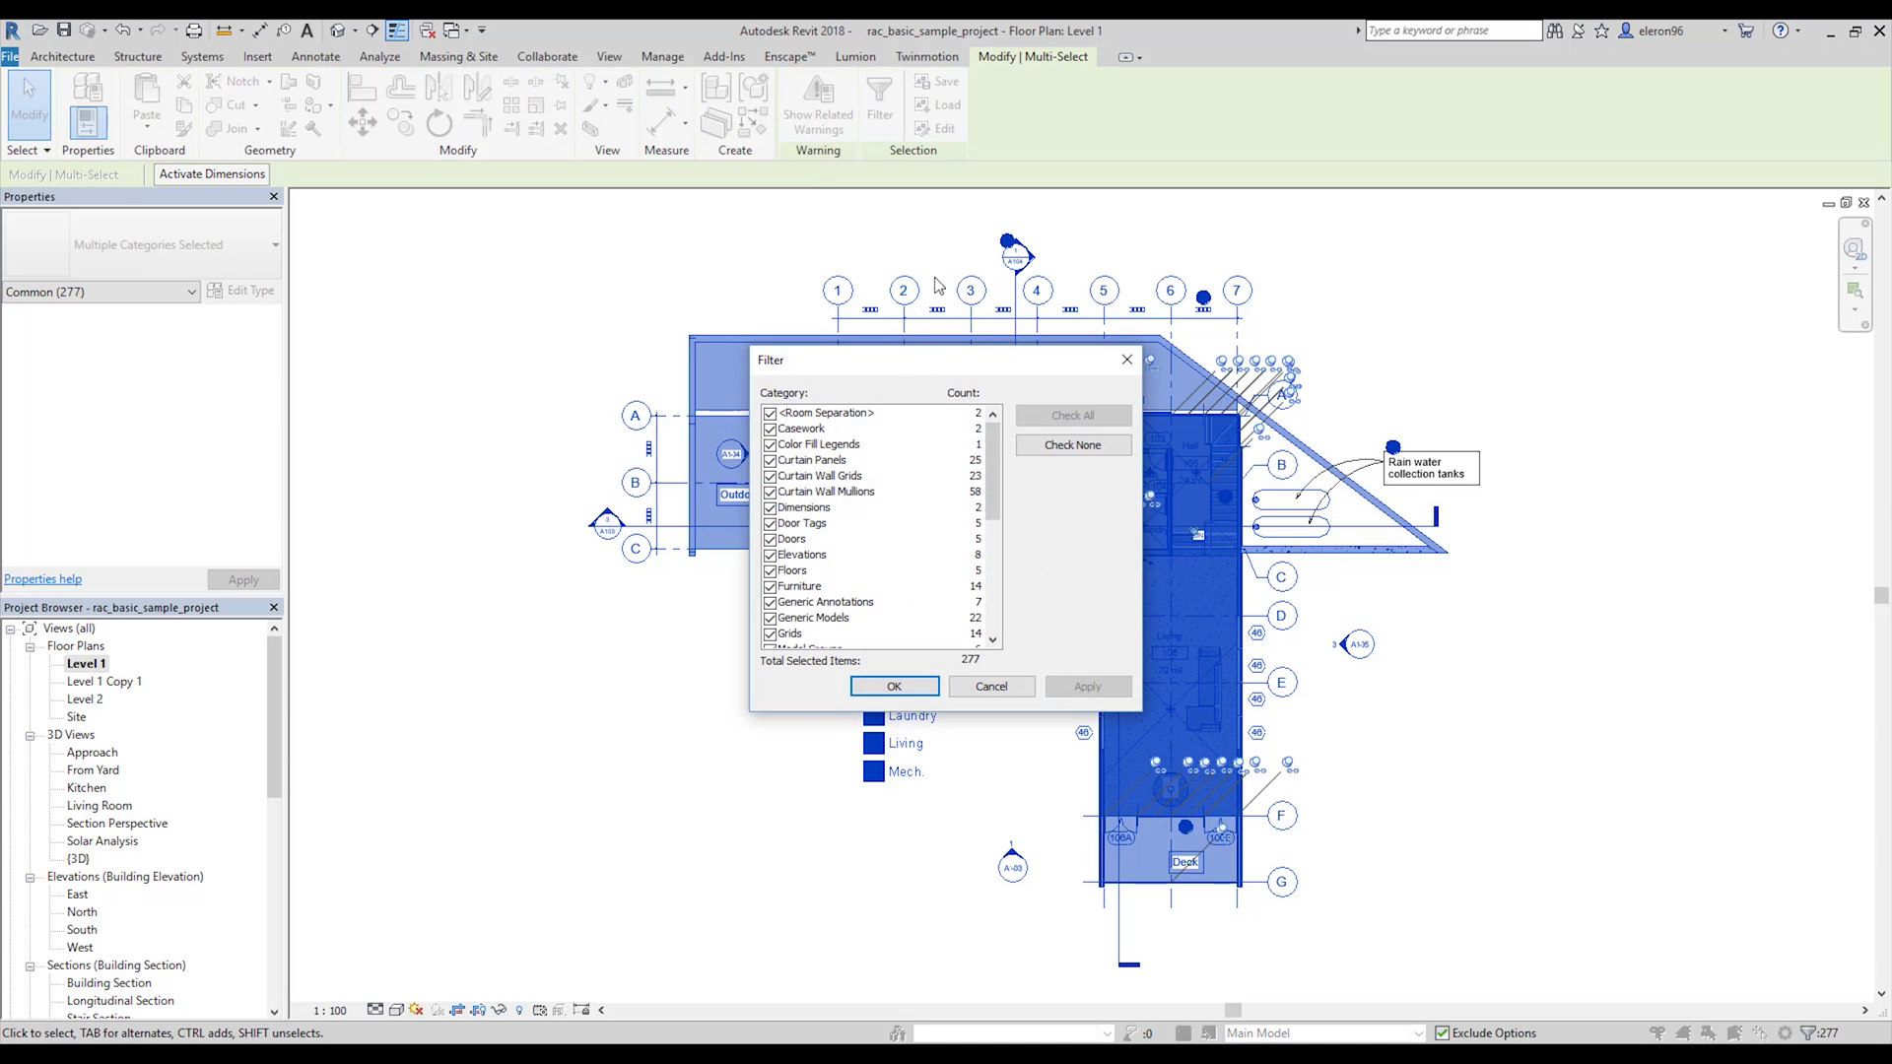
click(1122, 449)
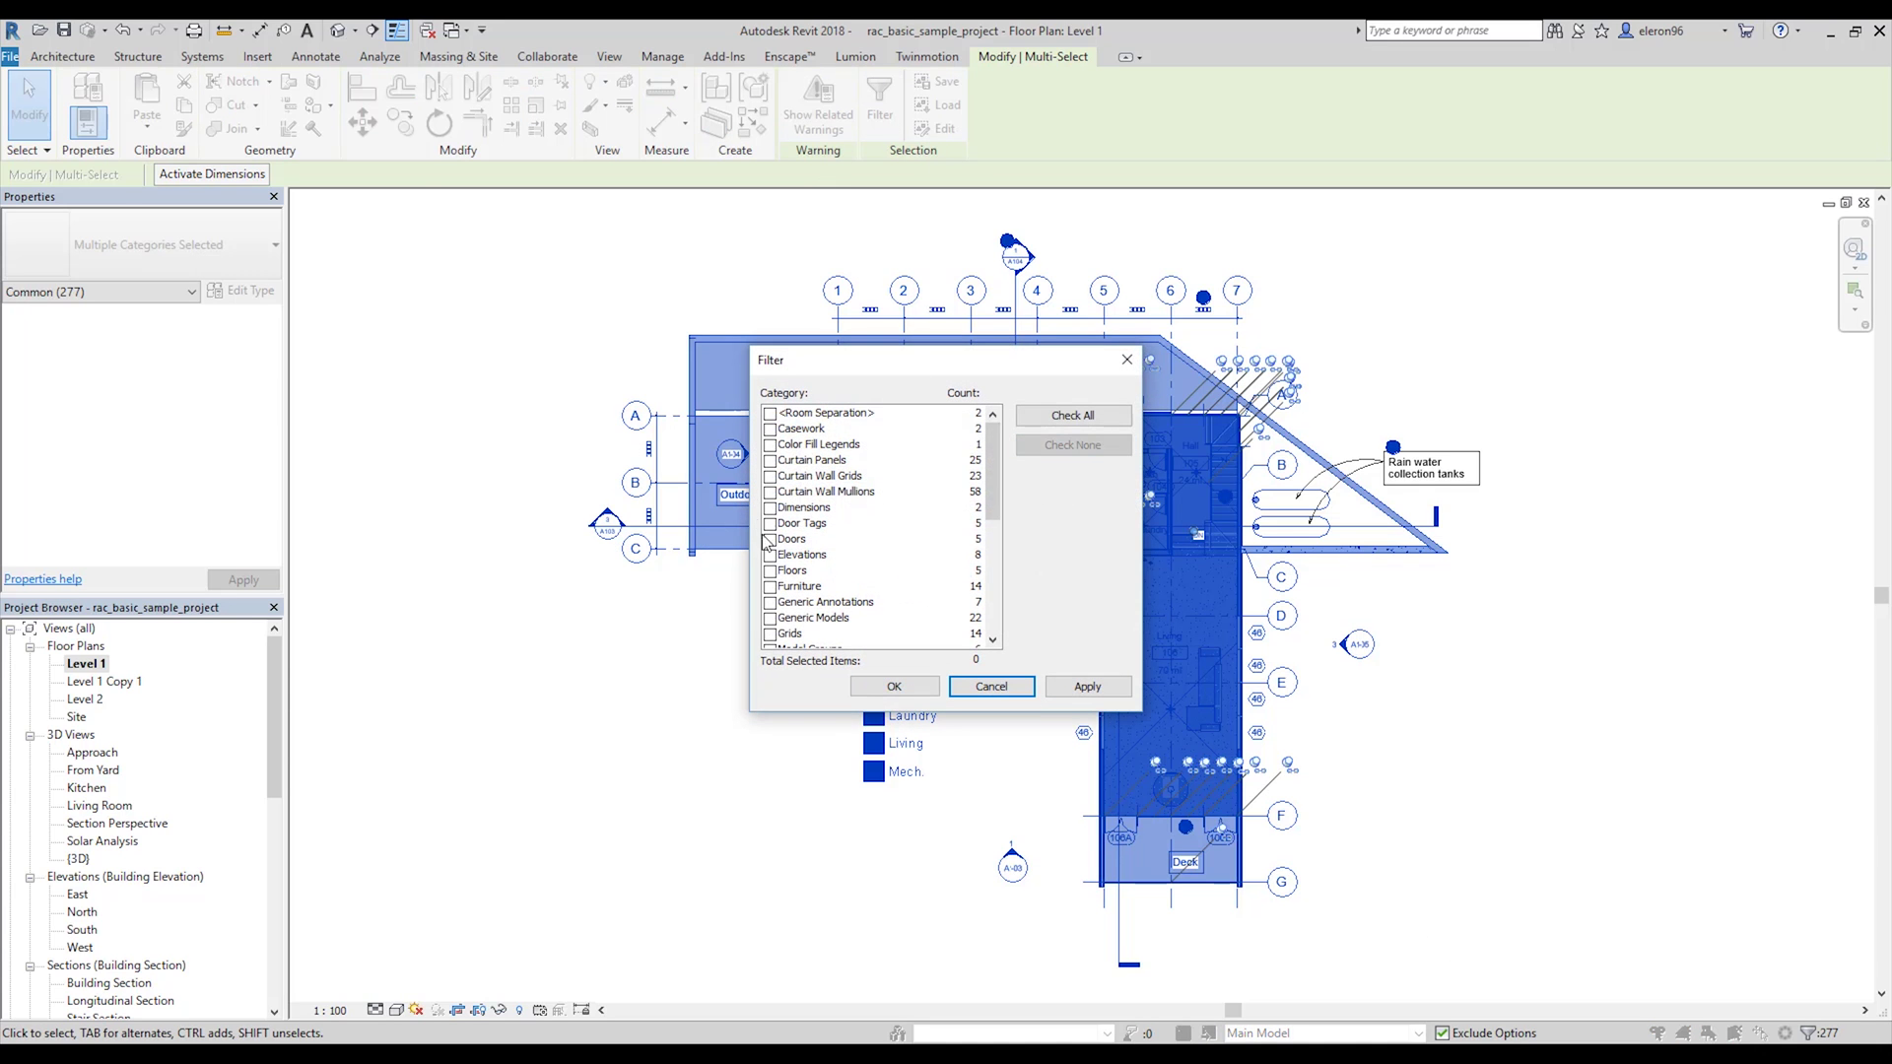
click(771, 634)
click(891, 687)
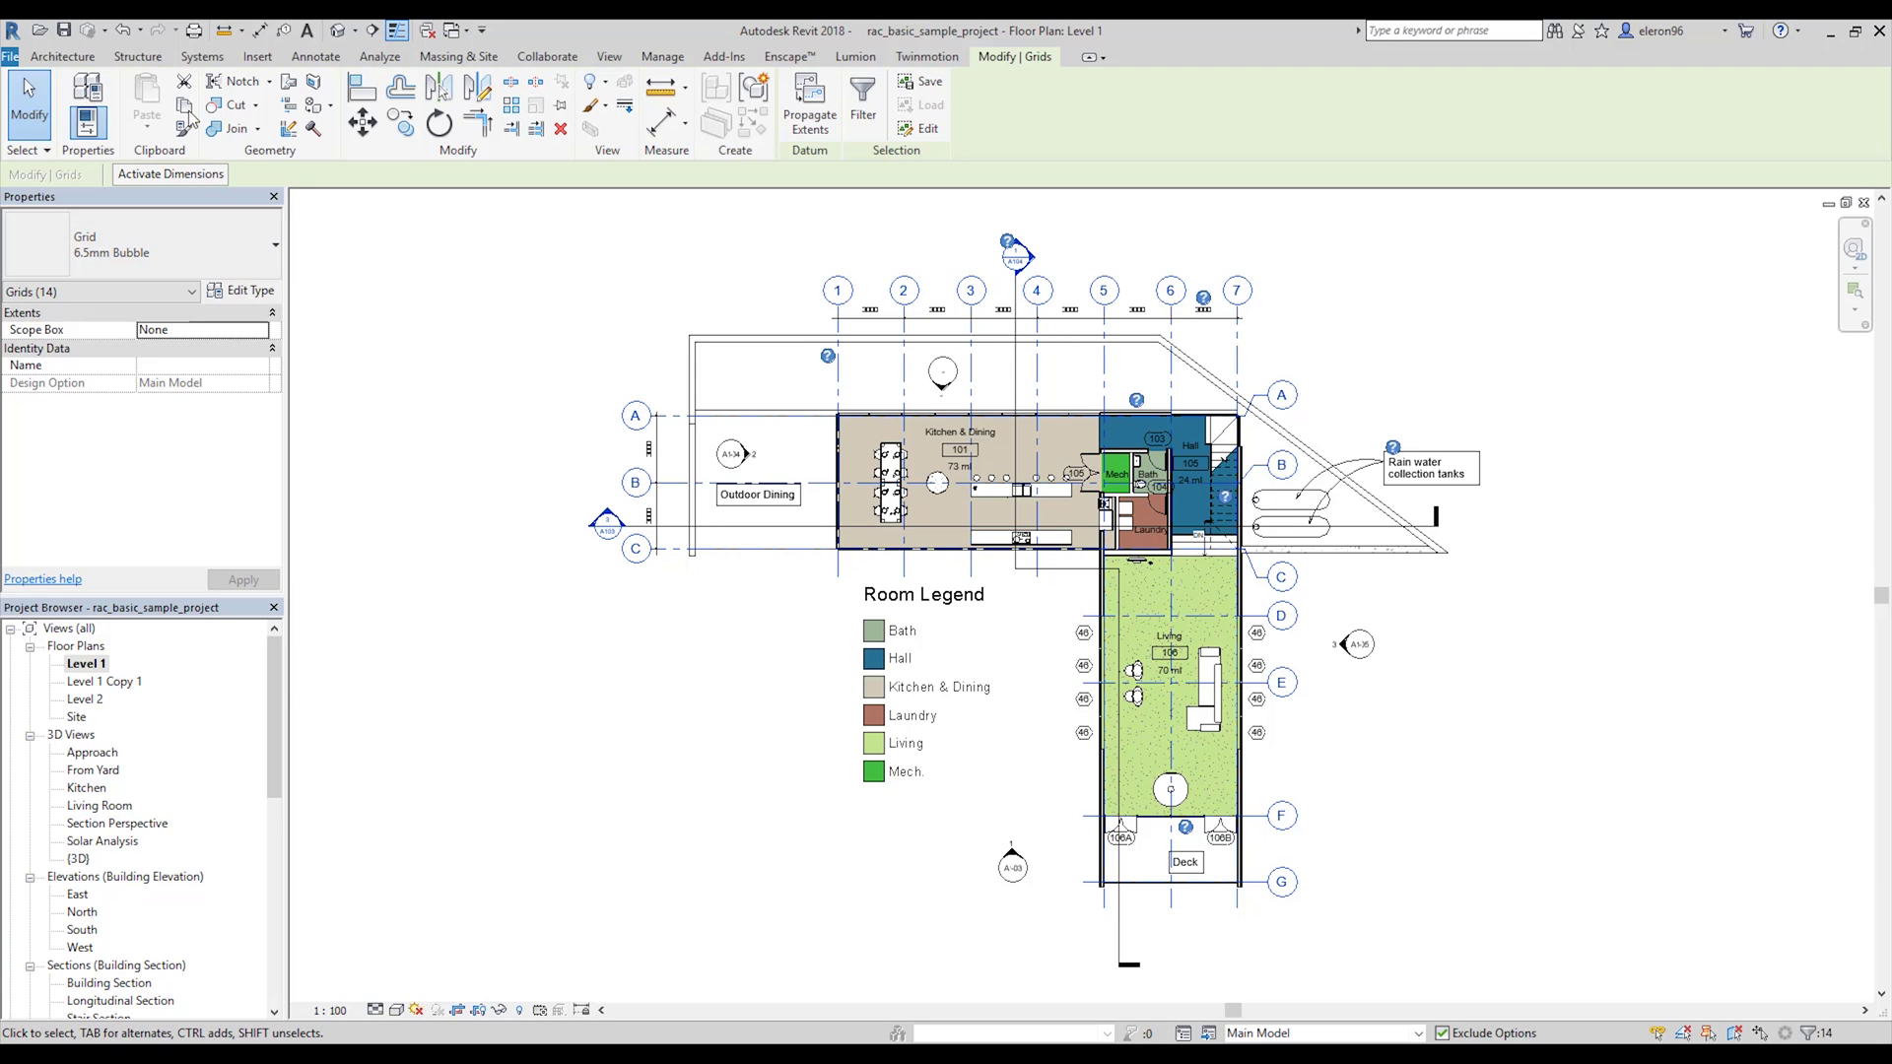
click(184, 106)
click(352, 338)
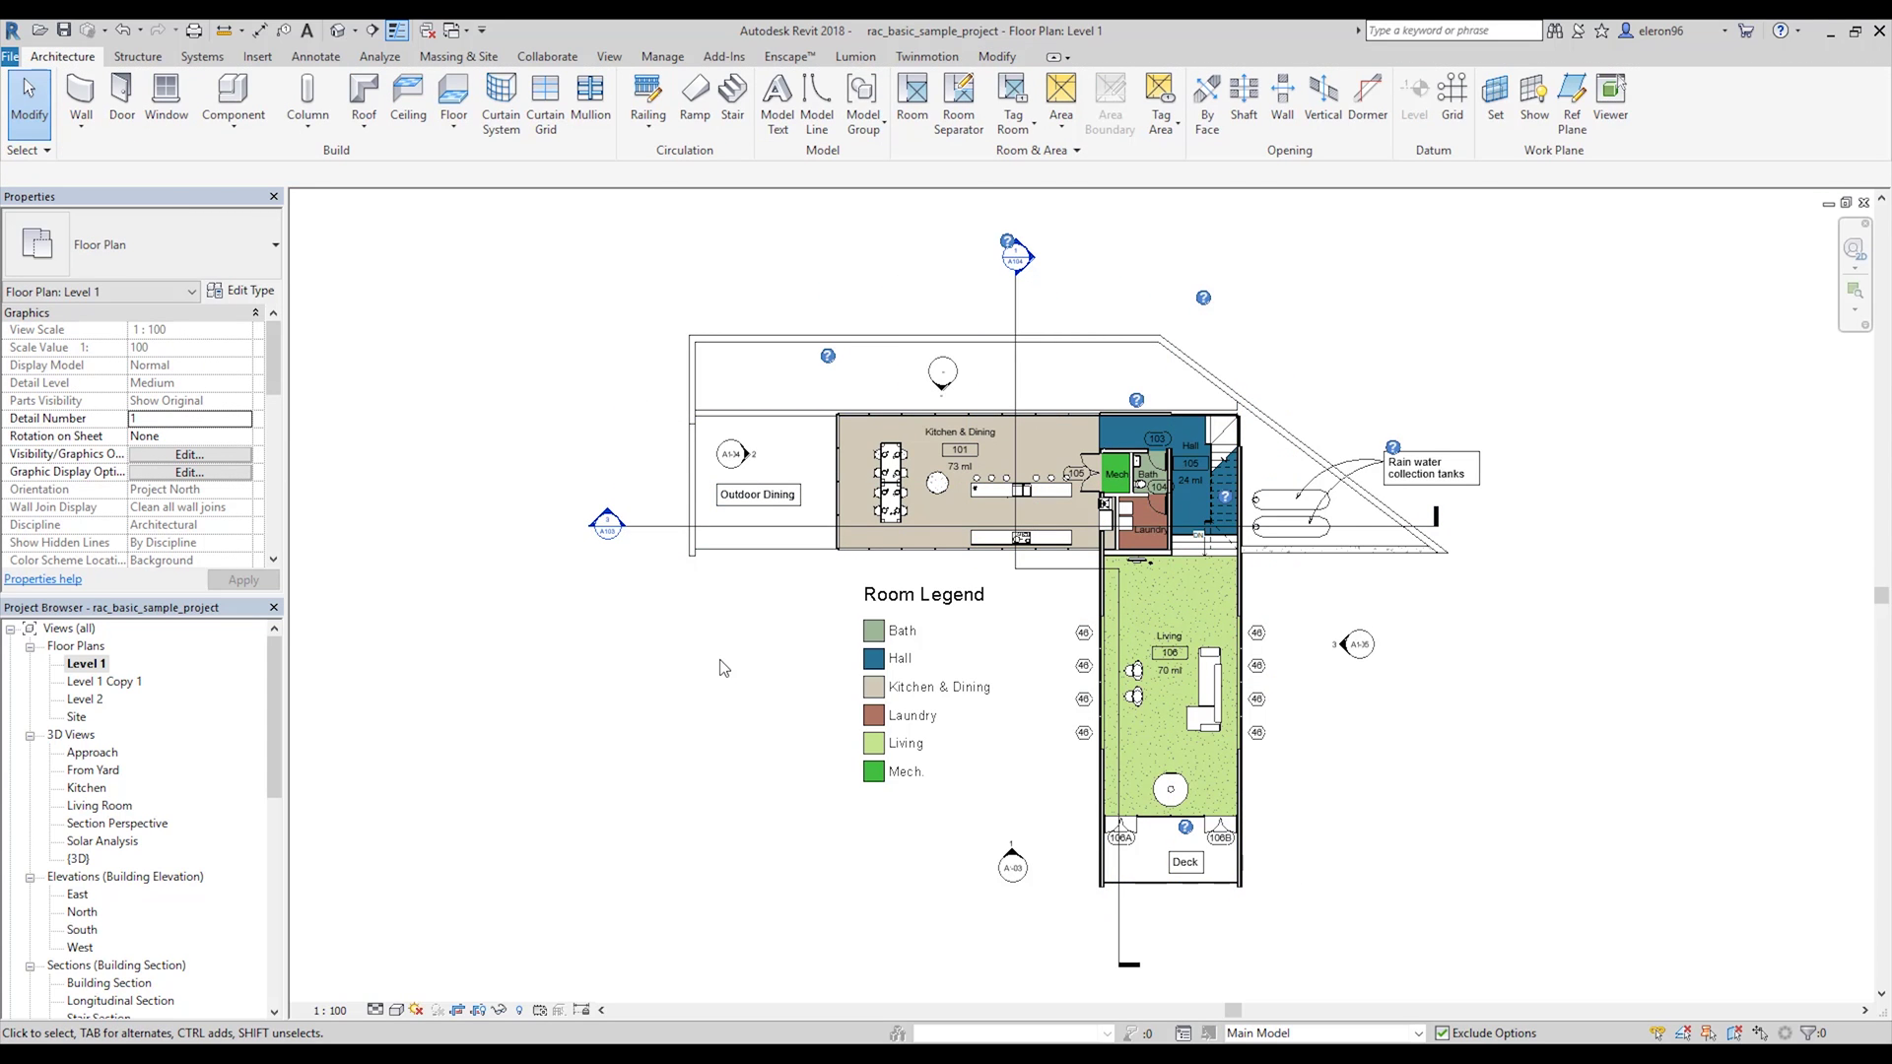
Paste the 14 grids aligned to the Level 1 view inside the 1-100 (primary) design option.
click(1300, 1035)
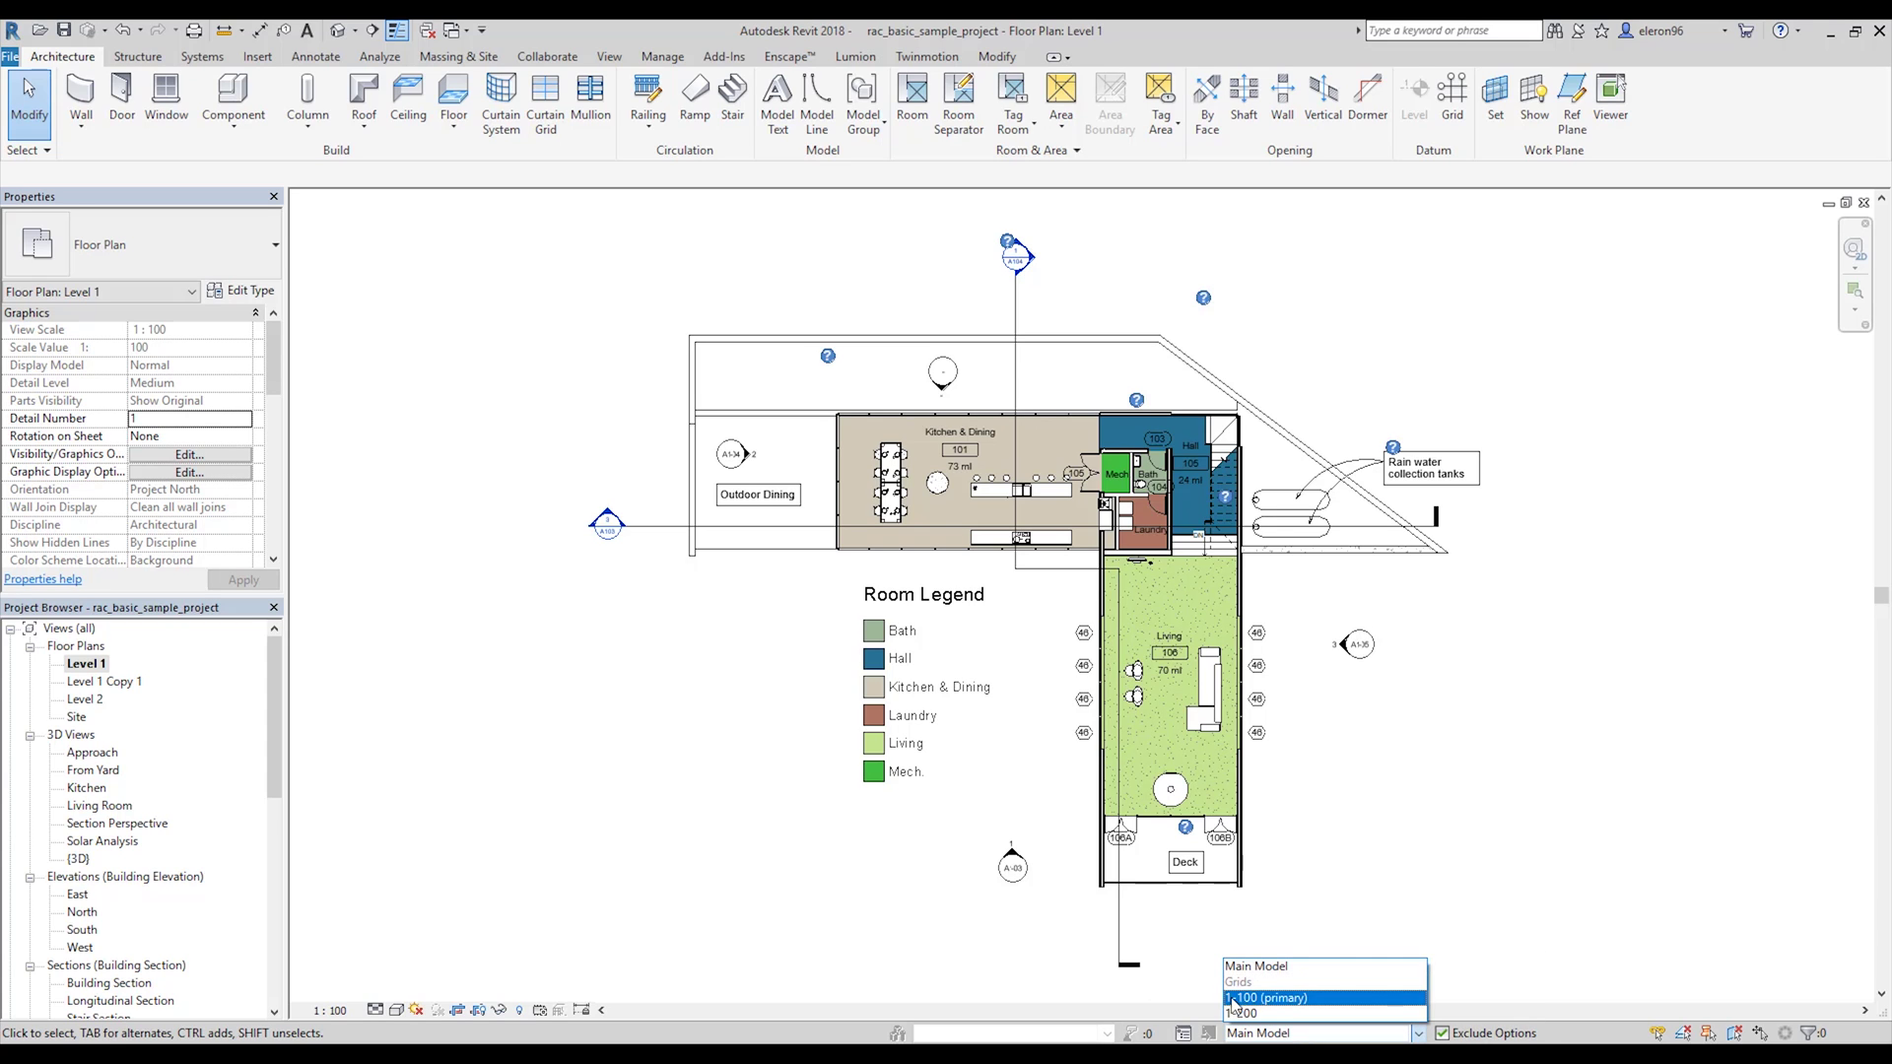
click(1288, 999)
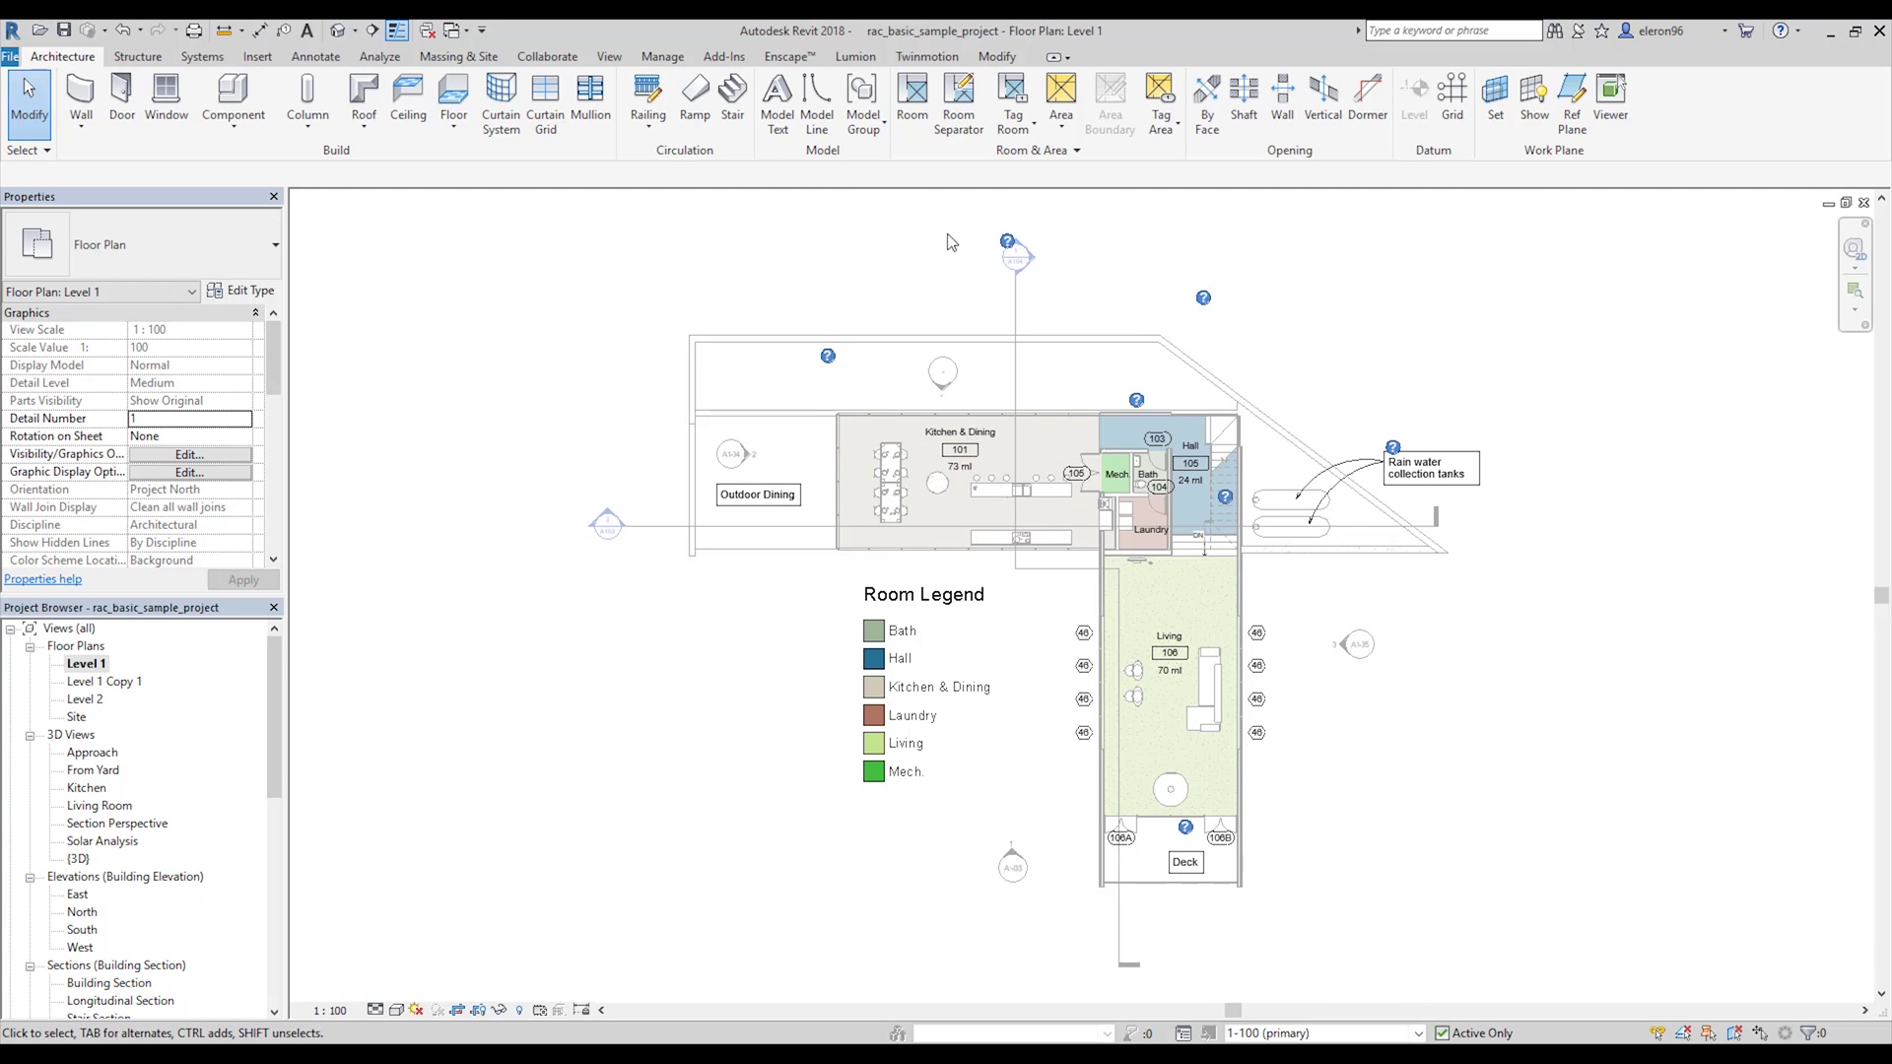
click(998, 57)
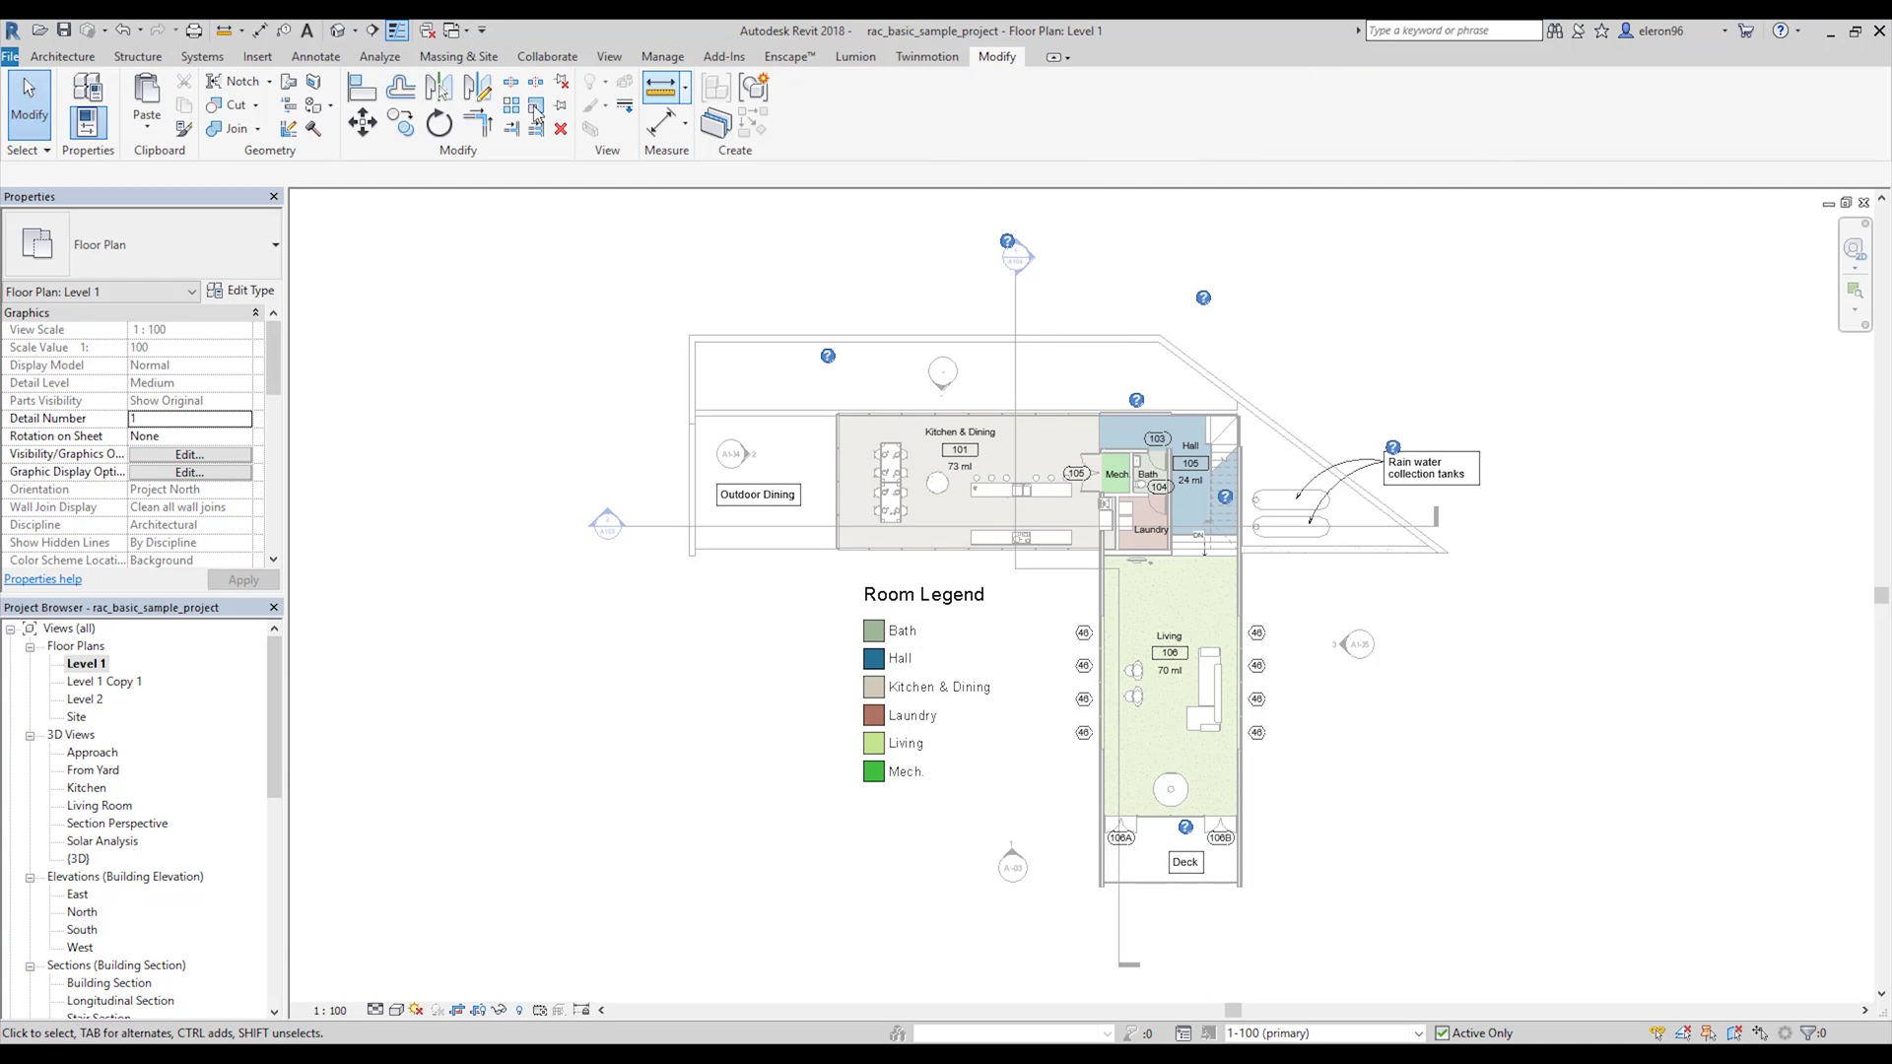
click(147, 124)
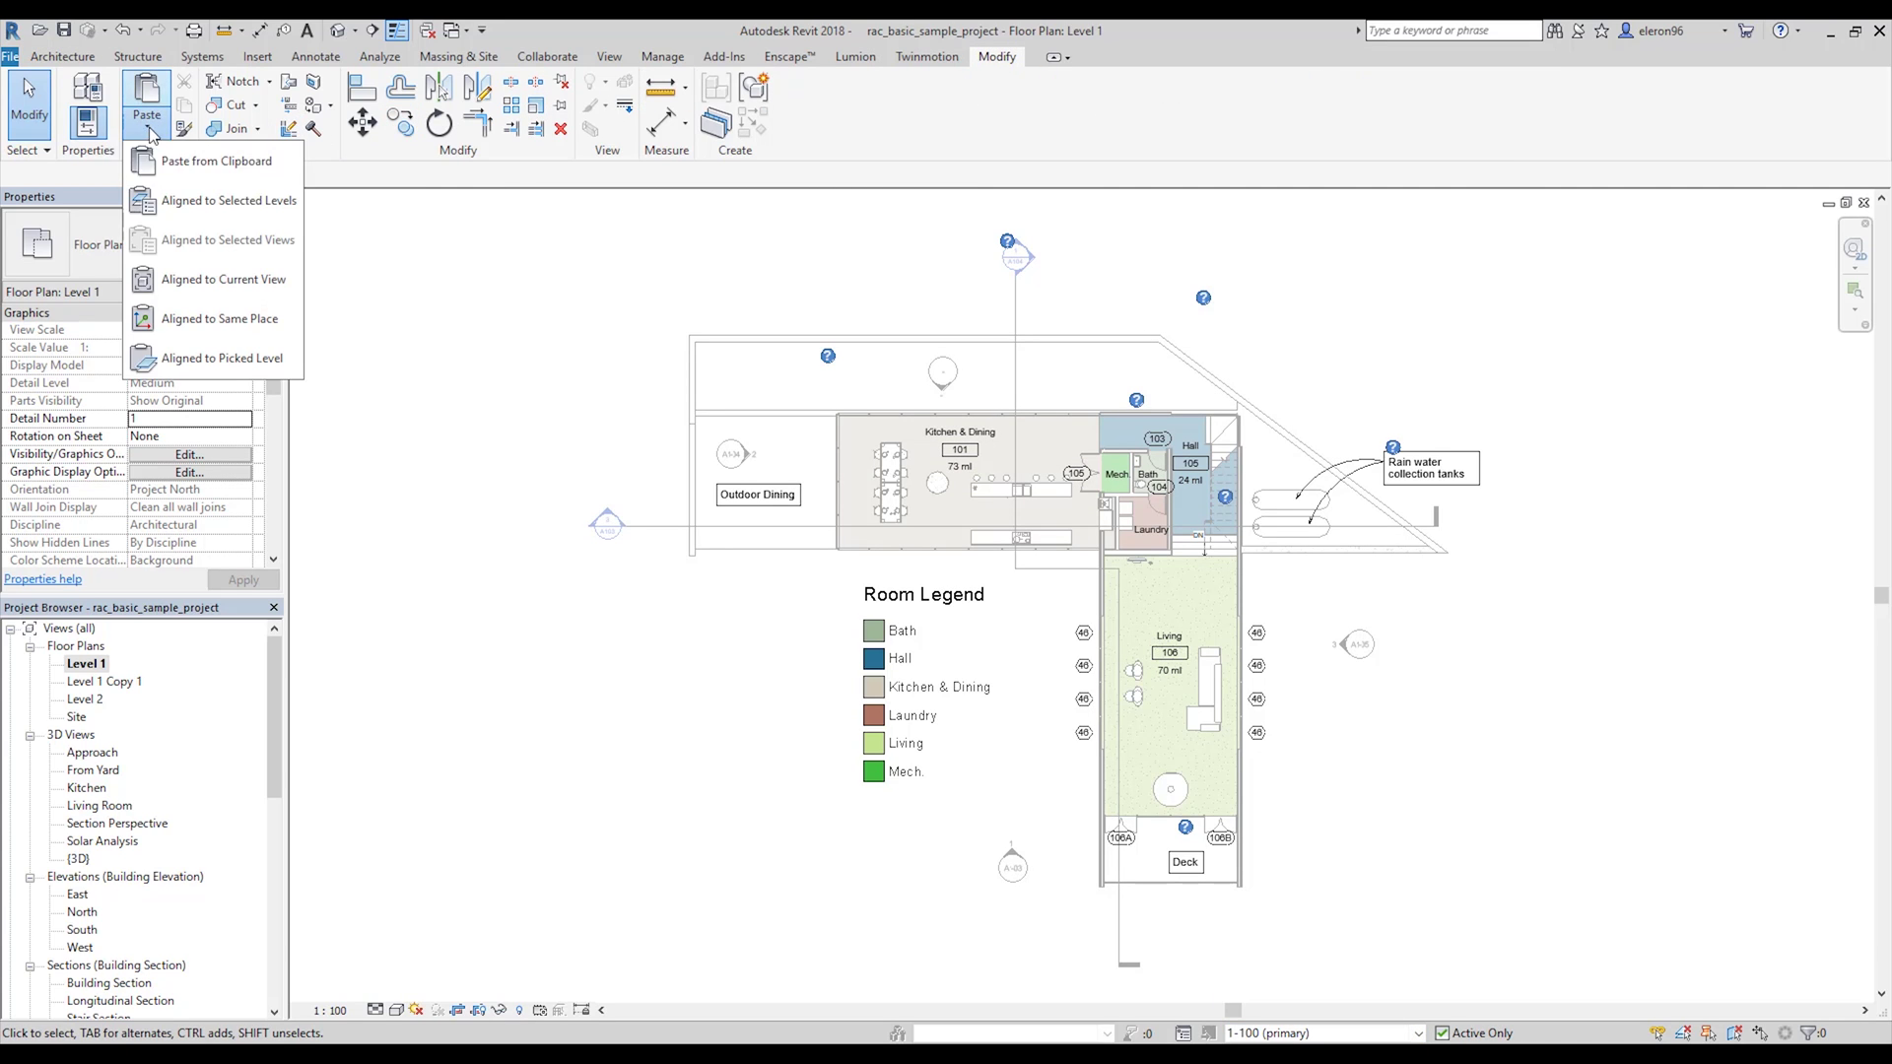
click(212, 279)
click(476, 661)
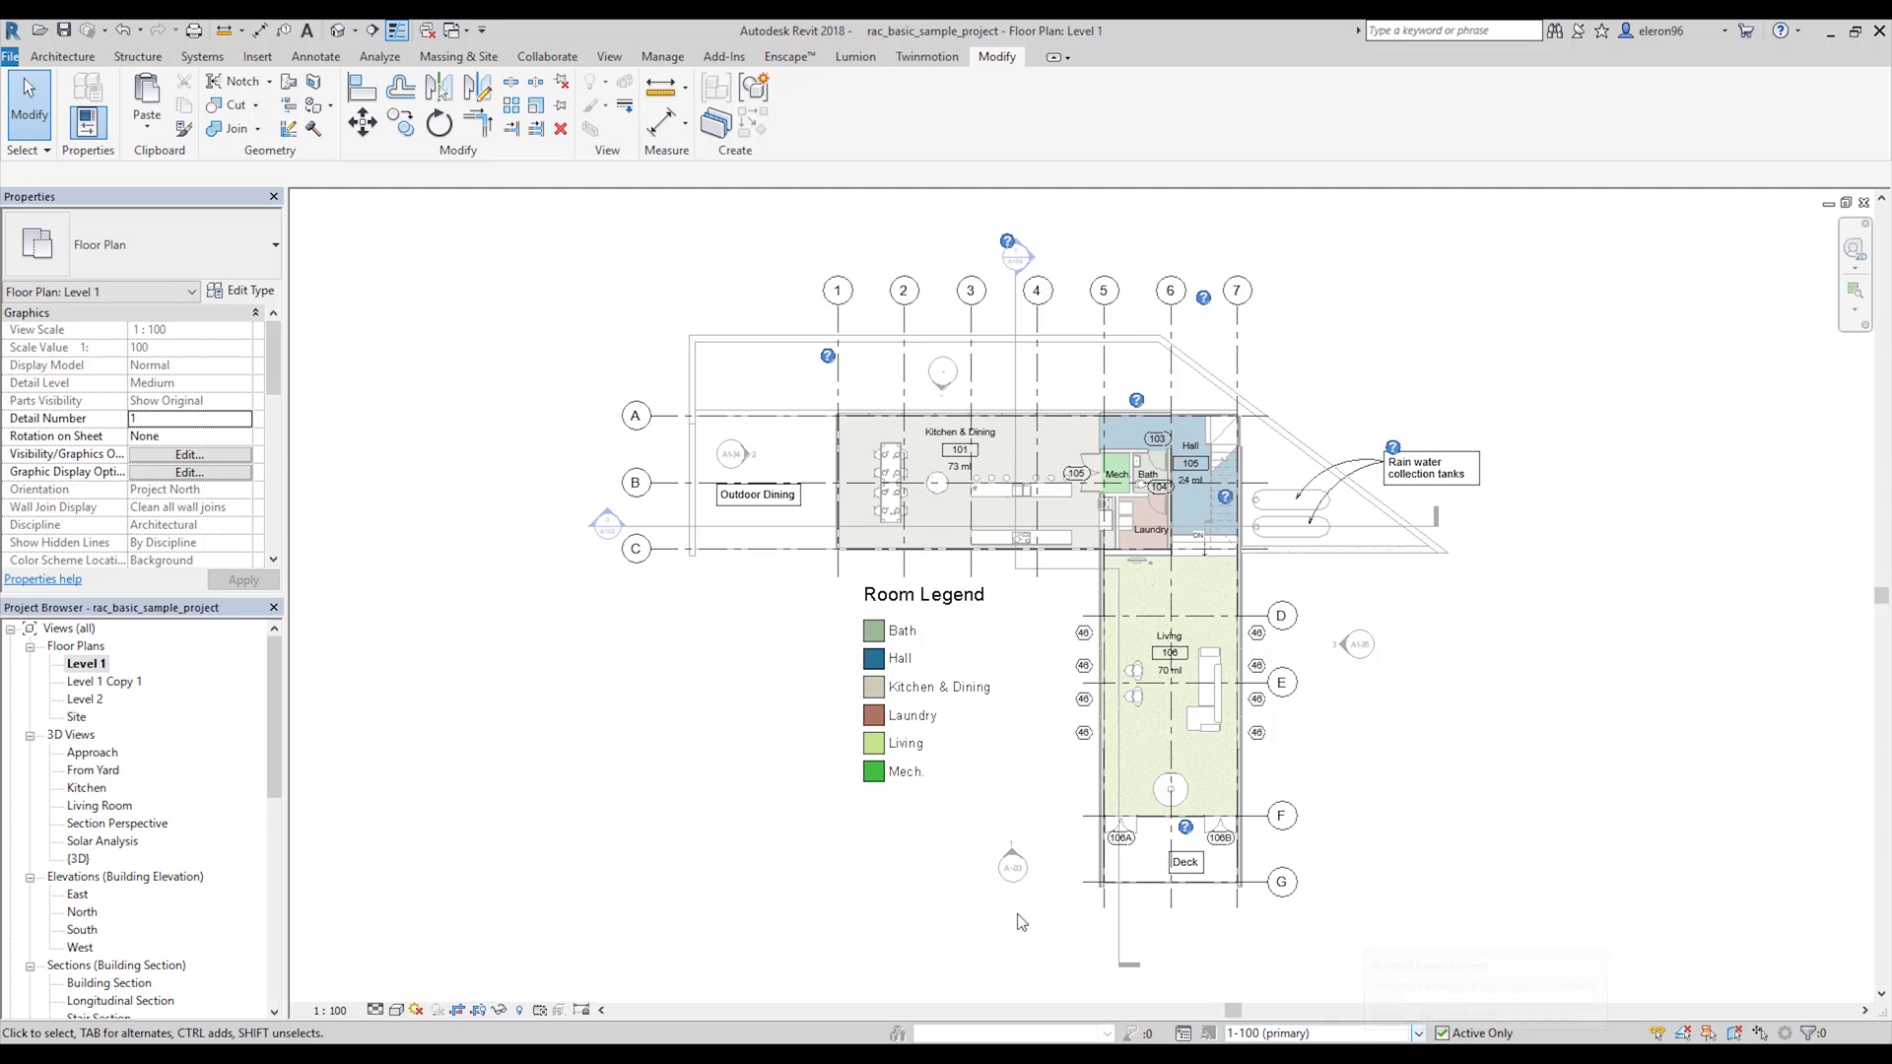
double_click(88, 682)
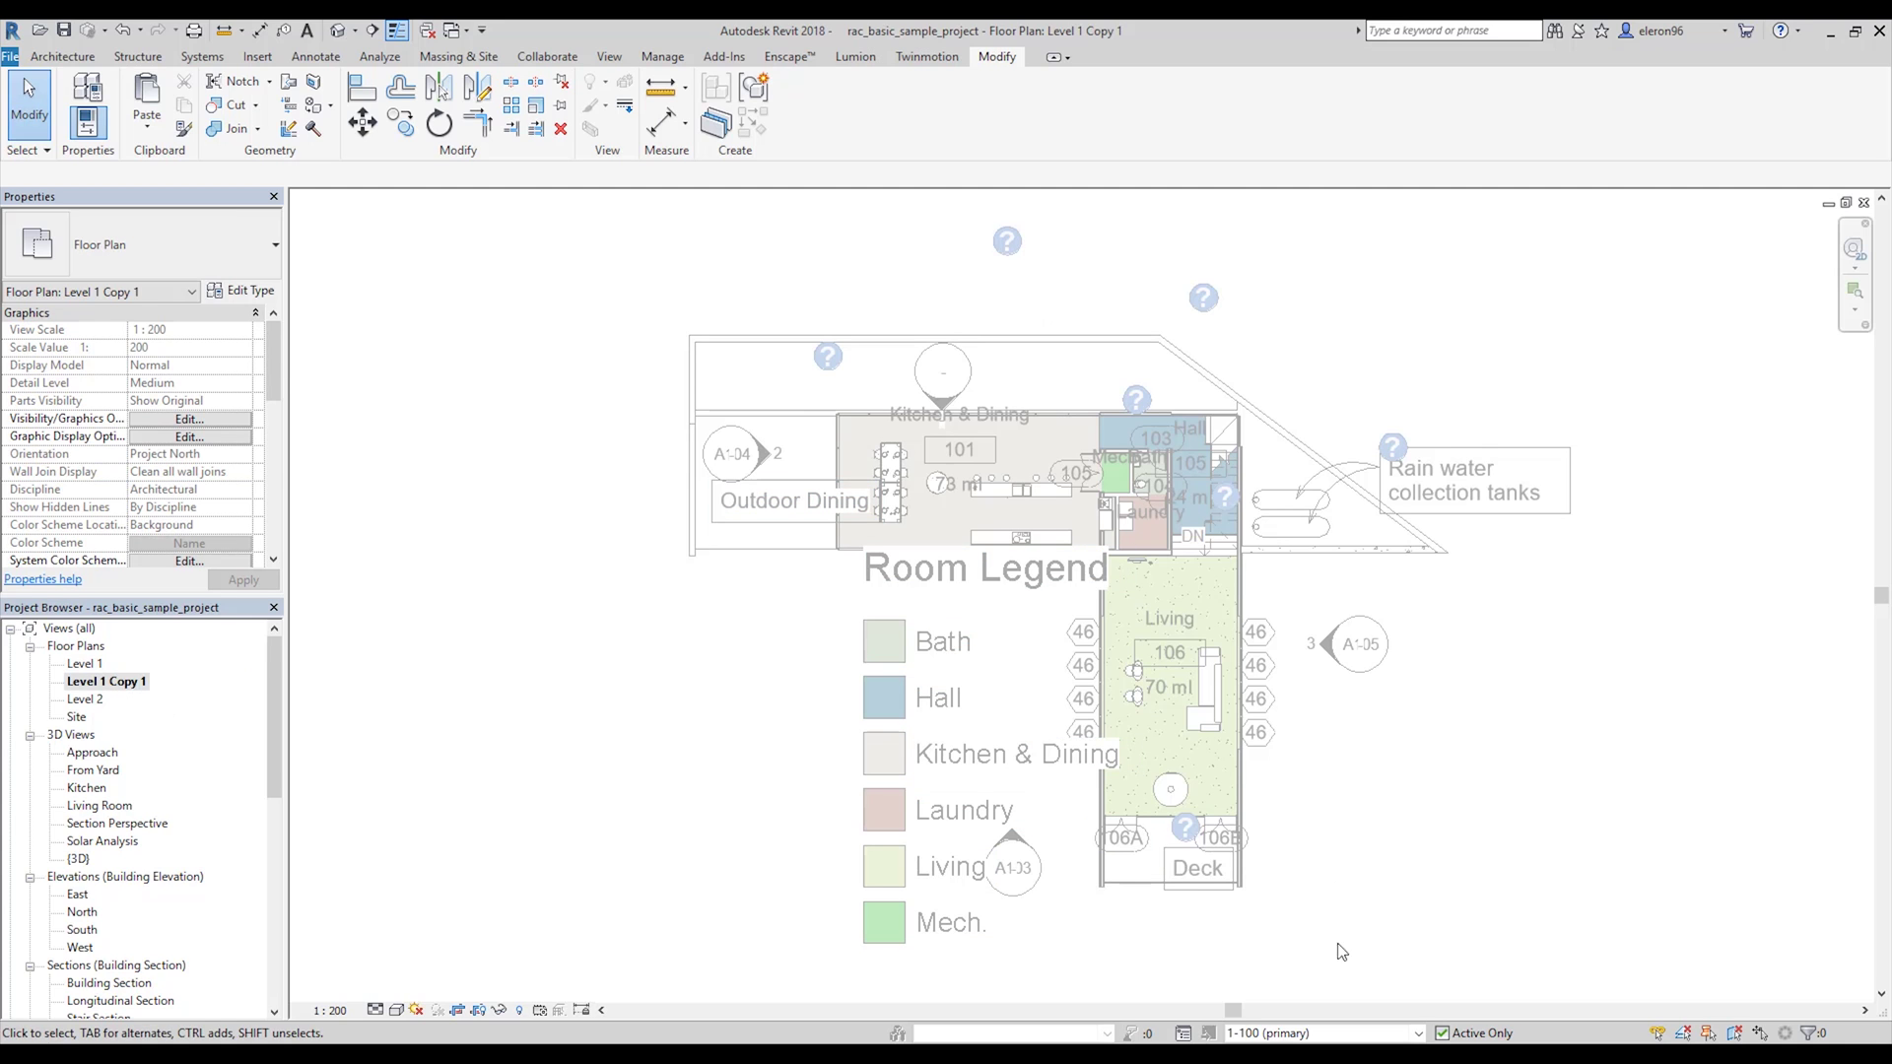
Make 1-200 the active design option and paste grids 1–7 and A–G aligned into Level 1 Copy 1.
click(147, 120)
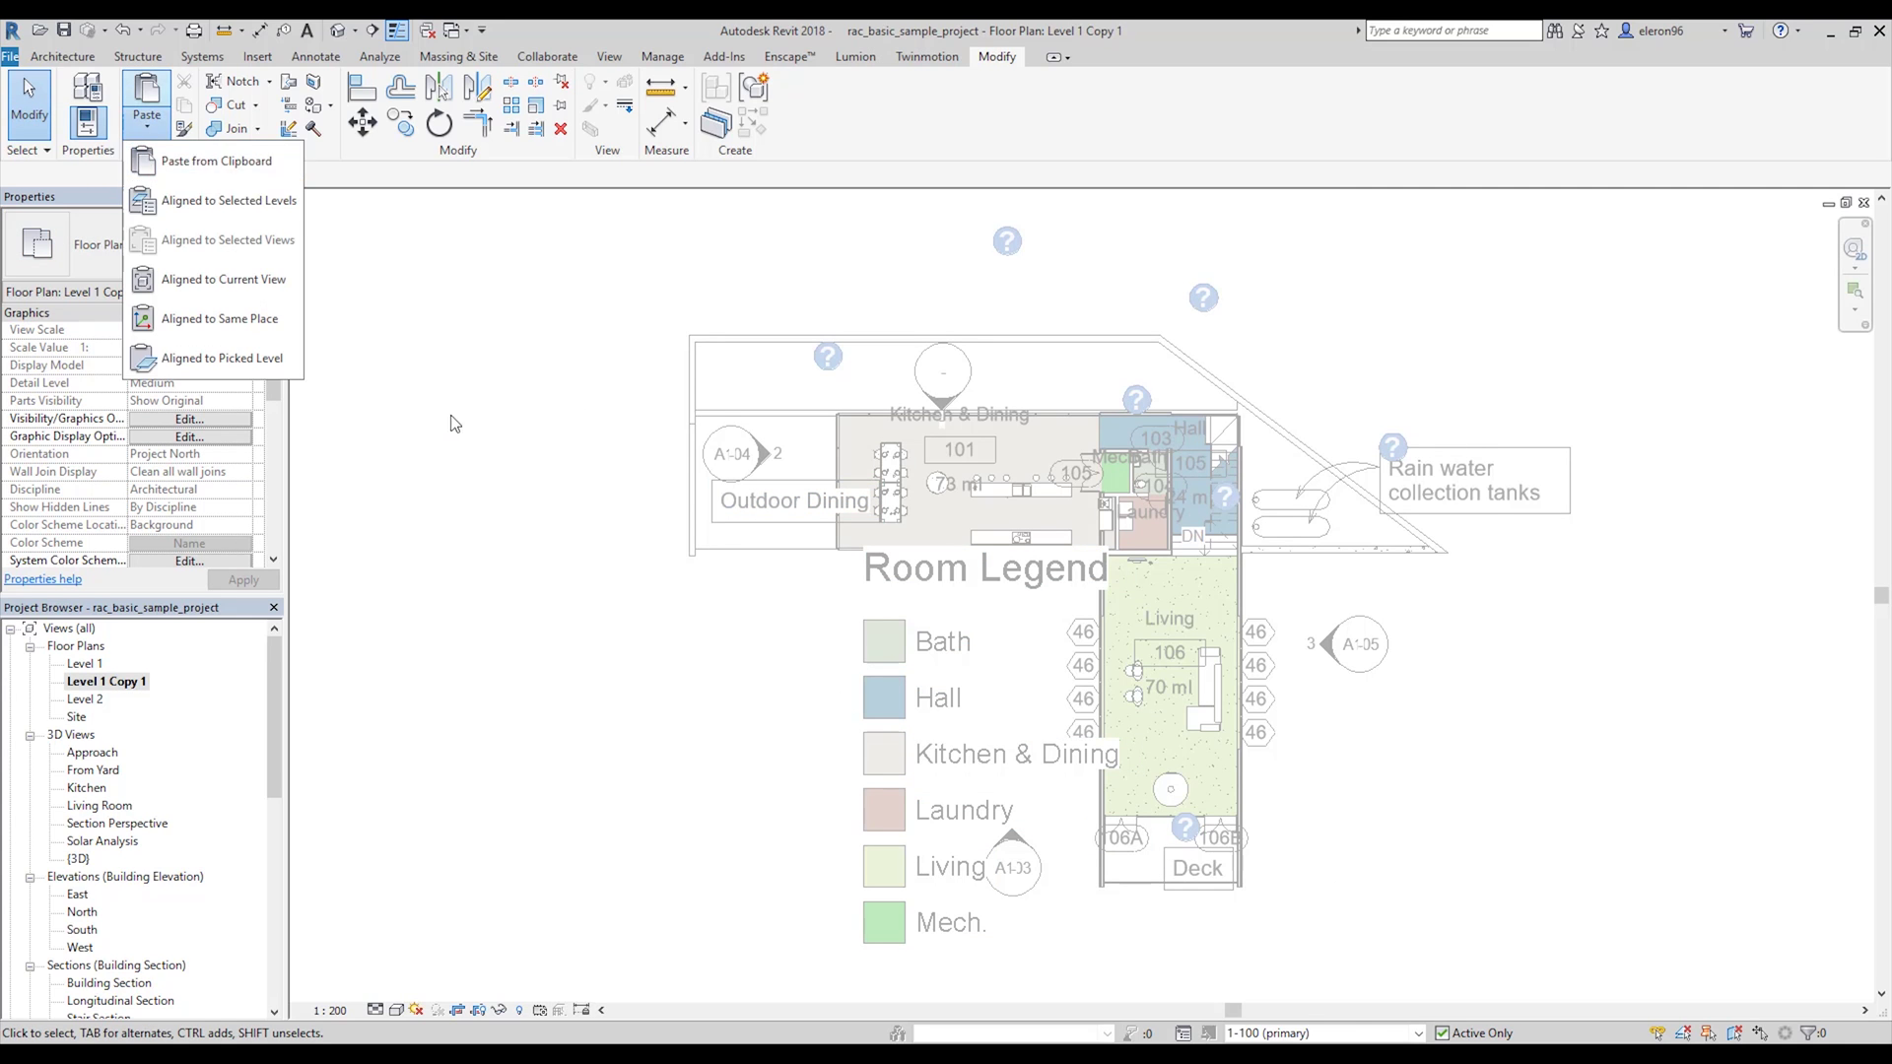
click(1420, 1034)
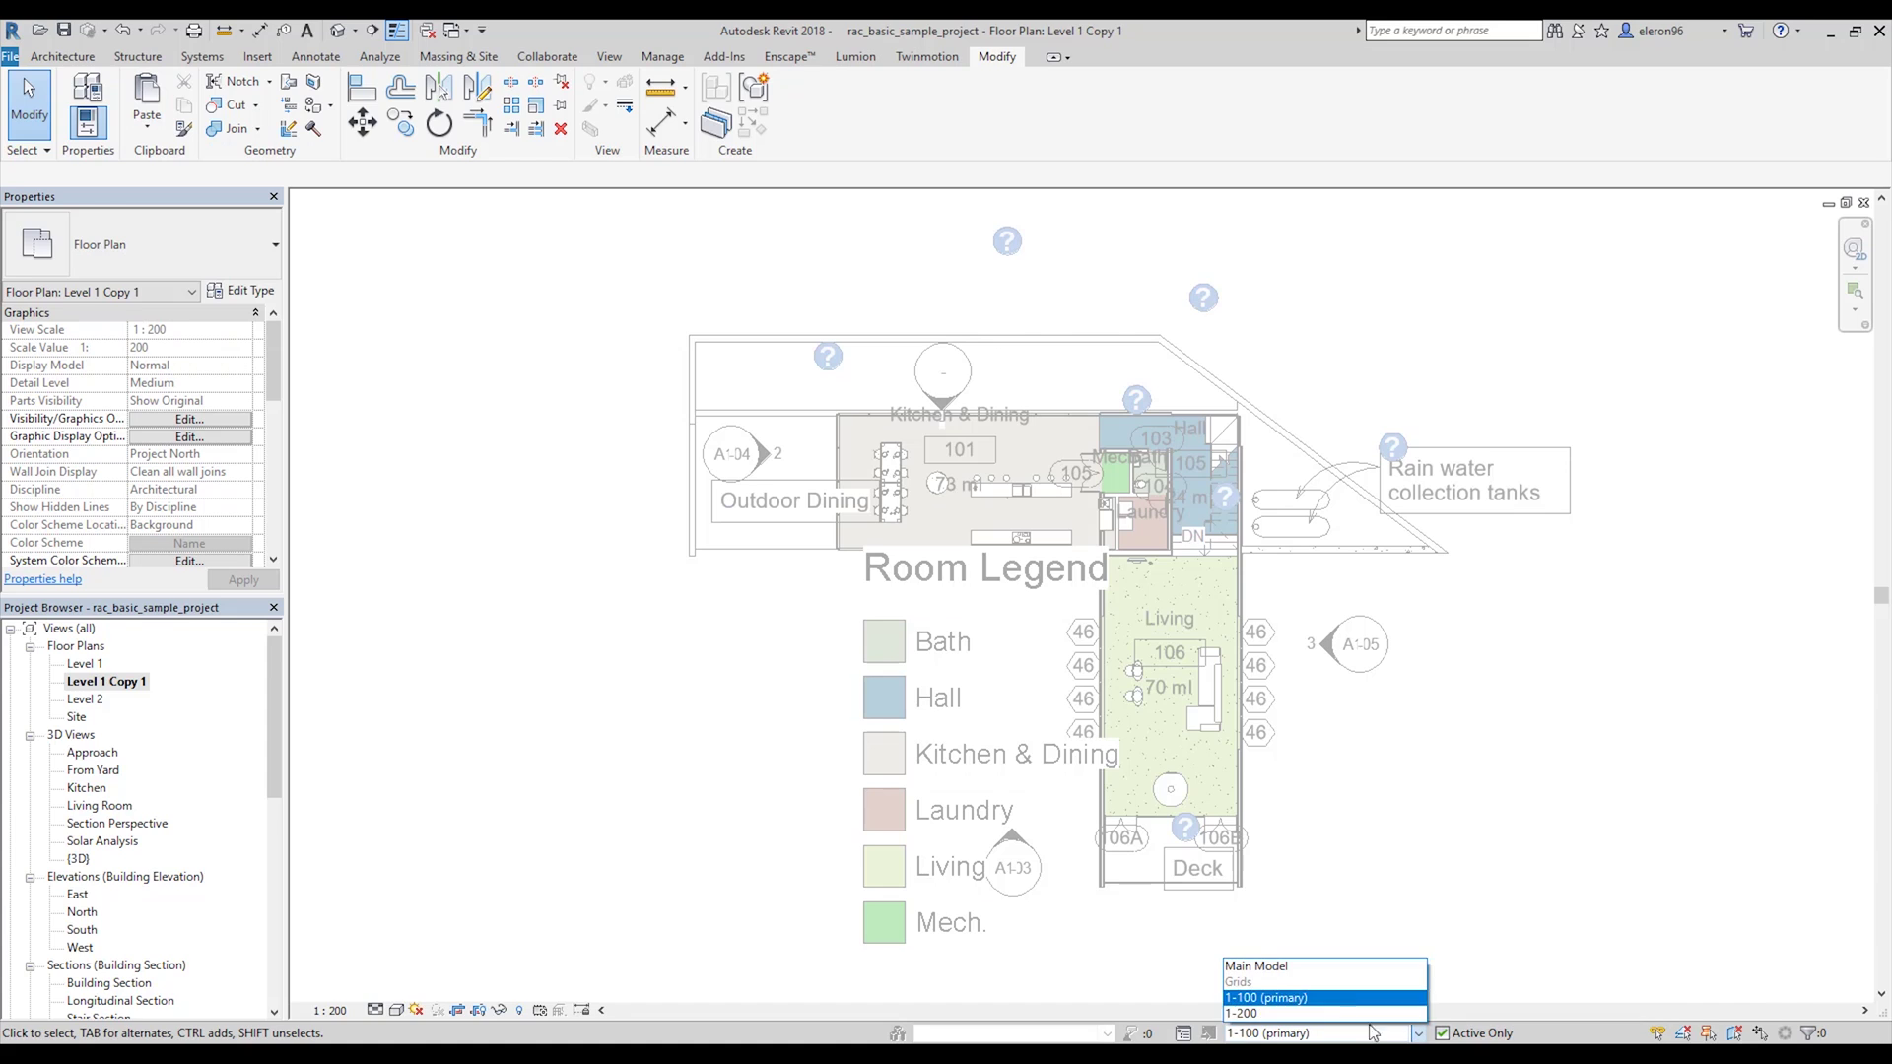
click(1238, 1015)
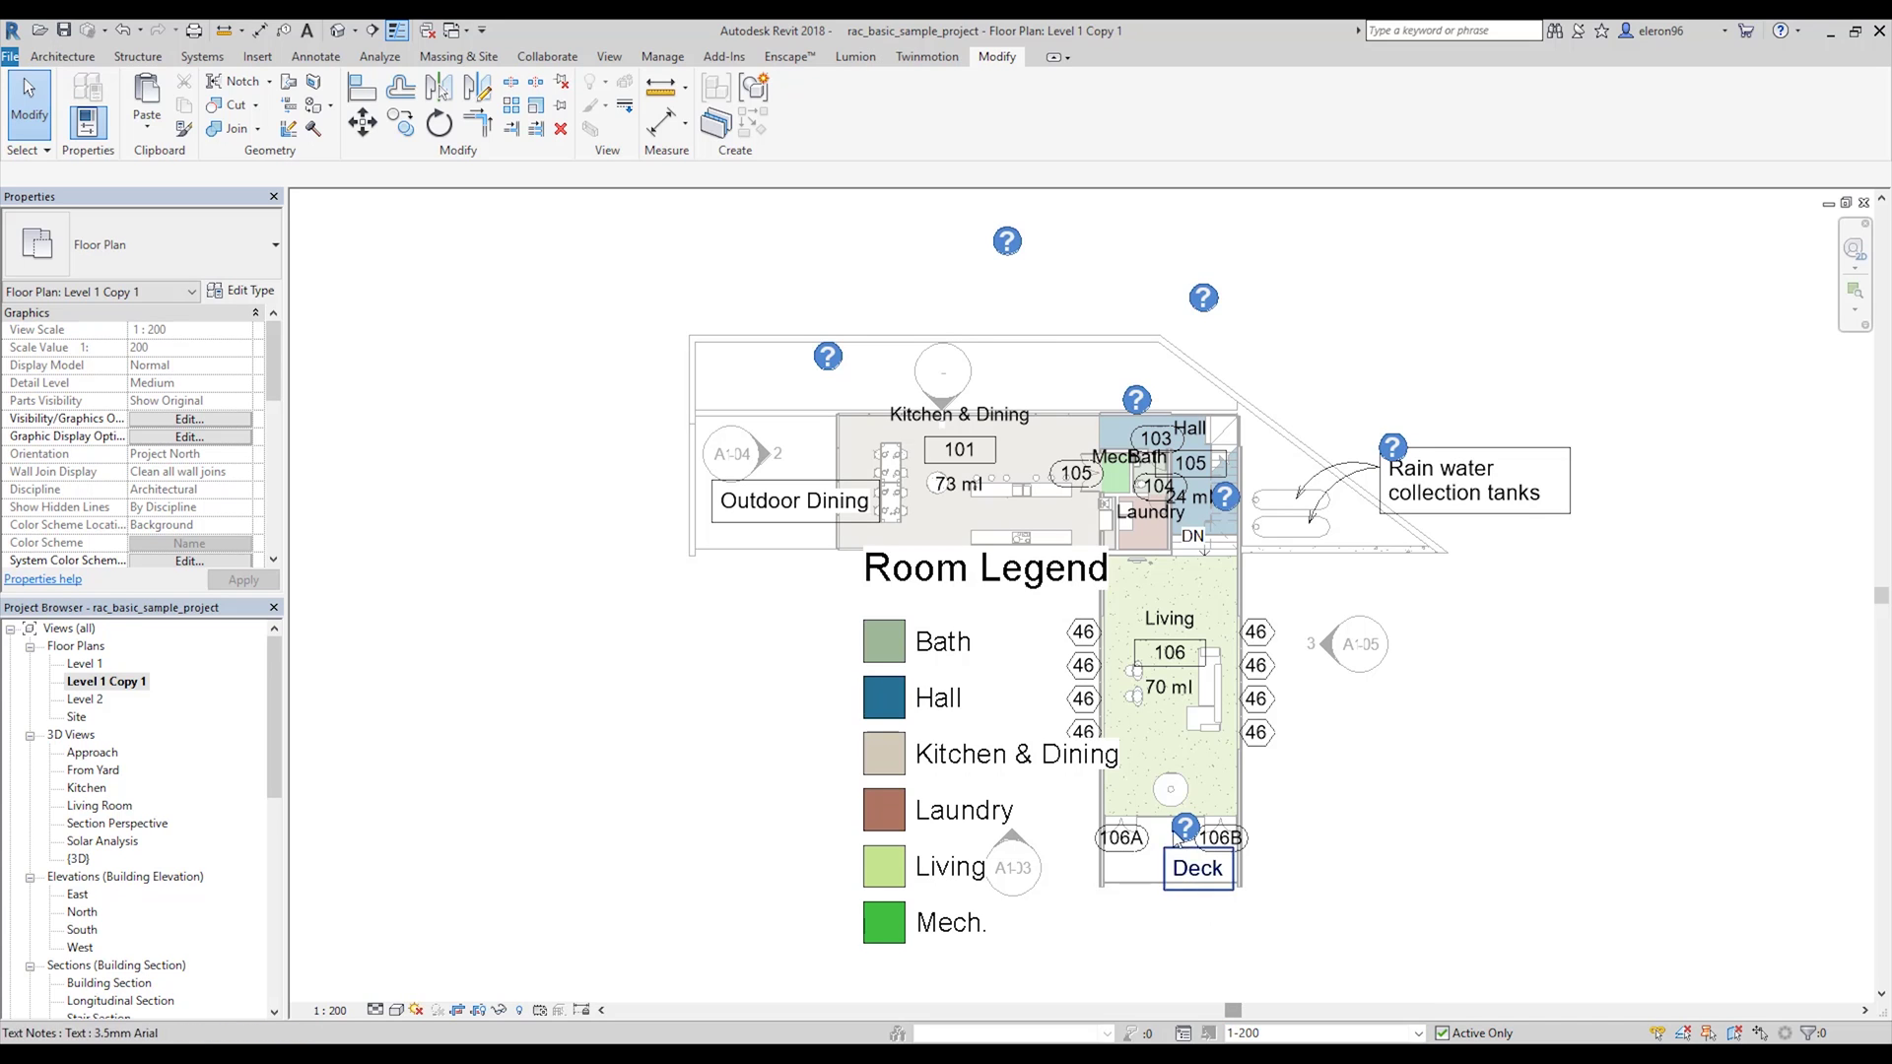
click(146, 126)
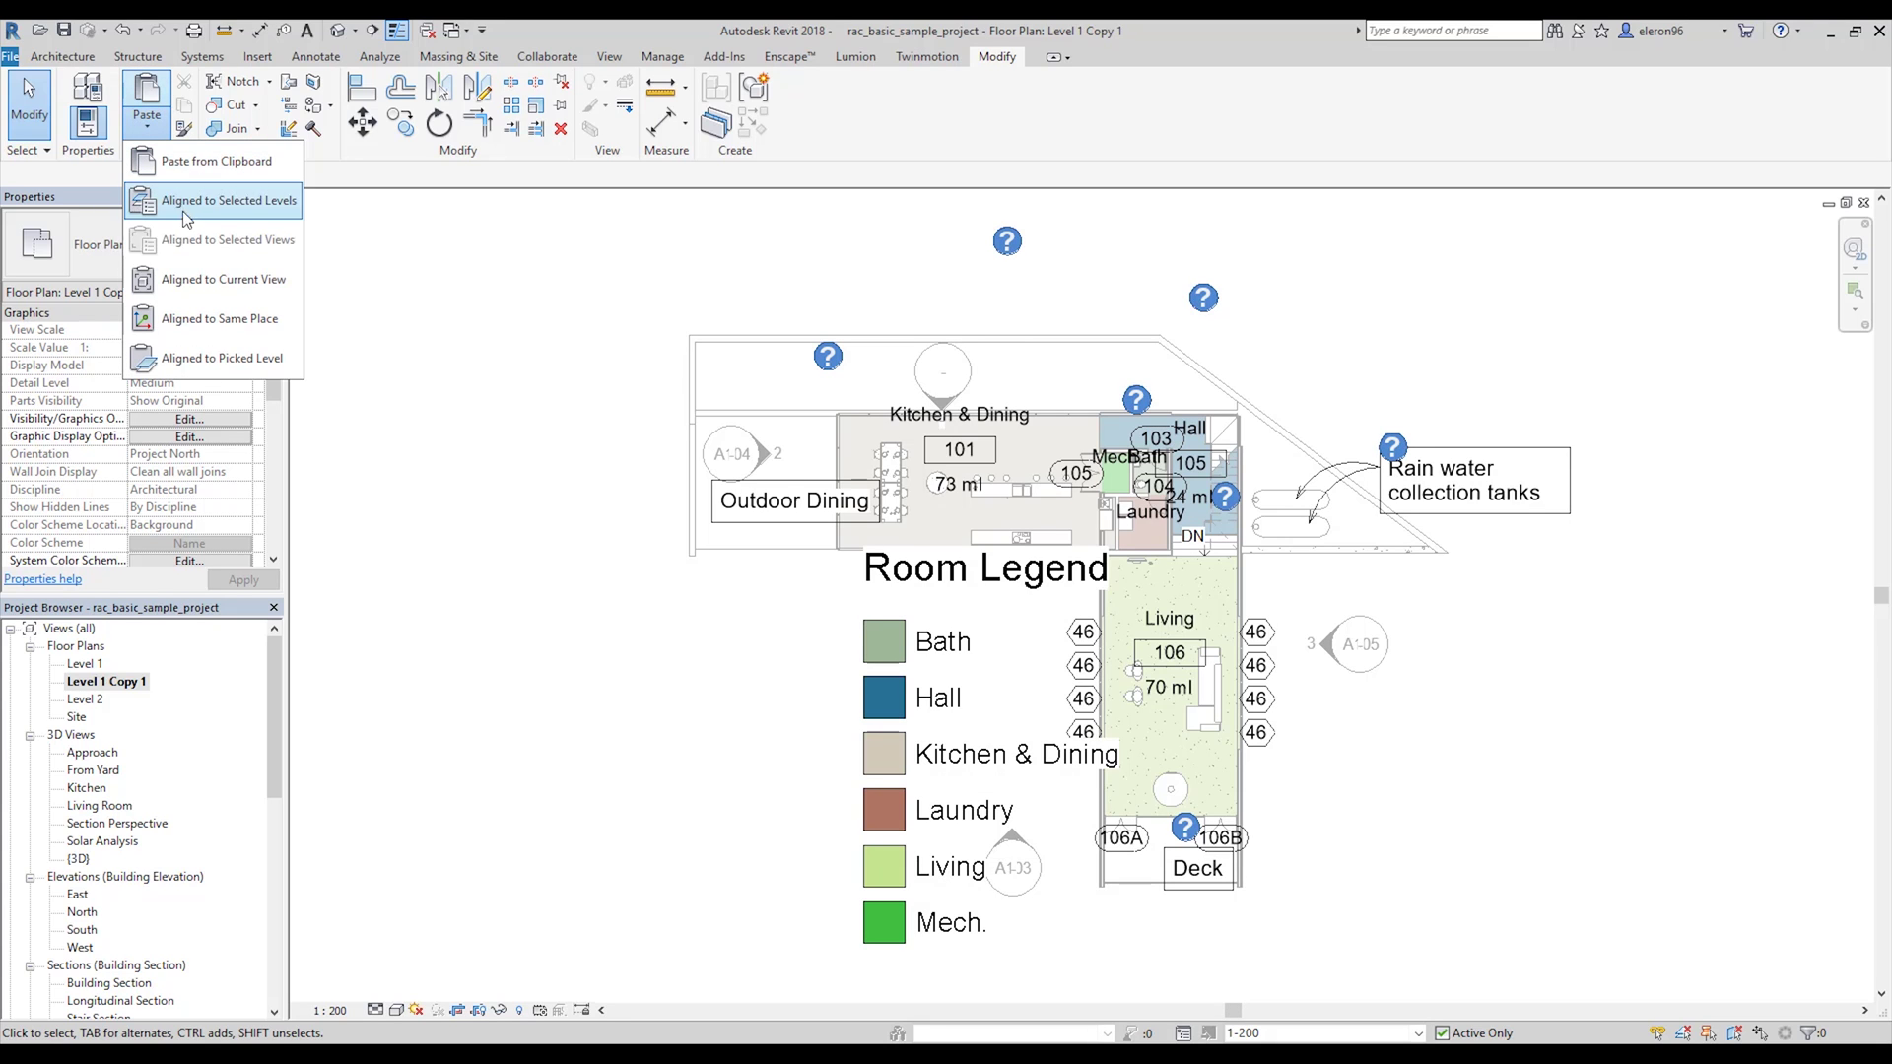
click(206, 285)
click(684, 740)
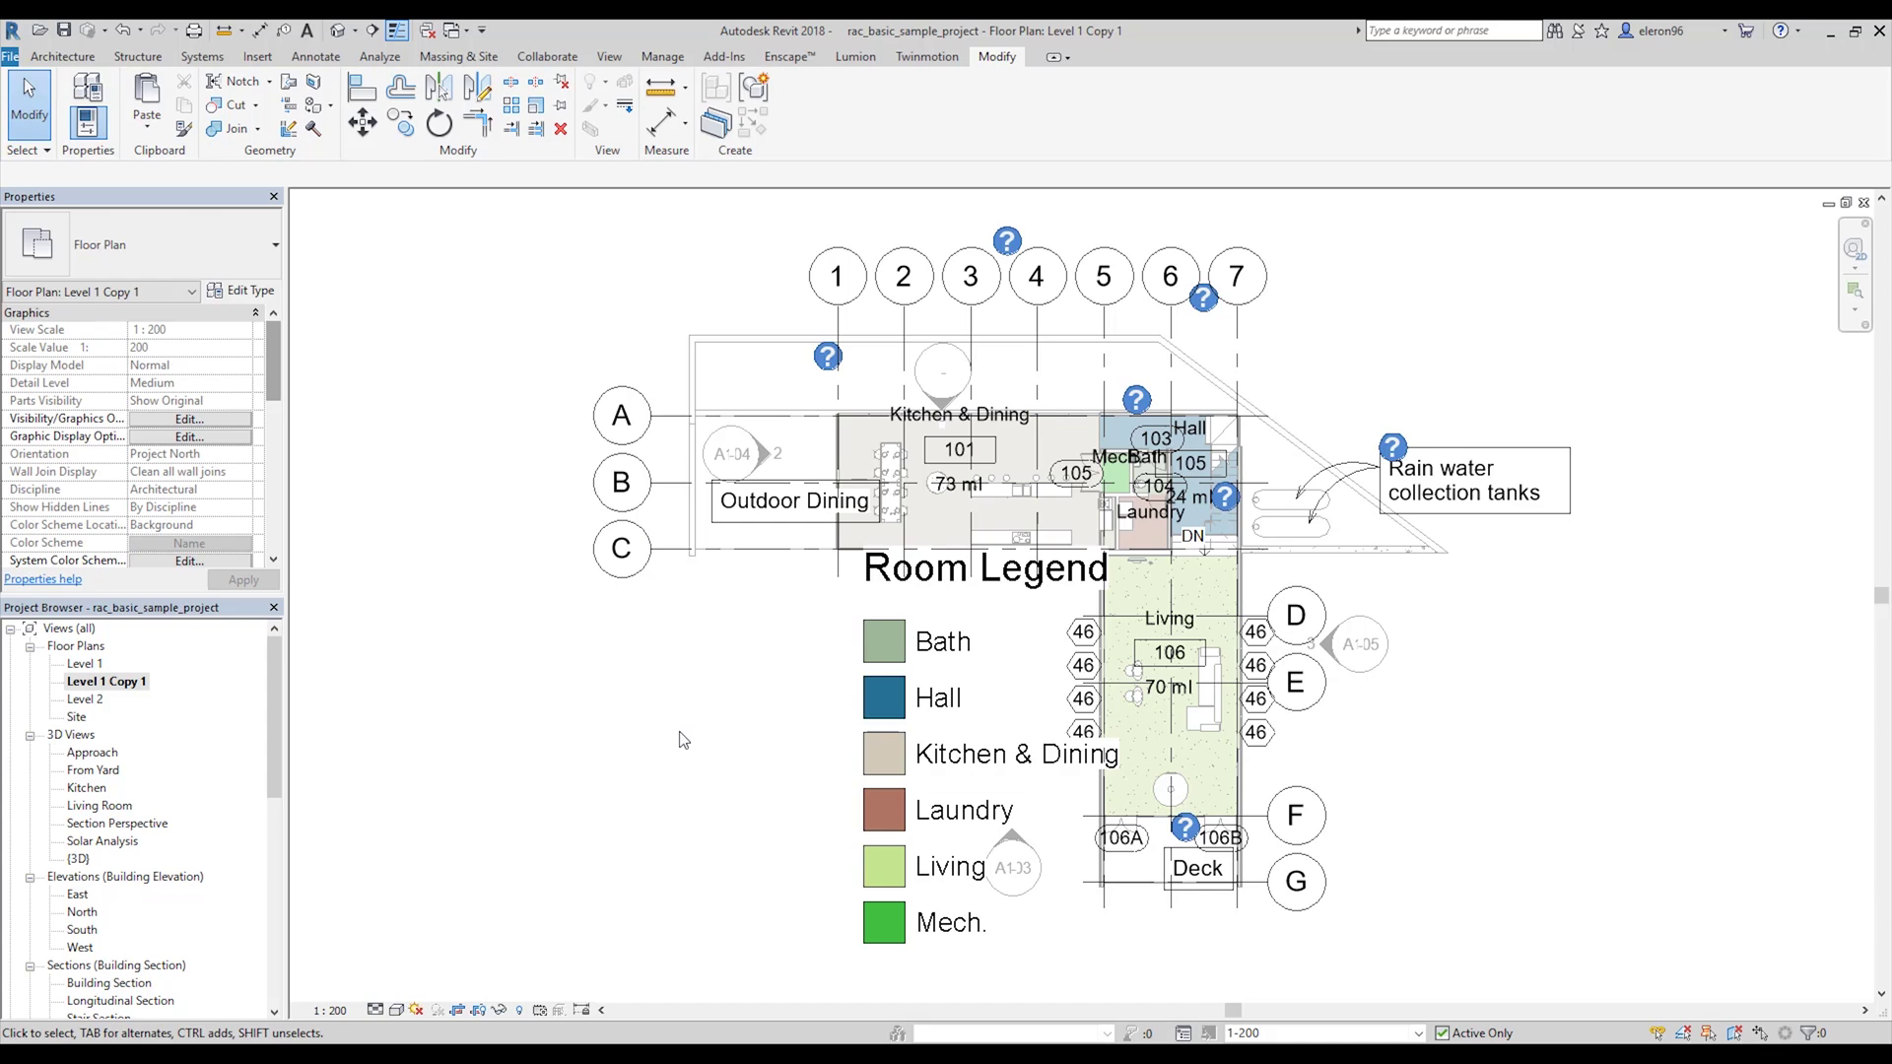
Select grid C and check its grid type properties.
click(661, 554)
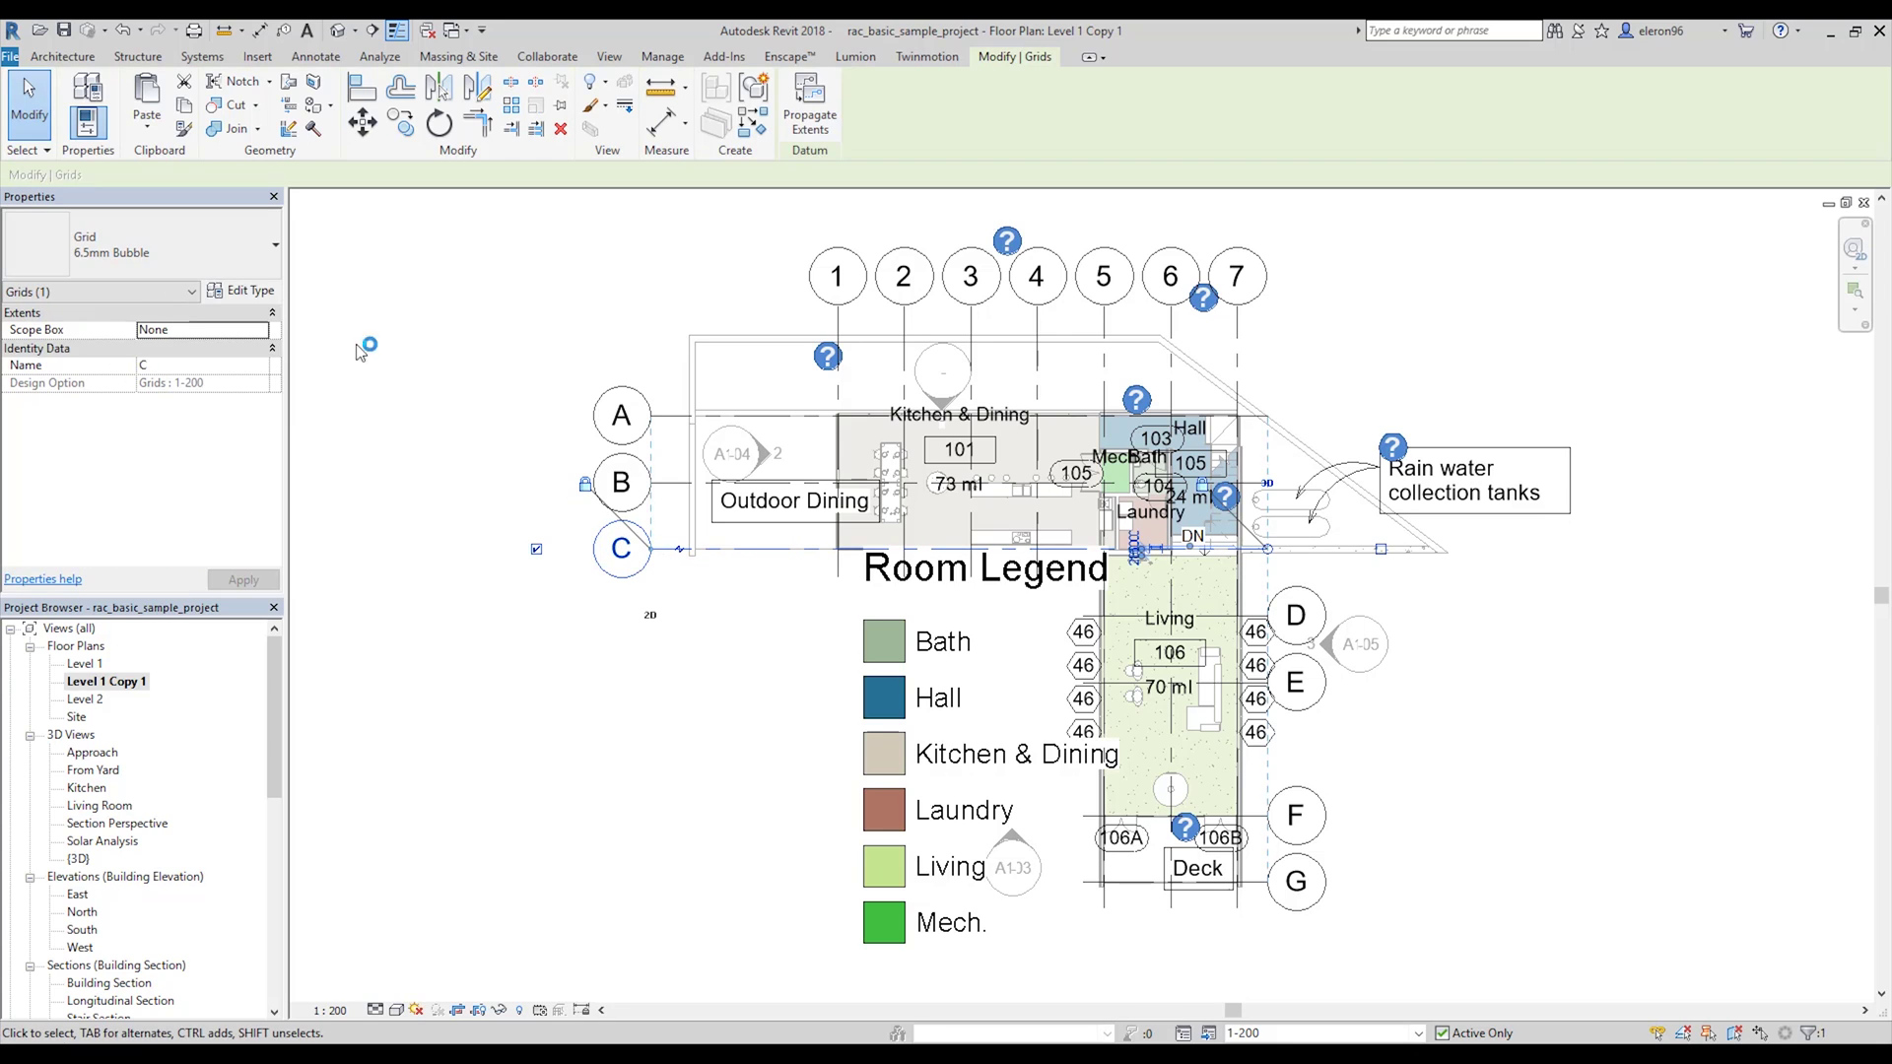
click(257, 295)
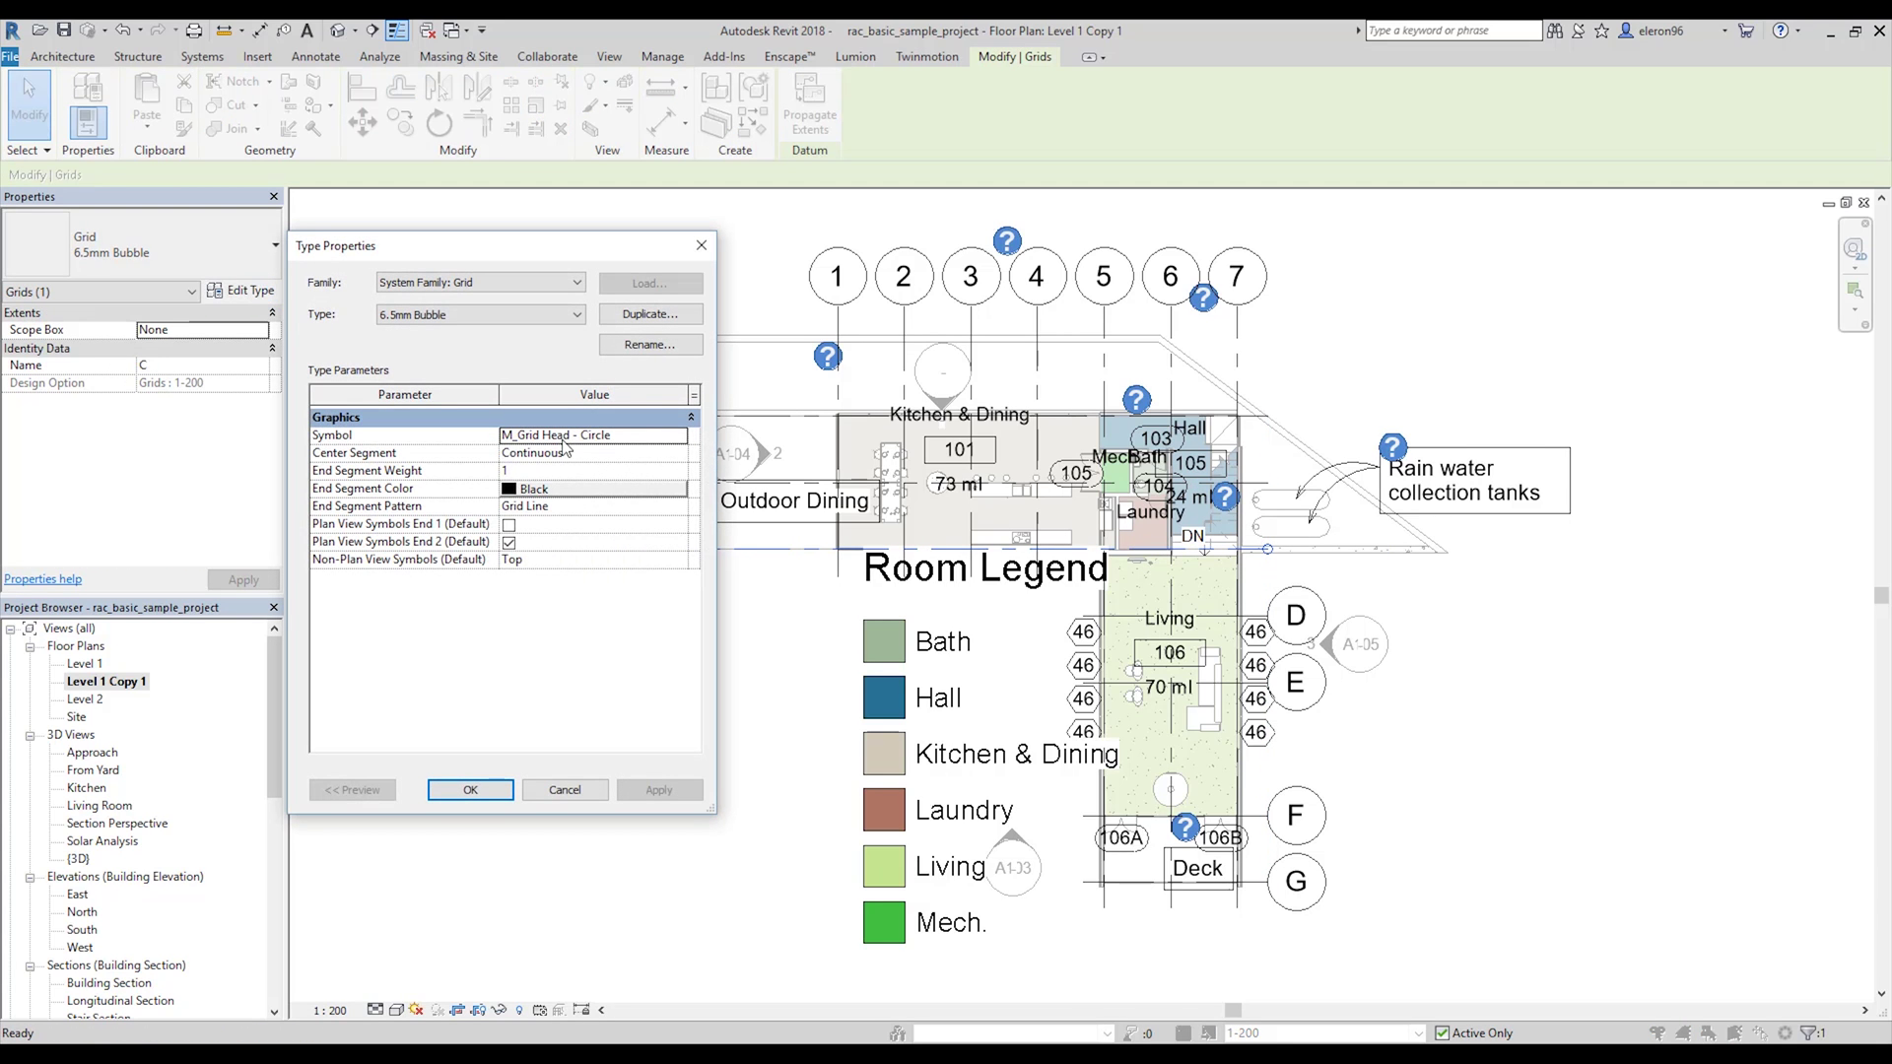
click(700, 247)
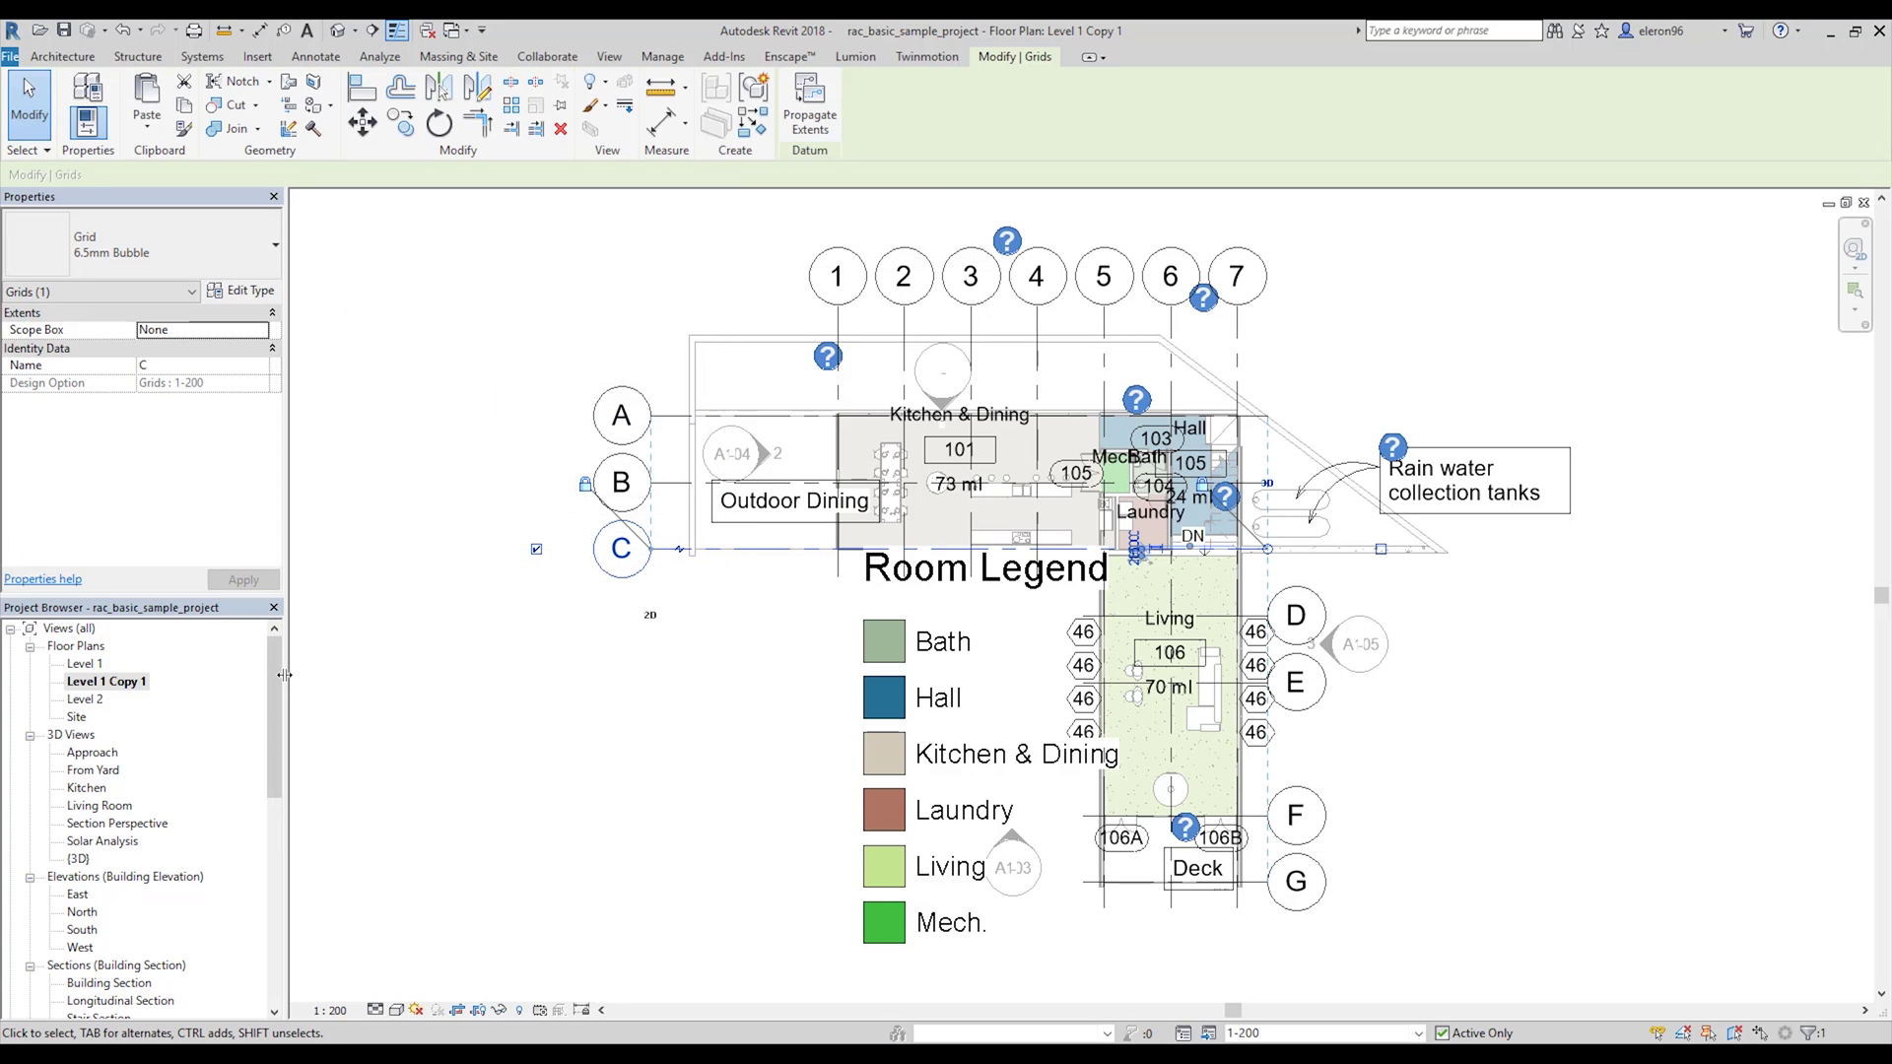
drag(275, 690, 268, 943)
key(Escape)
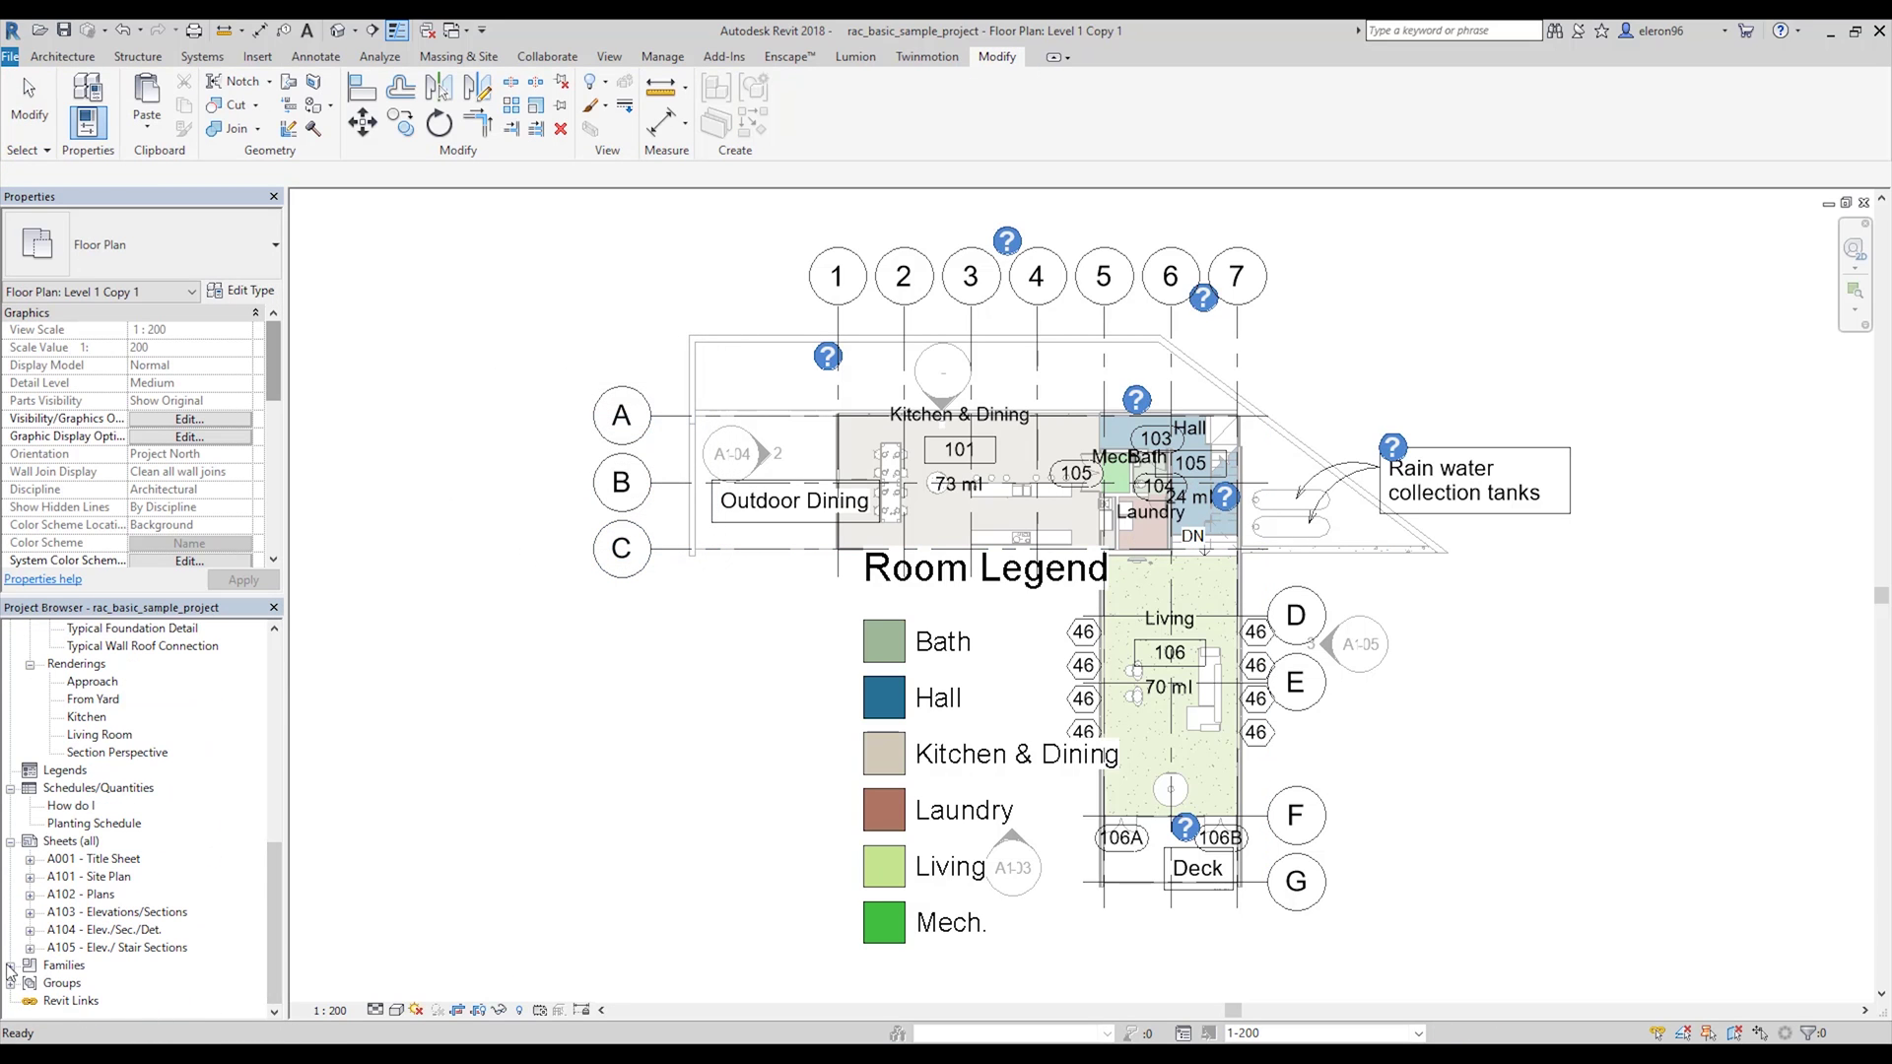
Edit M_Grid Head - Circle from the project's Annotation Symbols families.
click(10, 965)
click(29, 646)
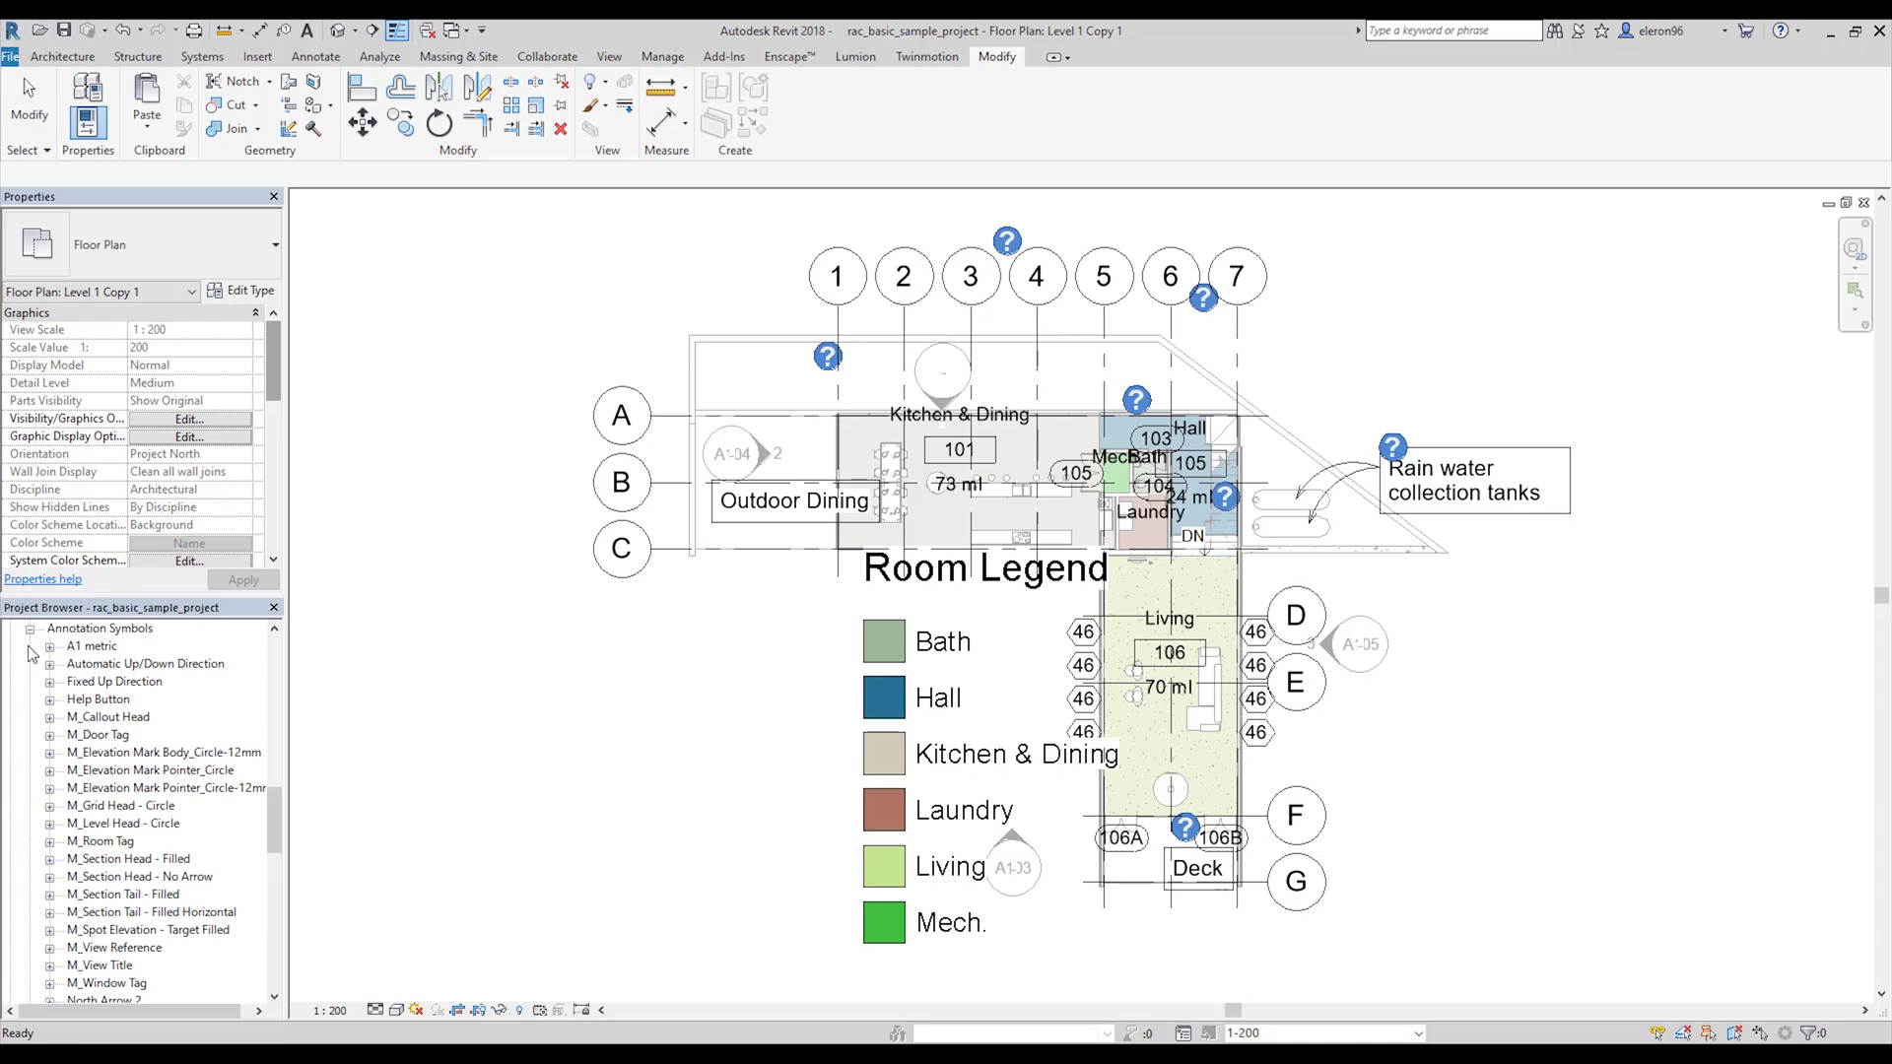
right_click(150, 808)
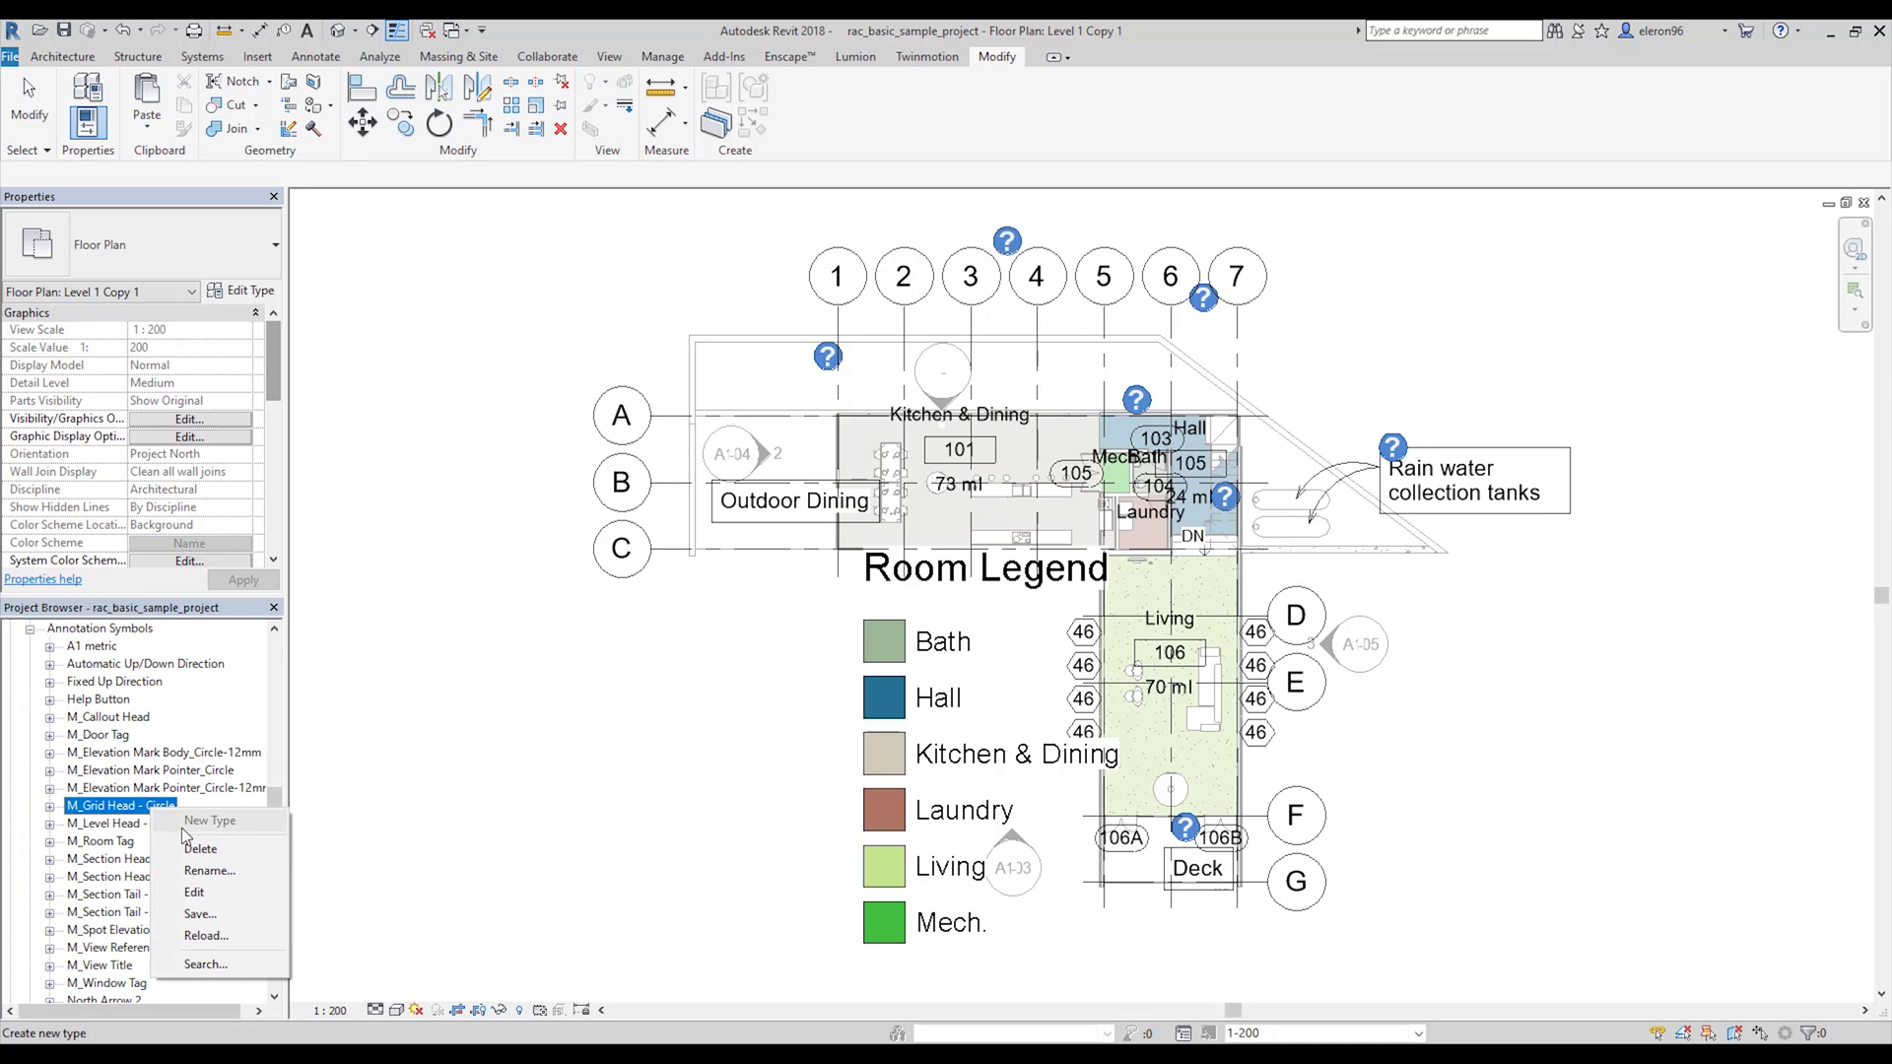
click(197, 893)
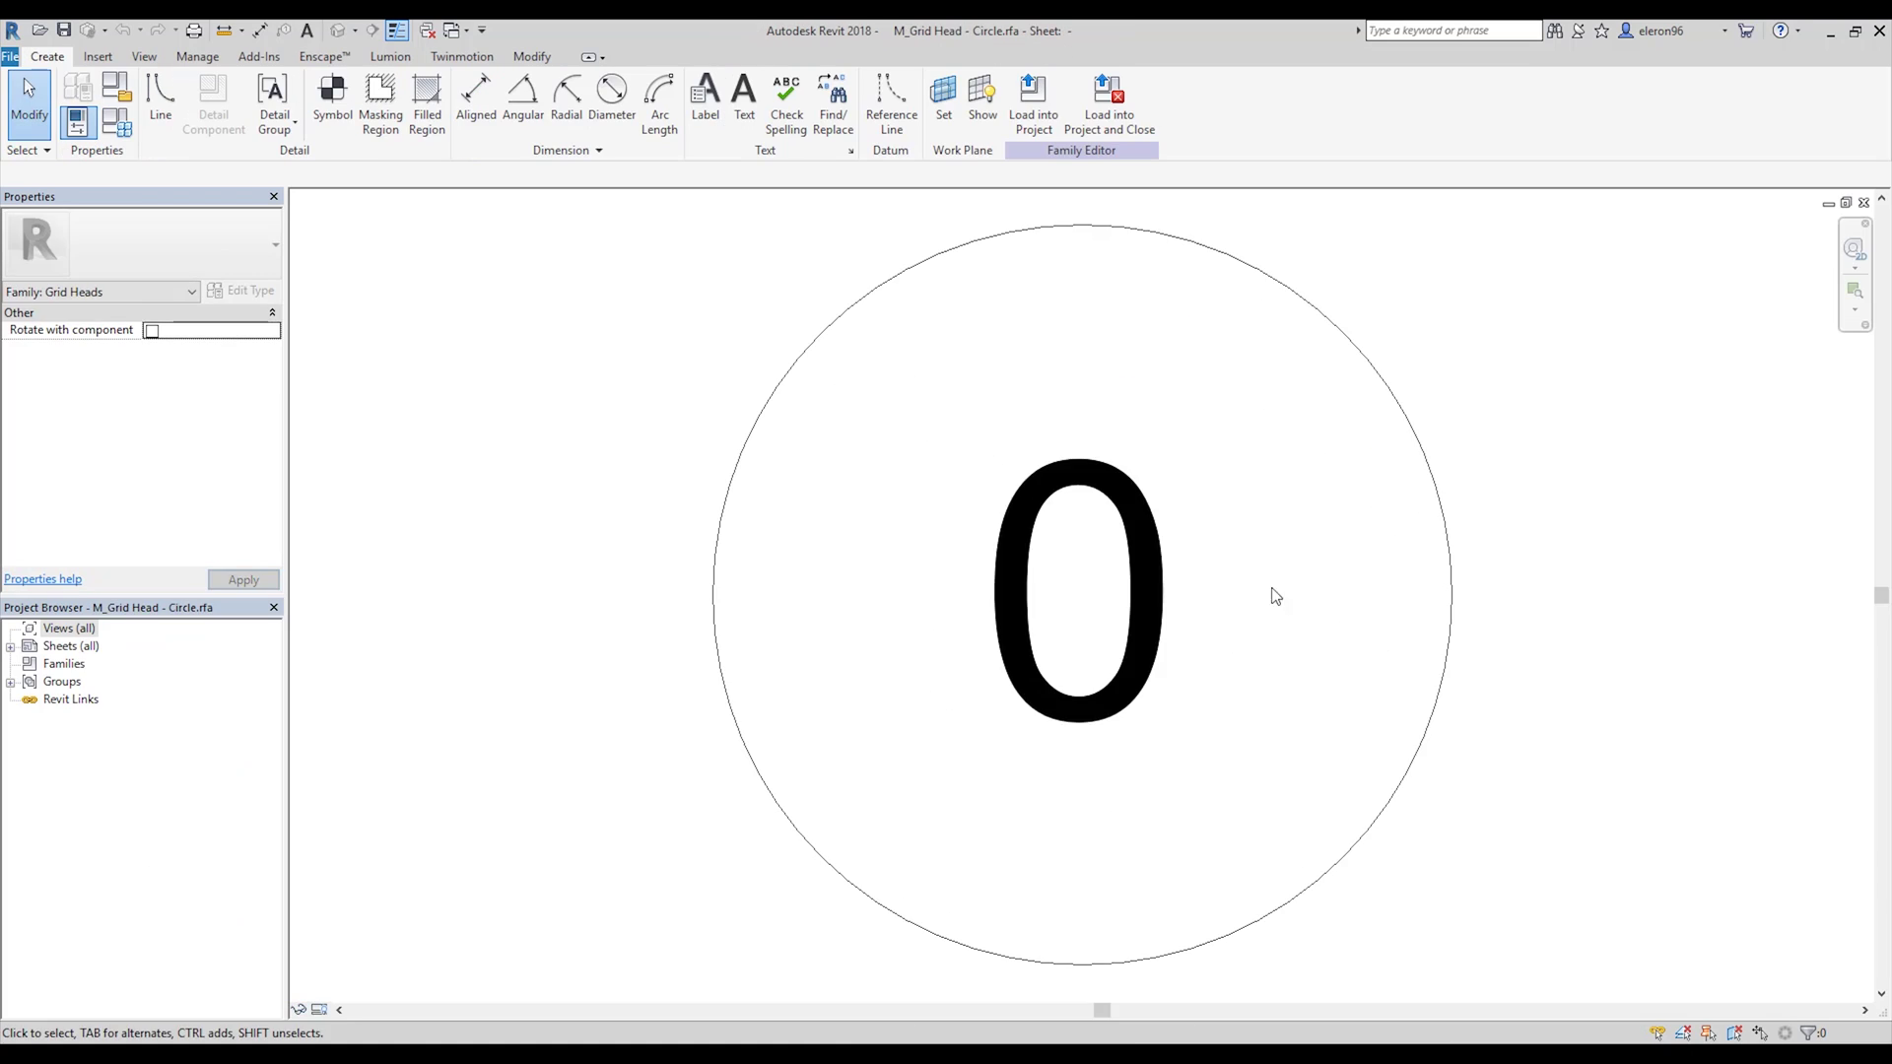
Change the grid head label's type text size from 4.5 mm to 2 mm.
click(1052, 483)
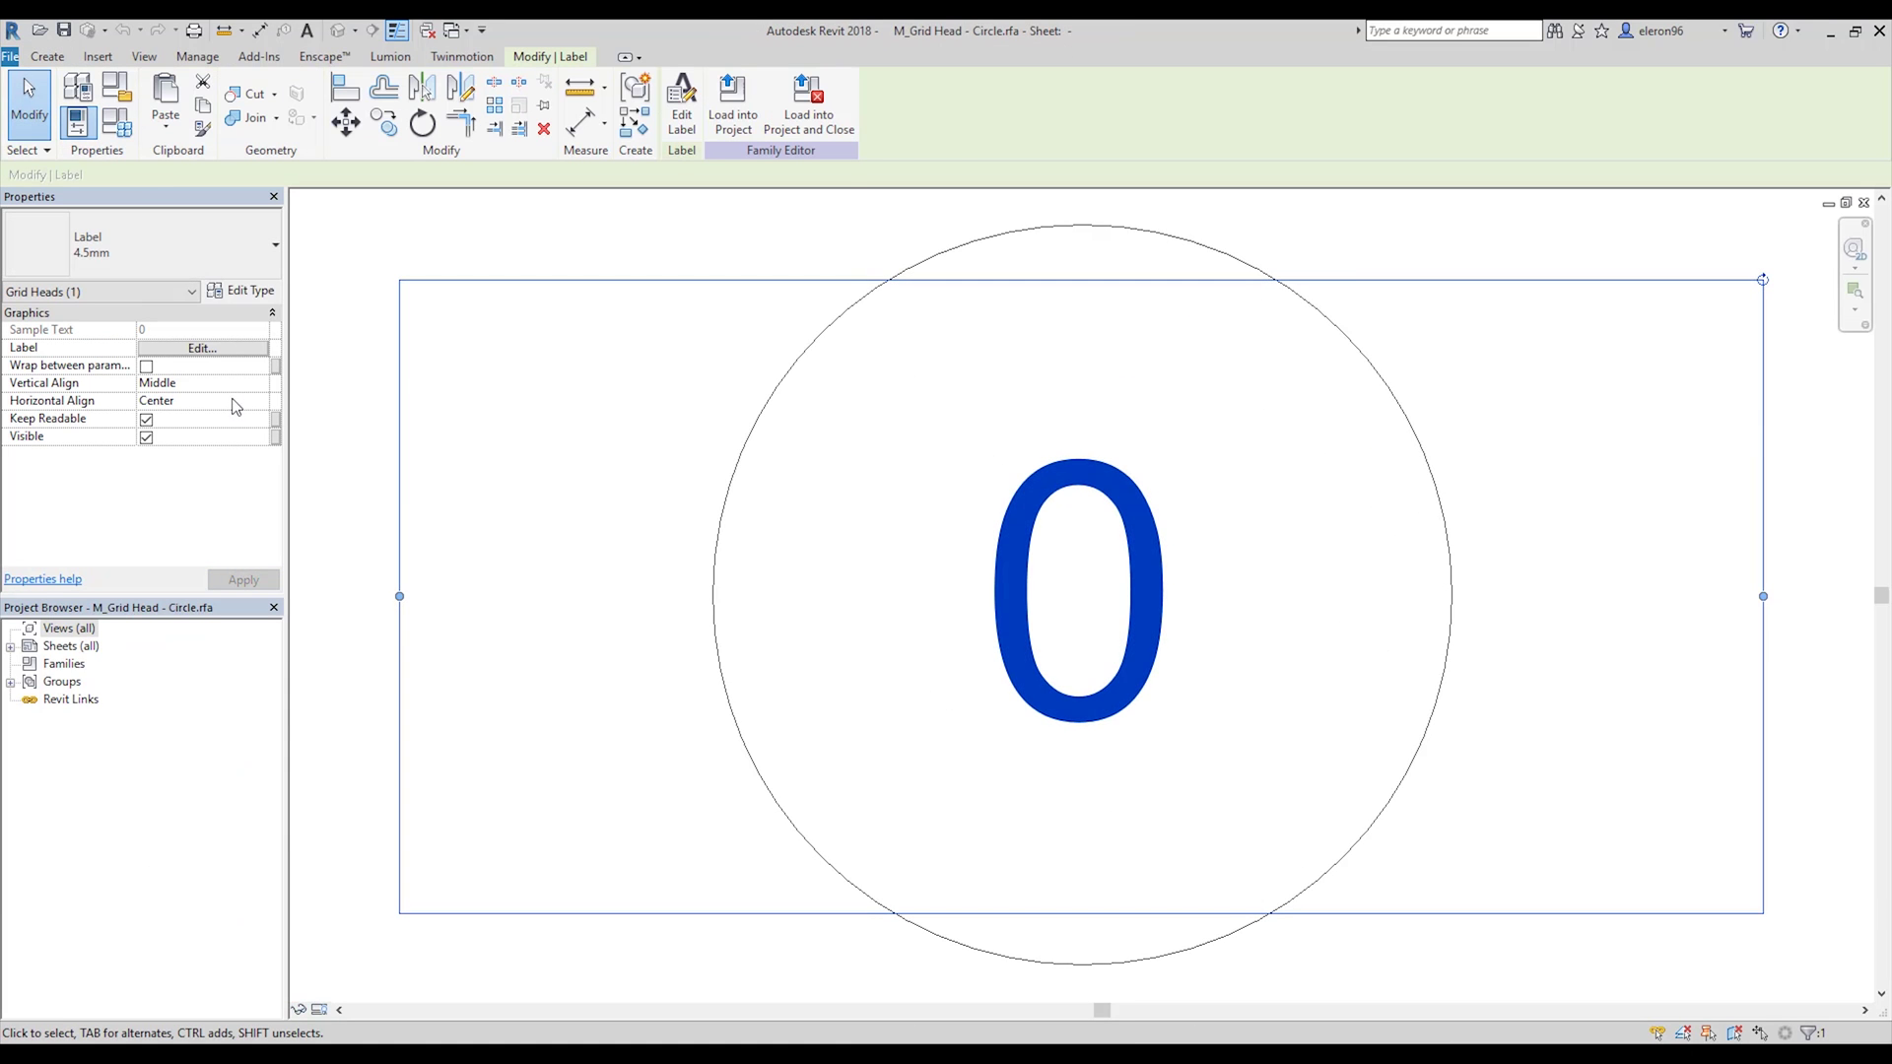
click(242, 290)
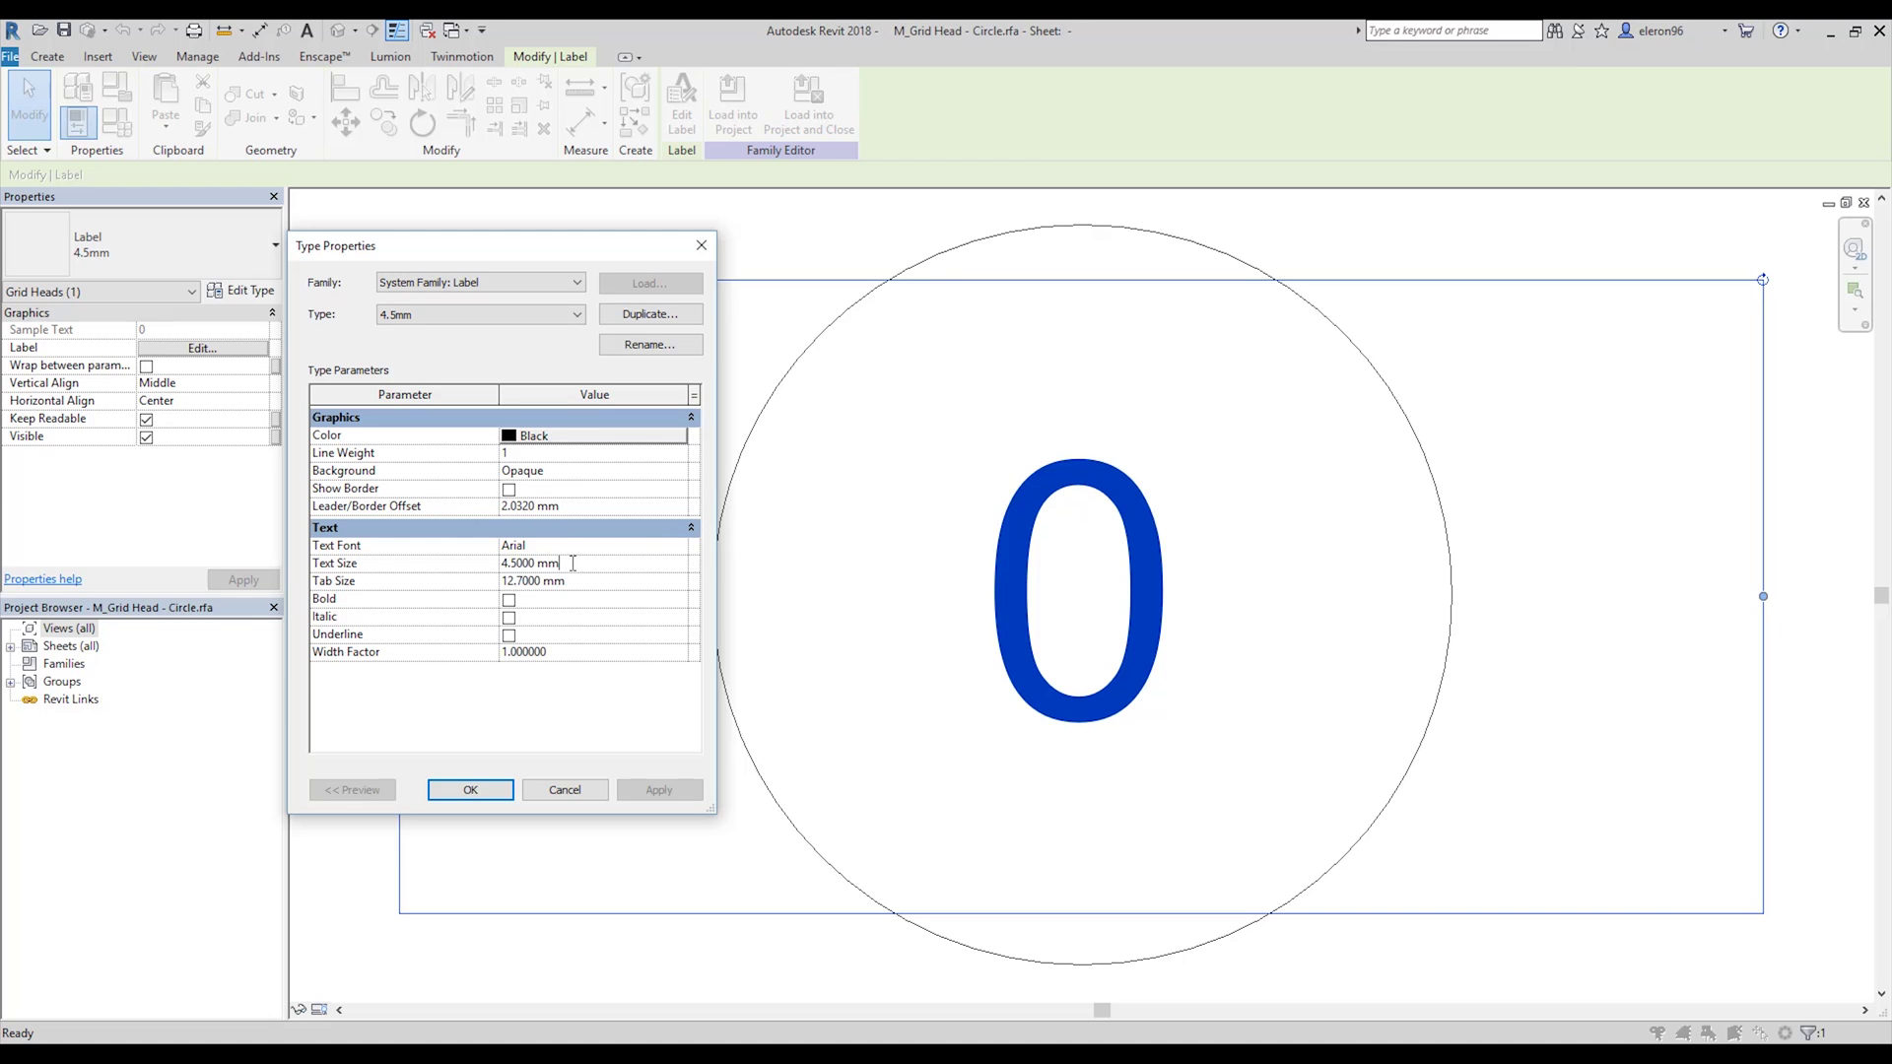
drag(572, 562, 450, 571)
text(2)
key(Return)
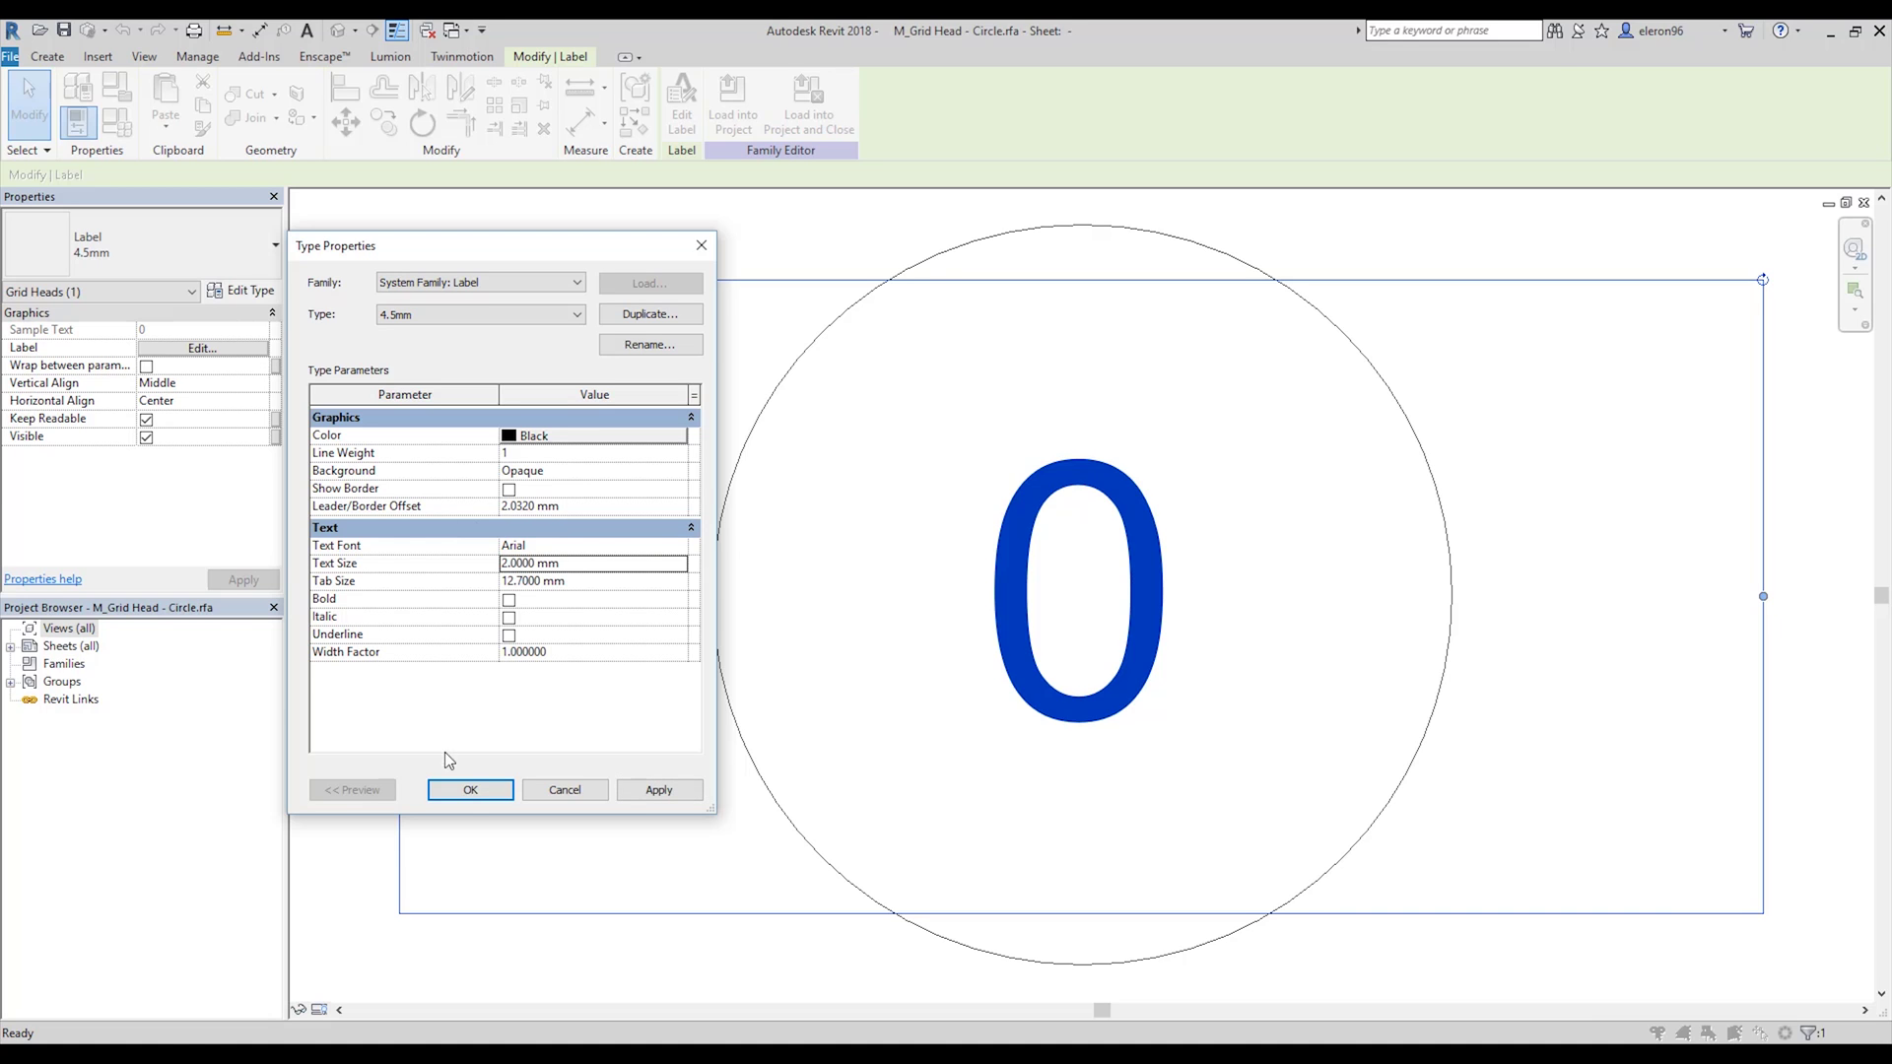
click(470, 791)
key(Escape)
Reduce the grid head circle's radius from 6.5 to 3.
click(802, 351)
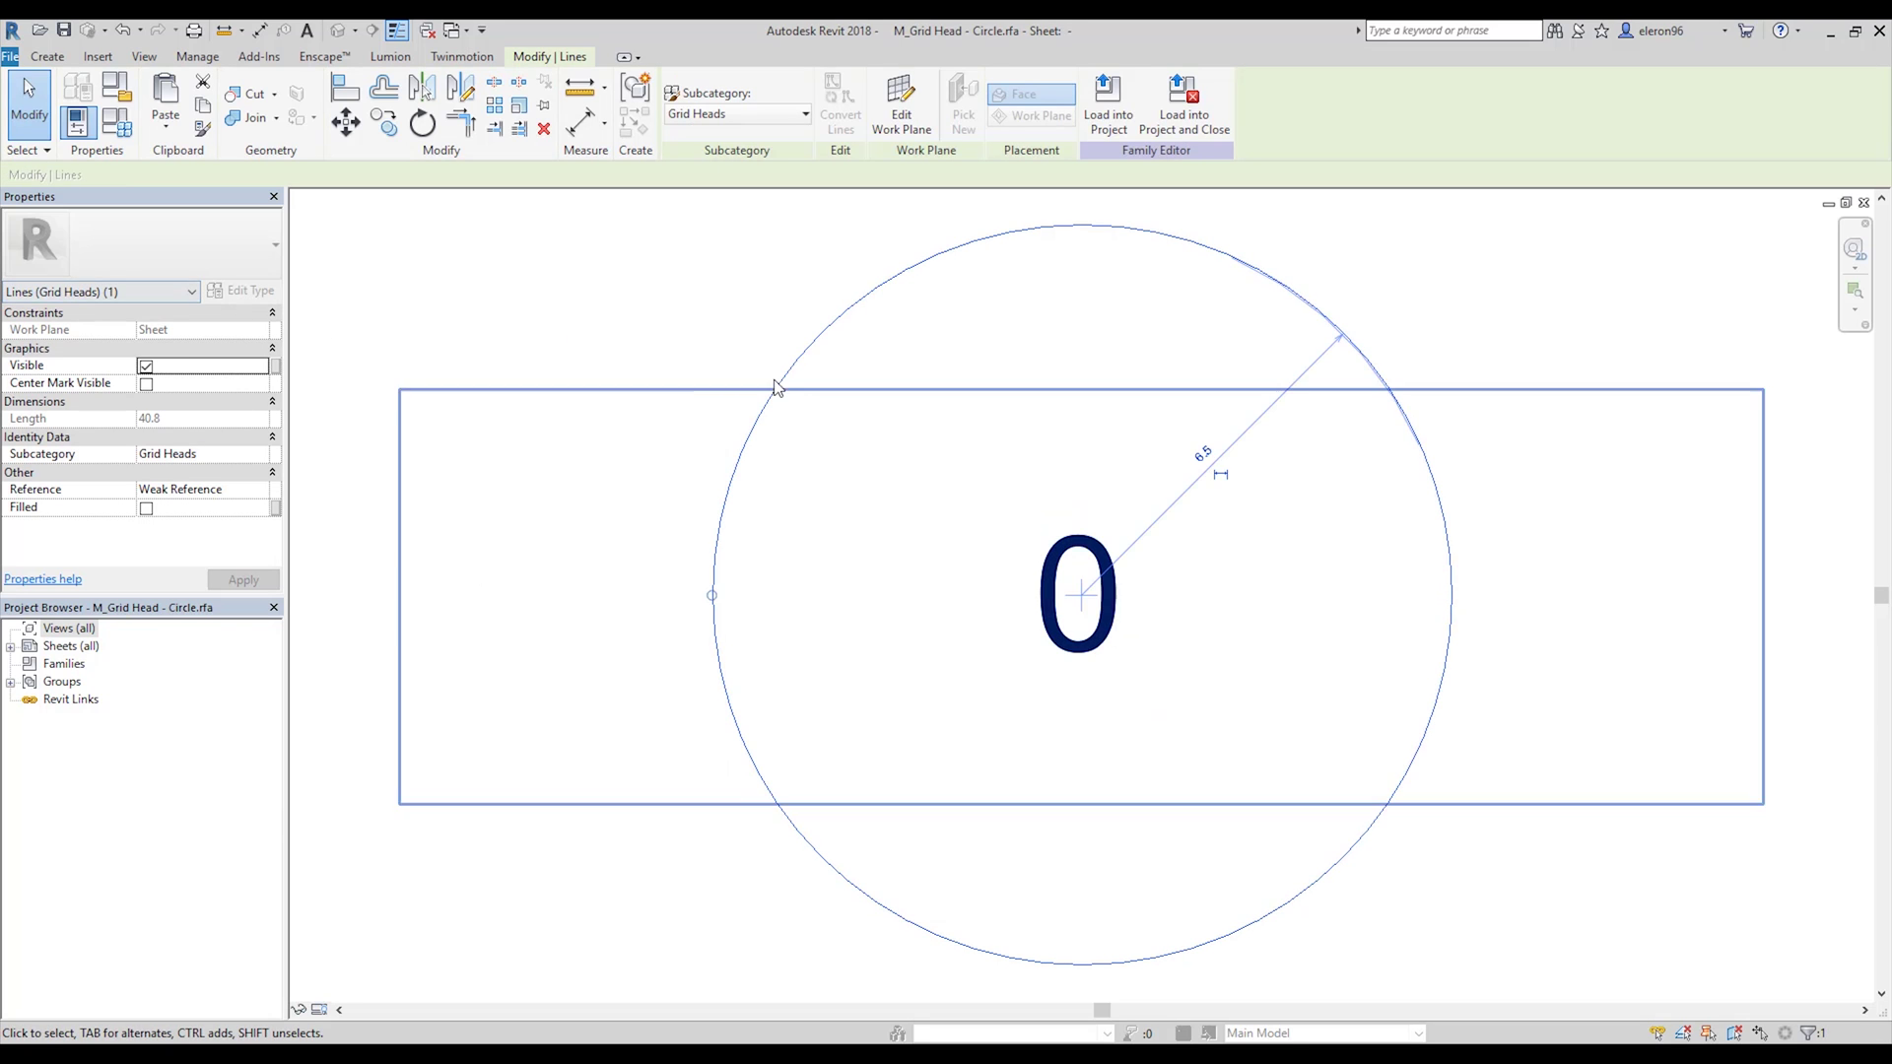
click(755, 295)
click(832, 325)
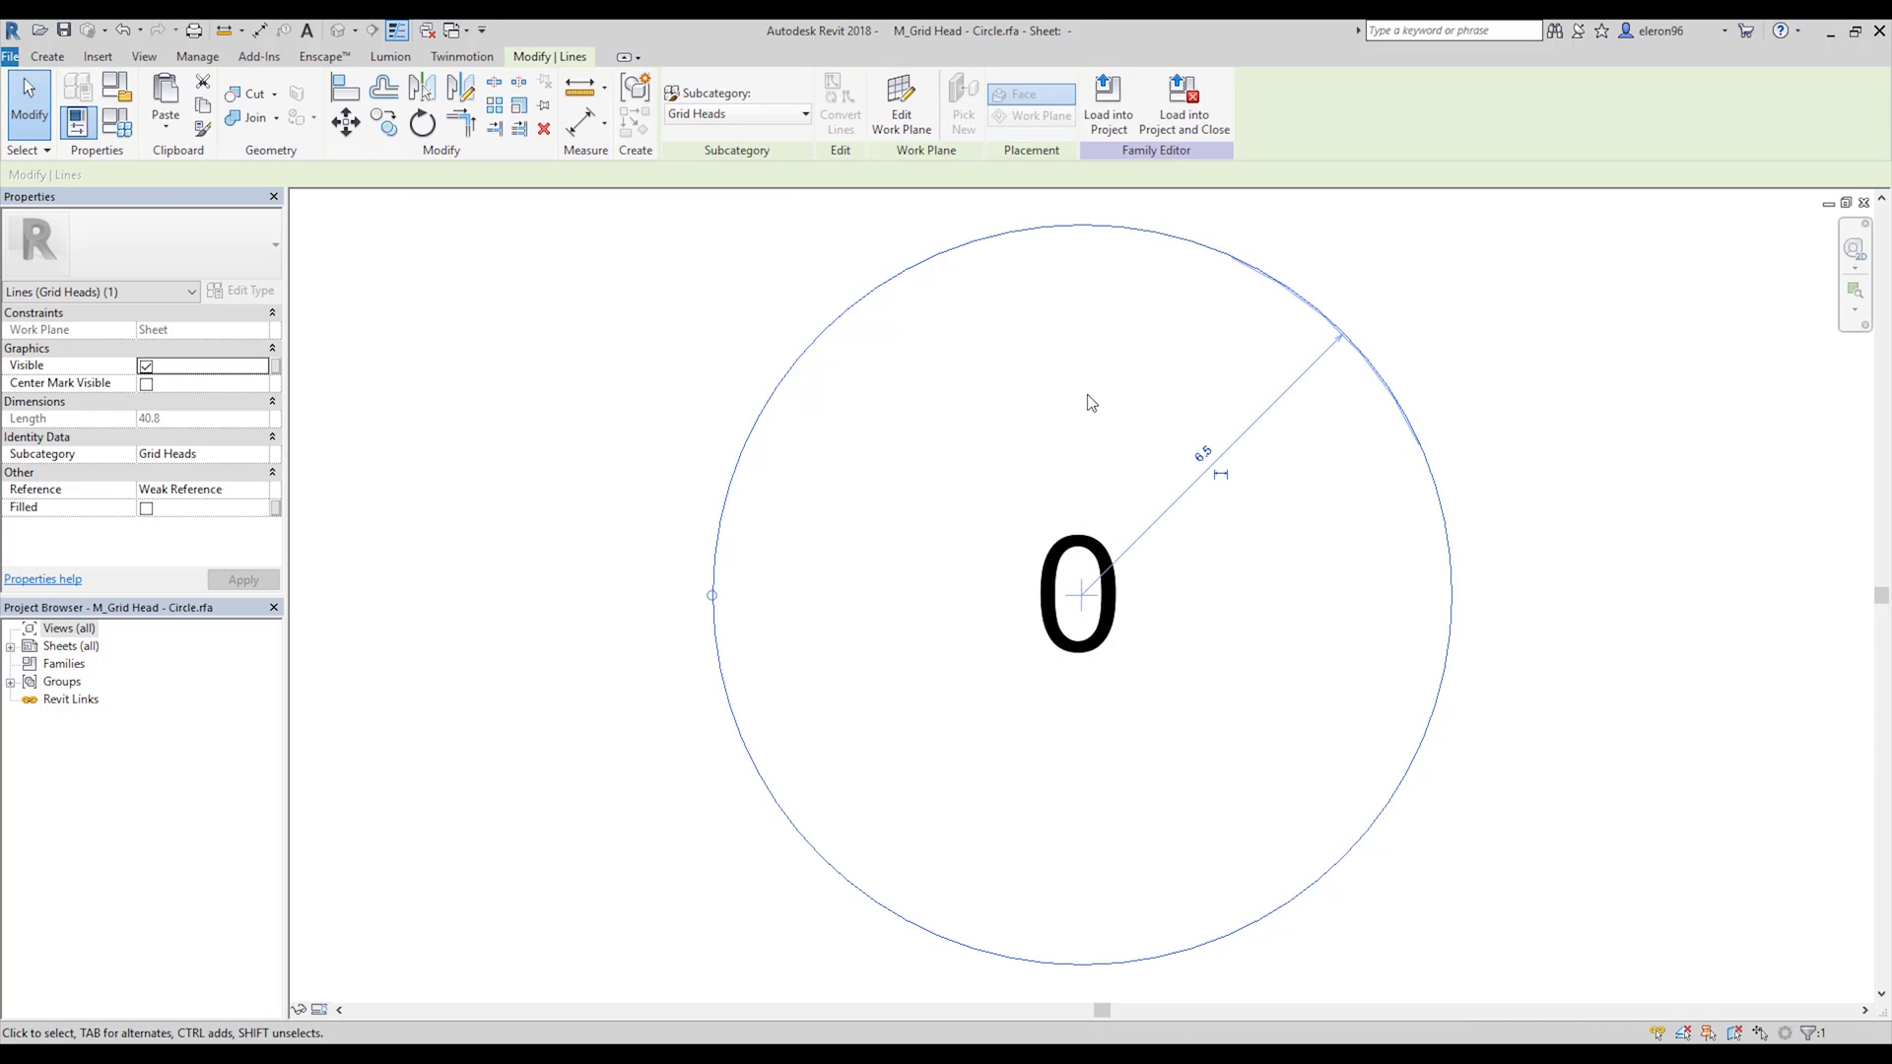
click(1203, 455)
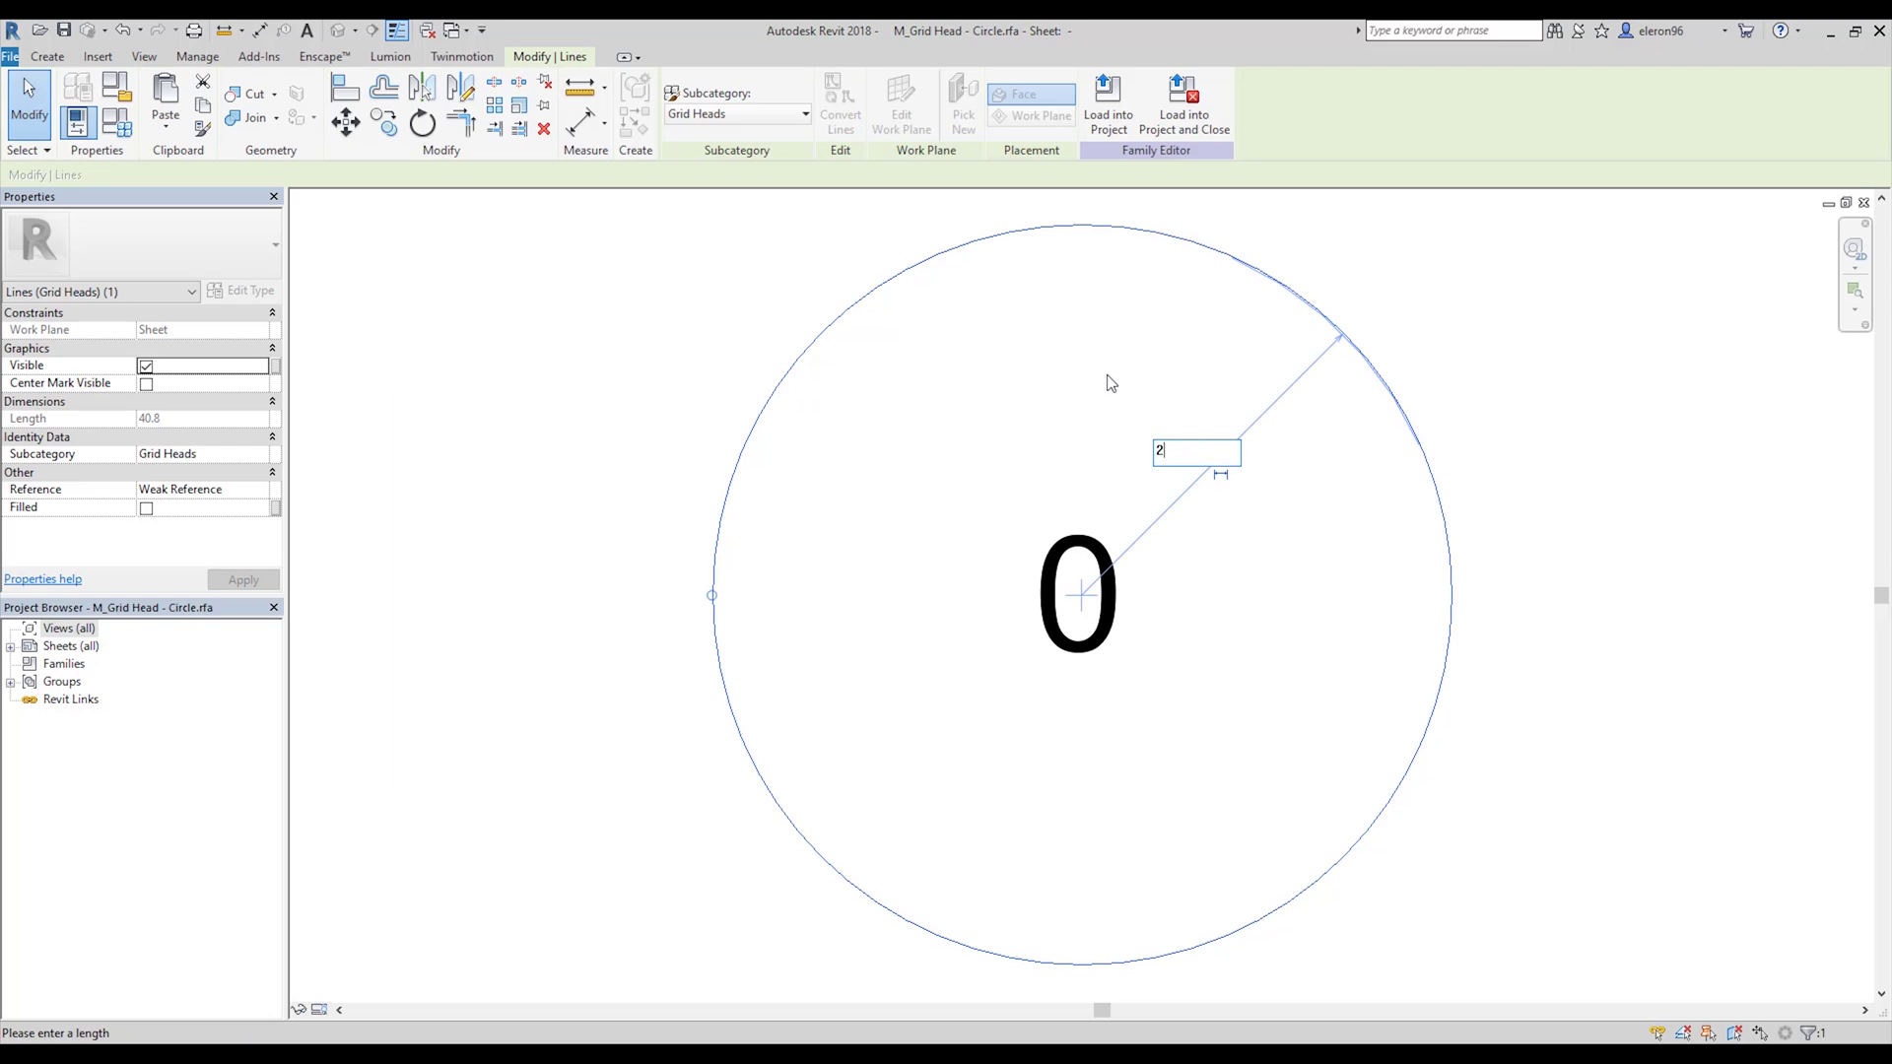
key(Return)
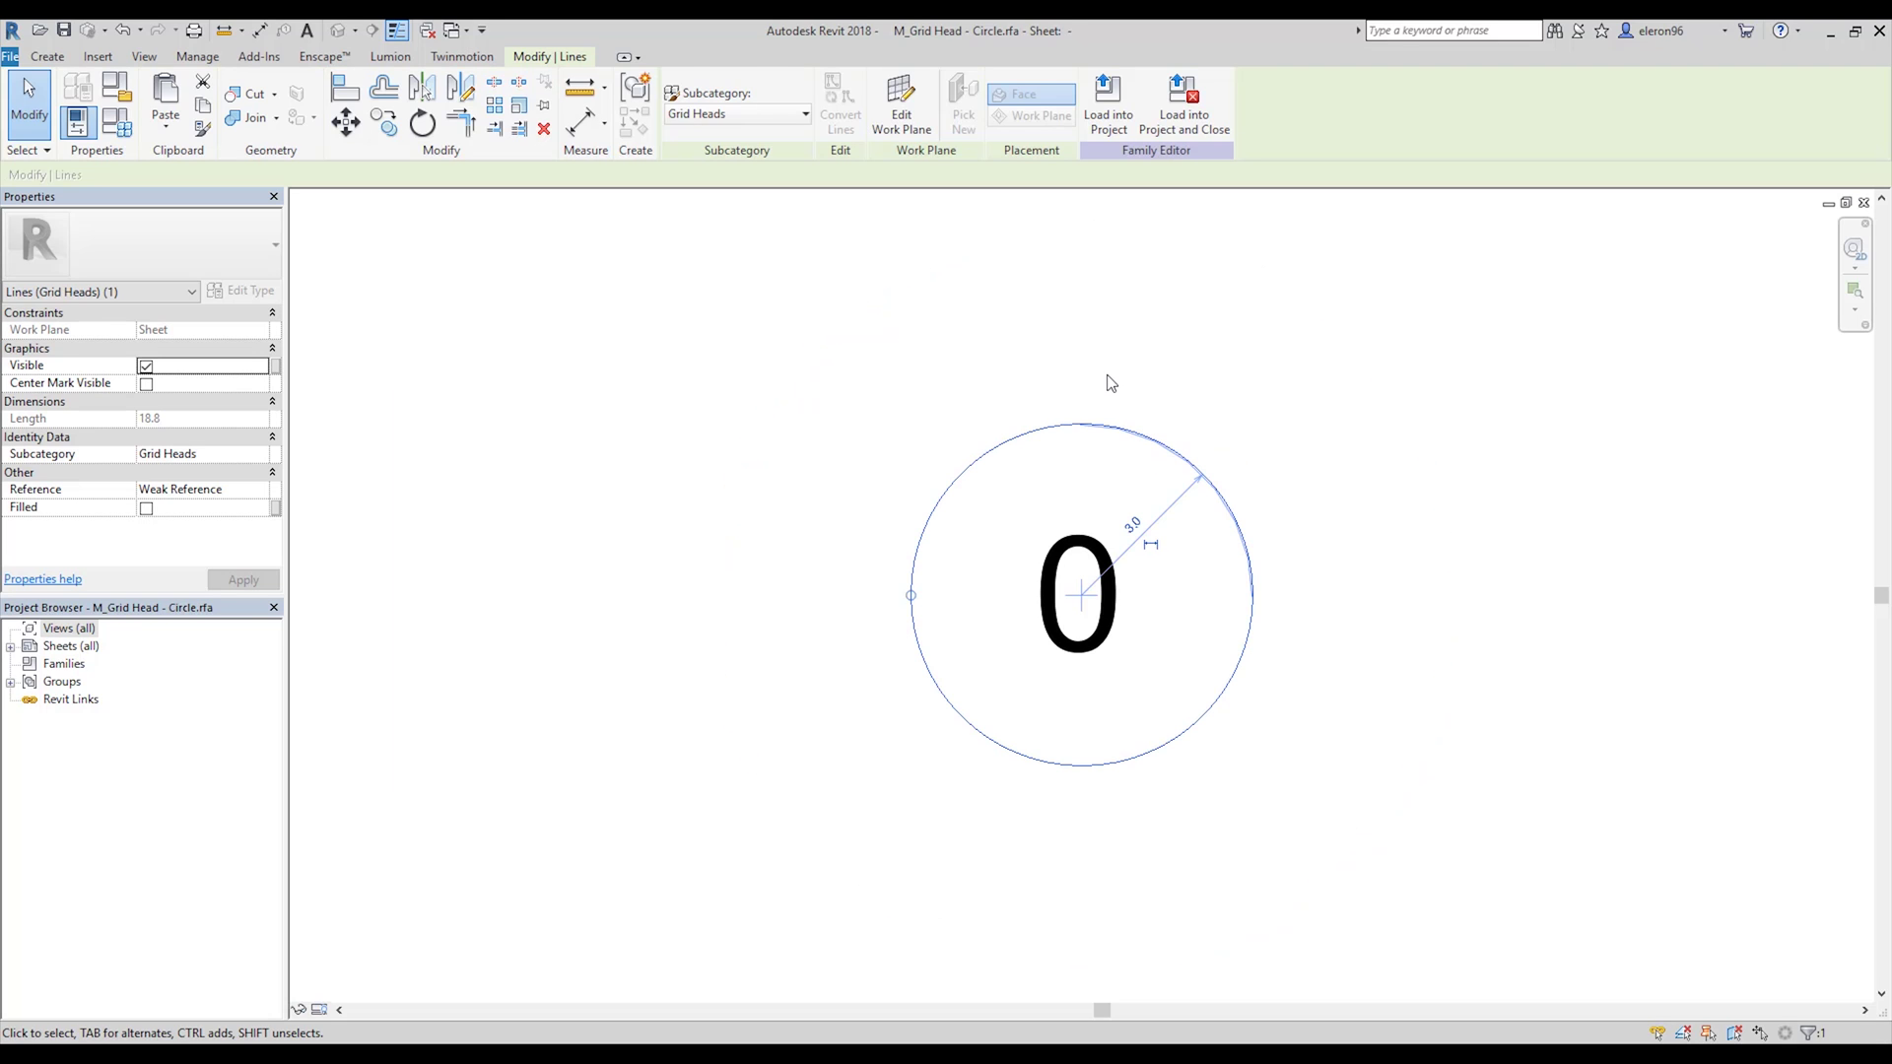
click(1211, 328)
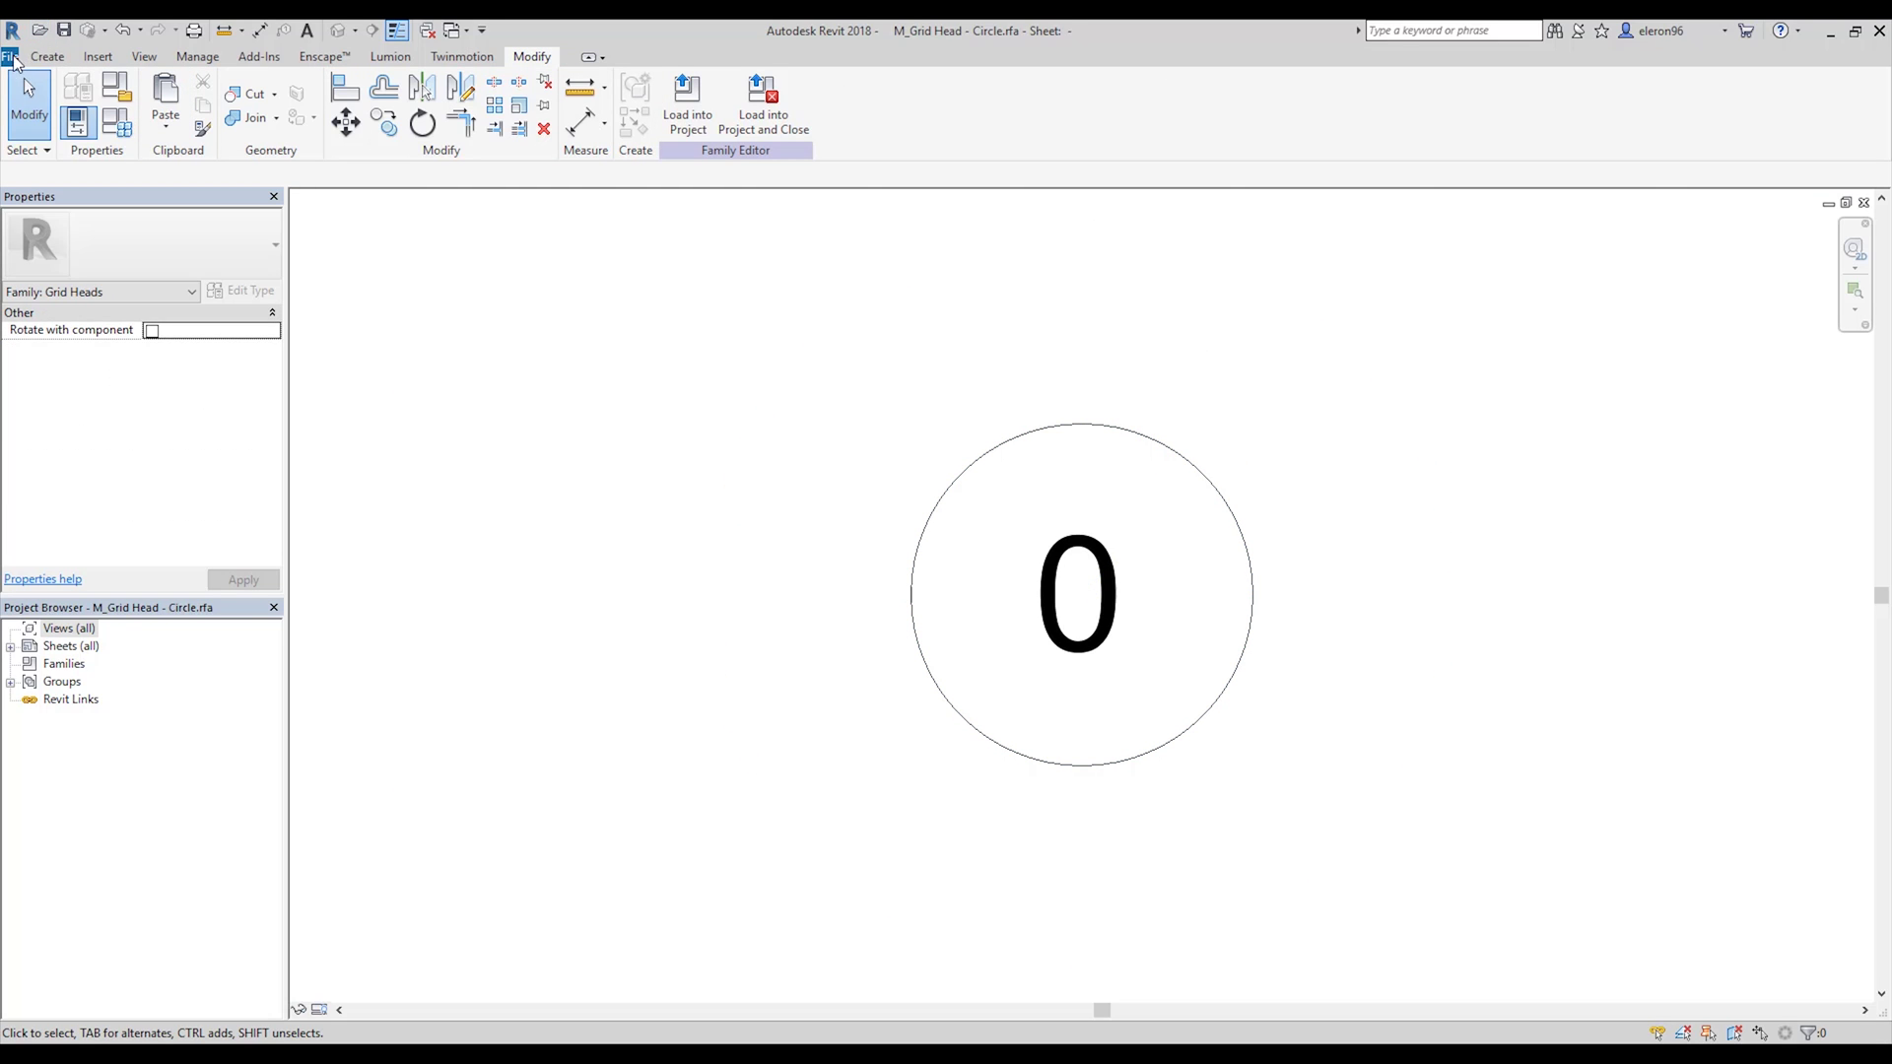
click(11, 57)
click(678, 125)
Save the family as M_Grid Head - Circle 1-200.rfa, replacing the existing file, and load it into the project.
click(11, 57)
mouse_move(74, 286)
click(248, 219)
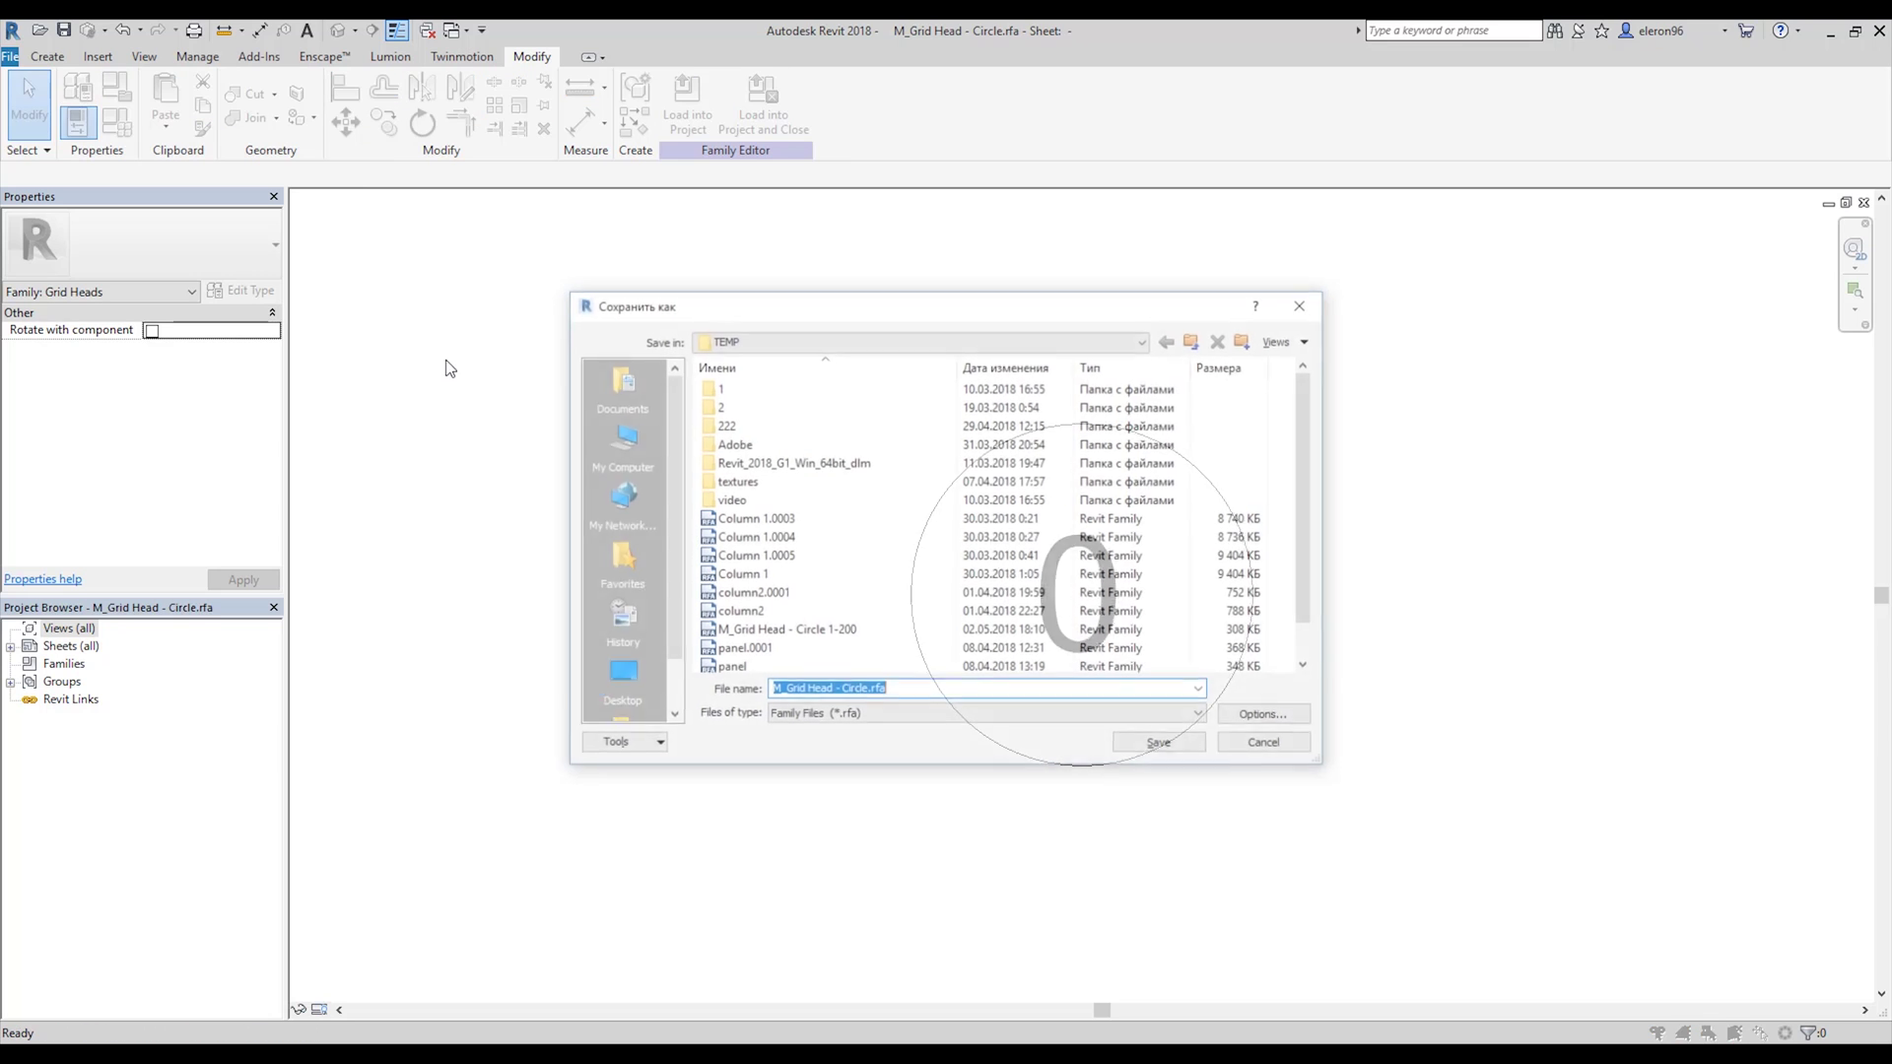
click(924, 635)
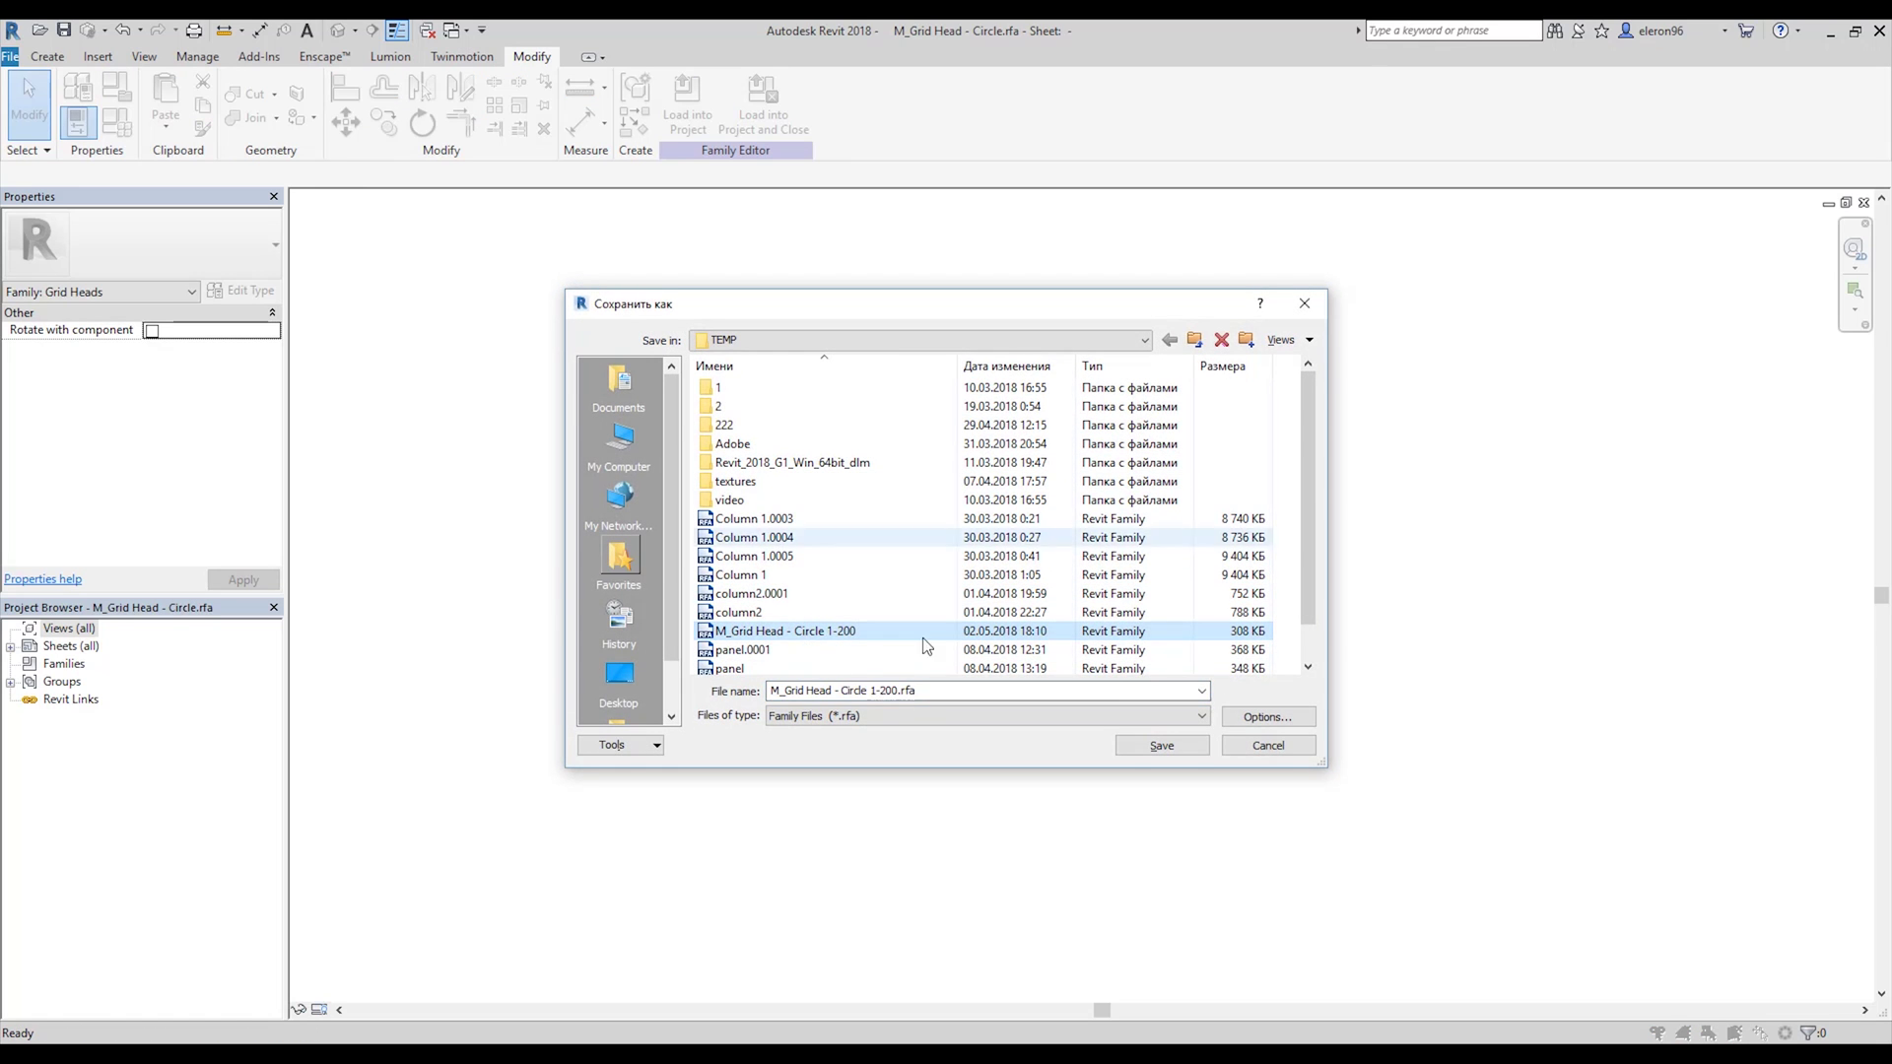
click(1162, 745)
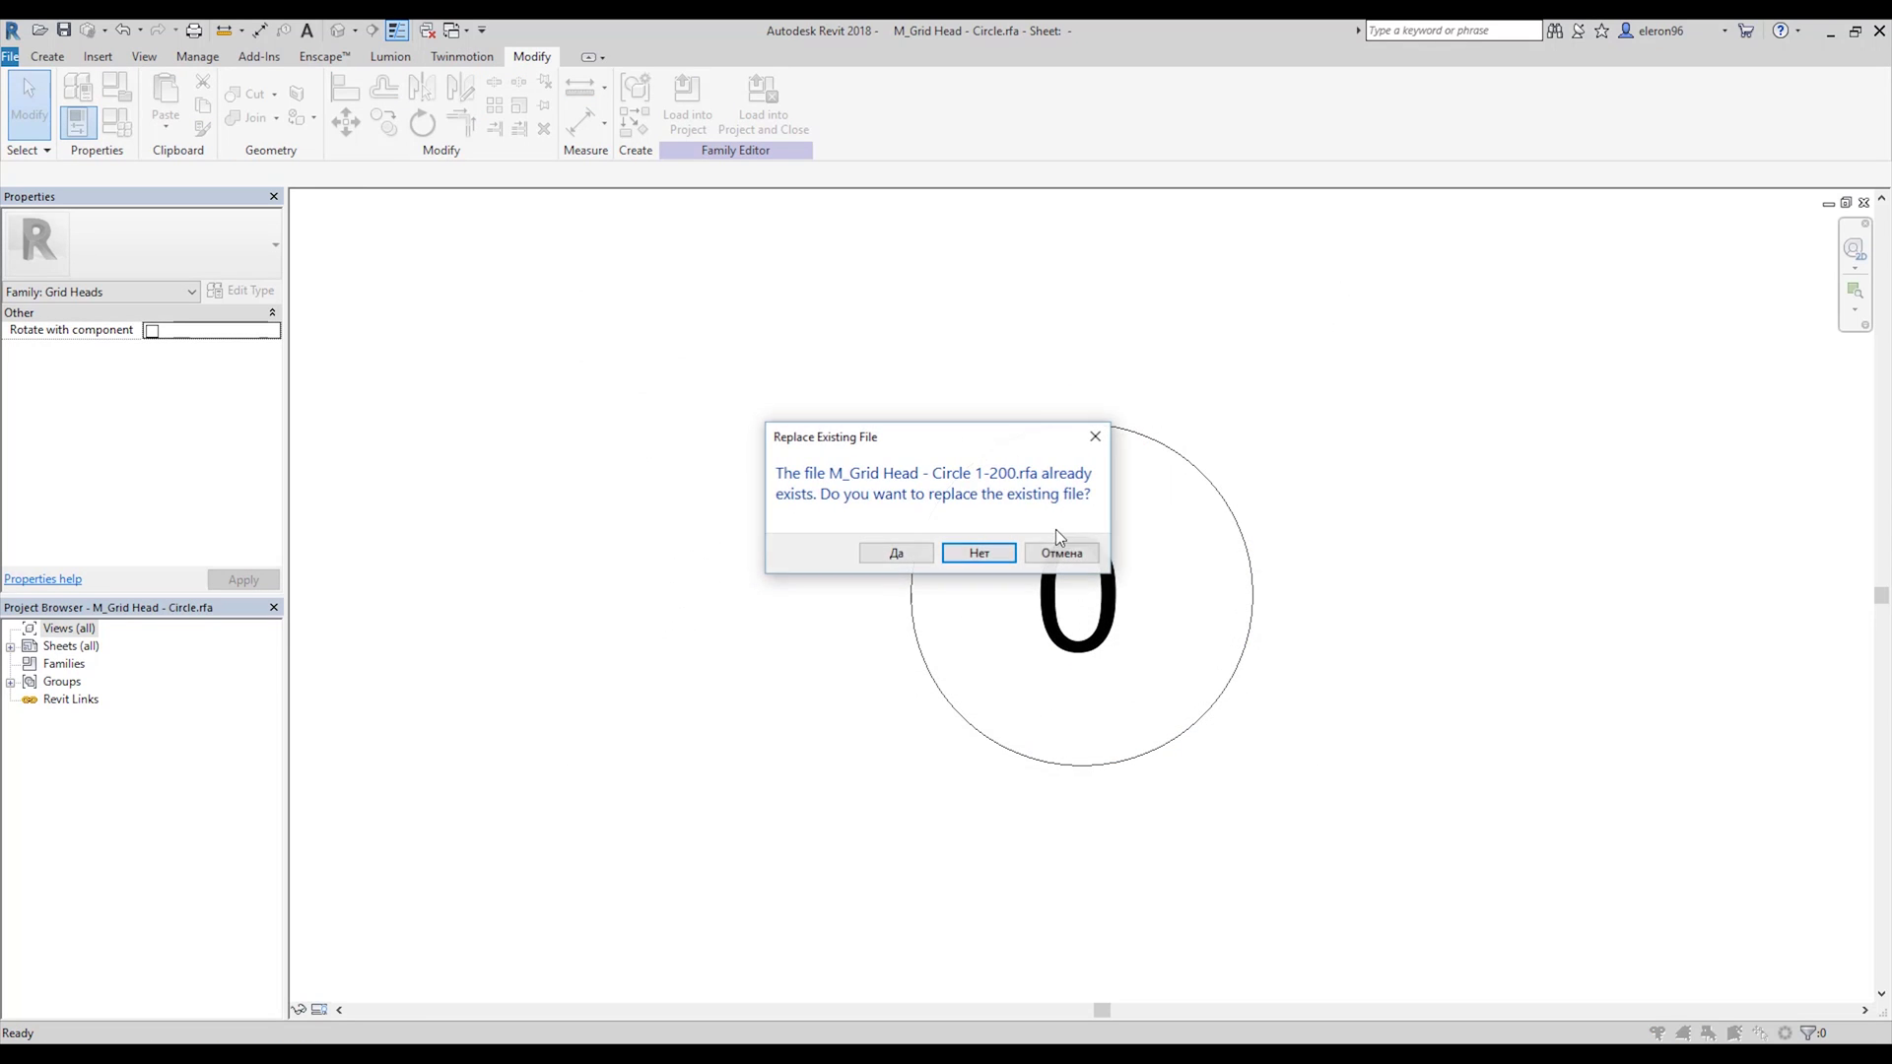
click(893, 554)
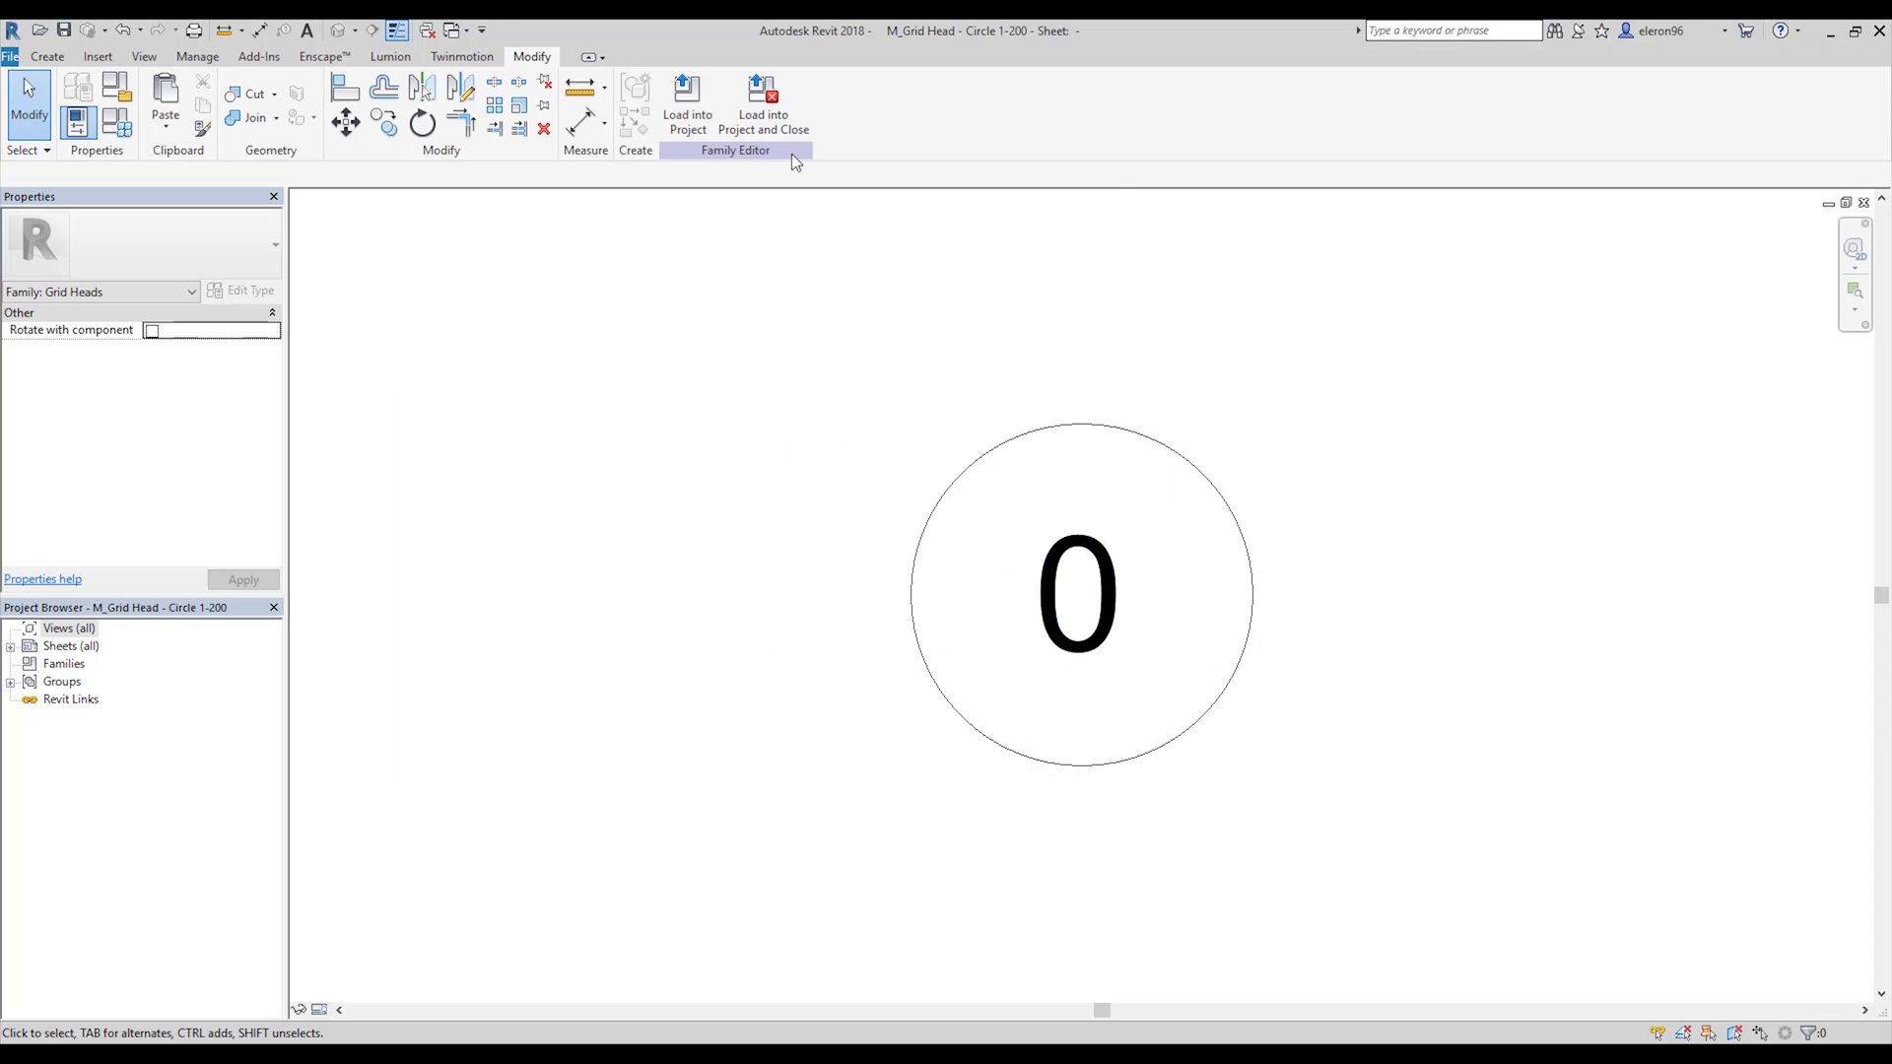
click(782, 131)
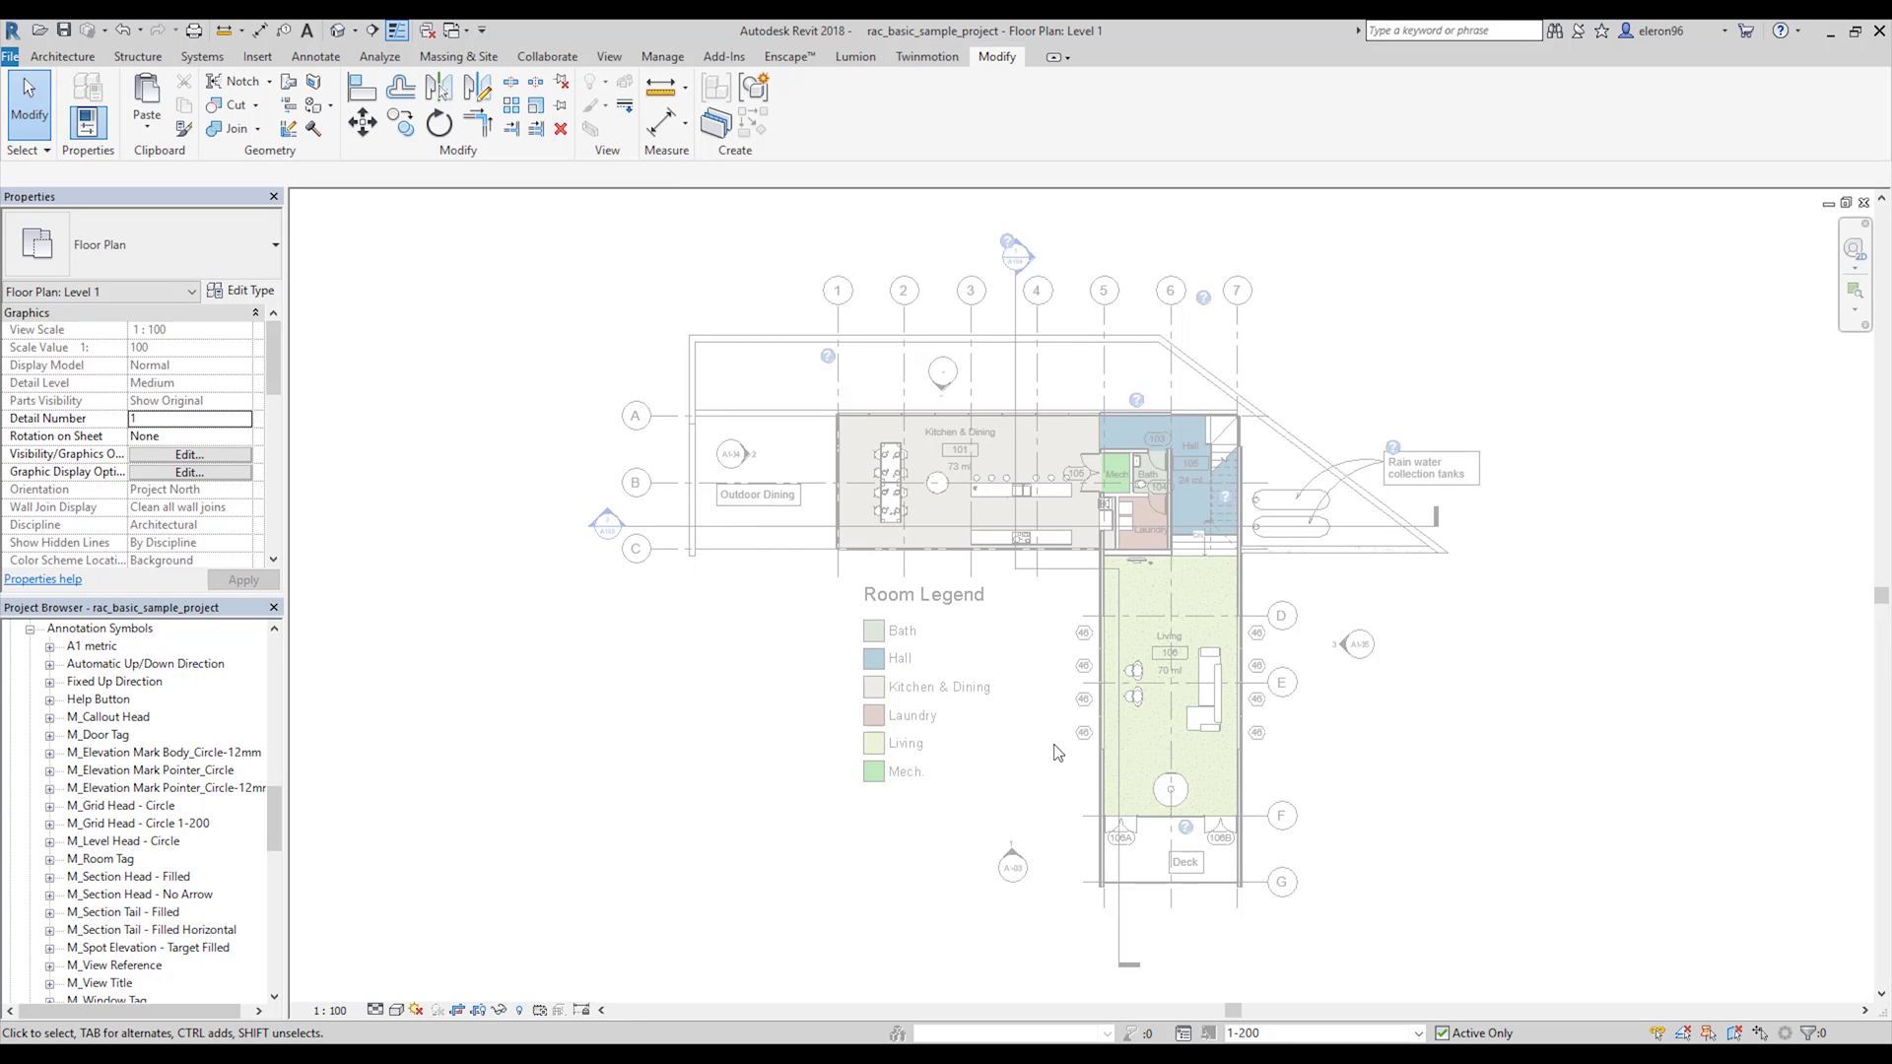
With Main Model active, rename the Level 1 Copy 1 plan to Level 1 1-200.
click(1419, 1032)
click(1286, 970)
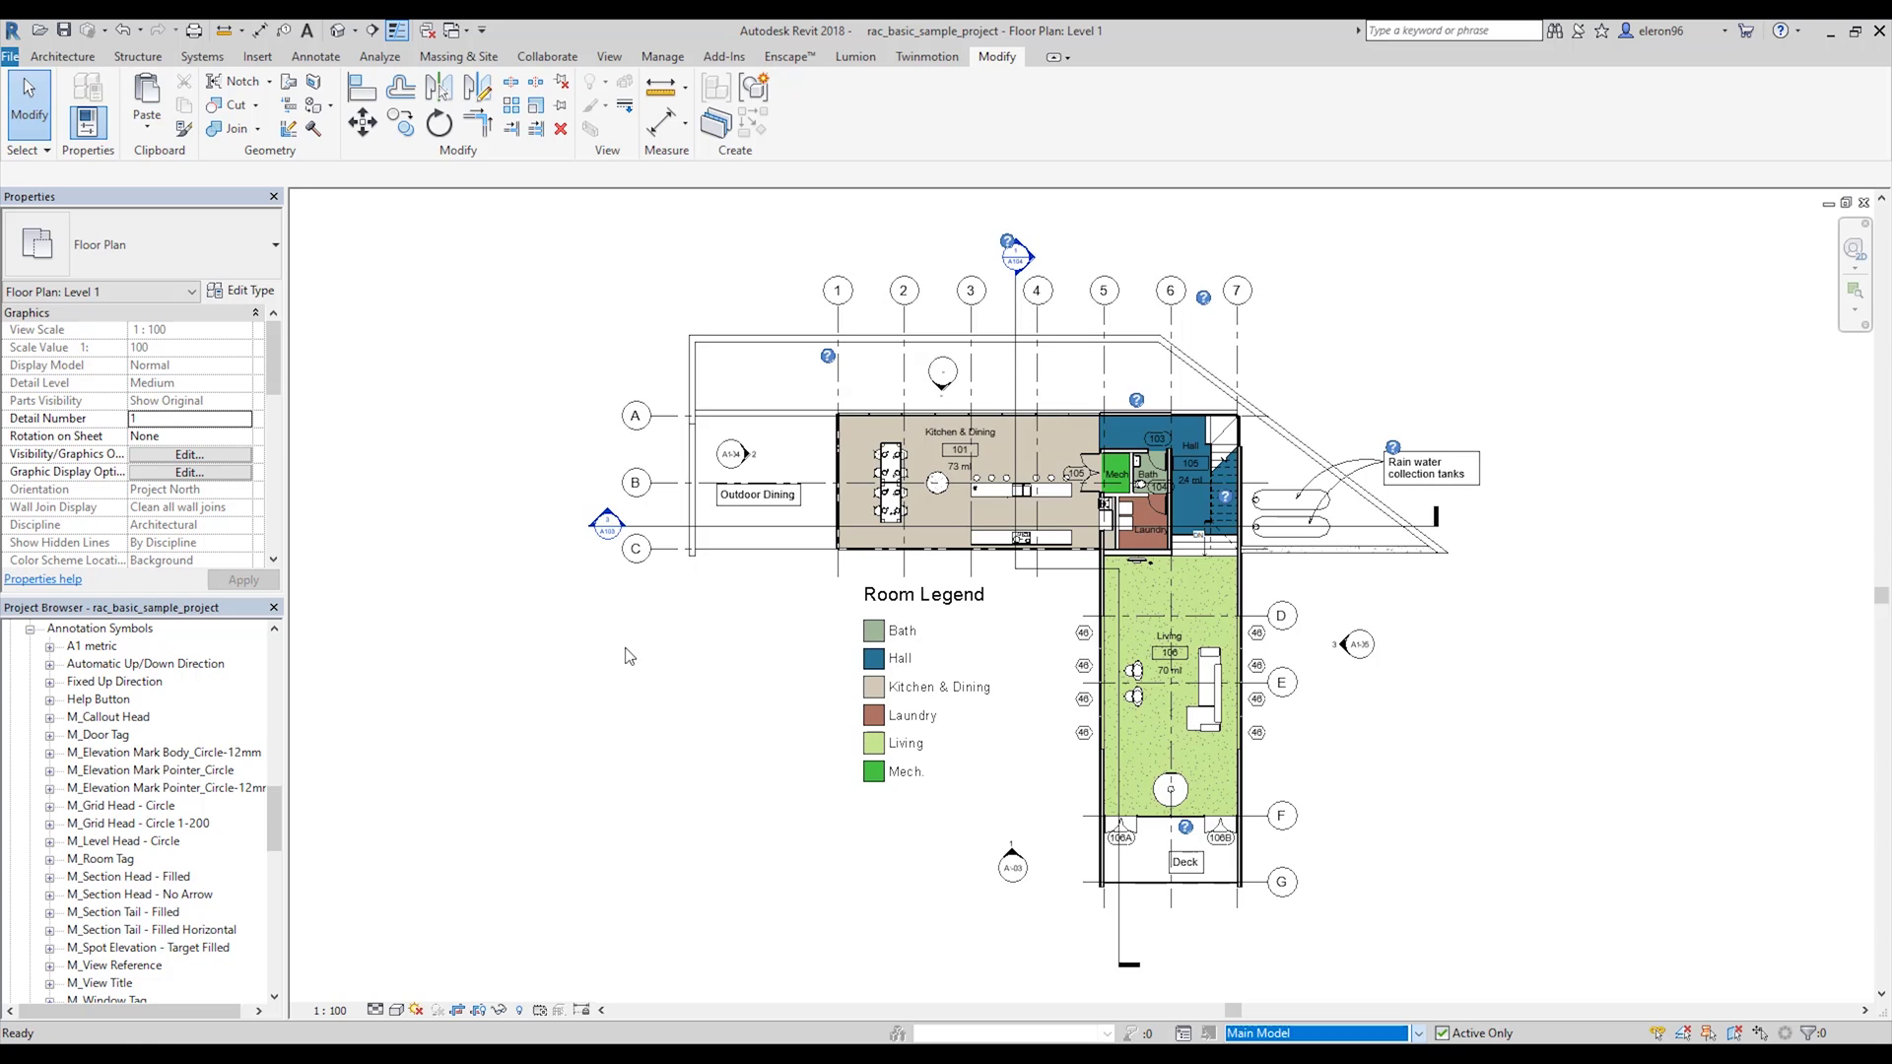
drag(273, 811, 256, 638)
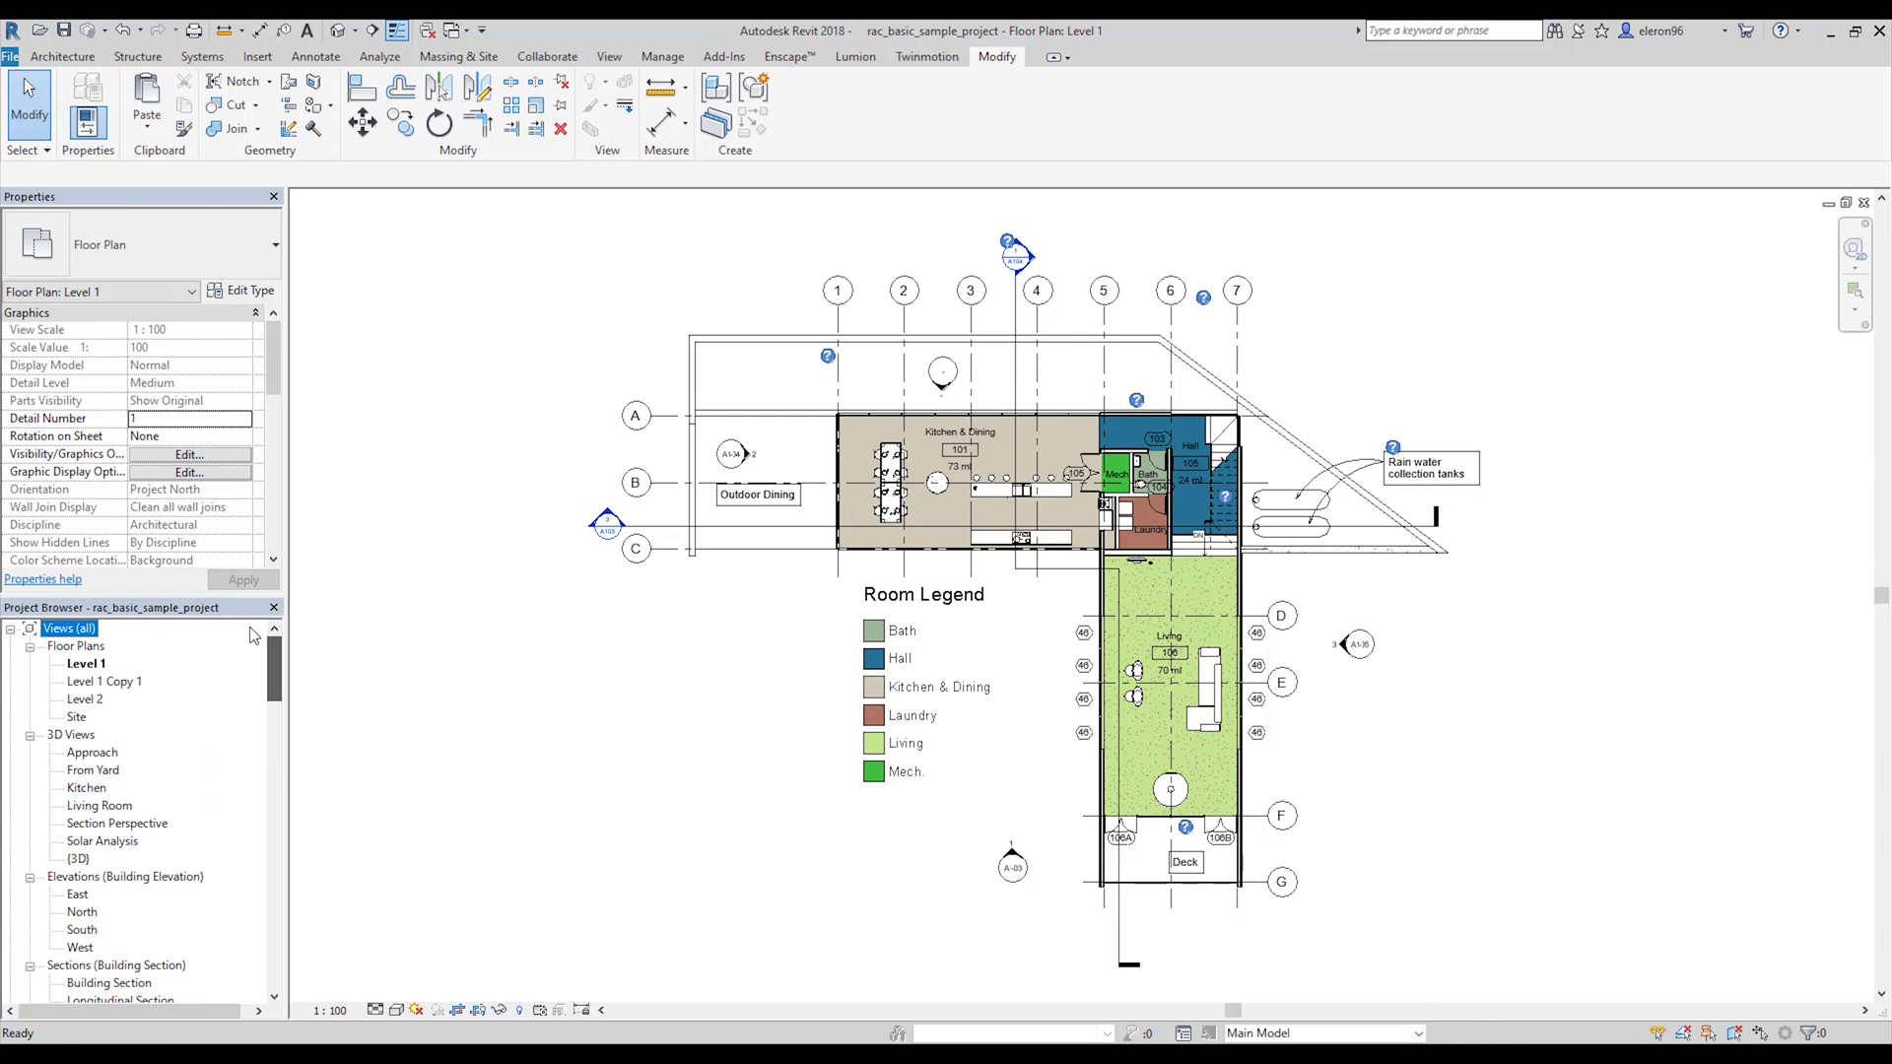
click(107, 683)
double_click(109, 683)
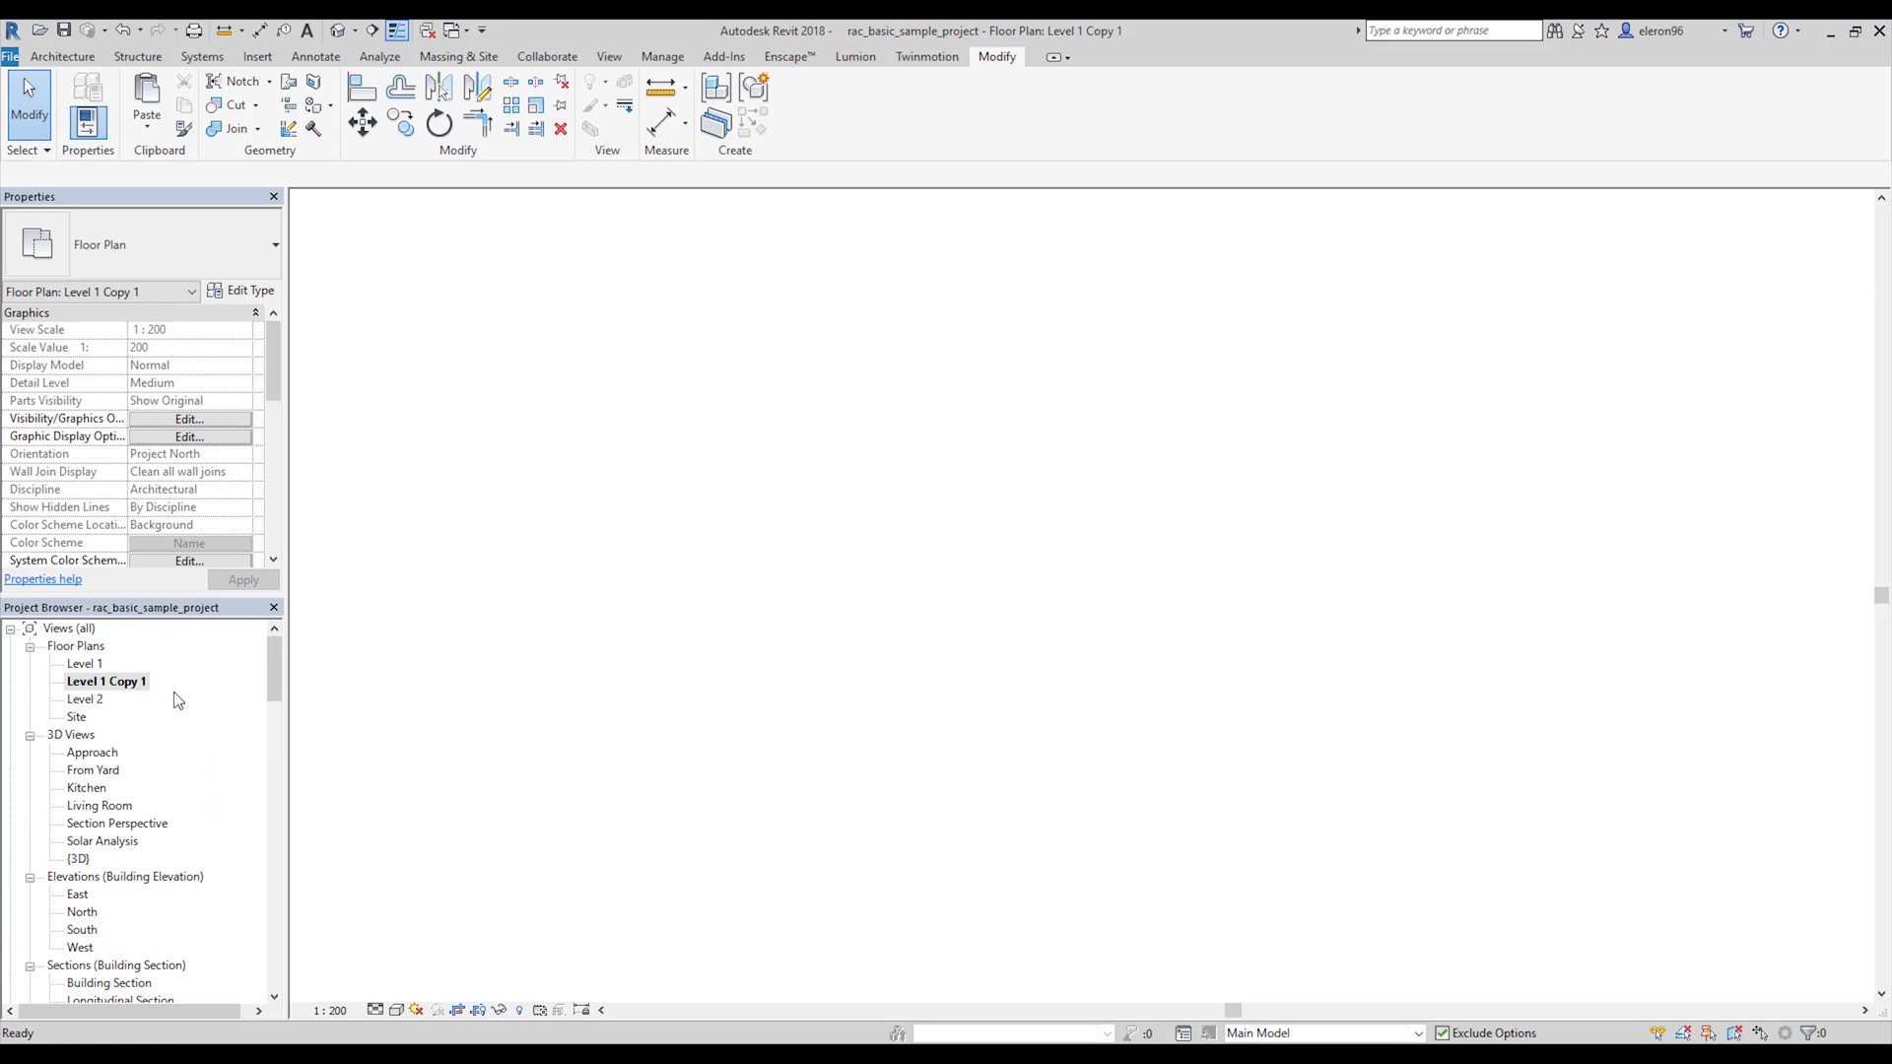
right_click(106, 682)
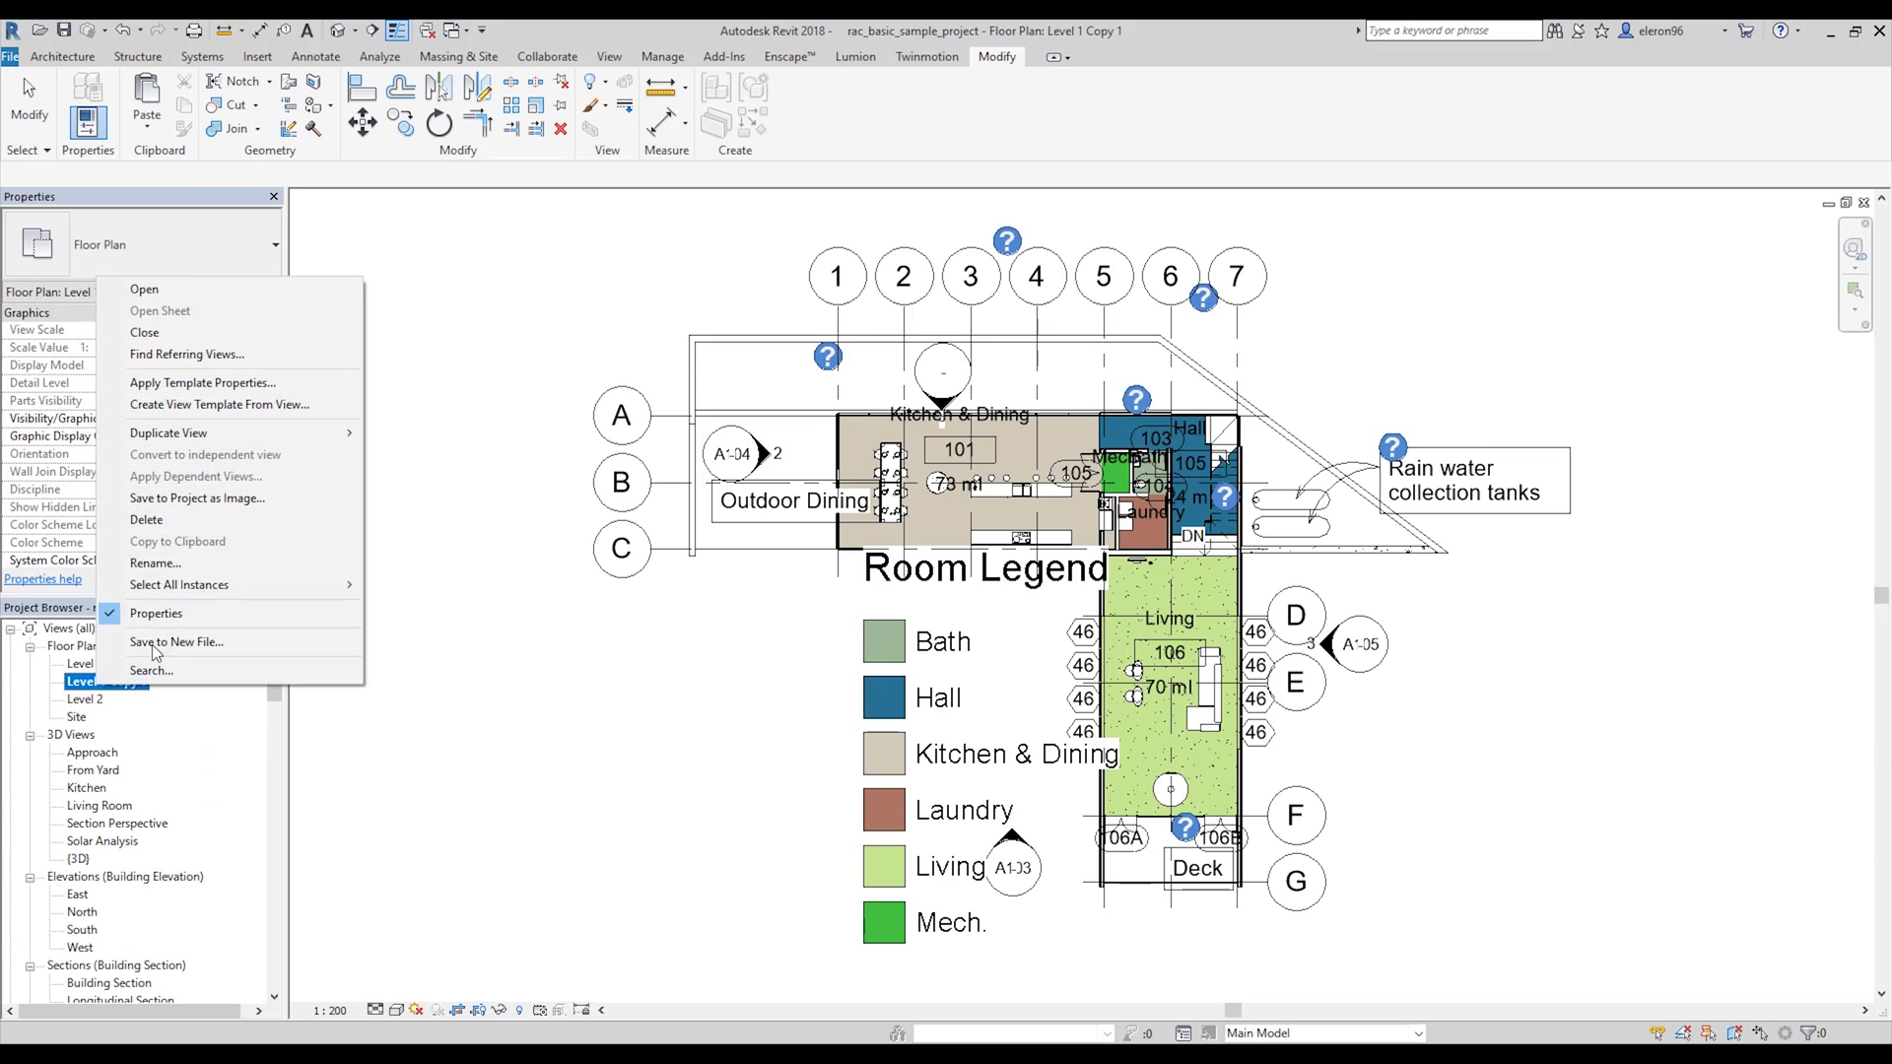
click(183, 565)
key(End)
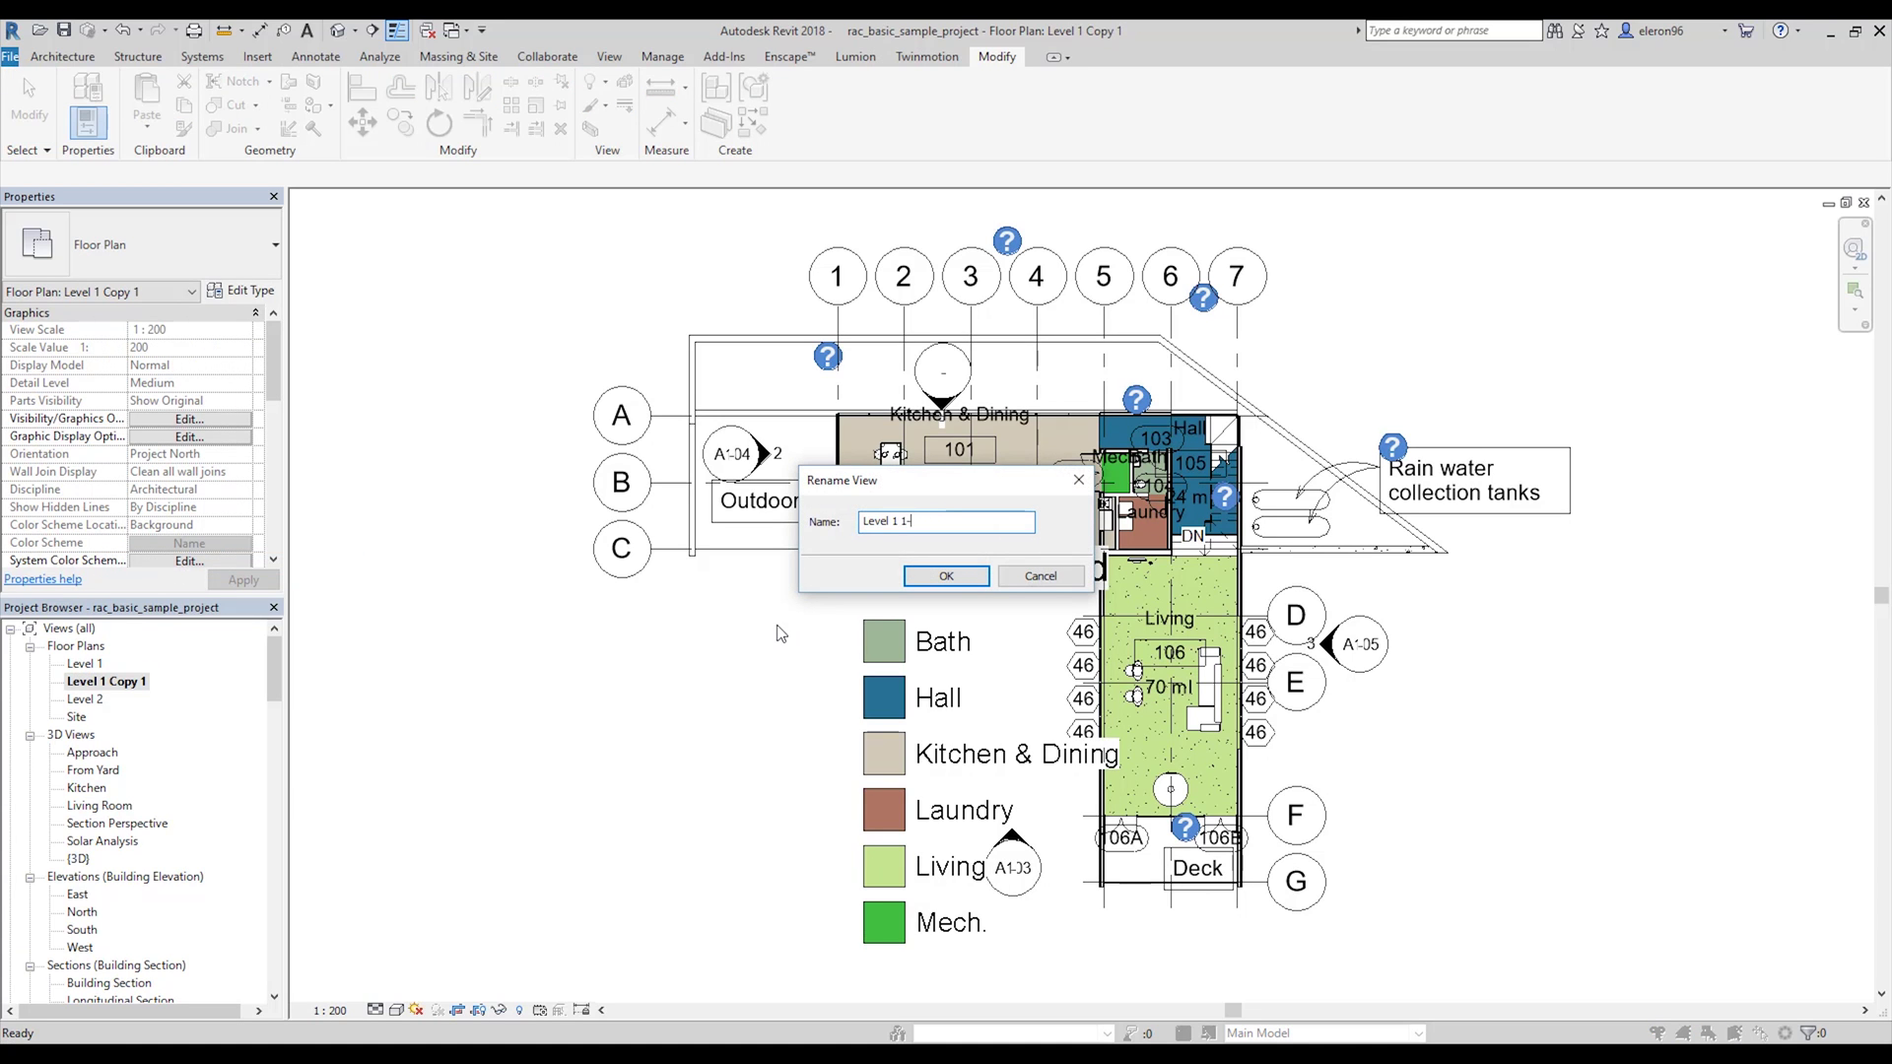
text(1-200)
key(Return)
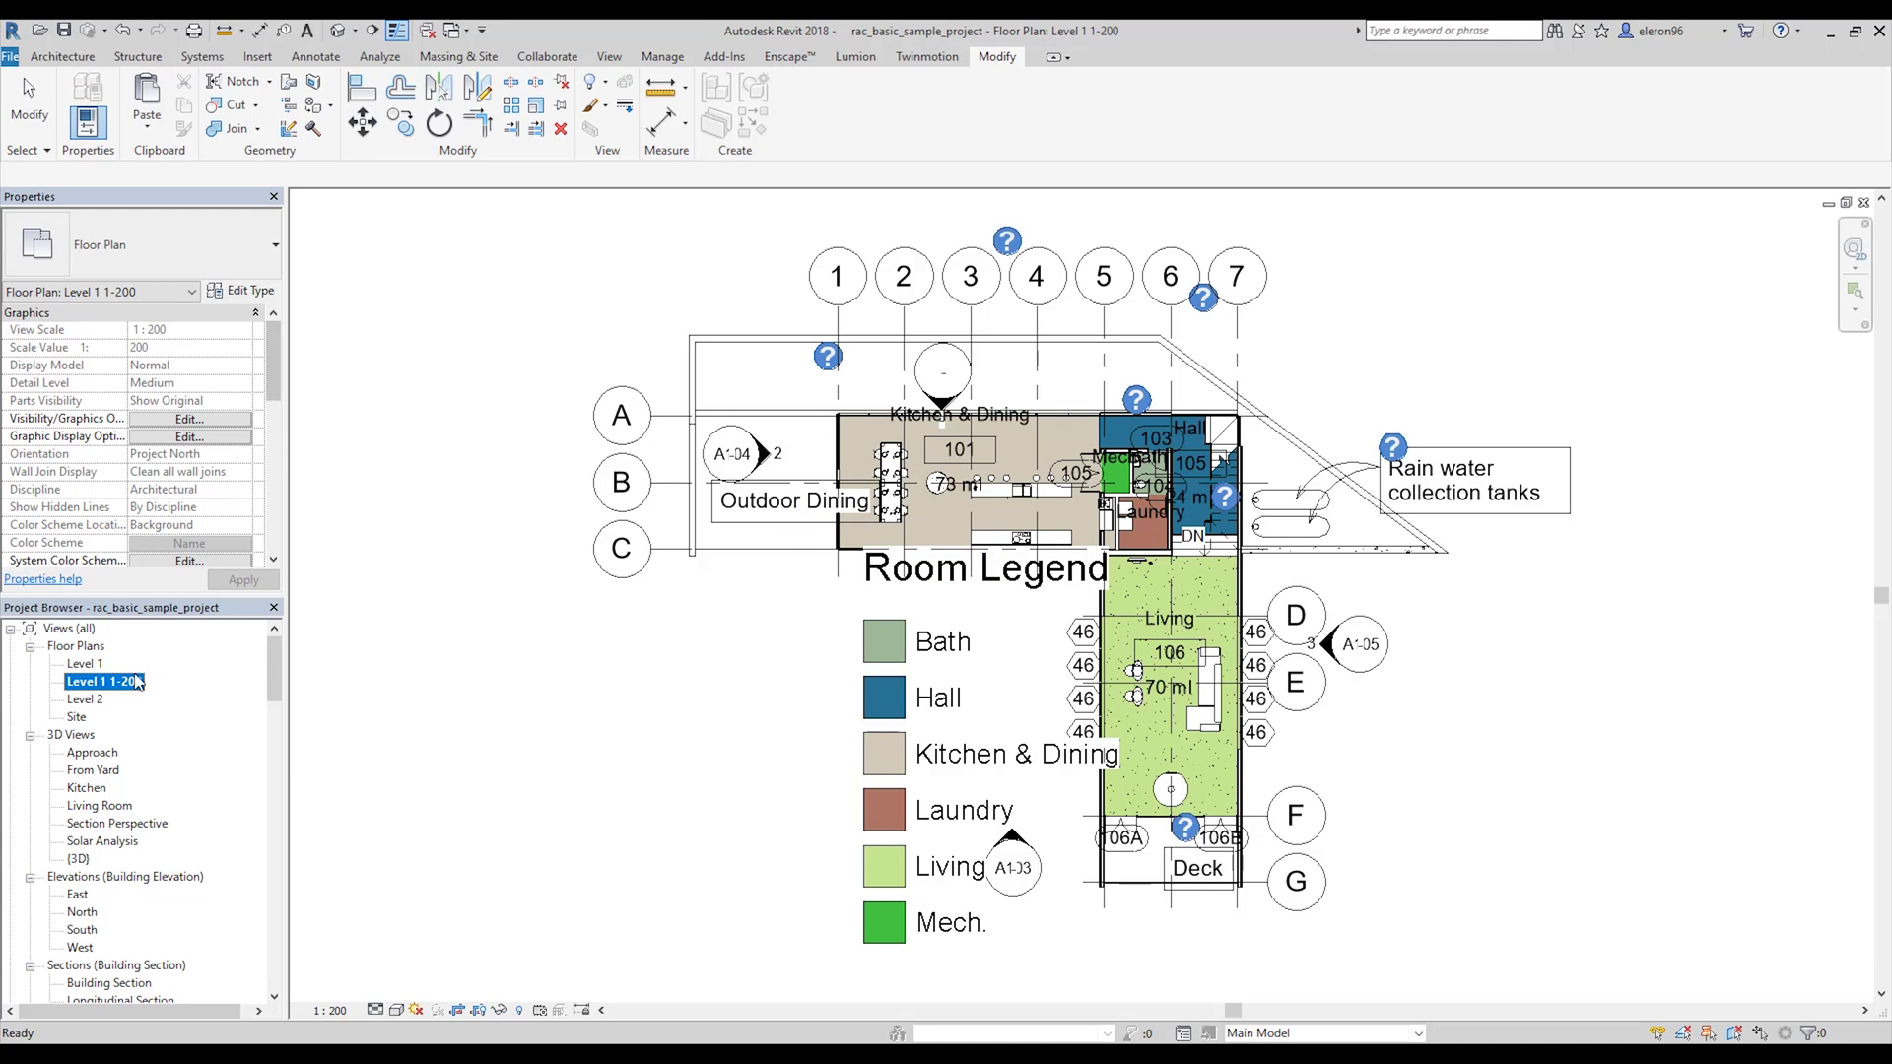
Rename the Level 1 plan to Level 1 1-100, accepting the prompt to rename matching level and views.
click(94, 666)
right_click(97, 668)
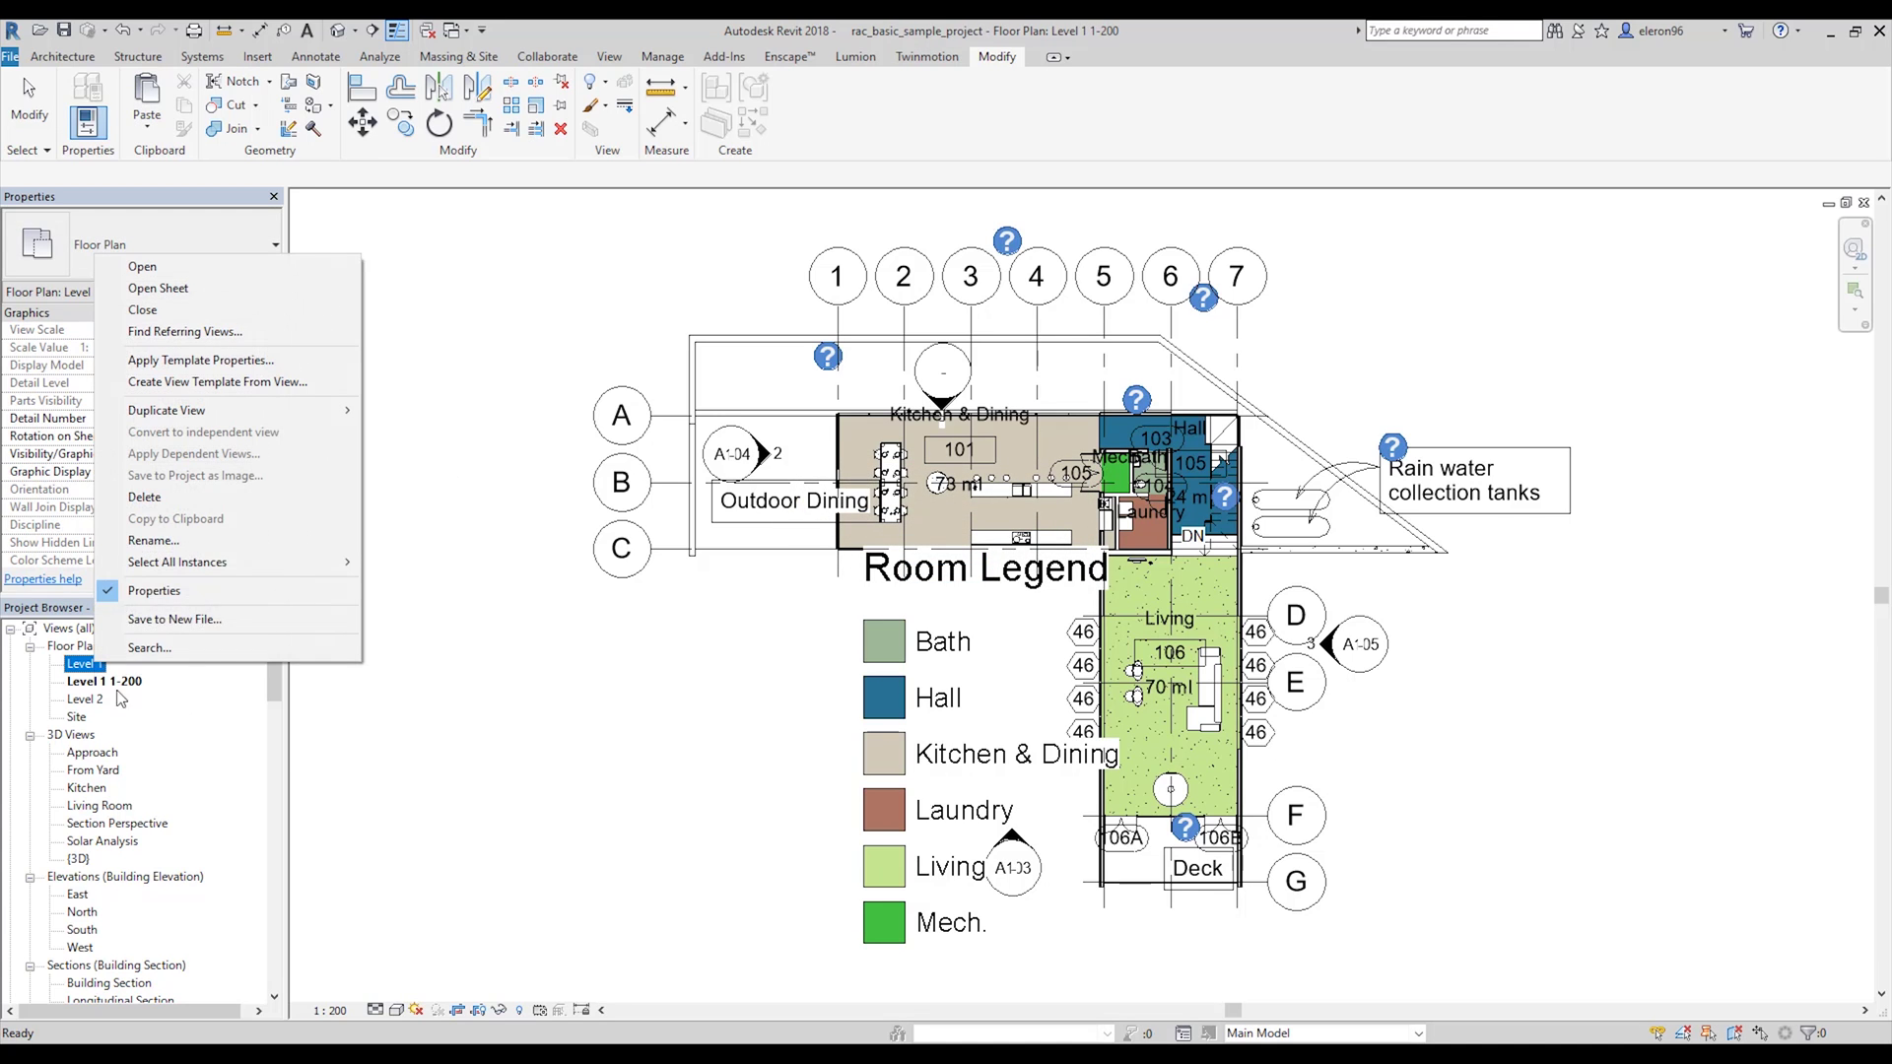
click(197, 542)
key(End)
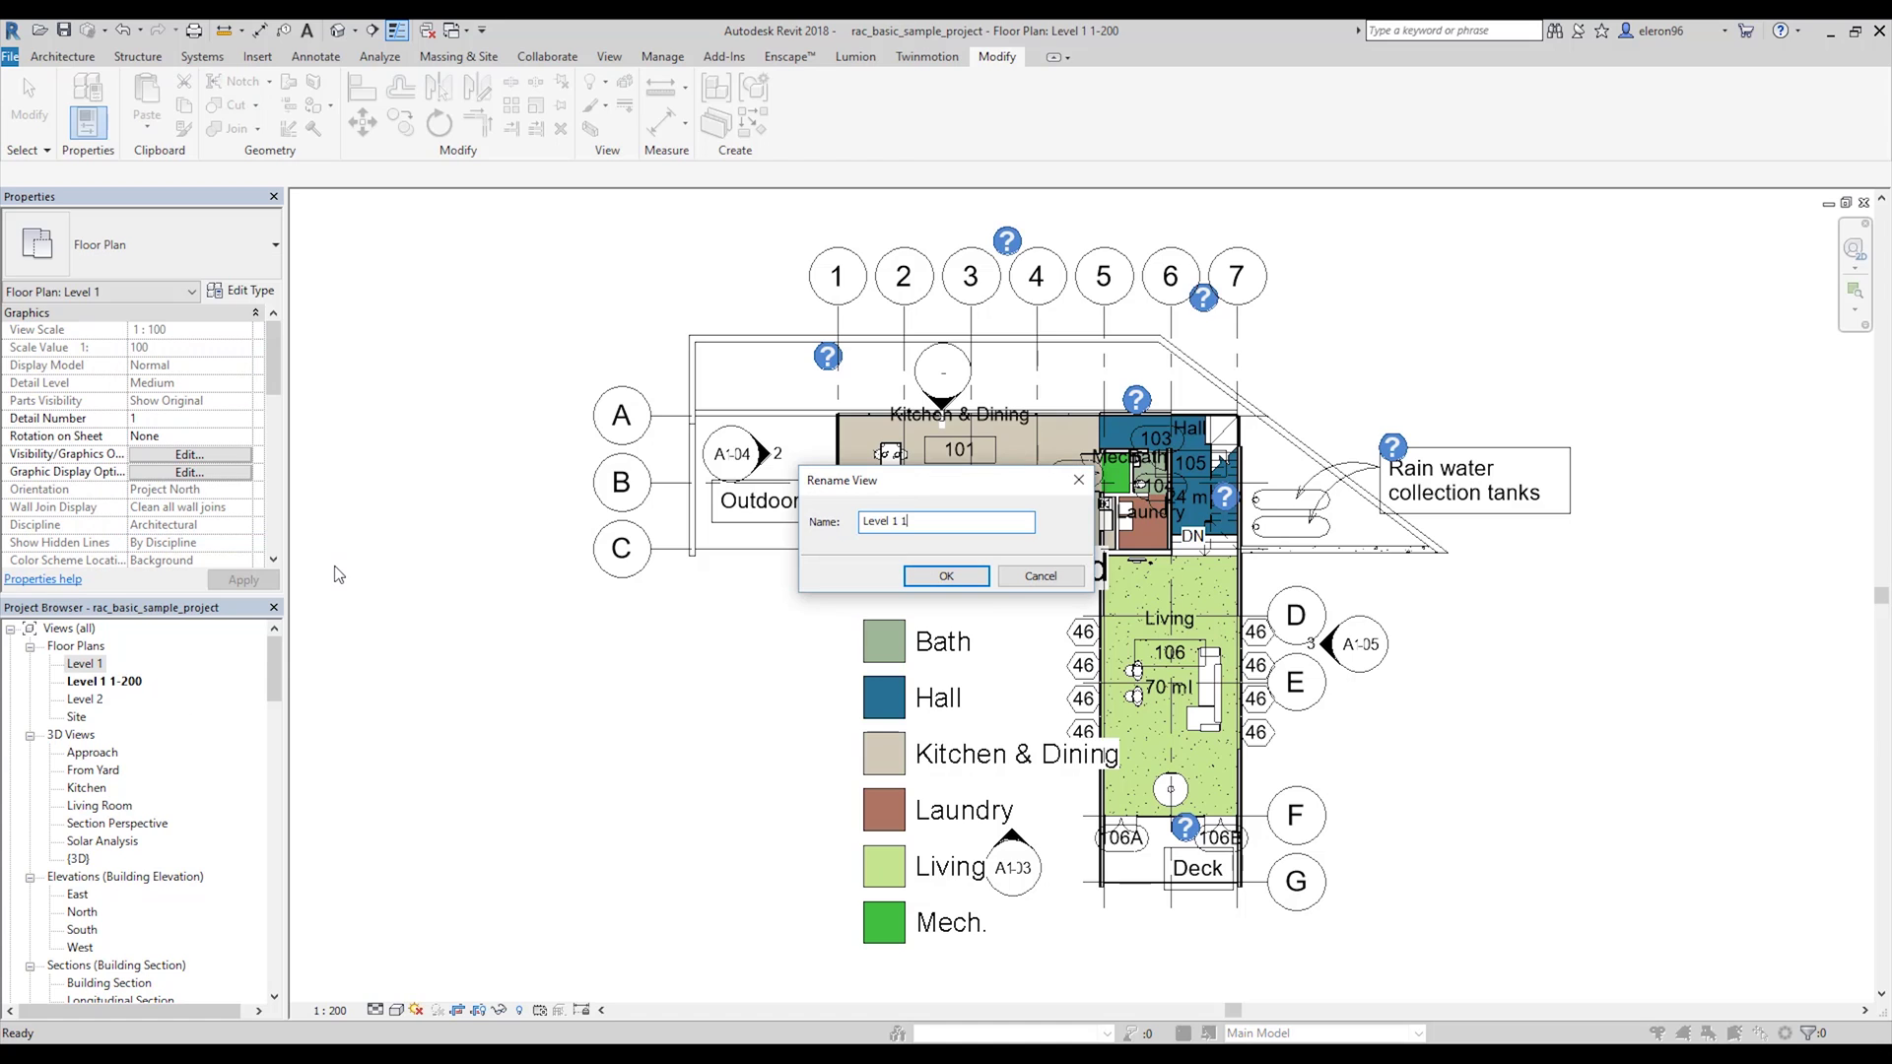
text(1-100)
key(Return)
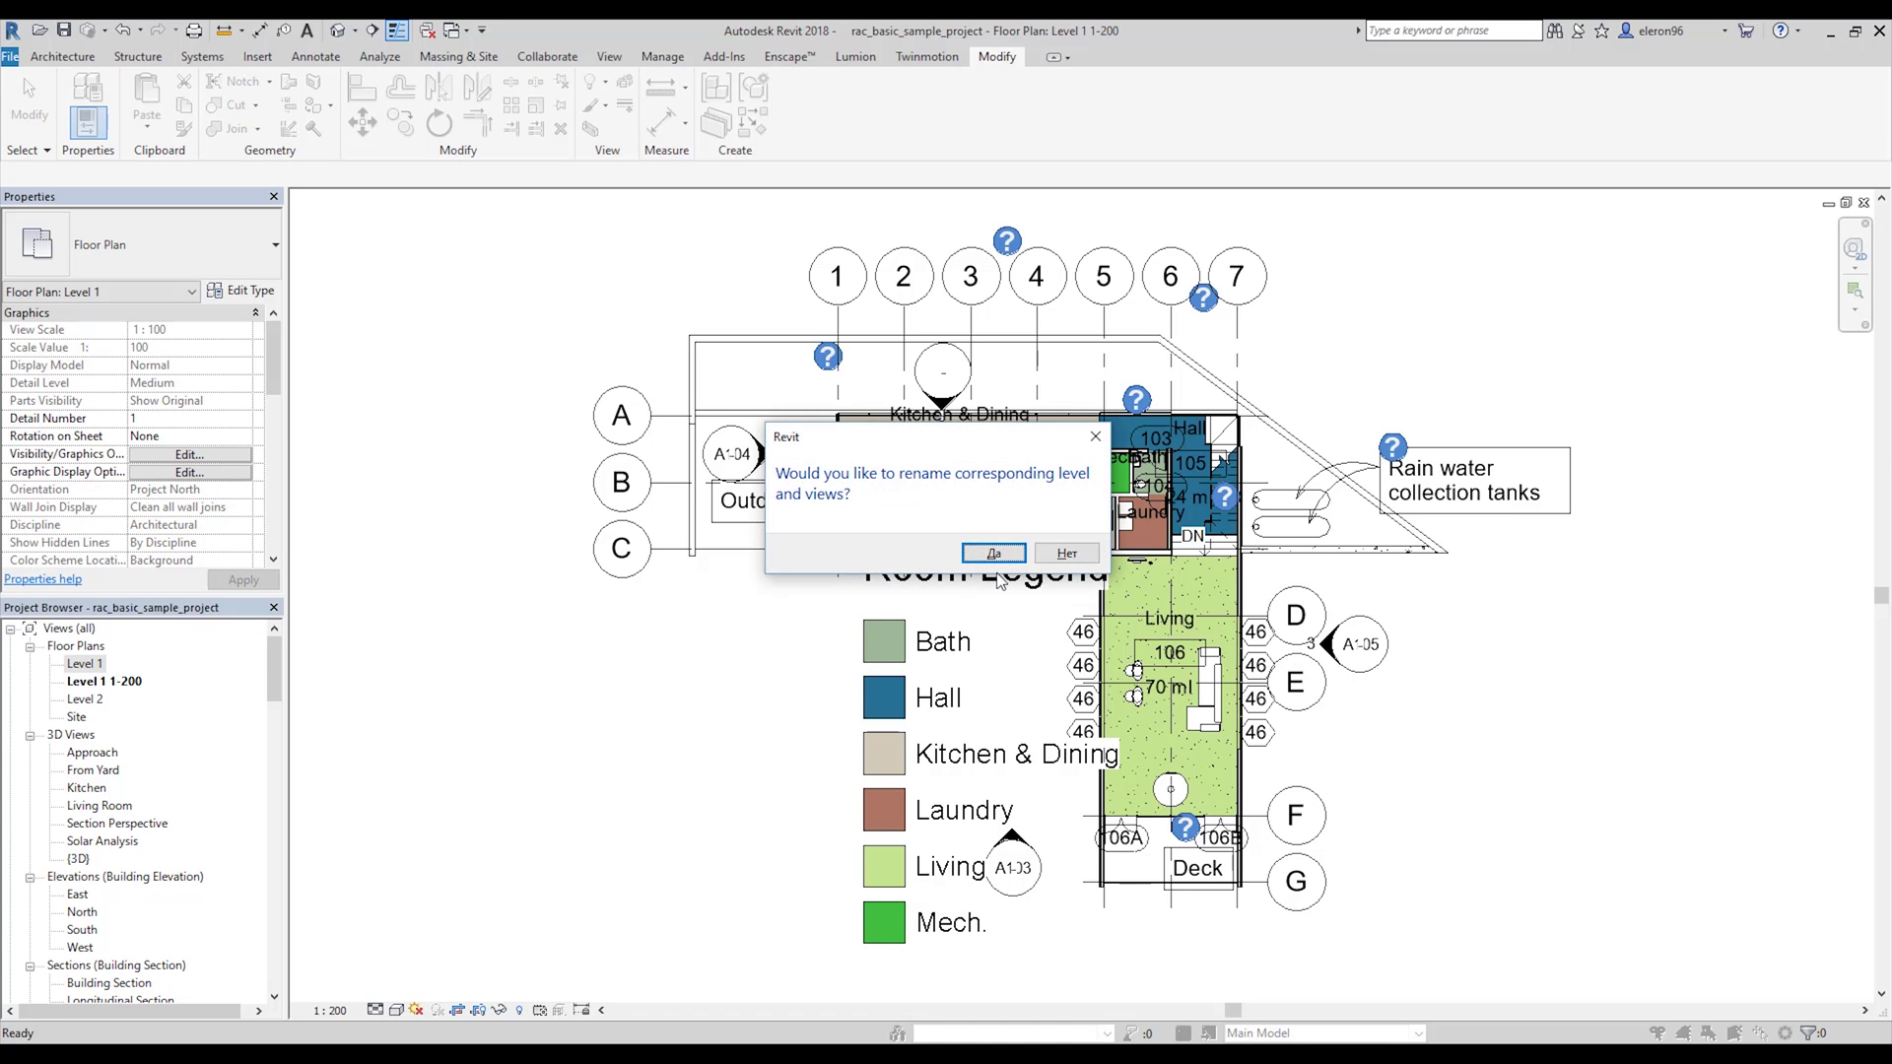
click(994, 554)
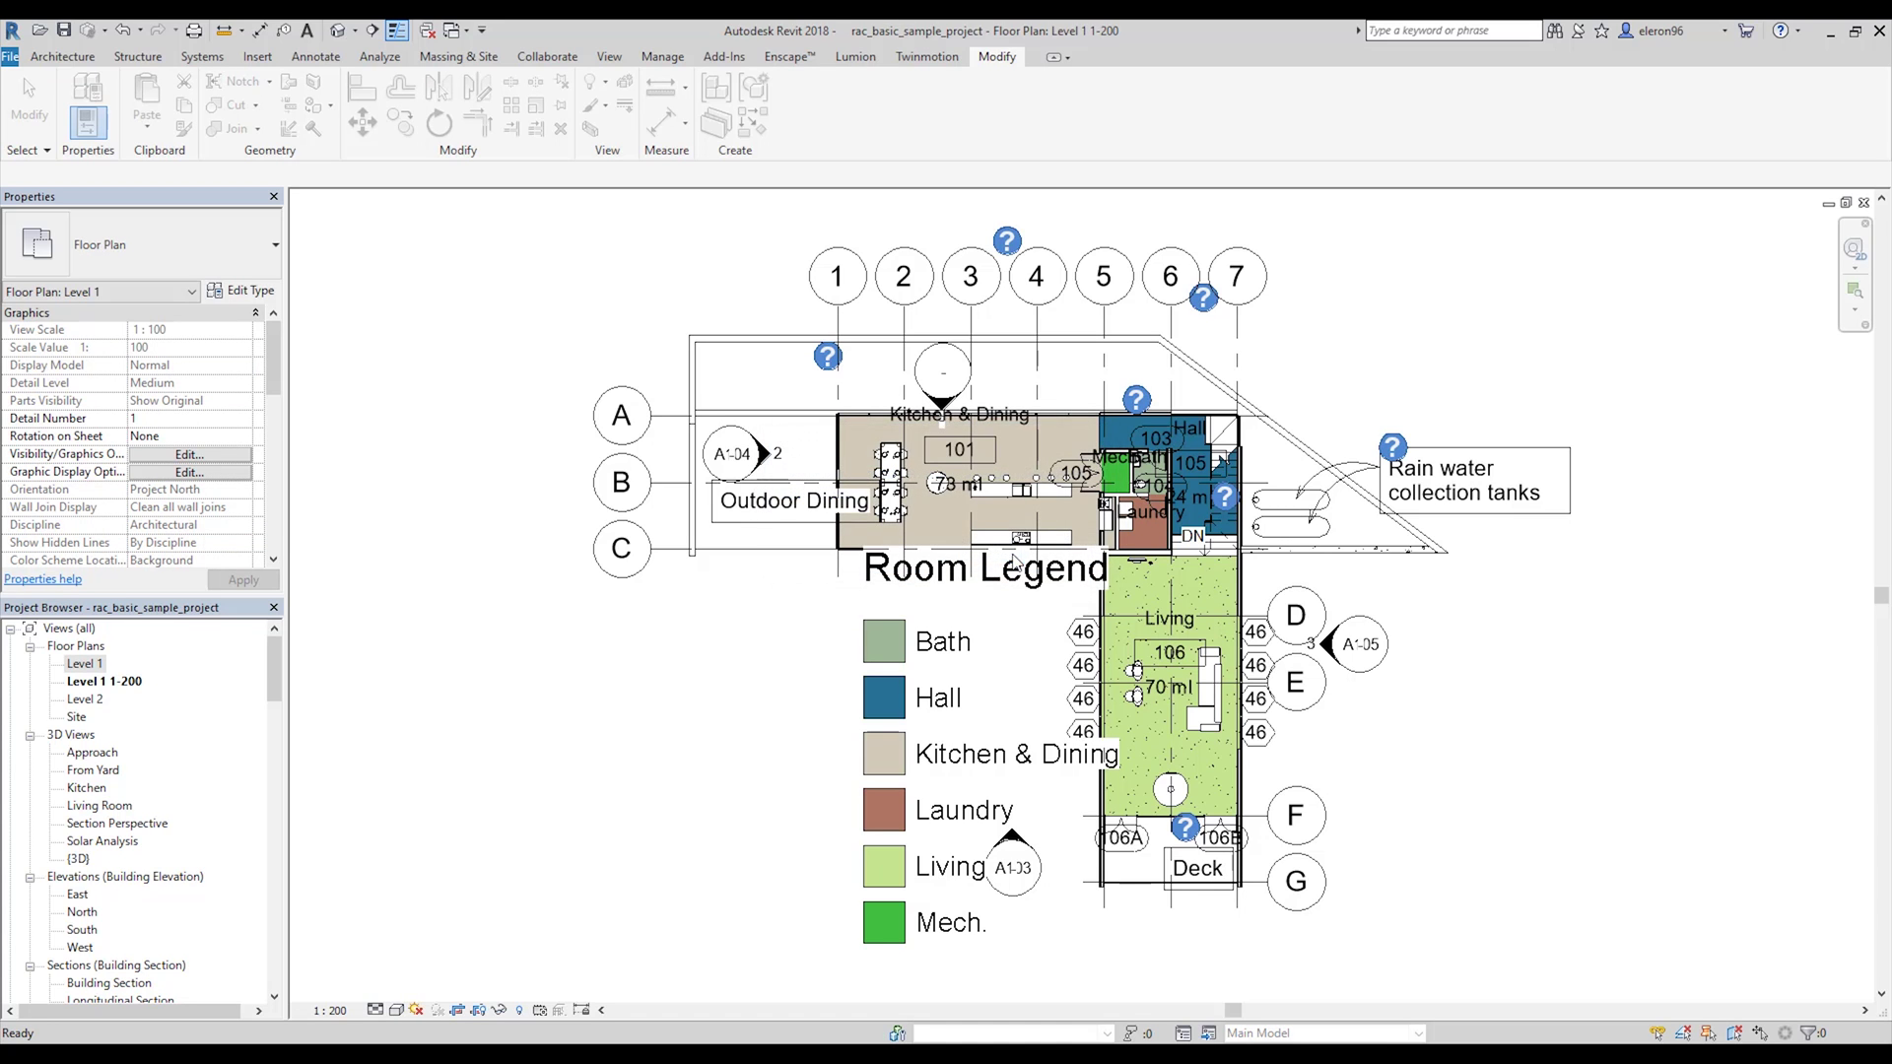
click(126, 682)
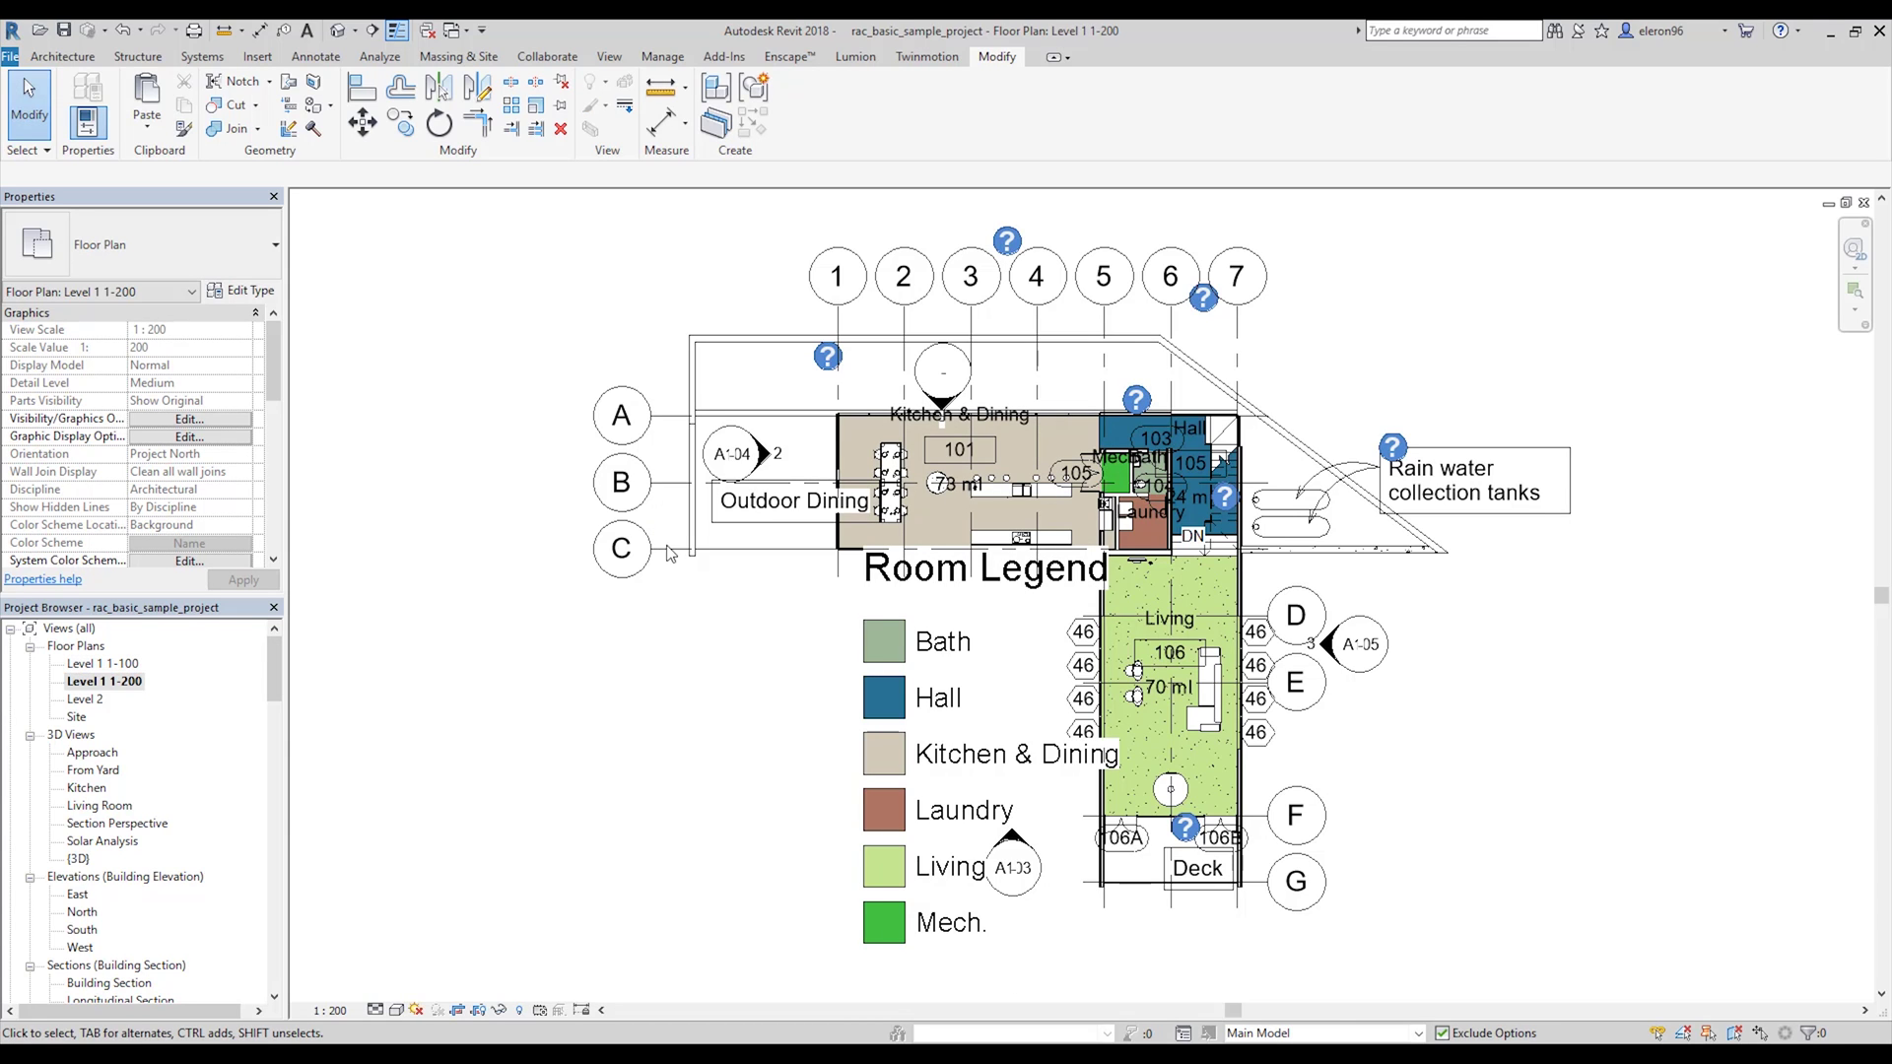
Make 1-200 the active design option and select grid C.
click(1419, 1032)
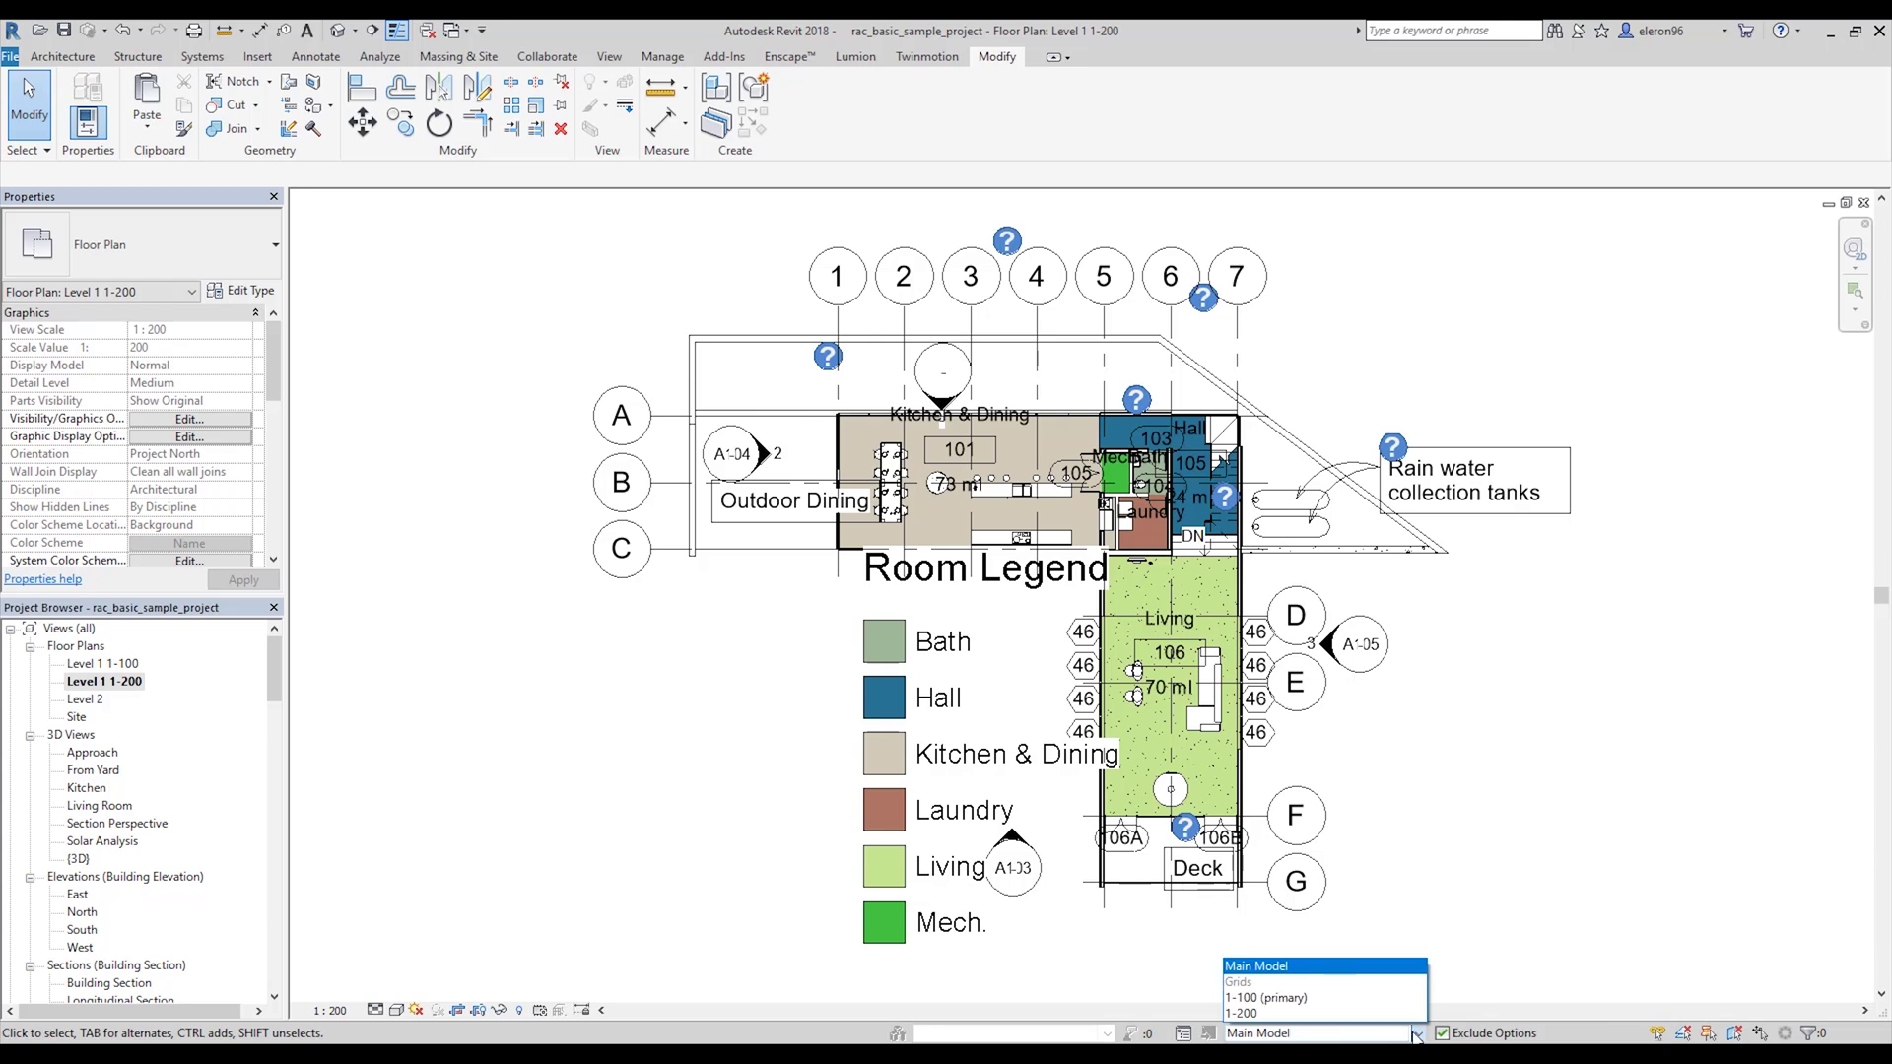
click(1262, 1015)
click(620, 548)
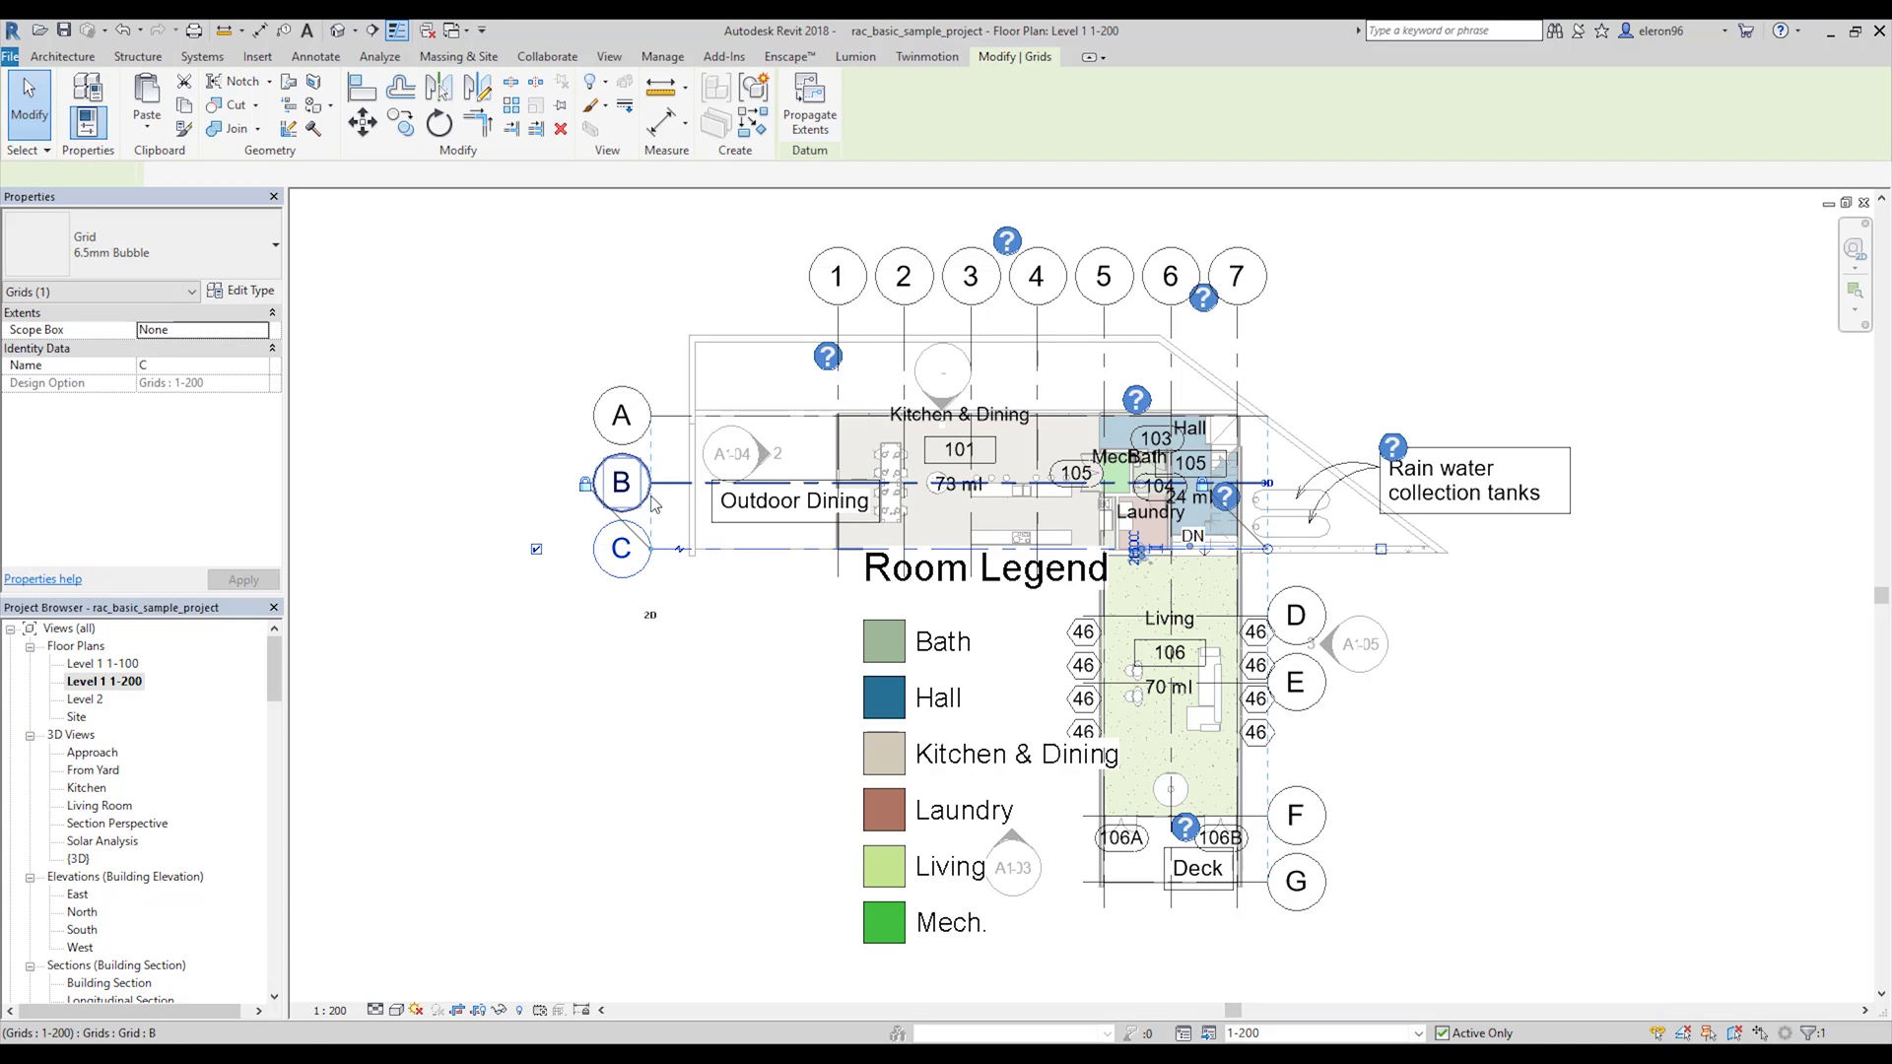
click(621, 415)
click(616, 684)
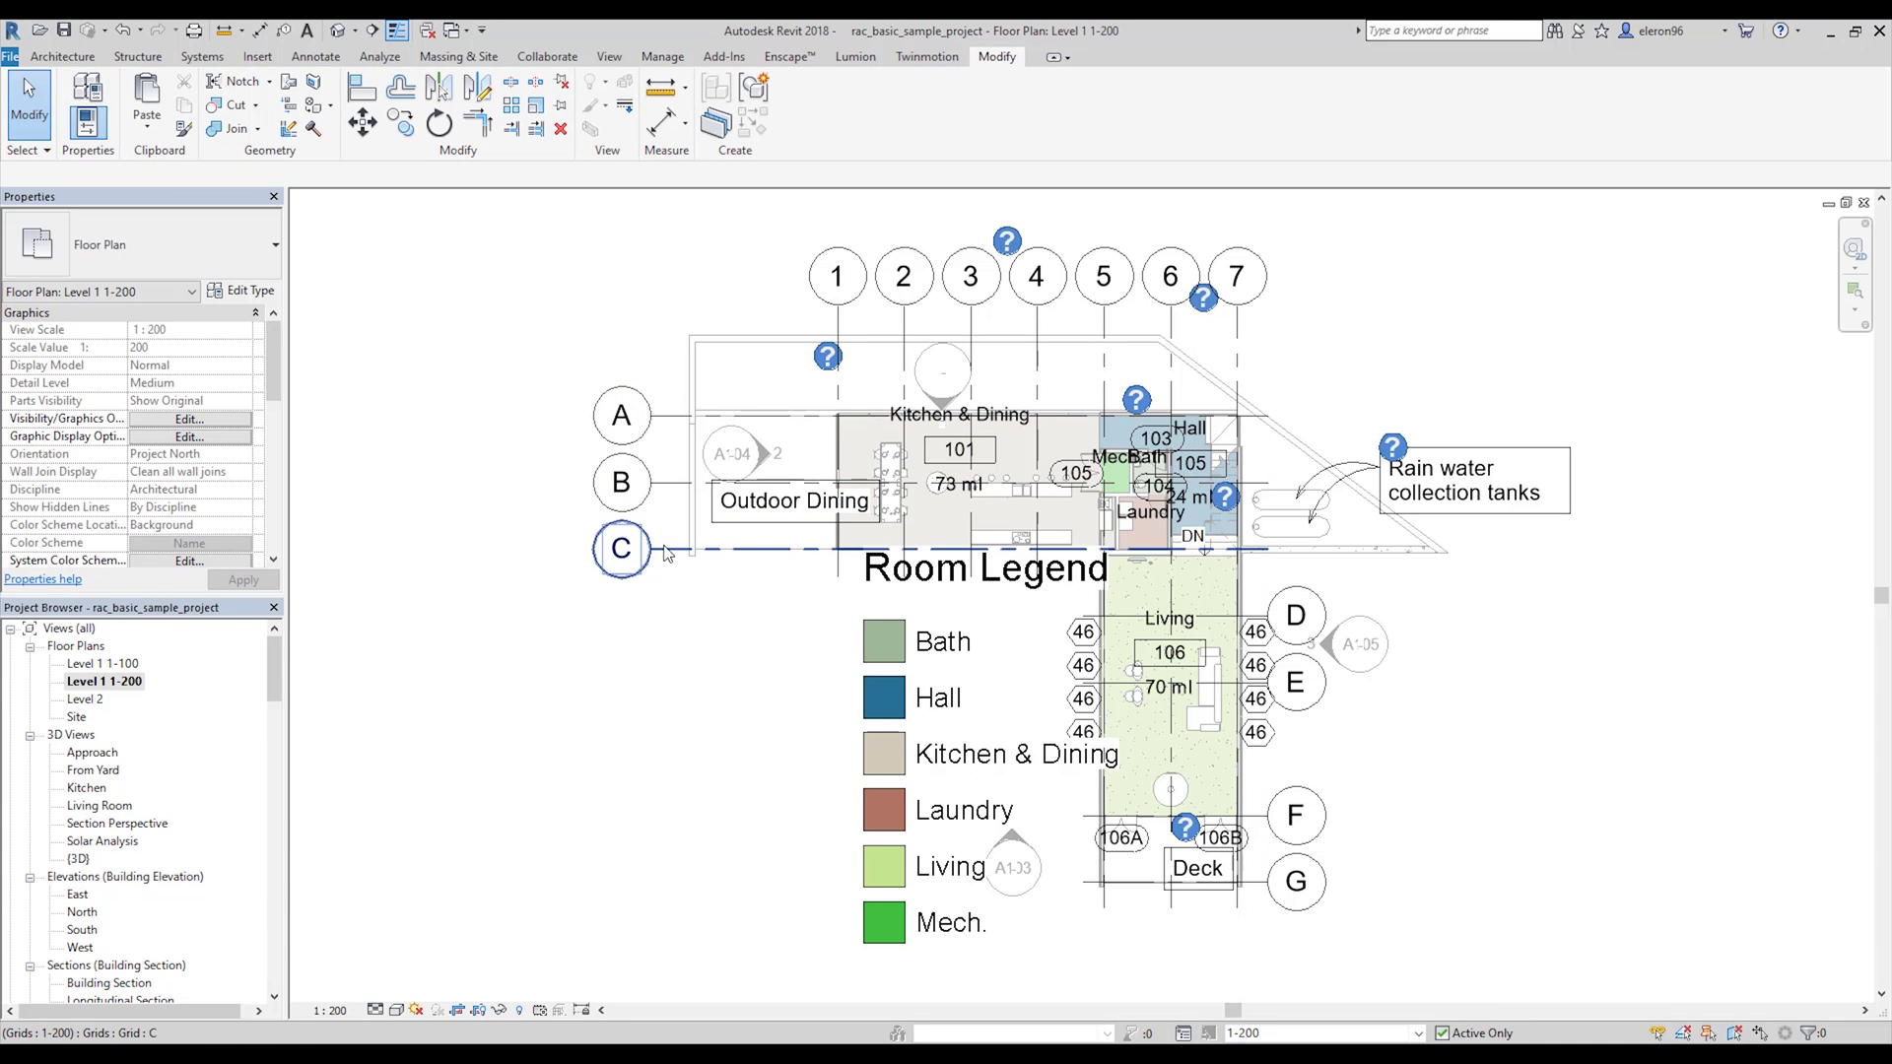
click(673, 554)
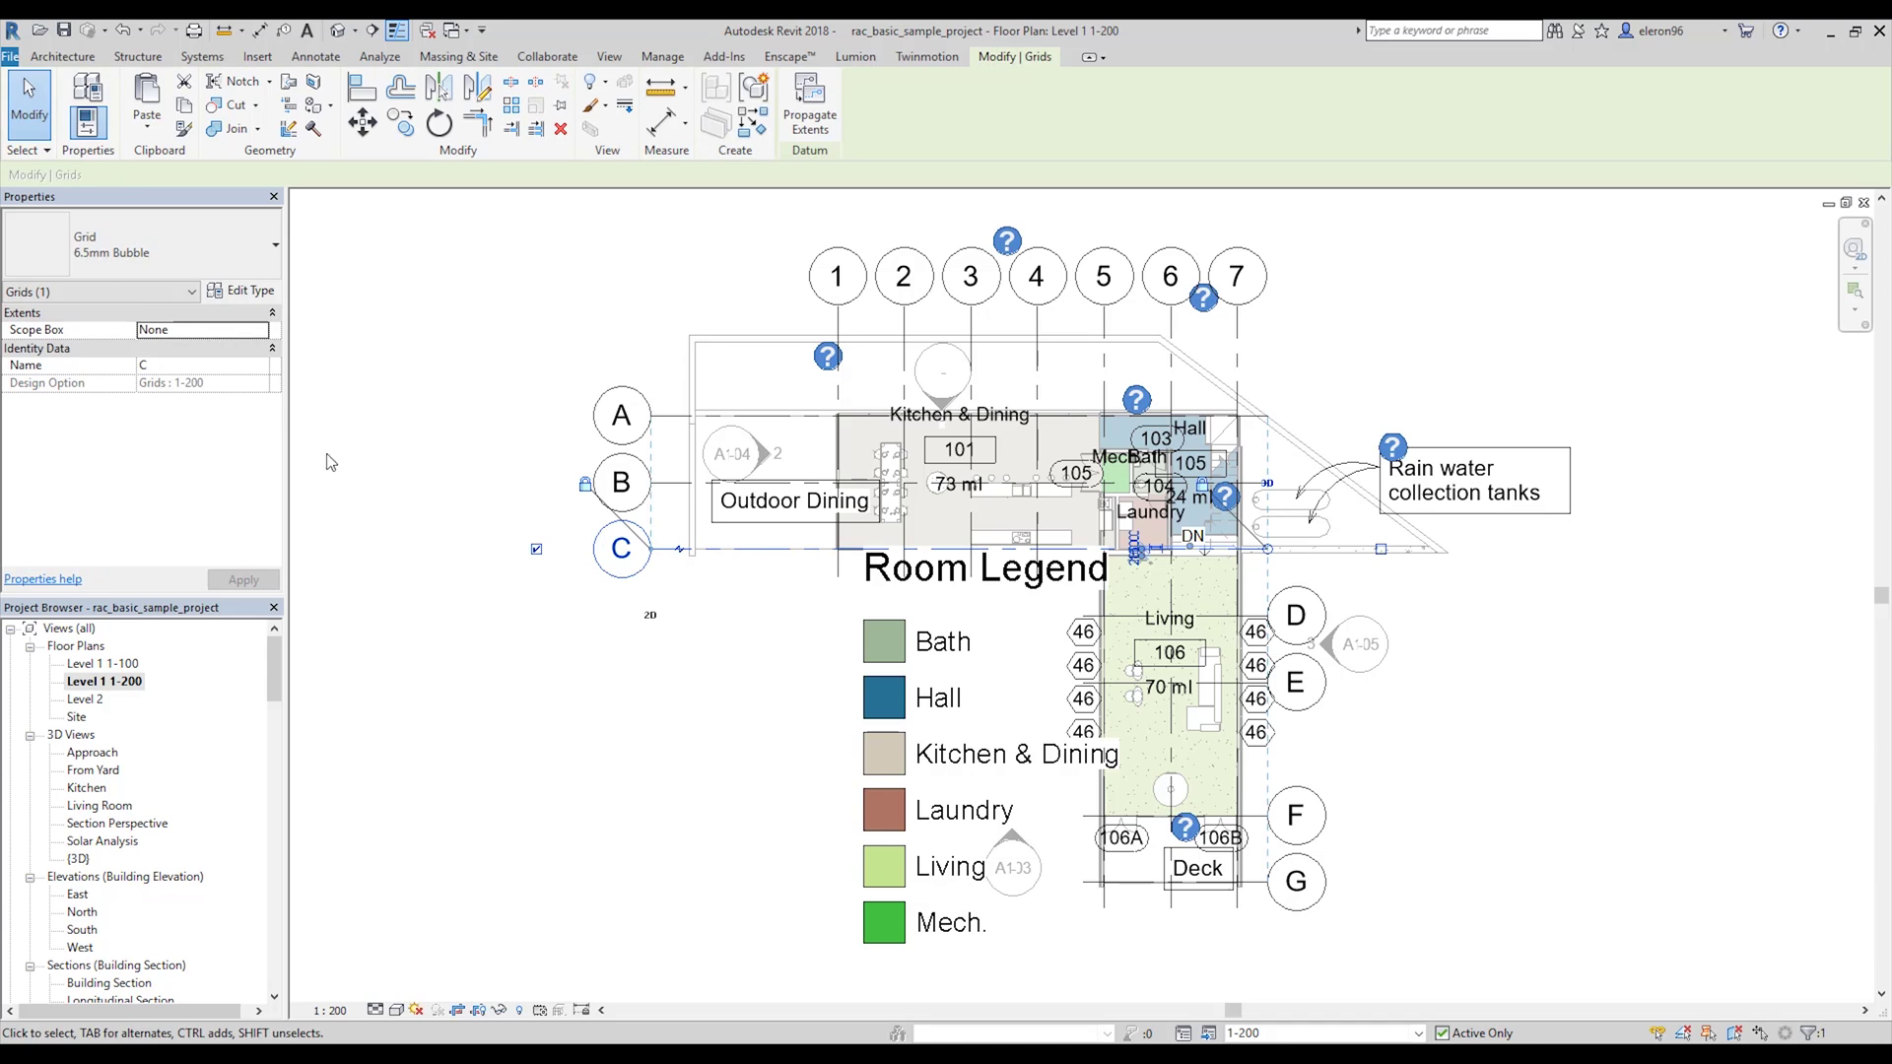
Duplicate grid C's 6.5mm Bubble type as a new type named 3.5mm Bubble.
click(241, 292)
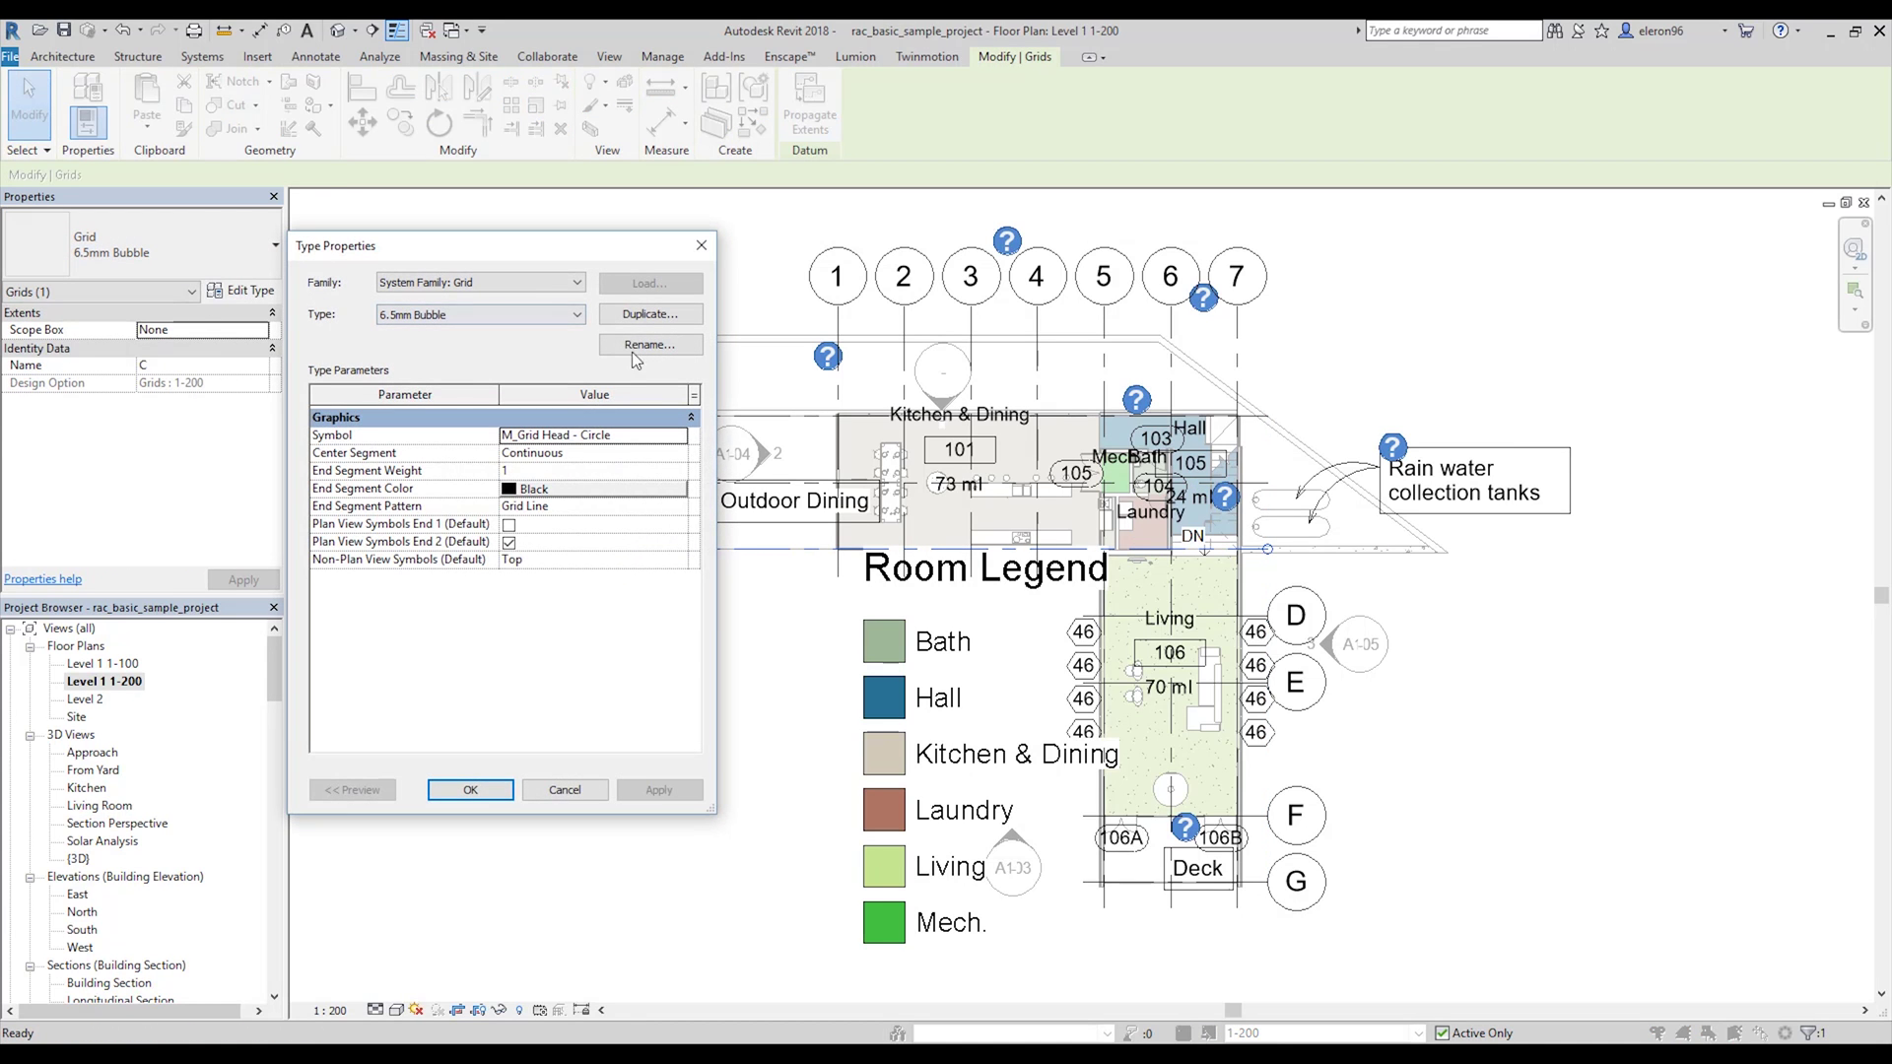
click(667, 321)
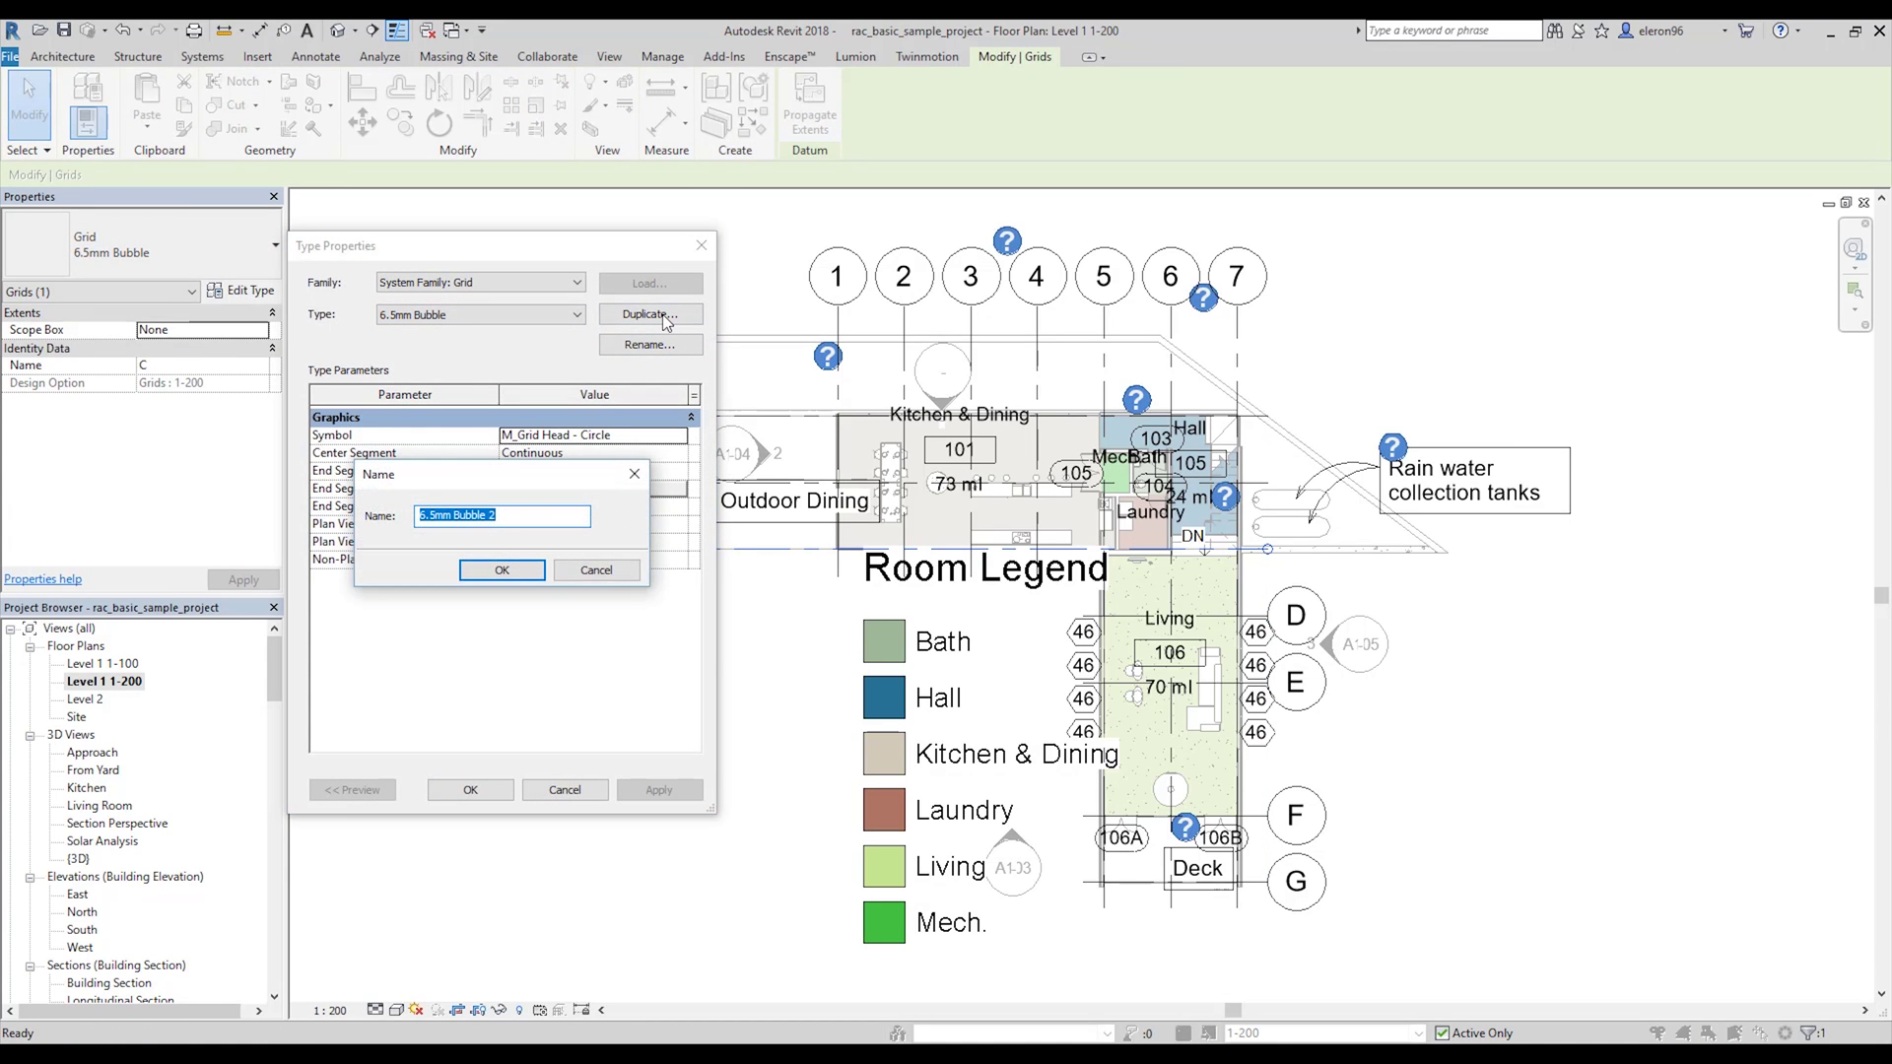
click(420, 516)
key(Delete)
click(516, 524)
key(BackSpace)
key(BackSpace)
click(506, 576)
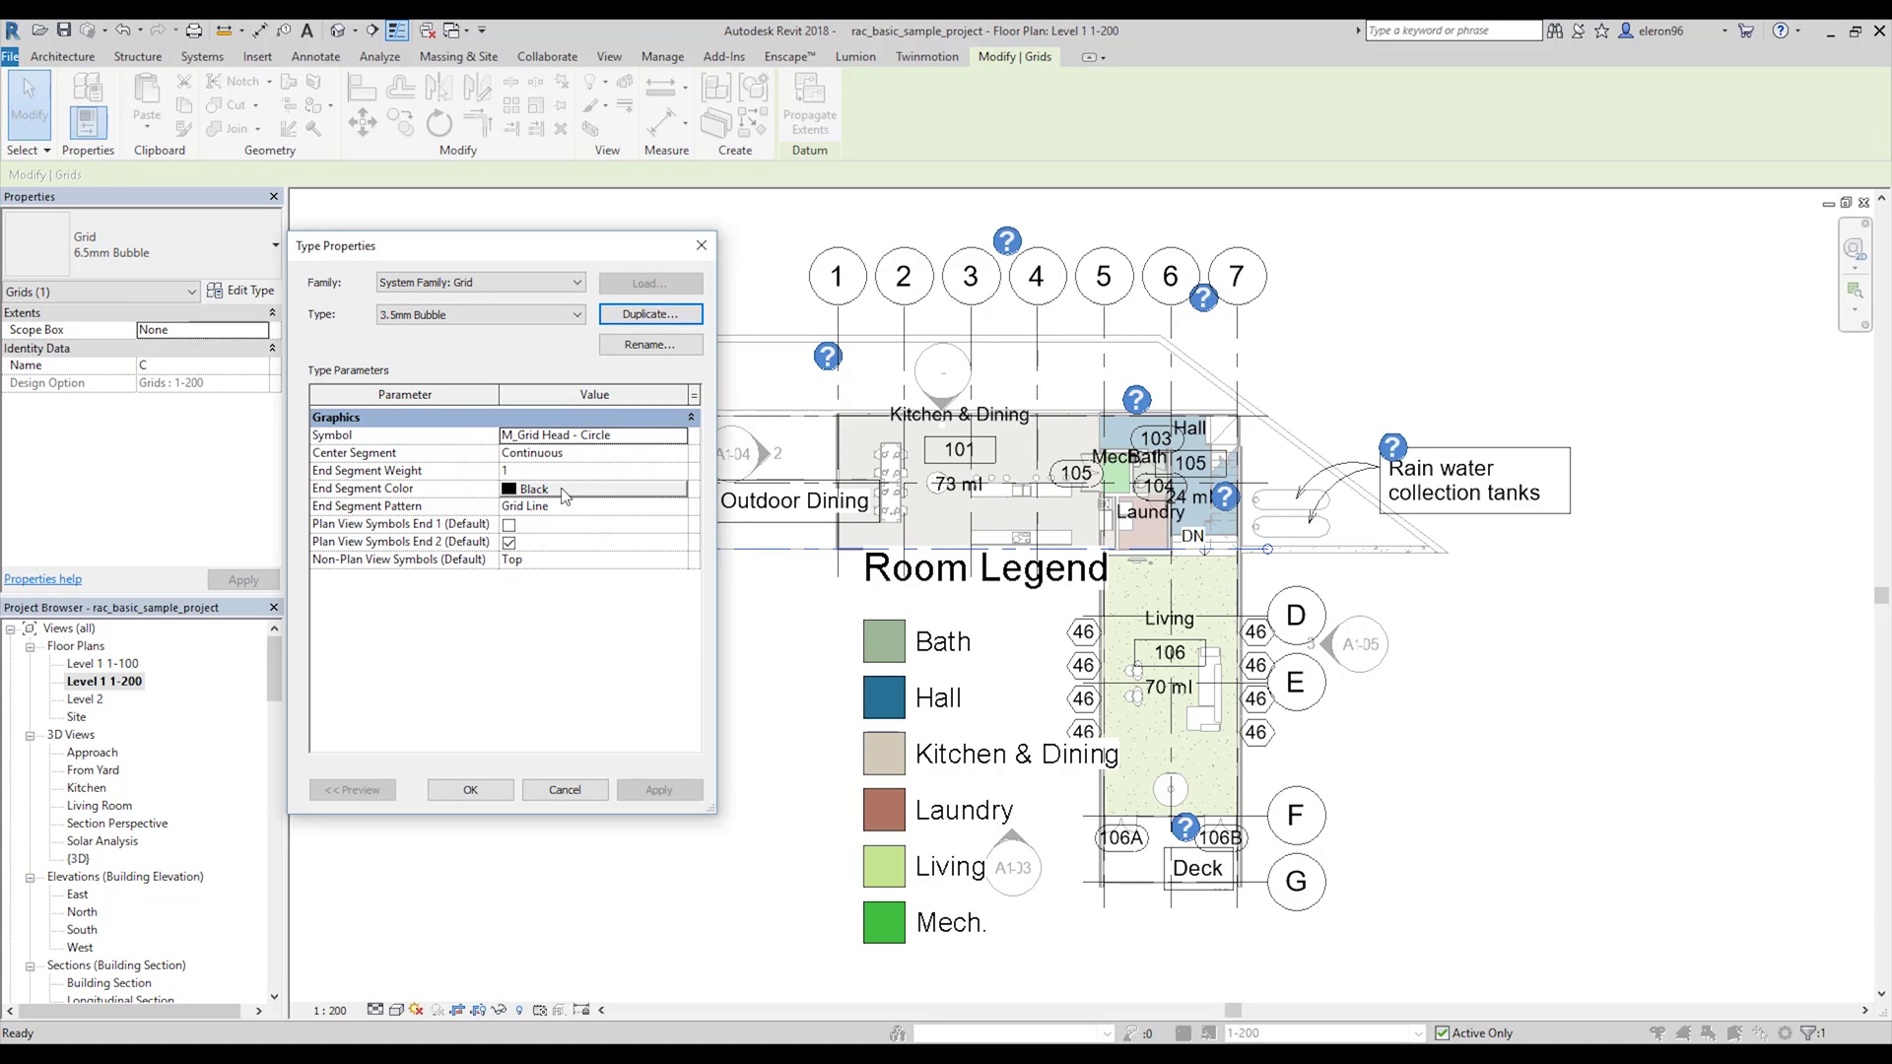
Set the 3.5mm Bubble type's symbol to M_Grid Head - Circle 1-200.
click(684, 437)
click(611, 486)
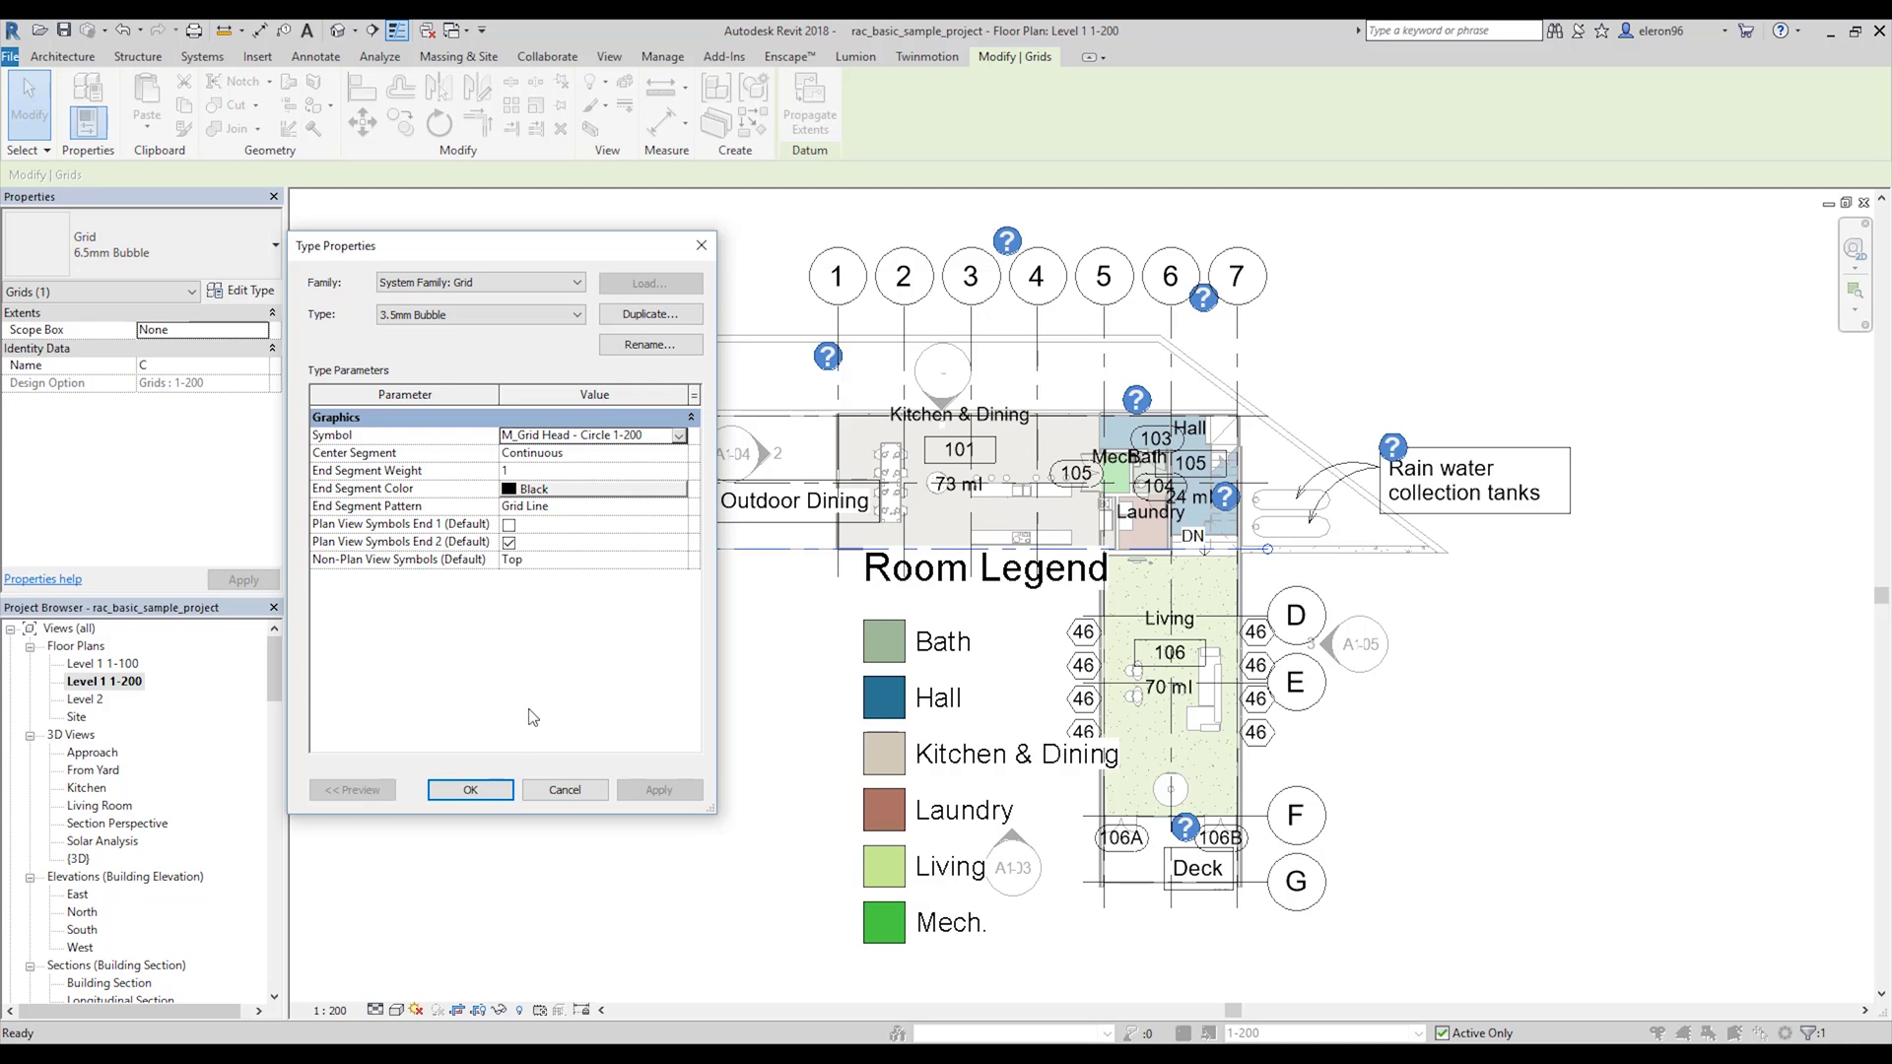
click(470, 789)
click(640, 723)
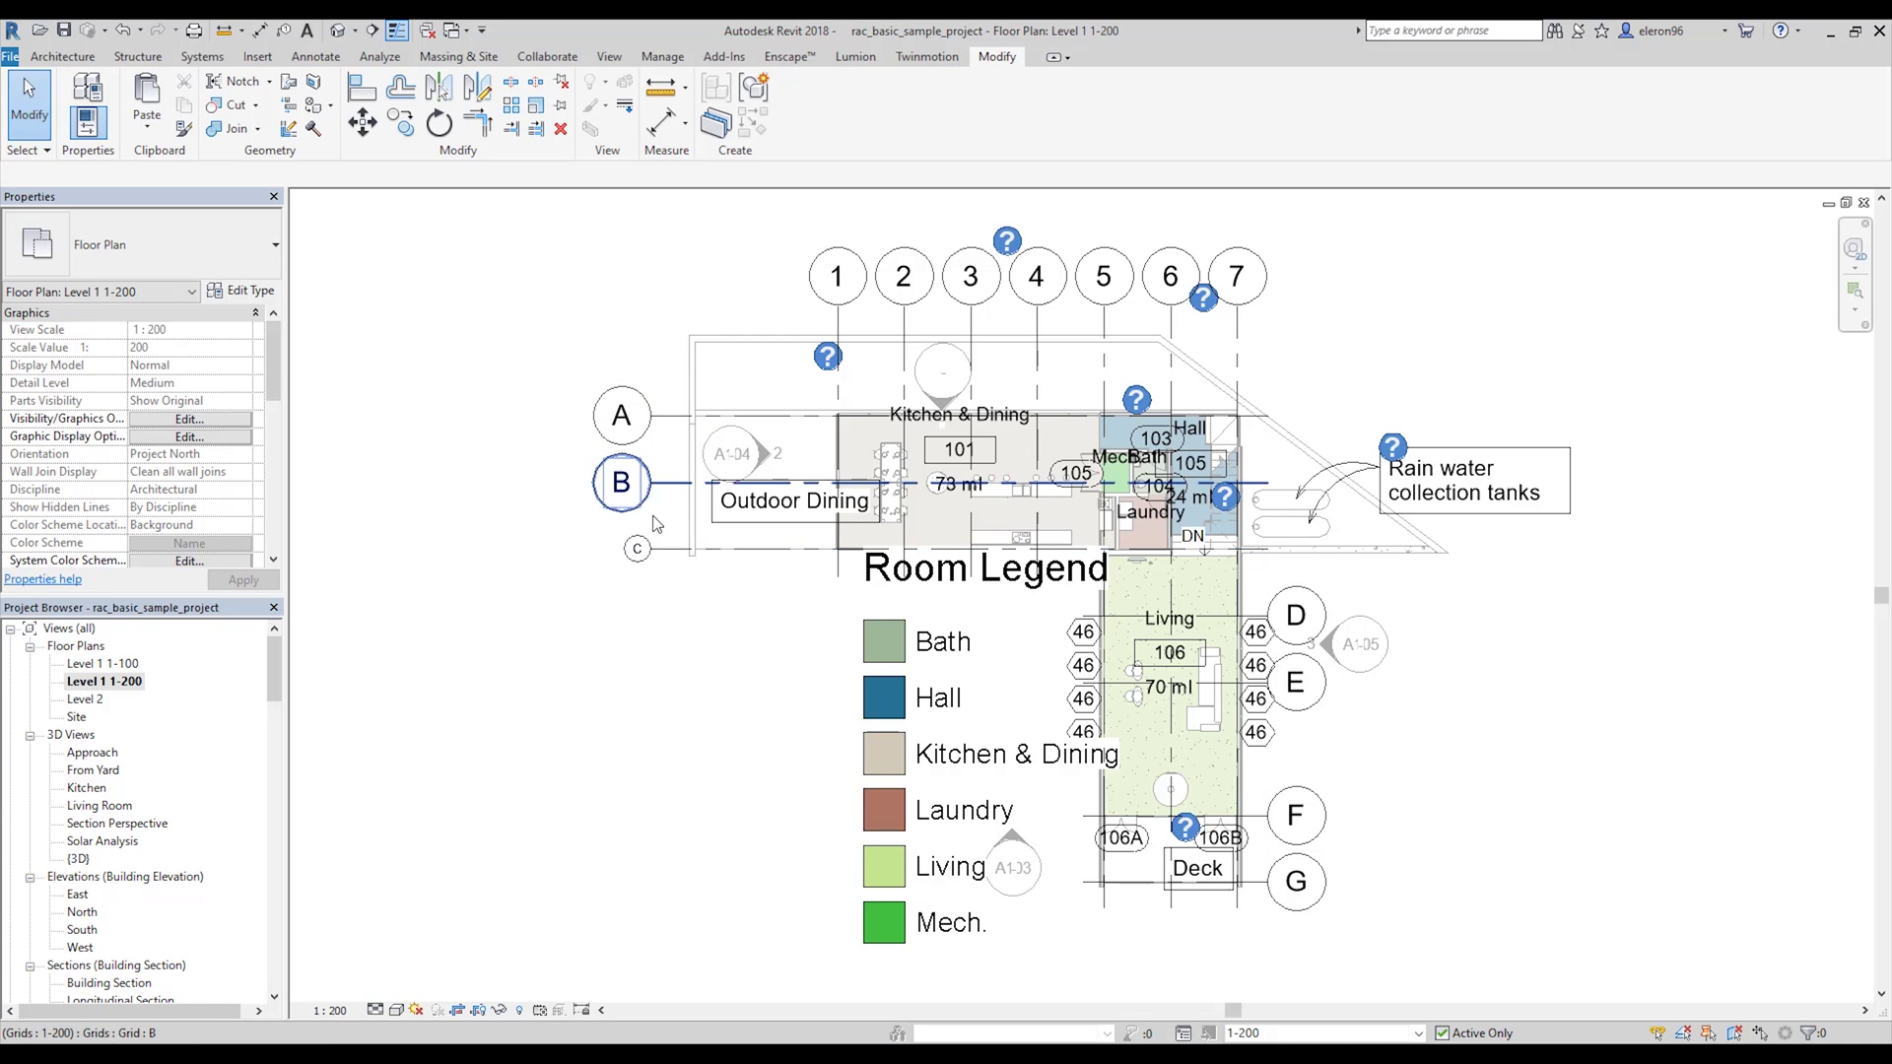
Switch grids A–G and 1–7 in the Level 1 1-200 plan to the 3.5mm Bubble type.
click(646, 474)
ctrl+click(620, 414)
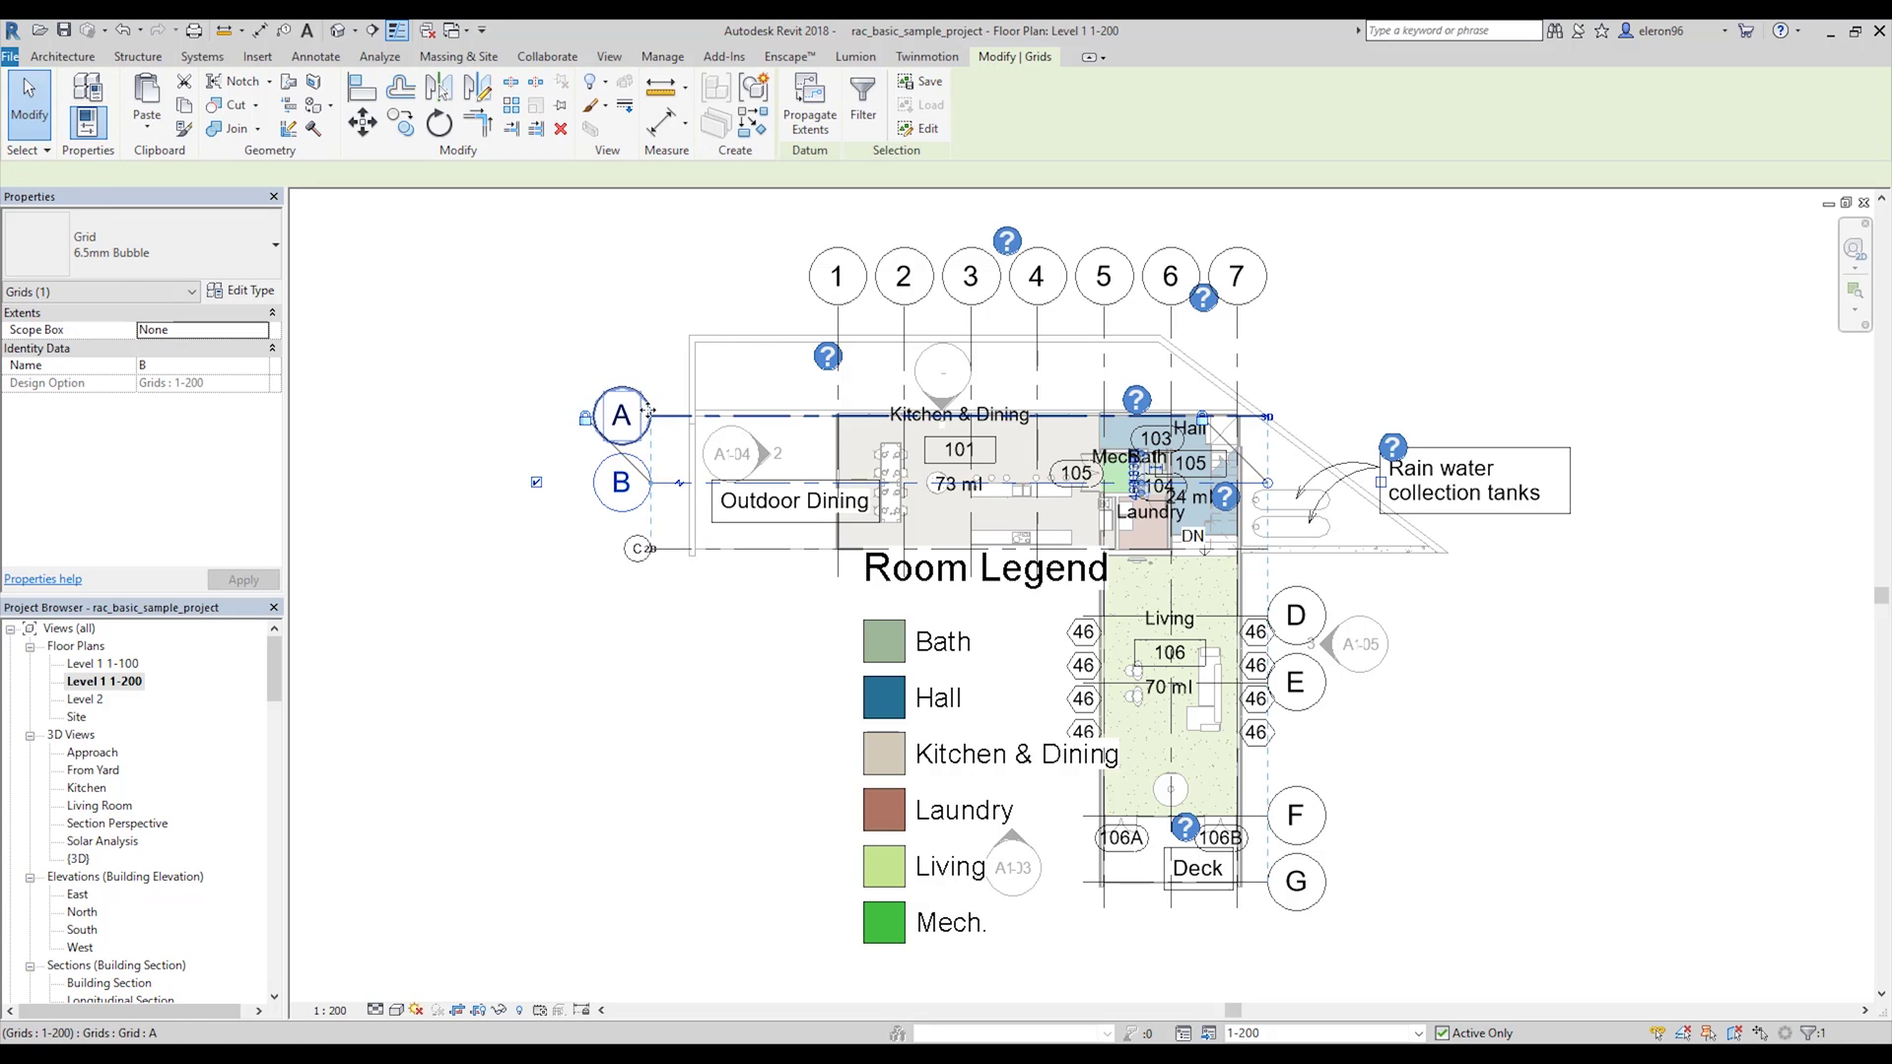
ctrl+click(837, 276)
ctrl+click(904, 276)
ctrl+click(970, 276)
ctrl+click(1072, 289)
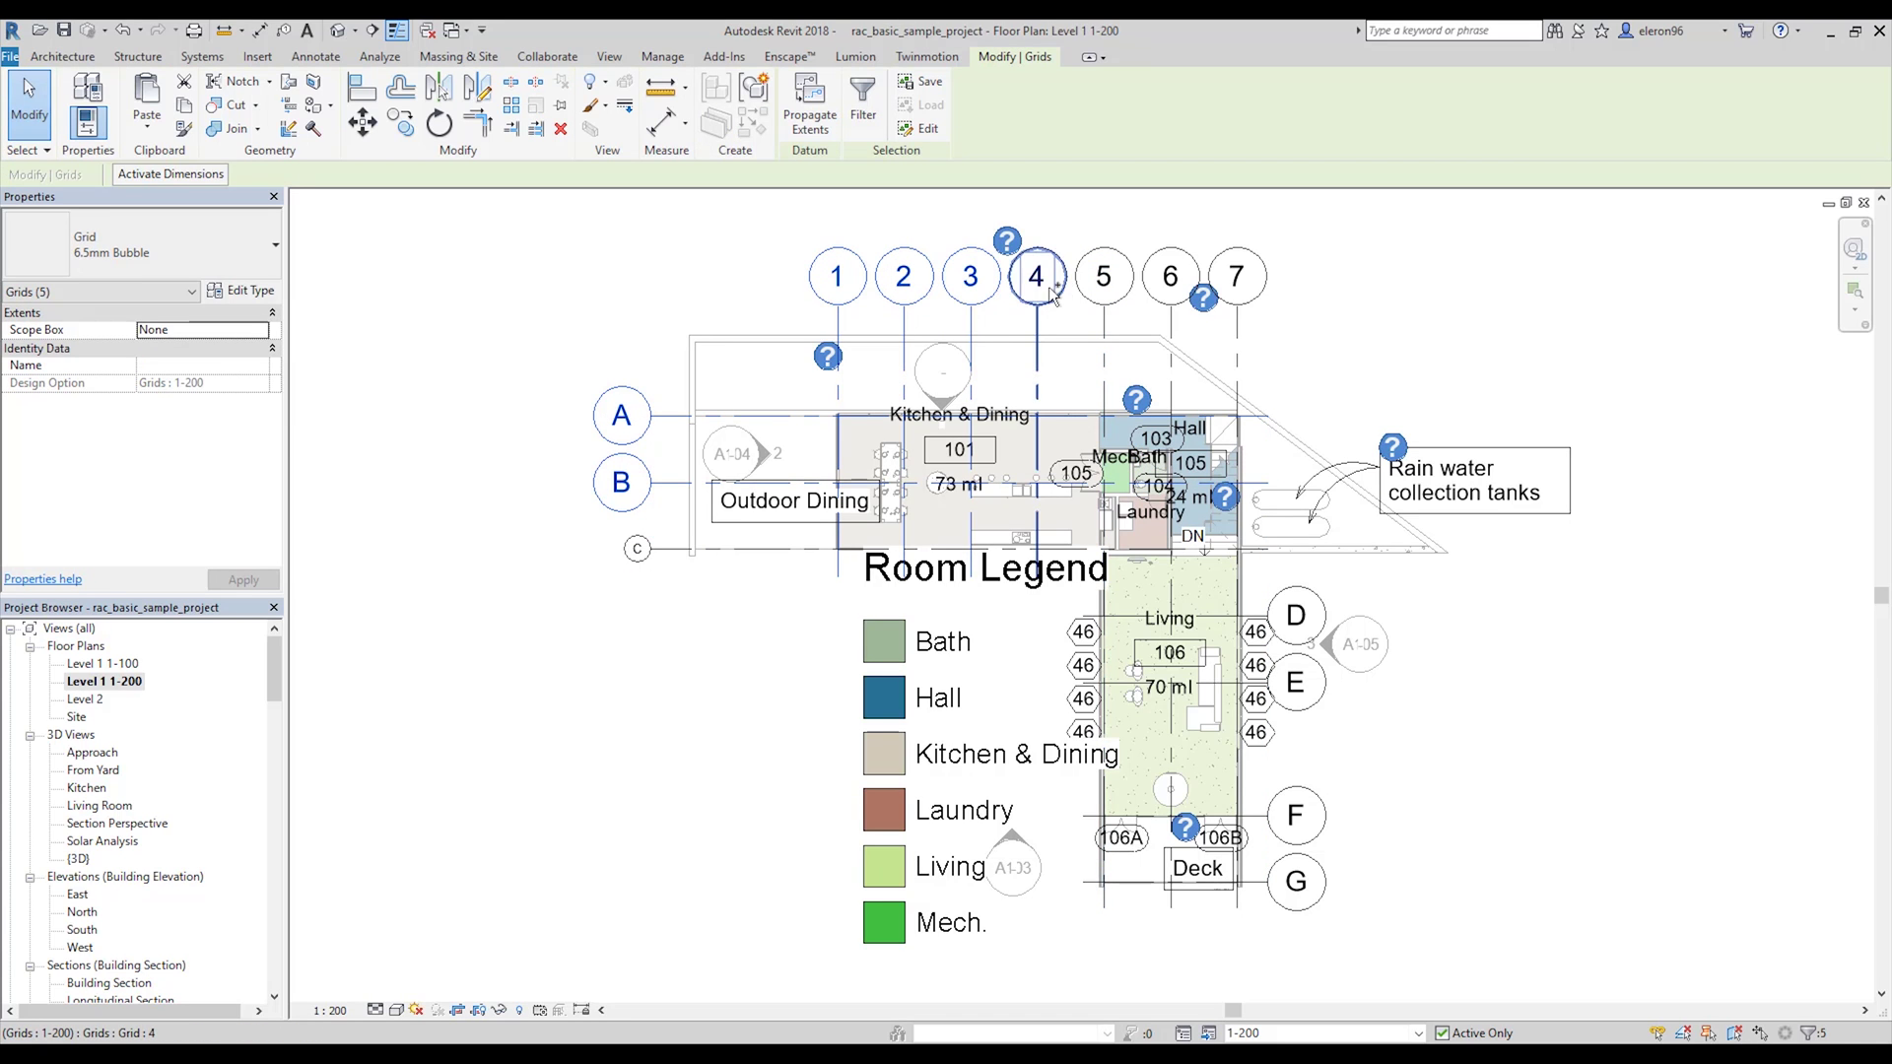
ctrl+click(1133, 288)
ctrl+click(1200, 287)
ctrl+click(1265, 288)
ctrl+click(1284, 552)
ctrl+click(1296, 615)
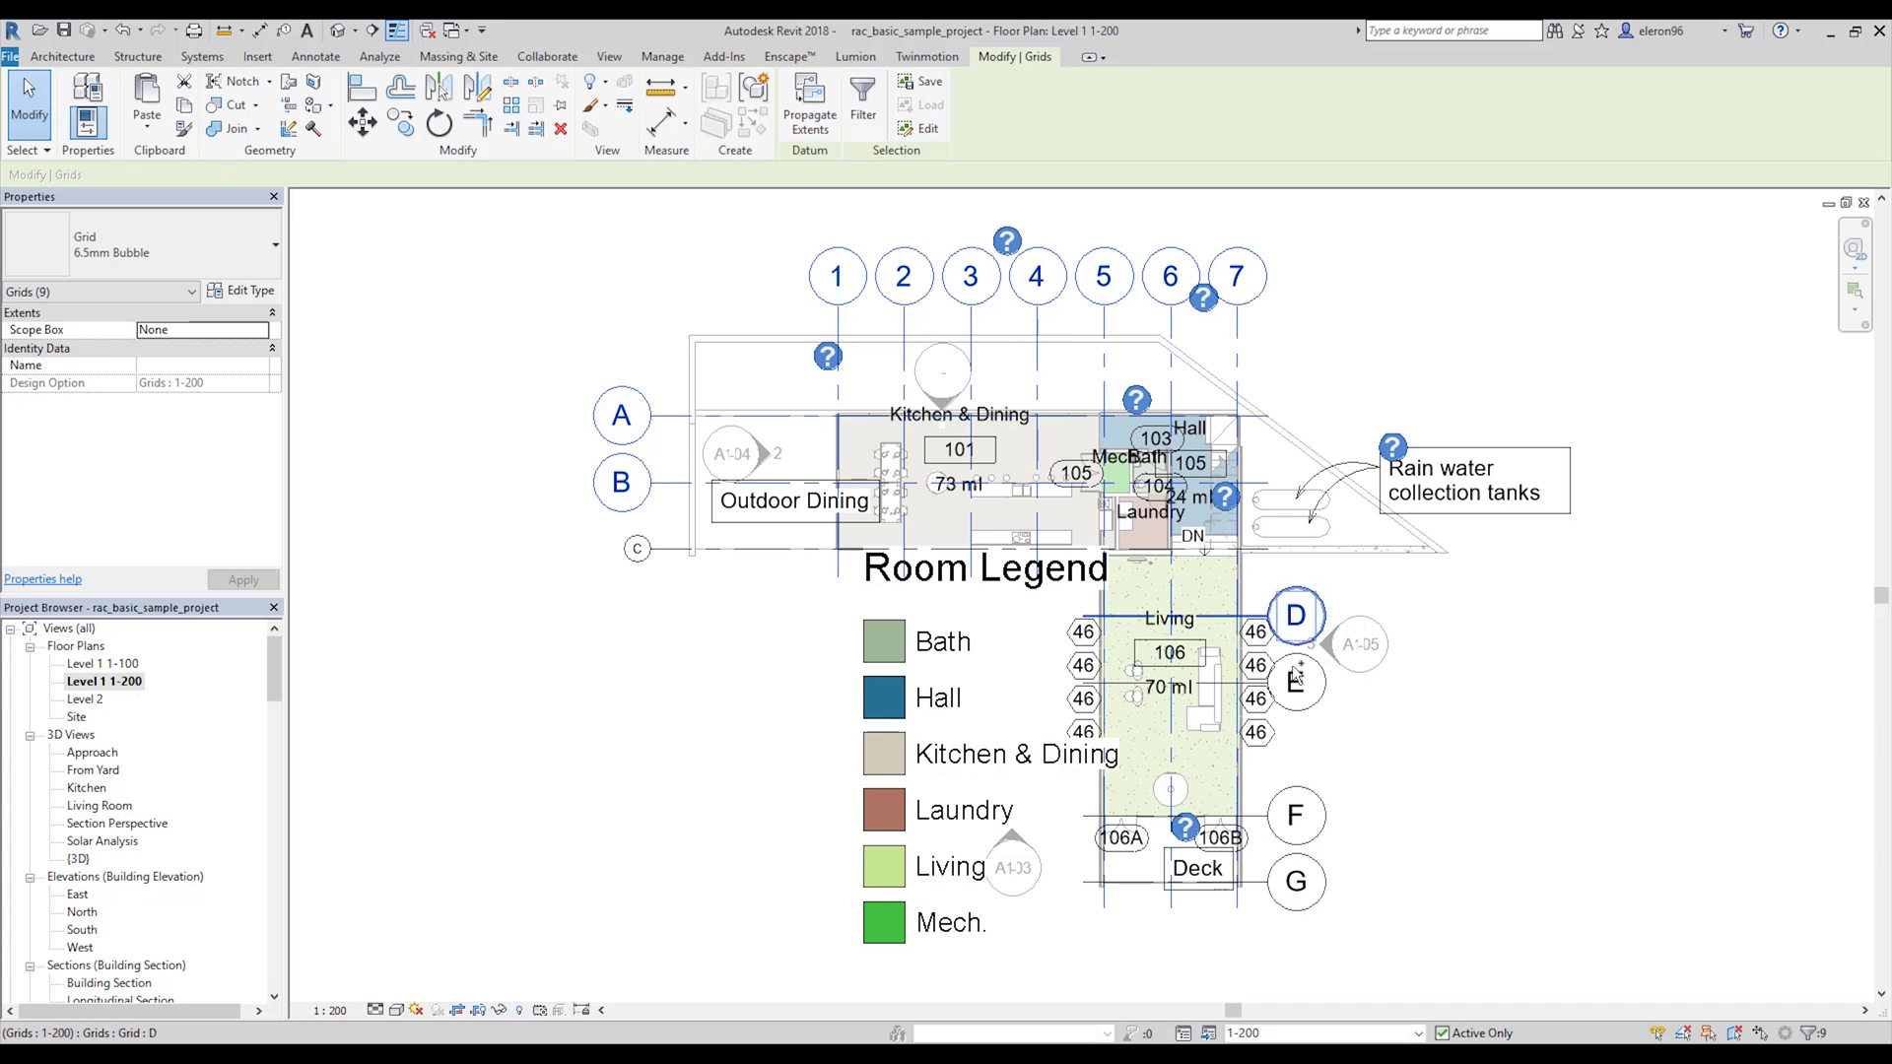
ctrl+click(1296, 682)
ctrl+click(1296, 815)
ctrl+click(1295, 881)
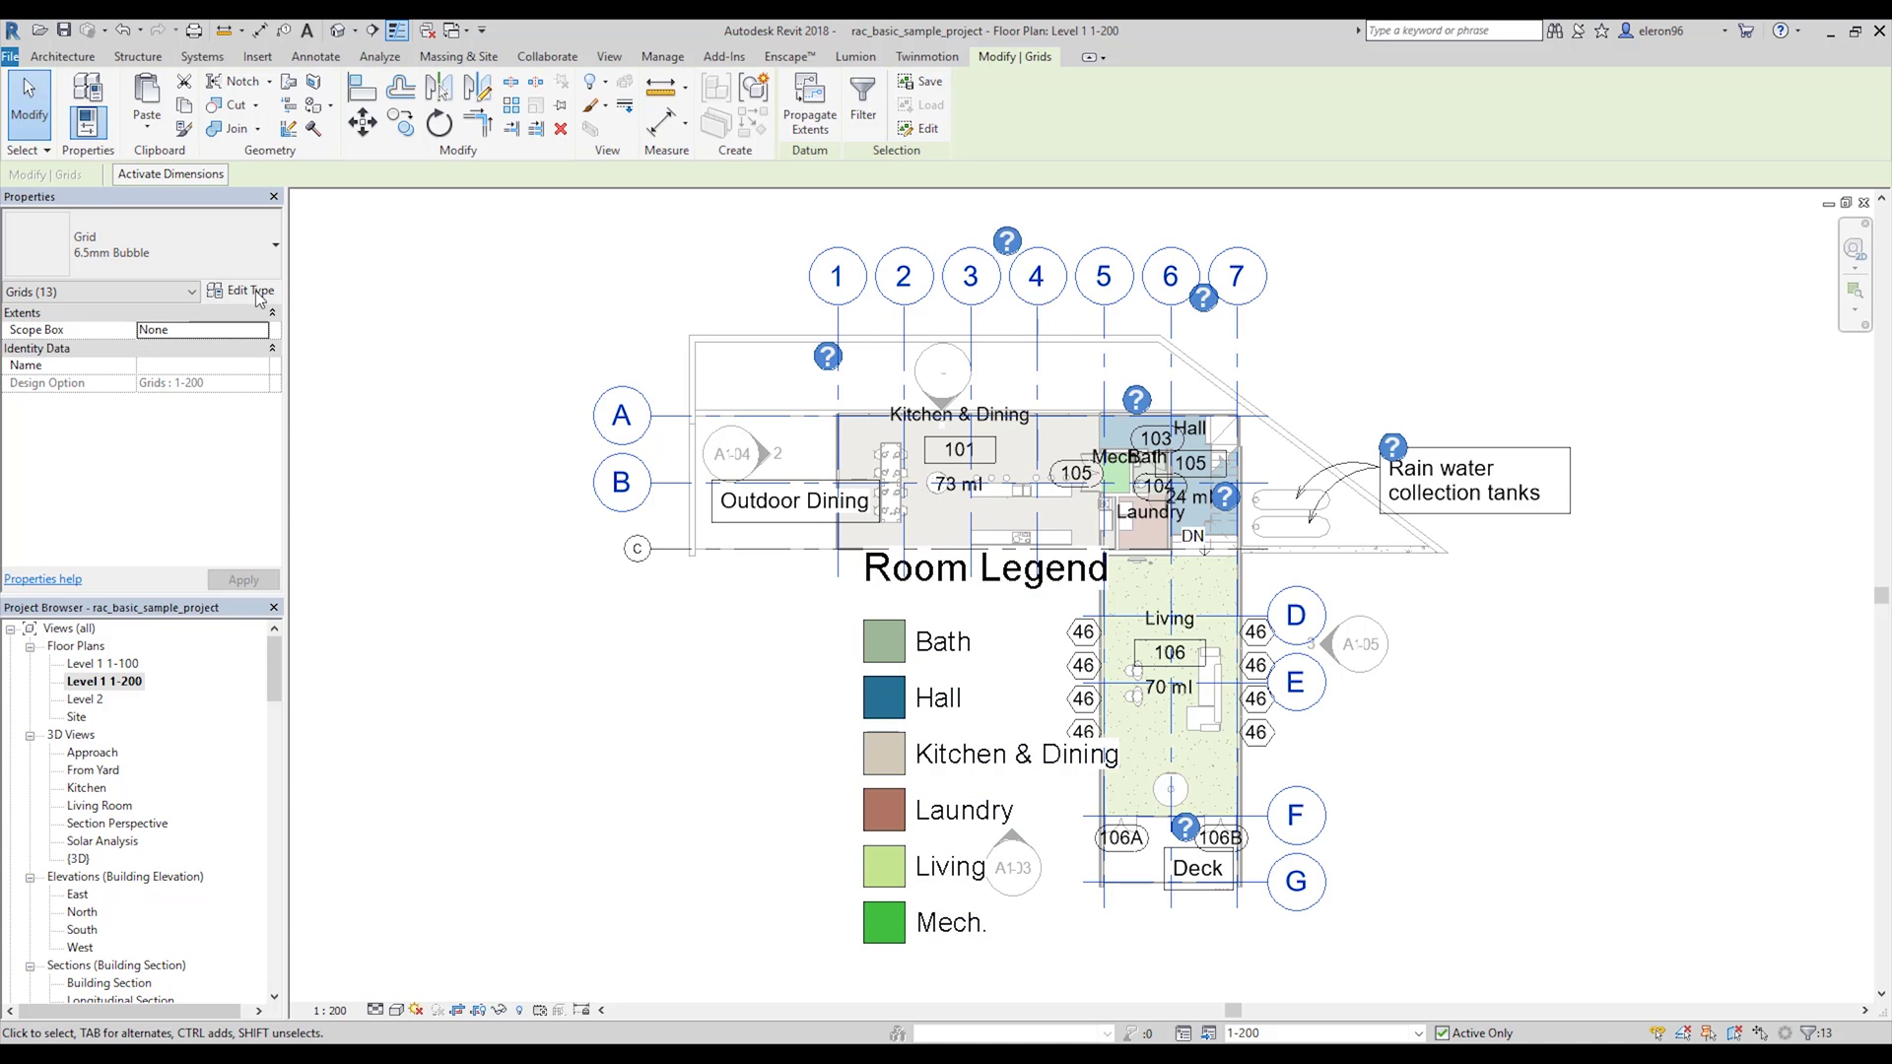
click(138, 246)
click(106, 341)
click(473, 727)
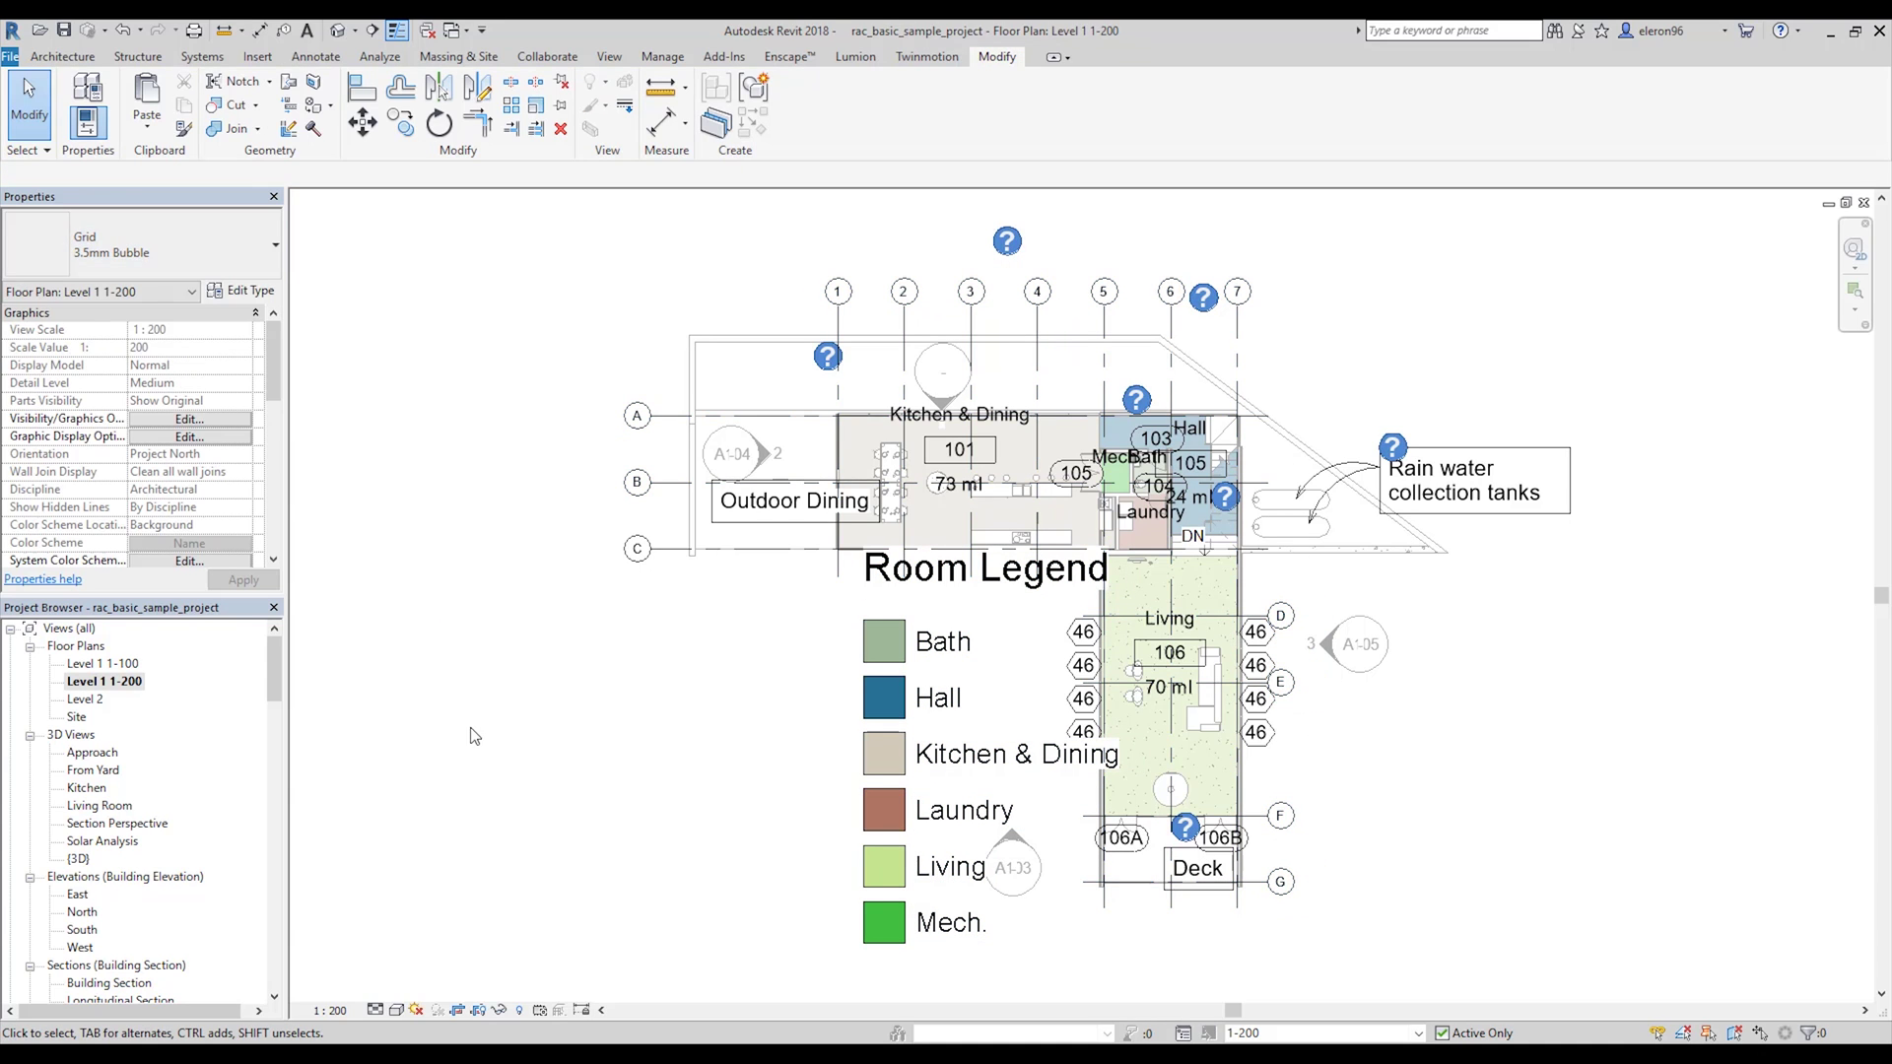
Set the active design option back to Main Model.
click(1400, 1033)
click(1266, 965)
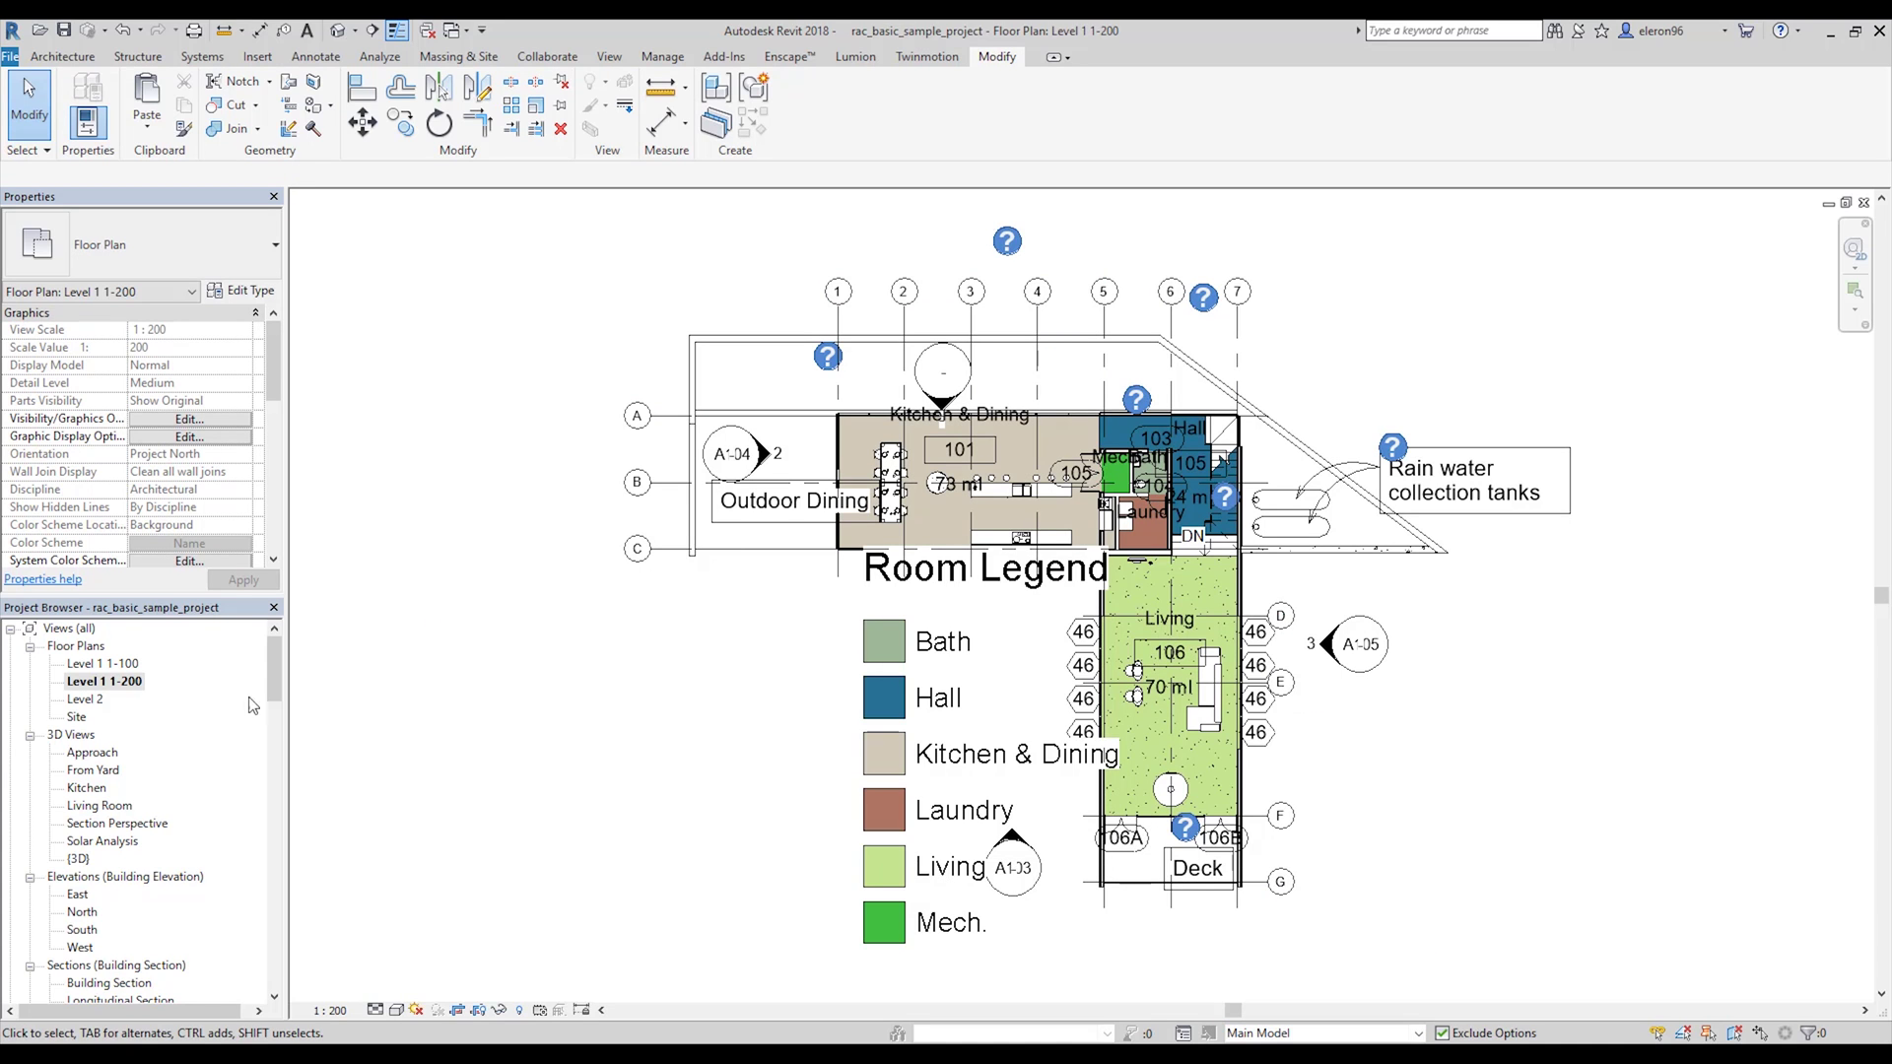
drag(266, 687, 266, 810)
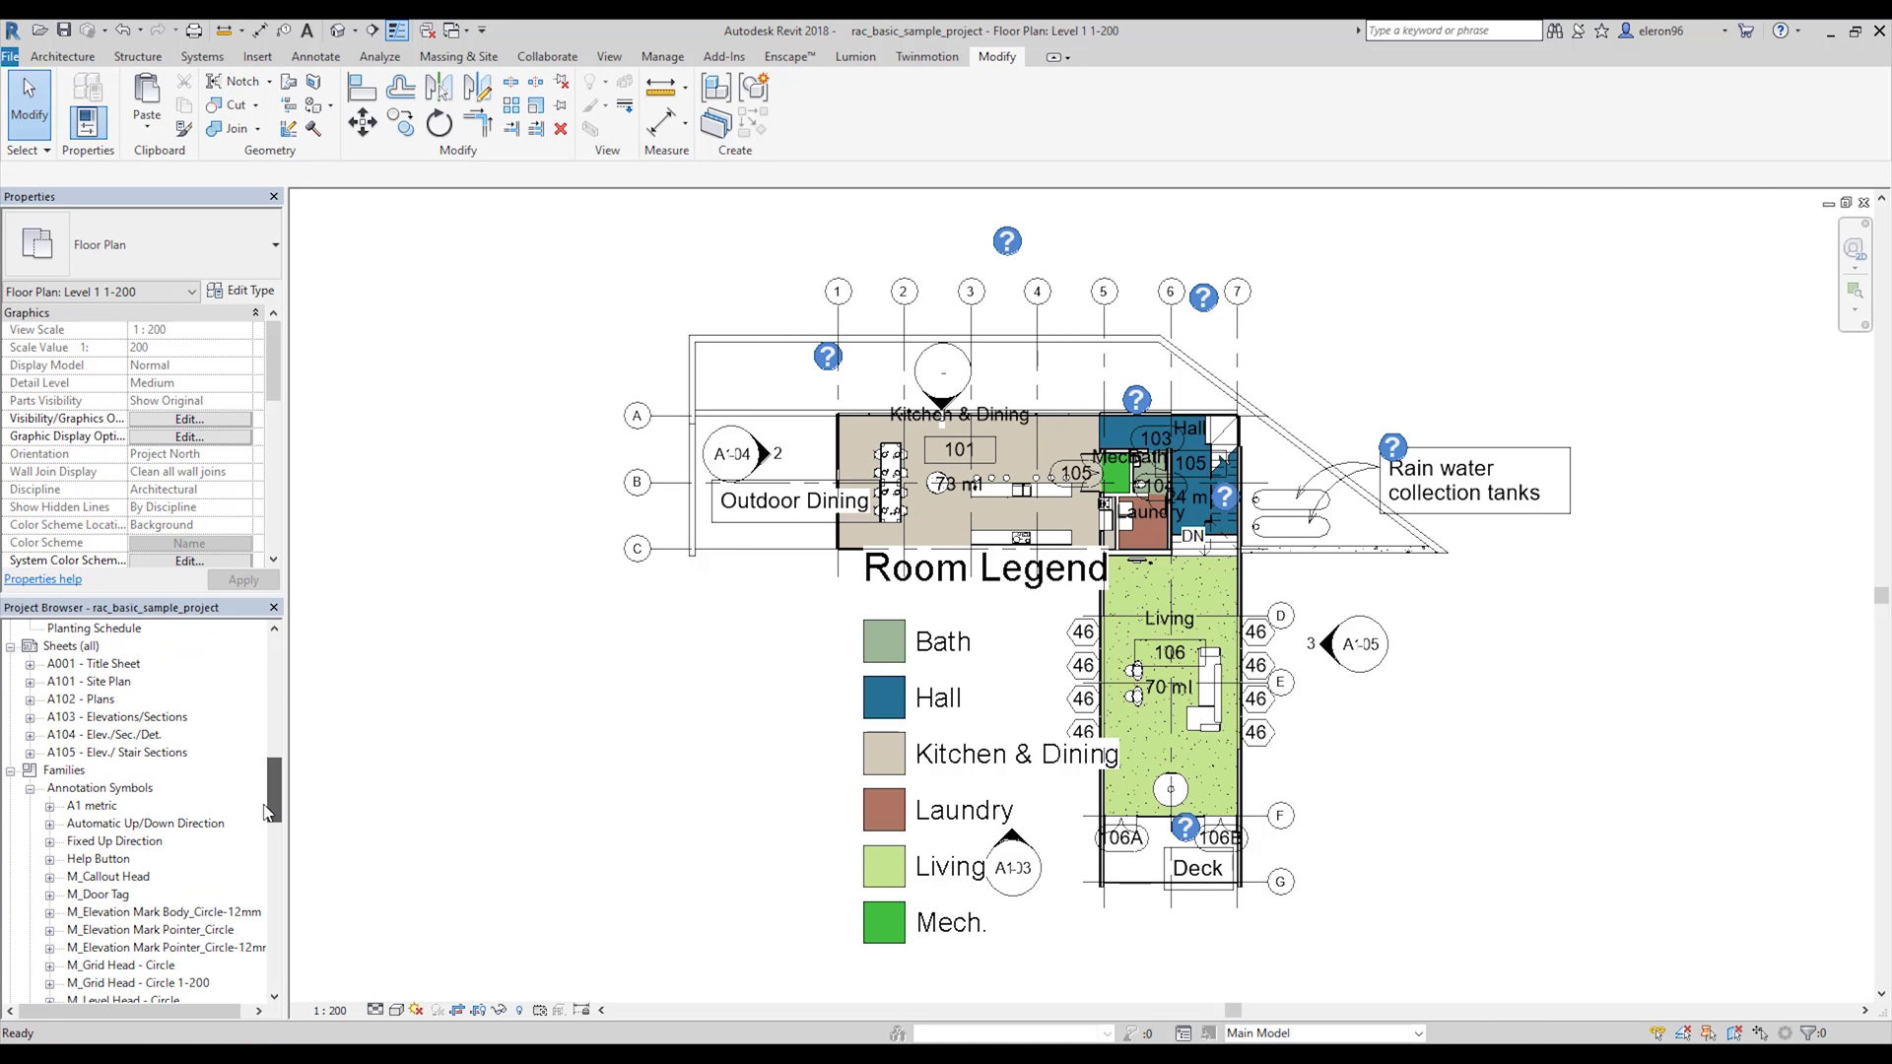
On sheet A102 - Plans, delete the Level 1 and Level 2 viewports.
double_click(103, 700)
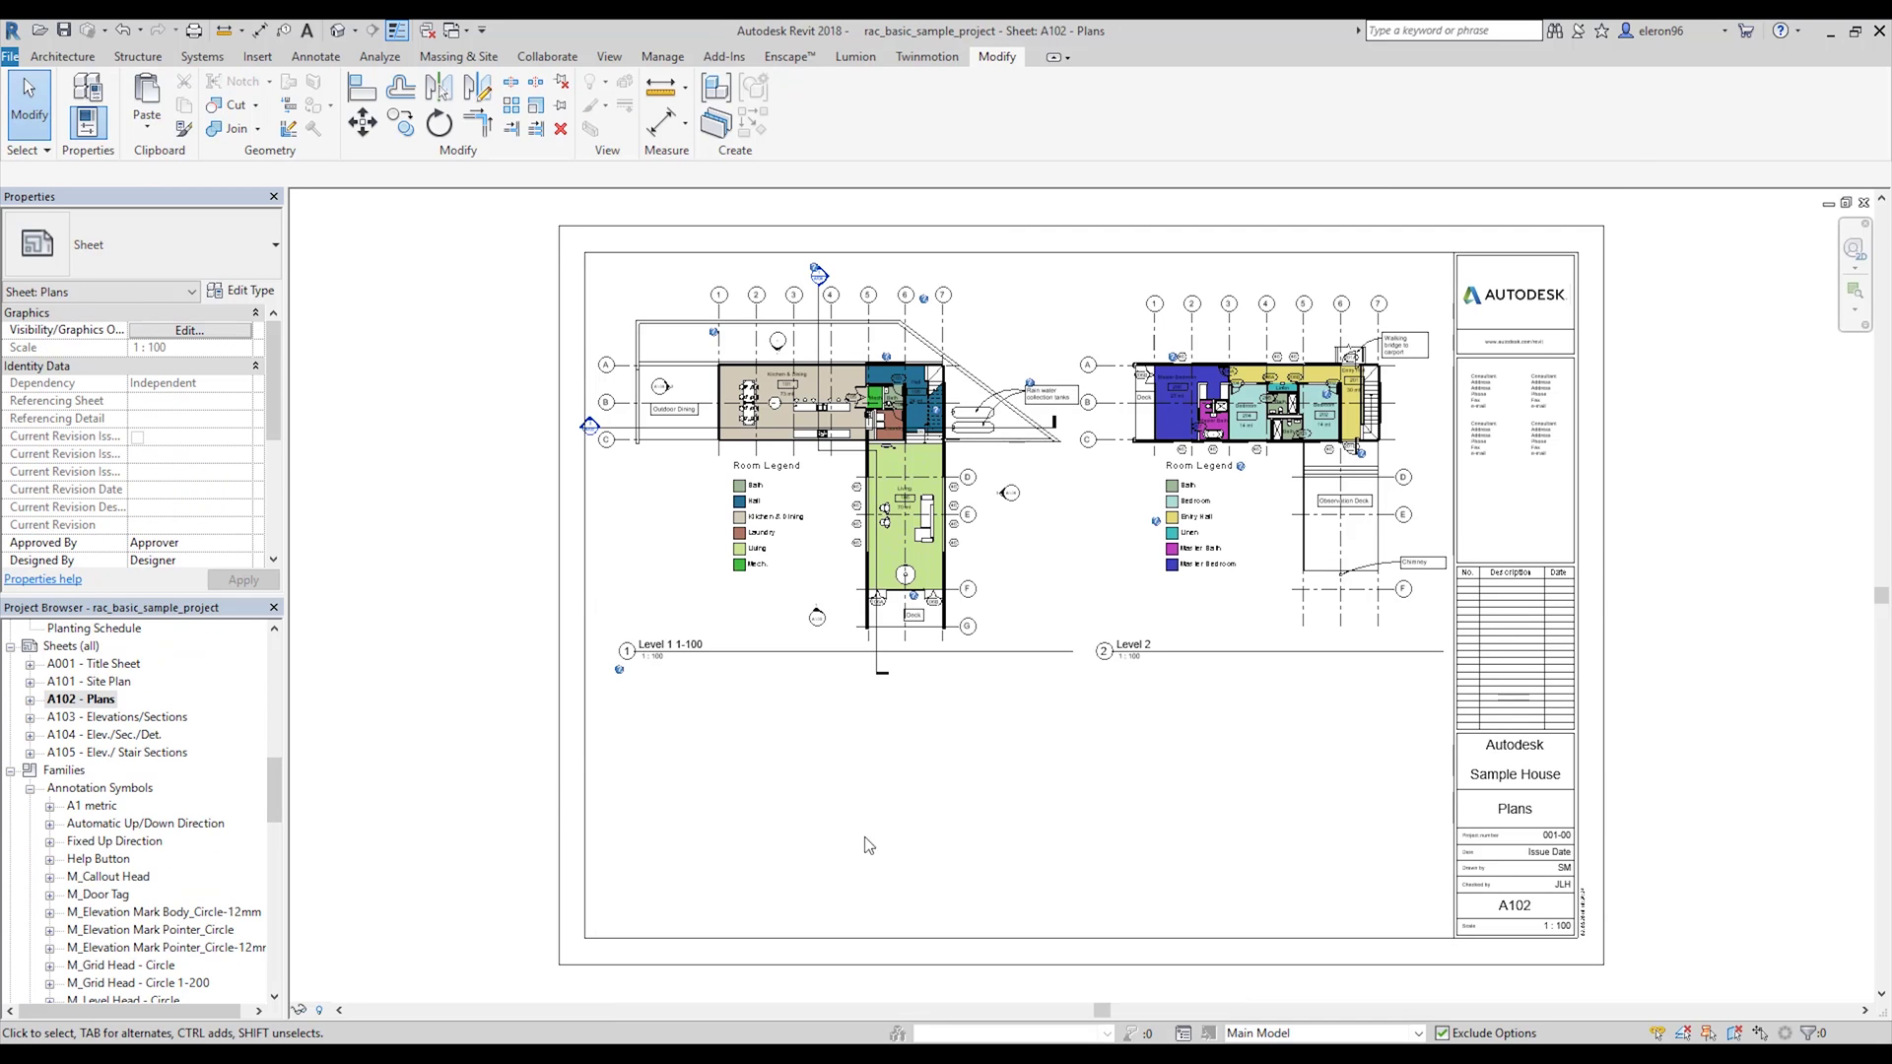
drag(278, 787, 279, 645)
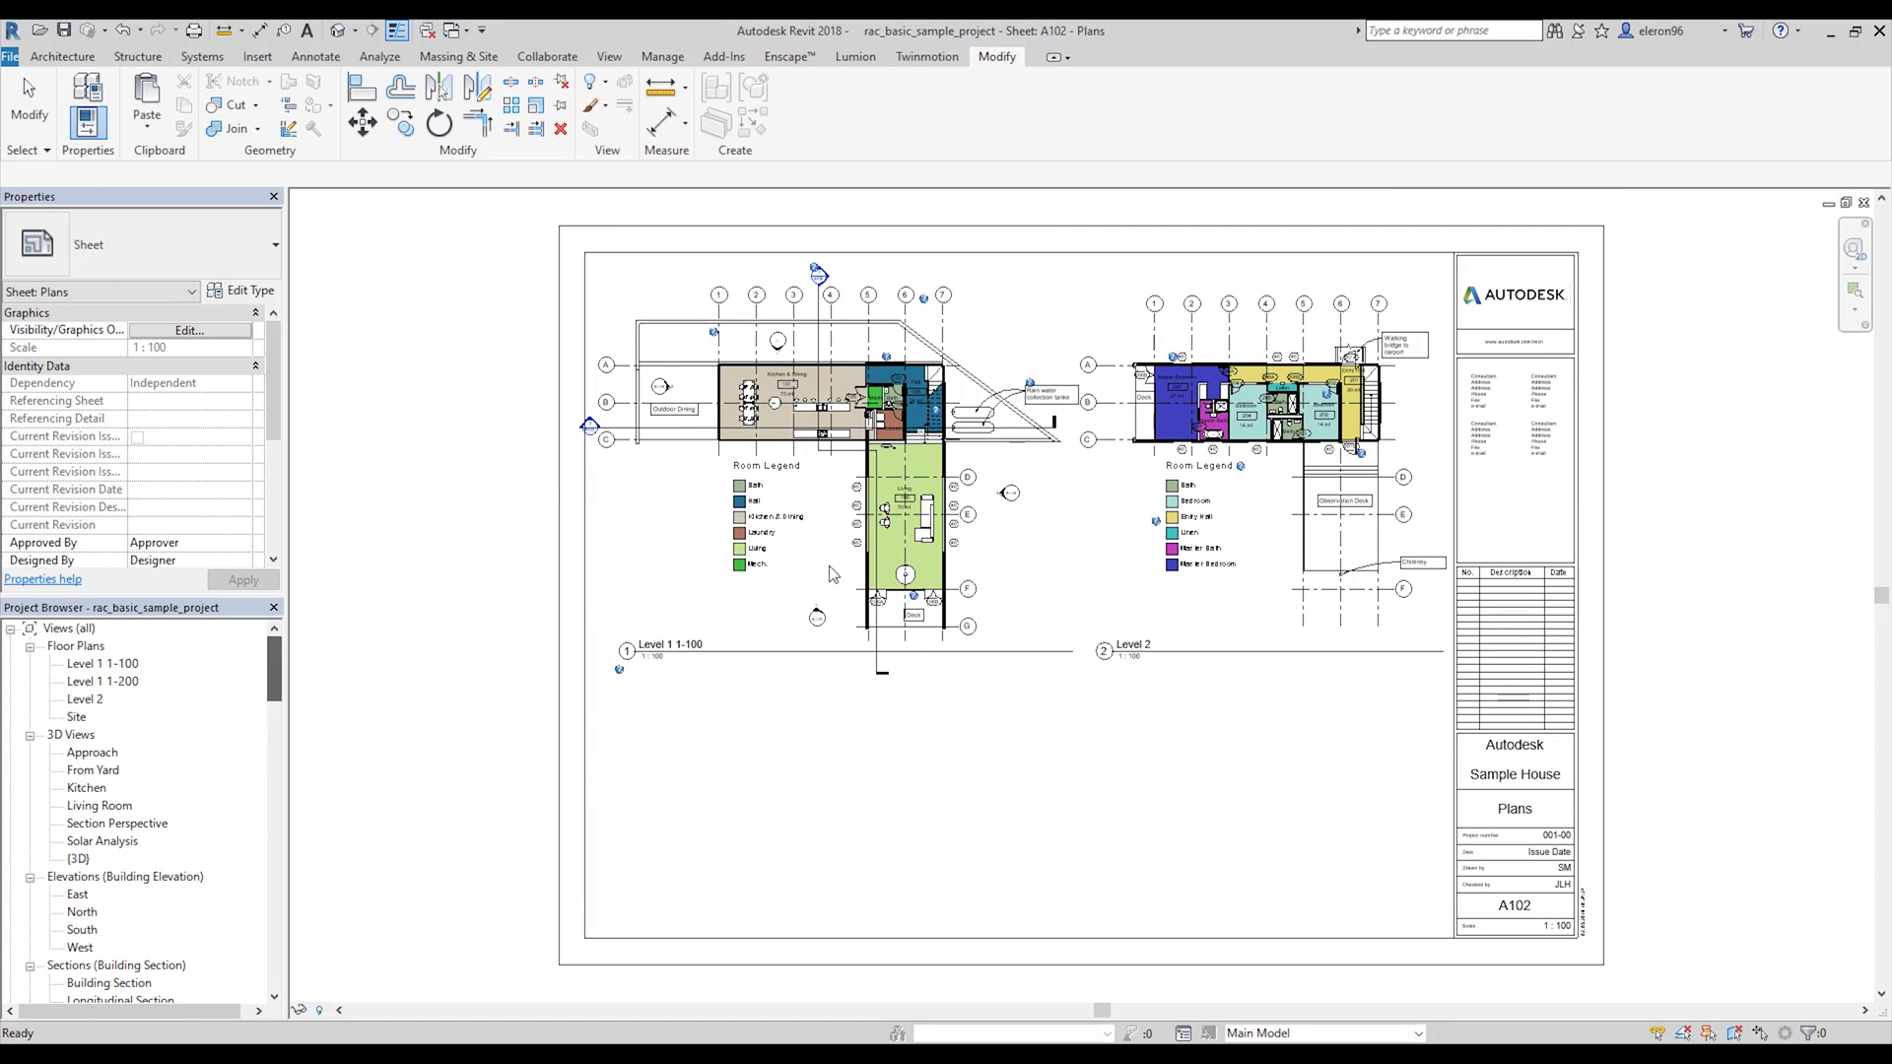
click(835, 447)
key(Delete)
click(1158, 591)
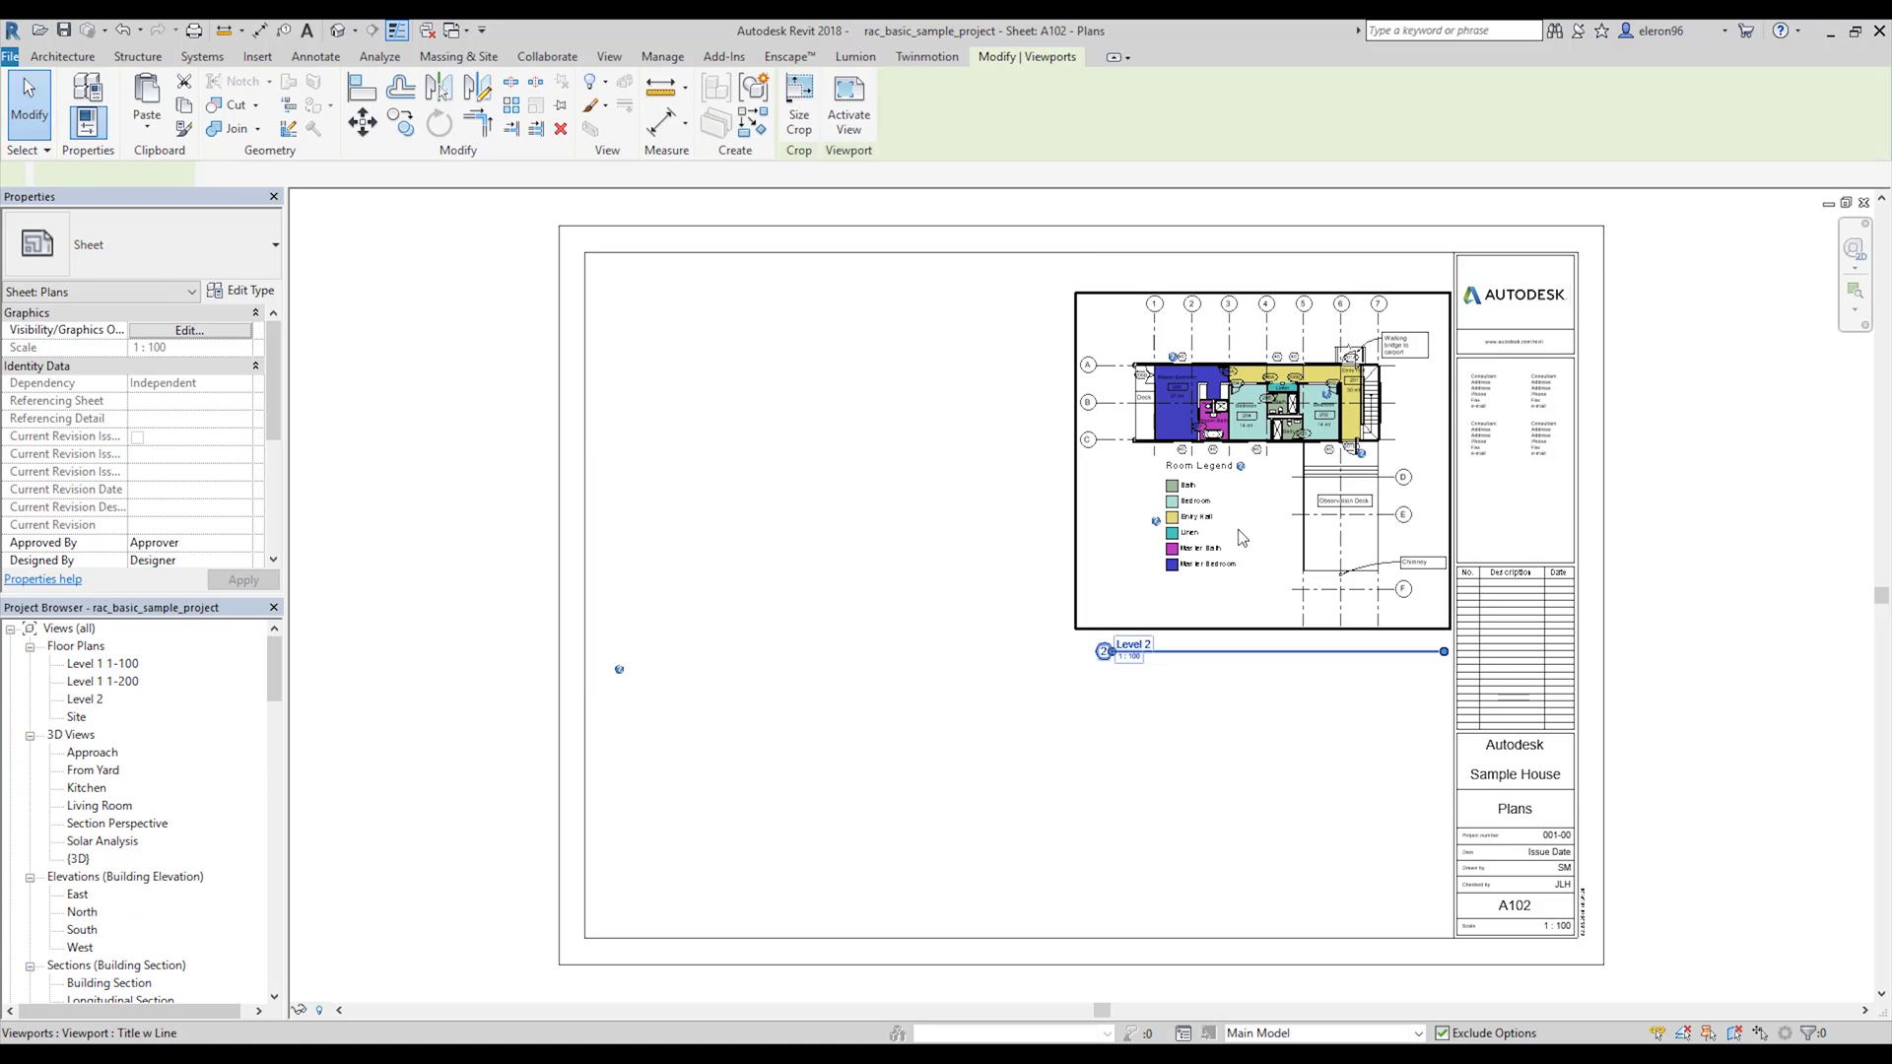
key(Delete)
Place Level 1 1-100 on the sheet's left and Level 1 1-200 on its right.
drag(102, 663, 778, 490)
click(853, 481)
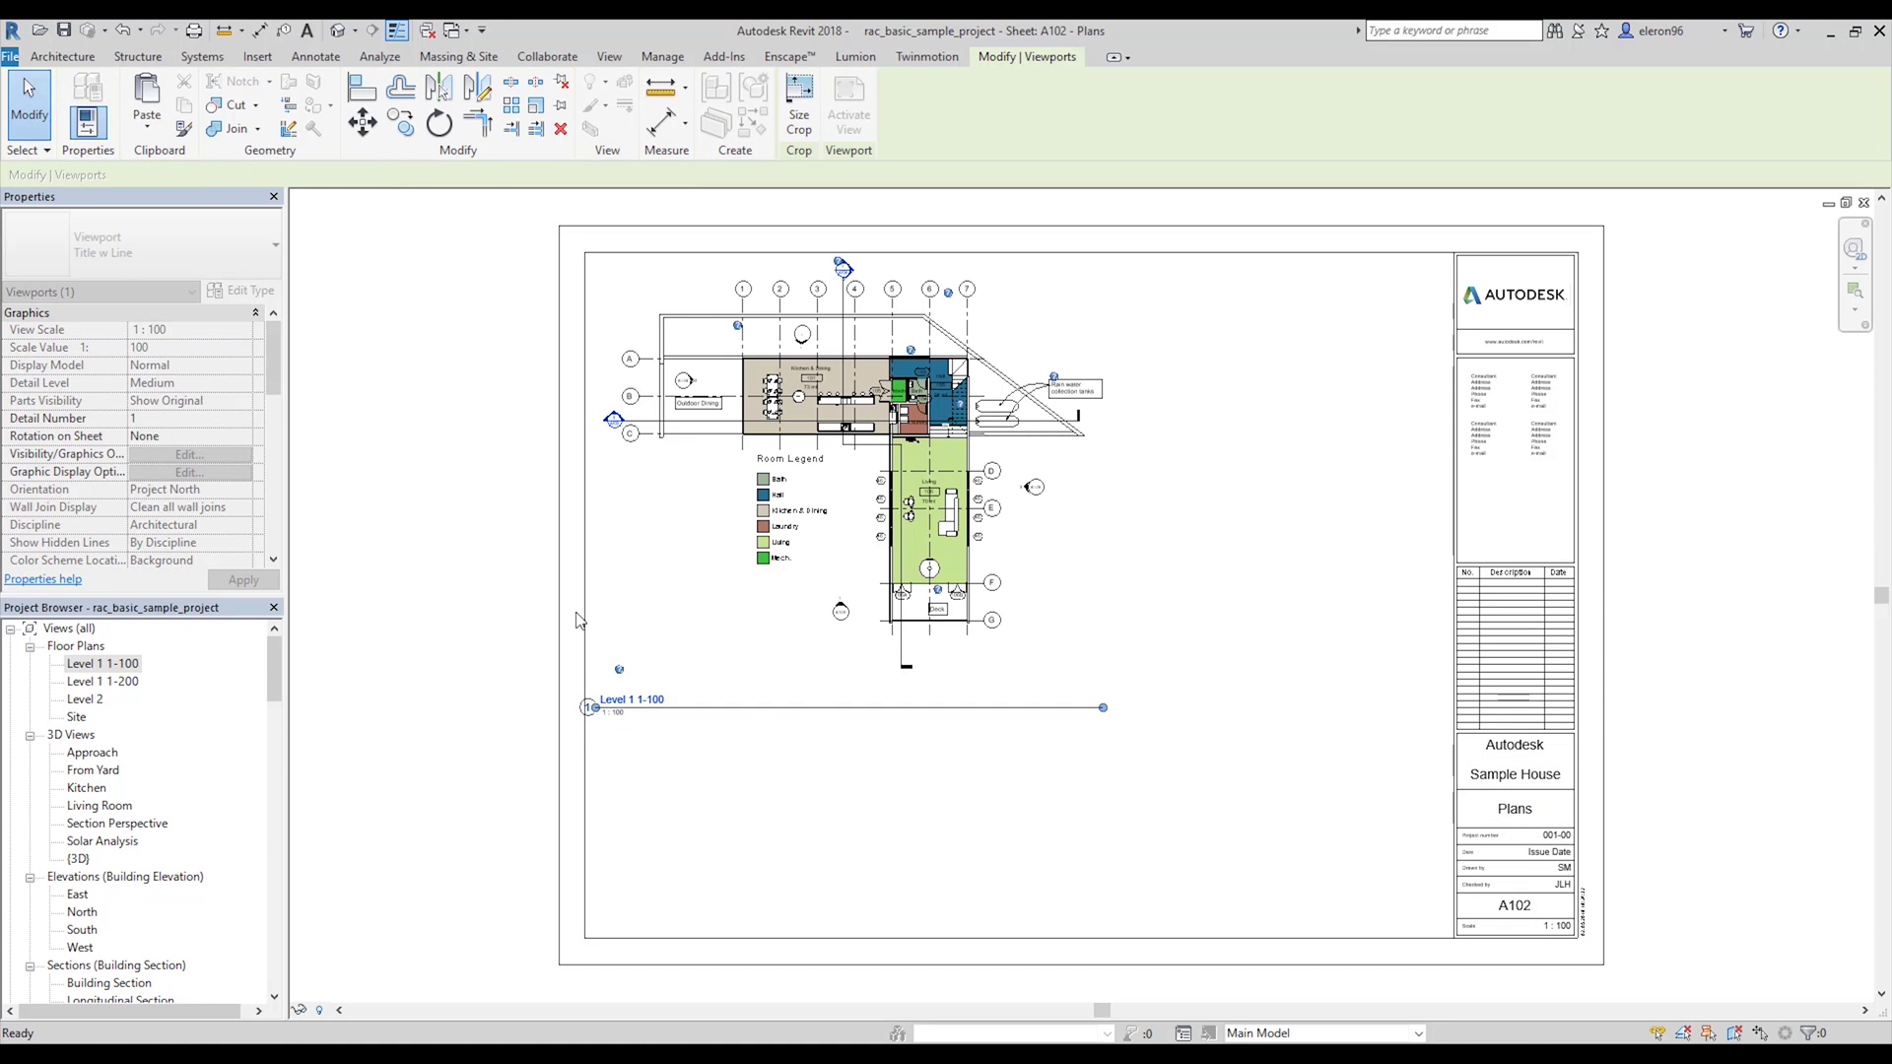
click(405, 615)
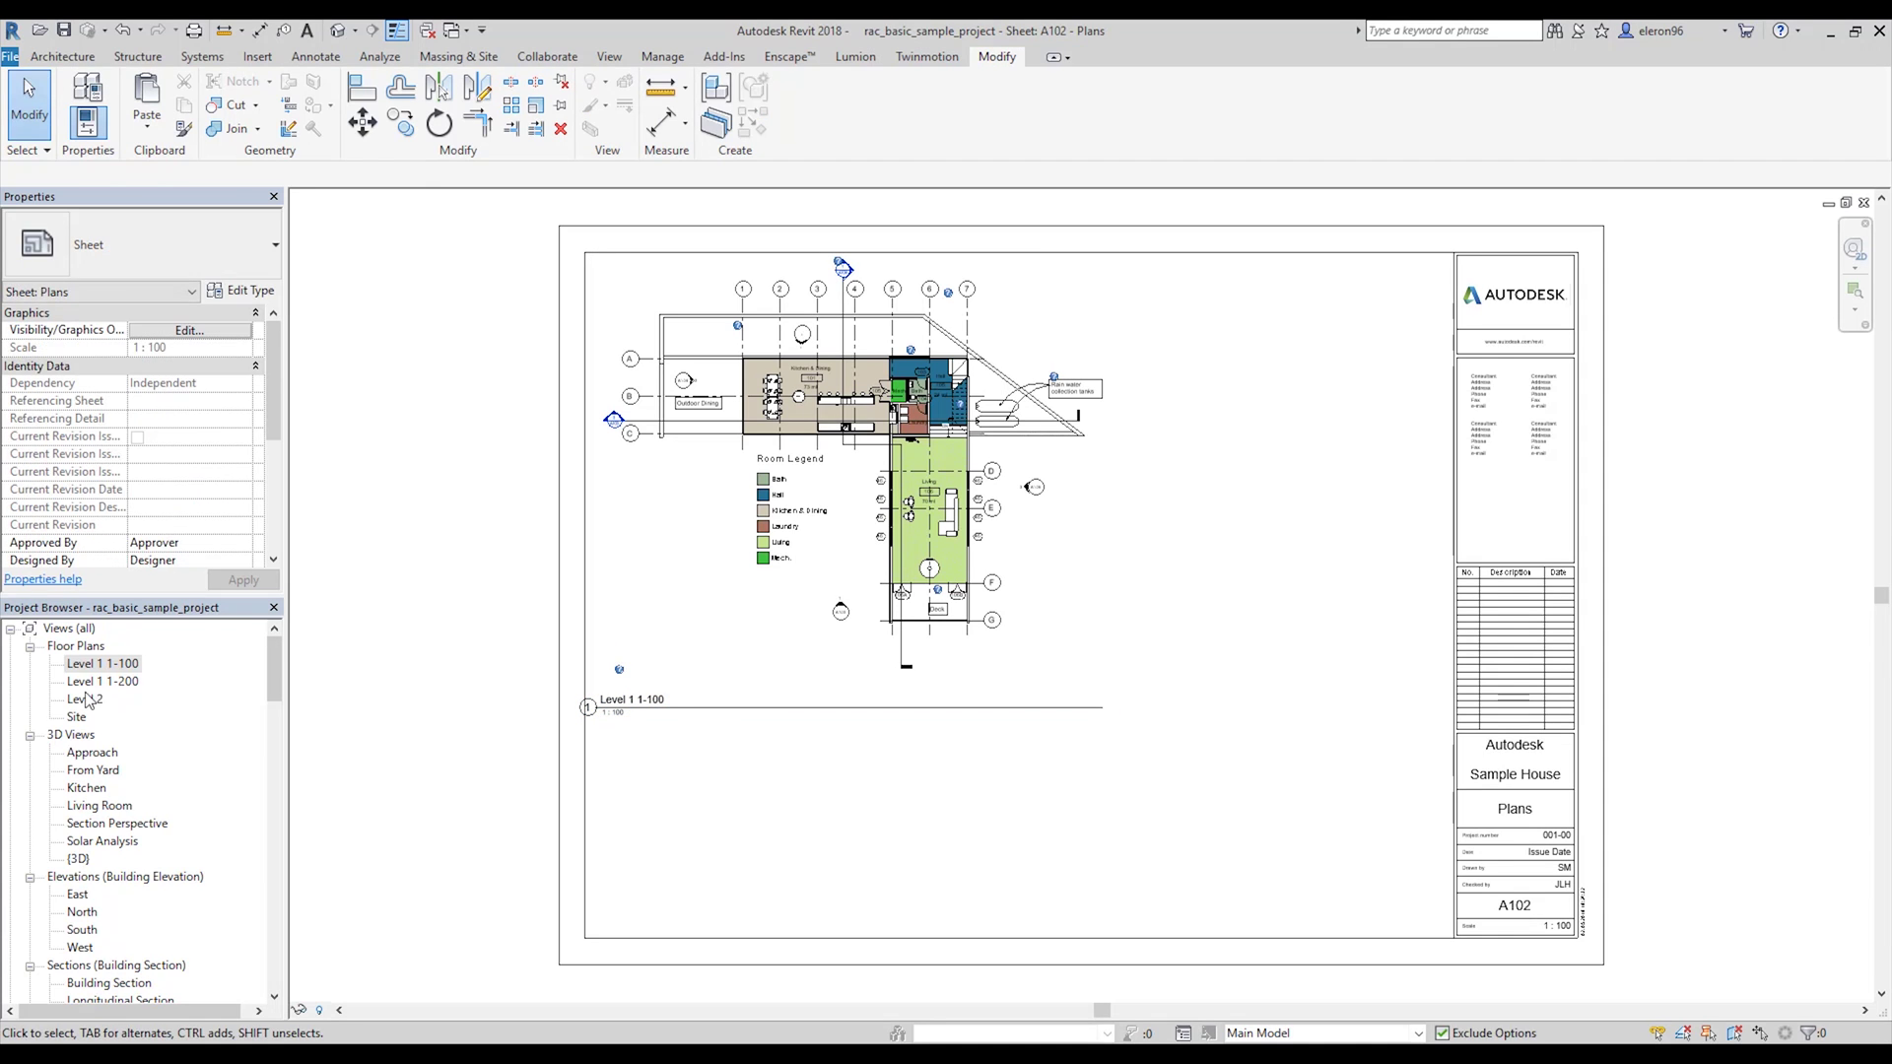
drag(100, 681, 1202, 714)
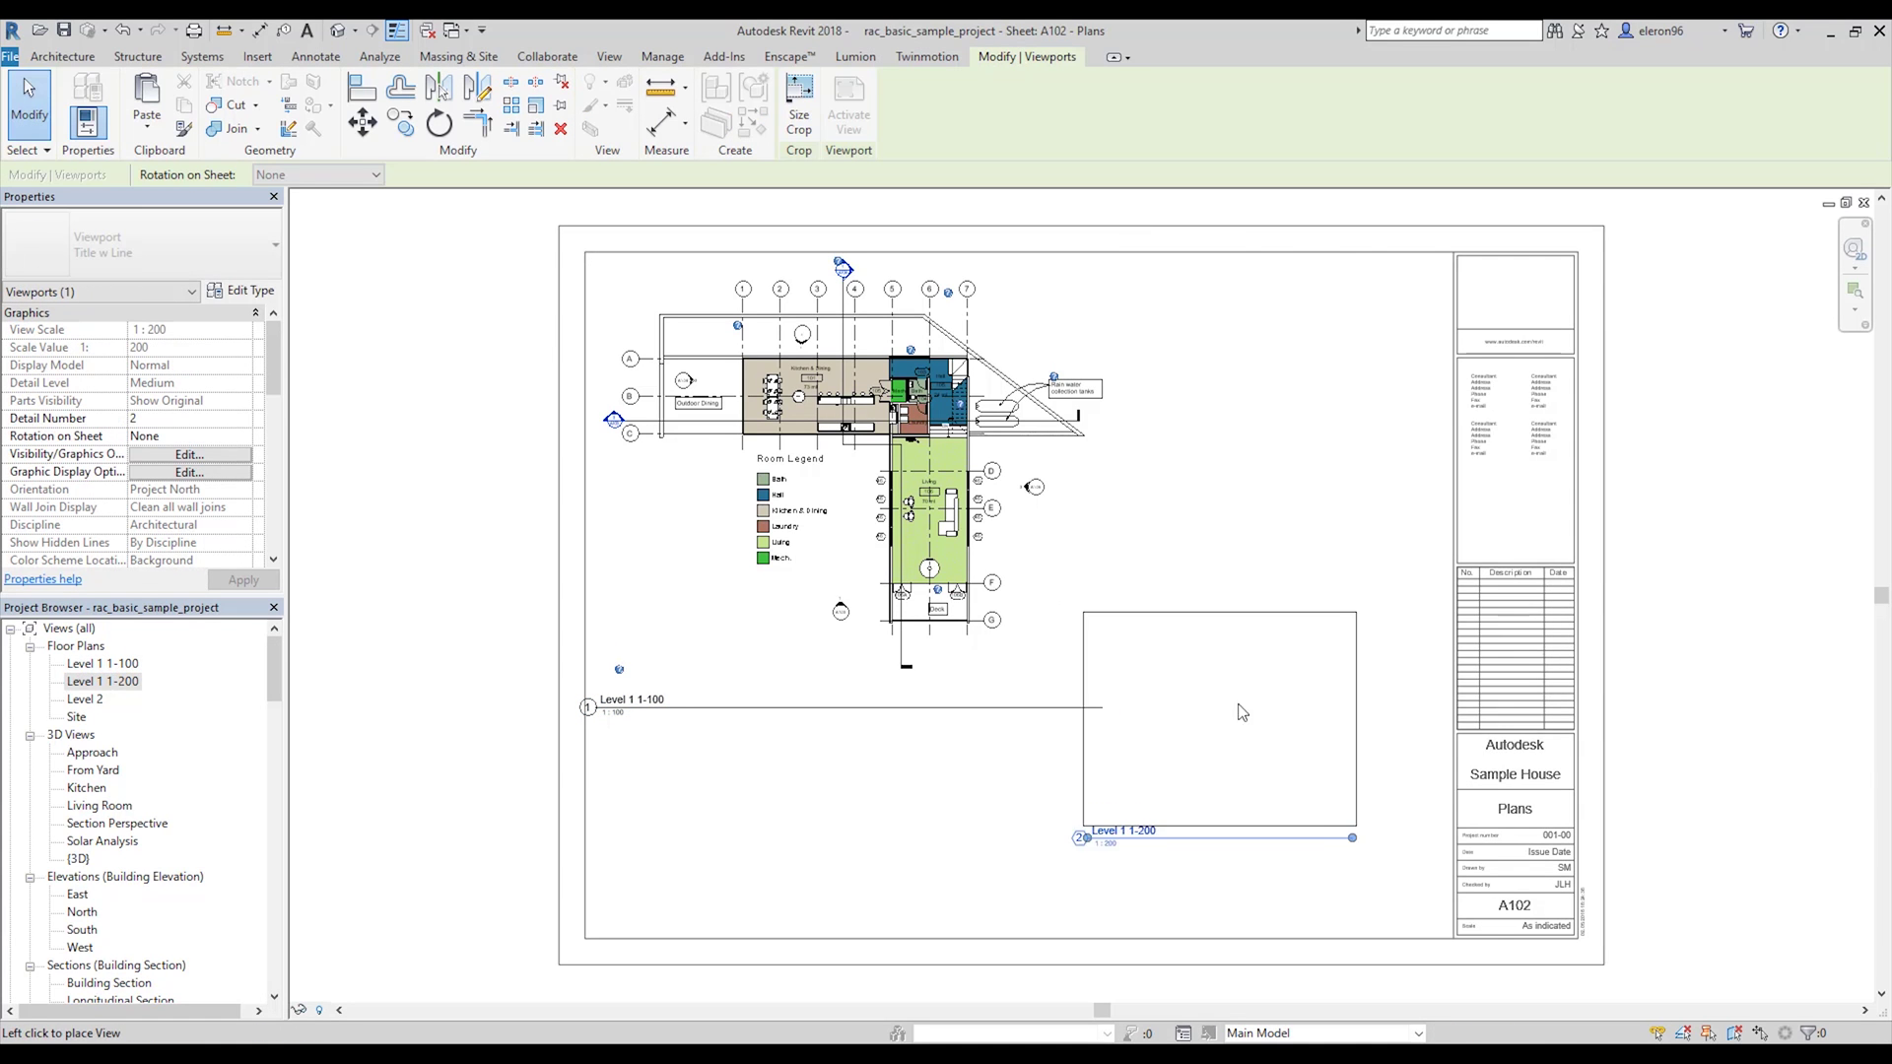
click(1292, 473)
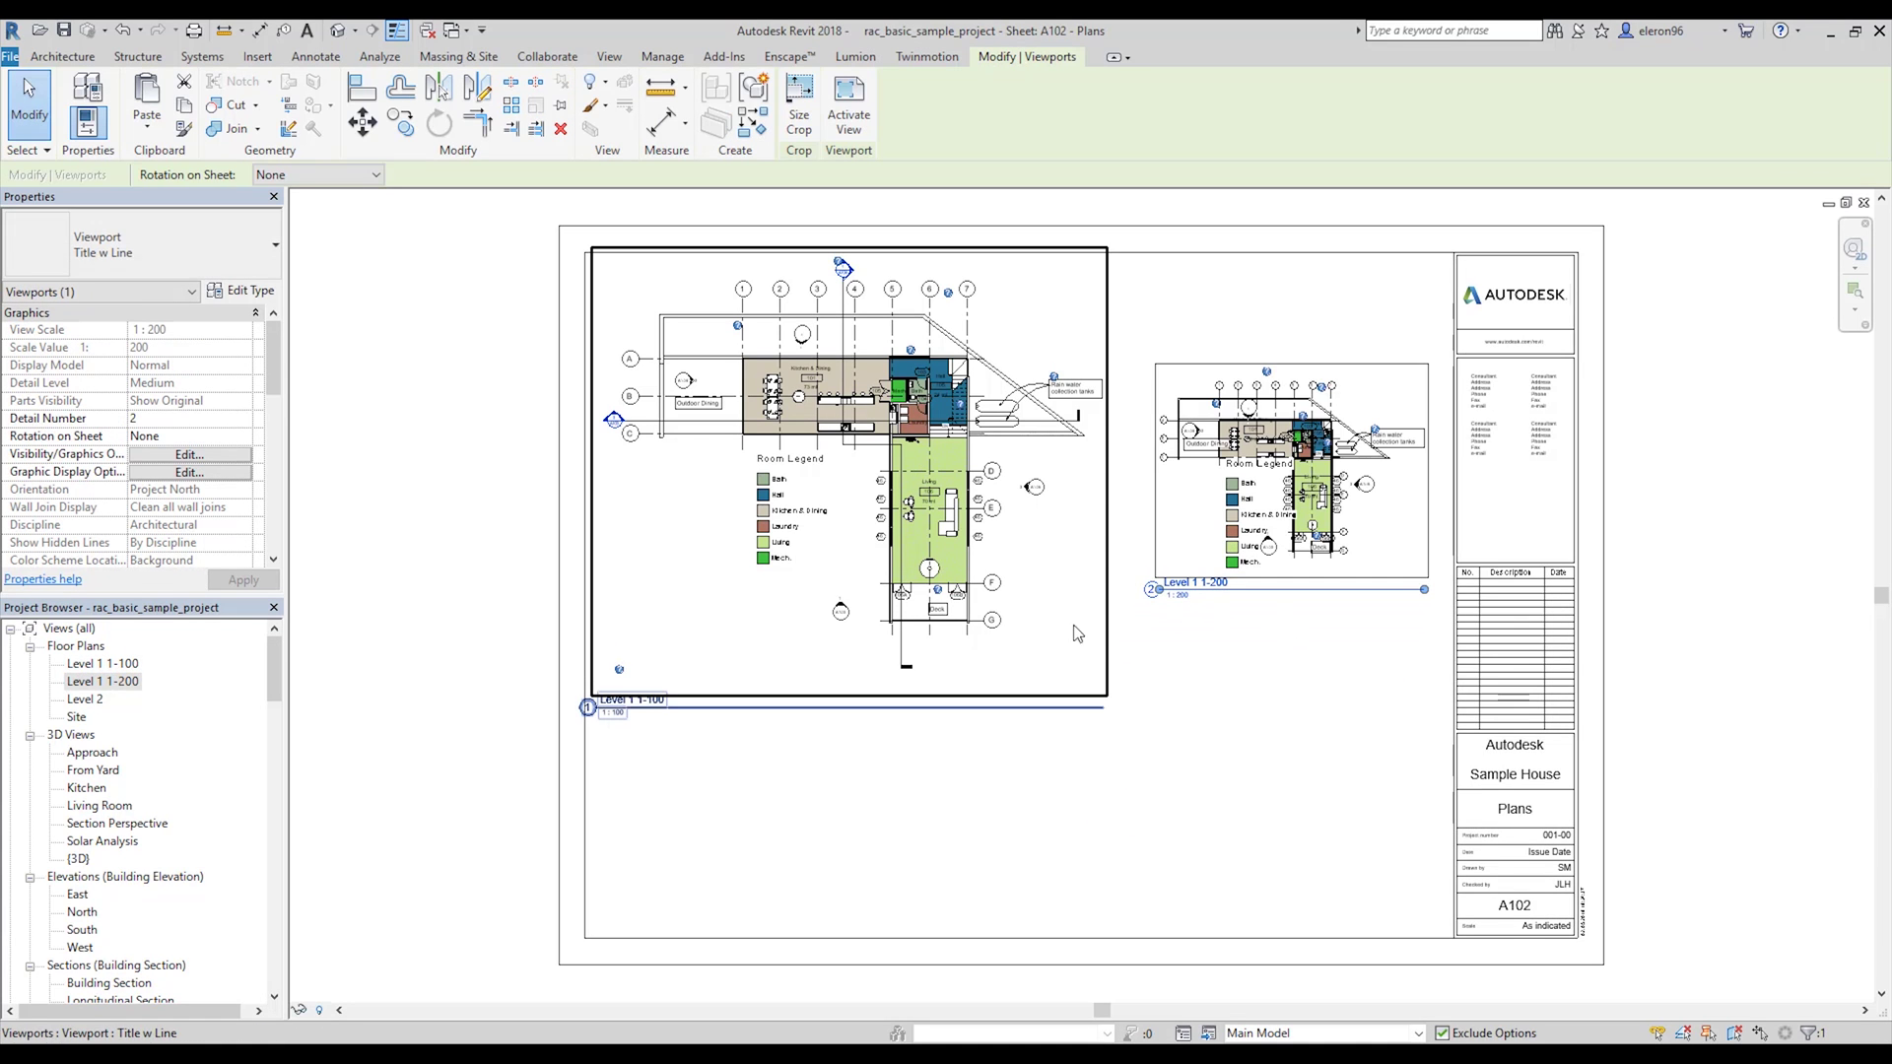